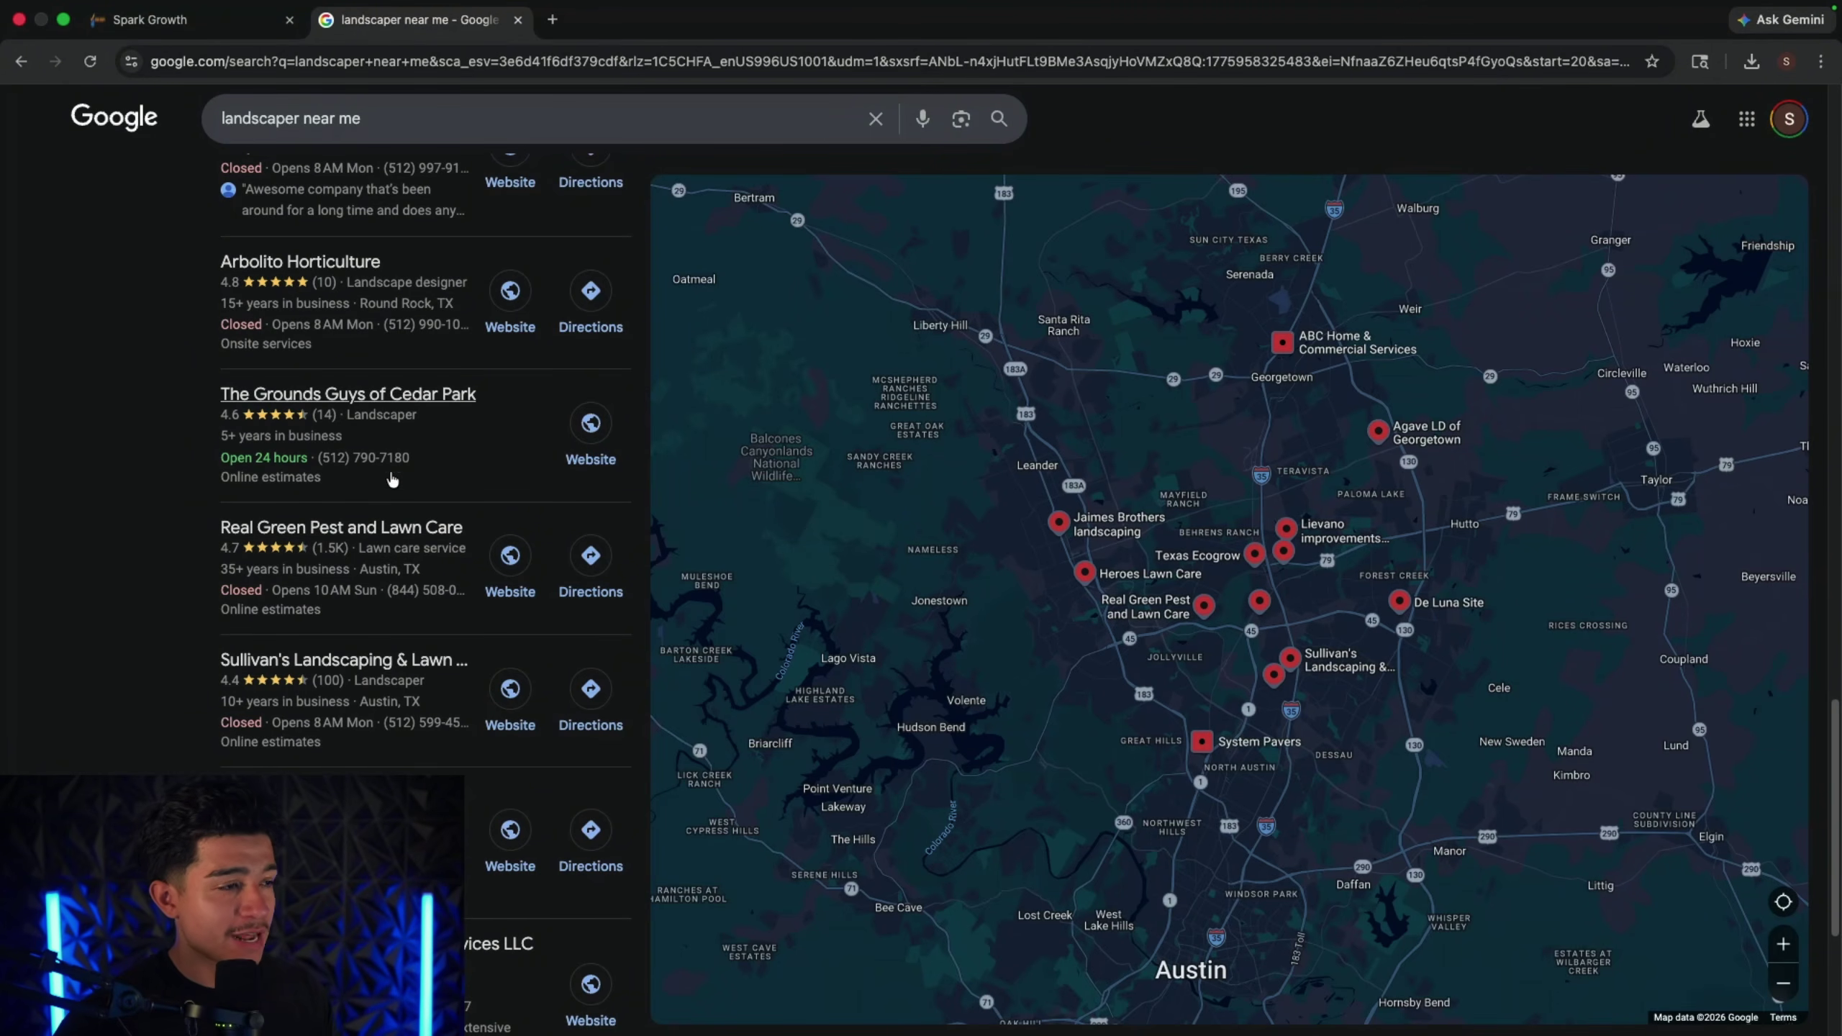
Step: Open the website of The Grounds Guys of Cedar Park in a separate browser tab and look through its homepage
right_click(619, 421)
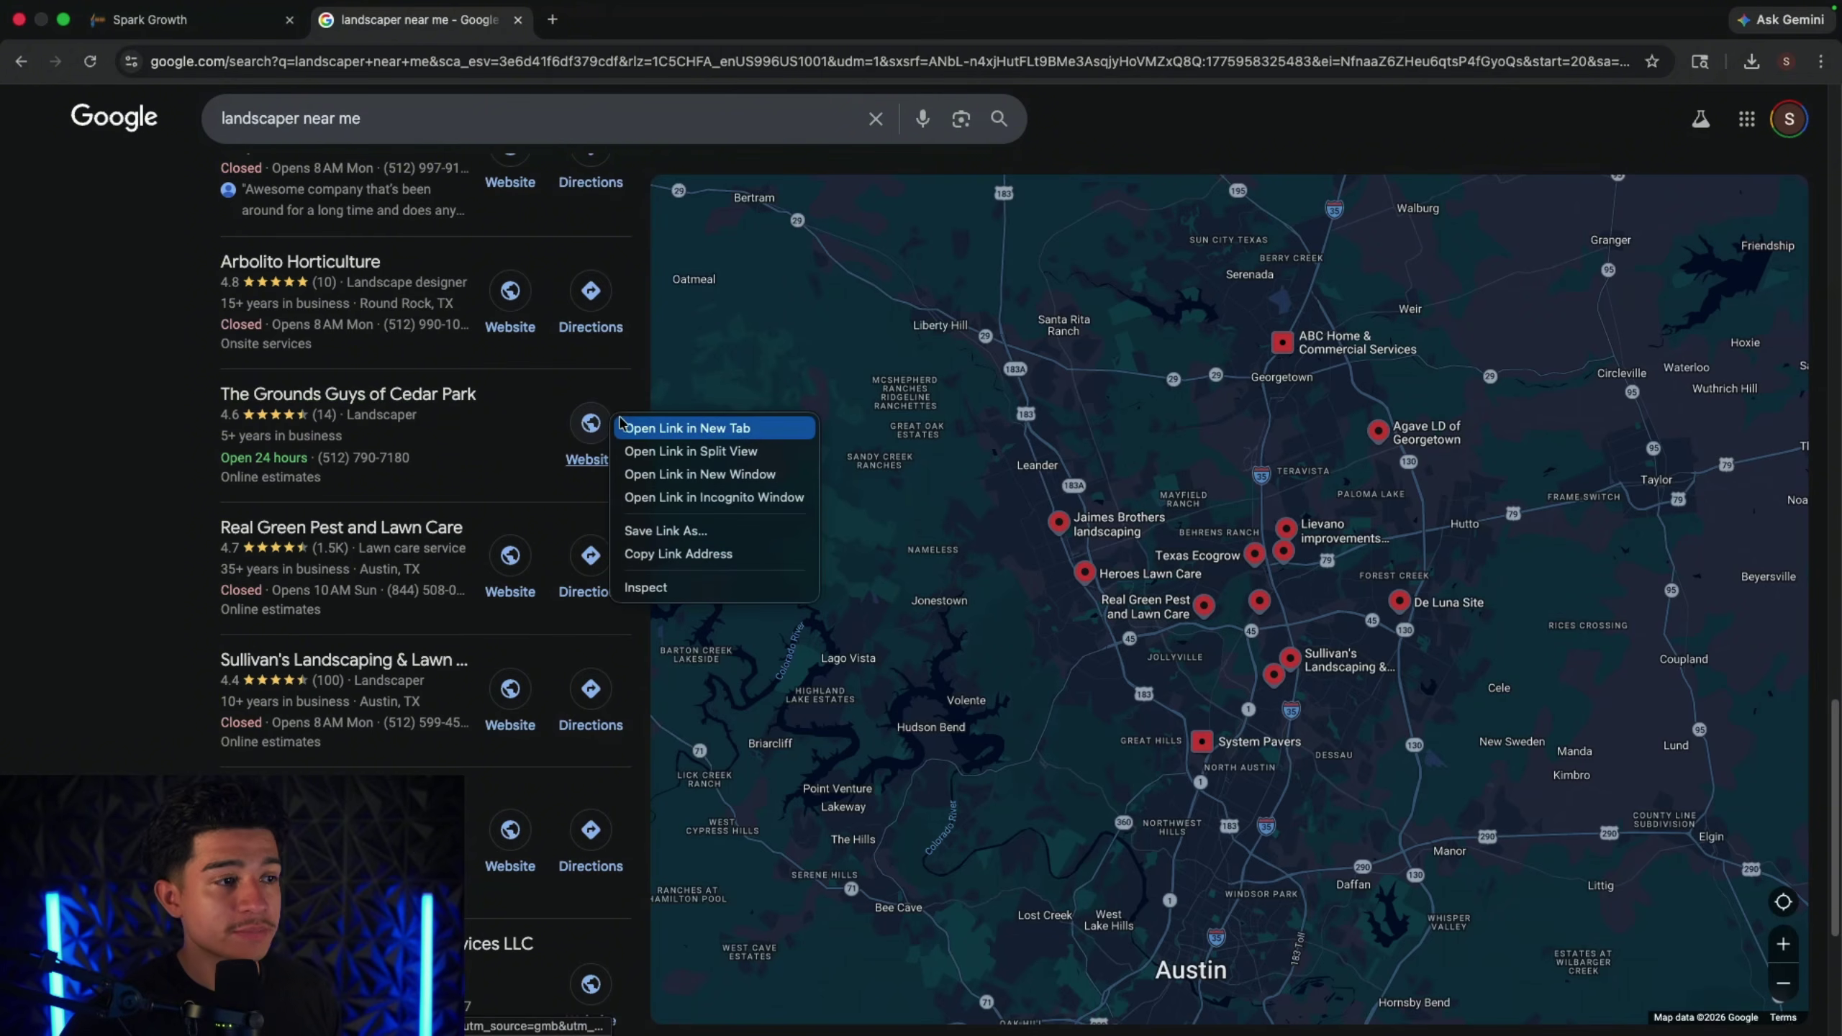
left_click(635, 428)
key("ctrl+Tab")
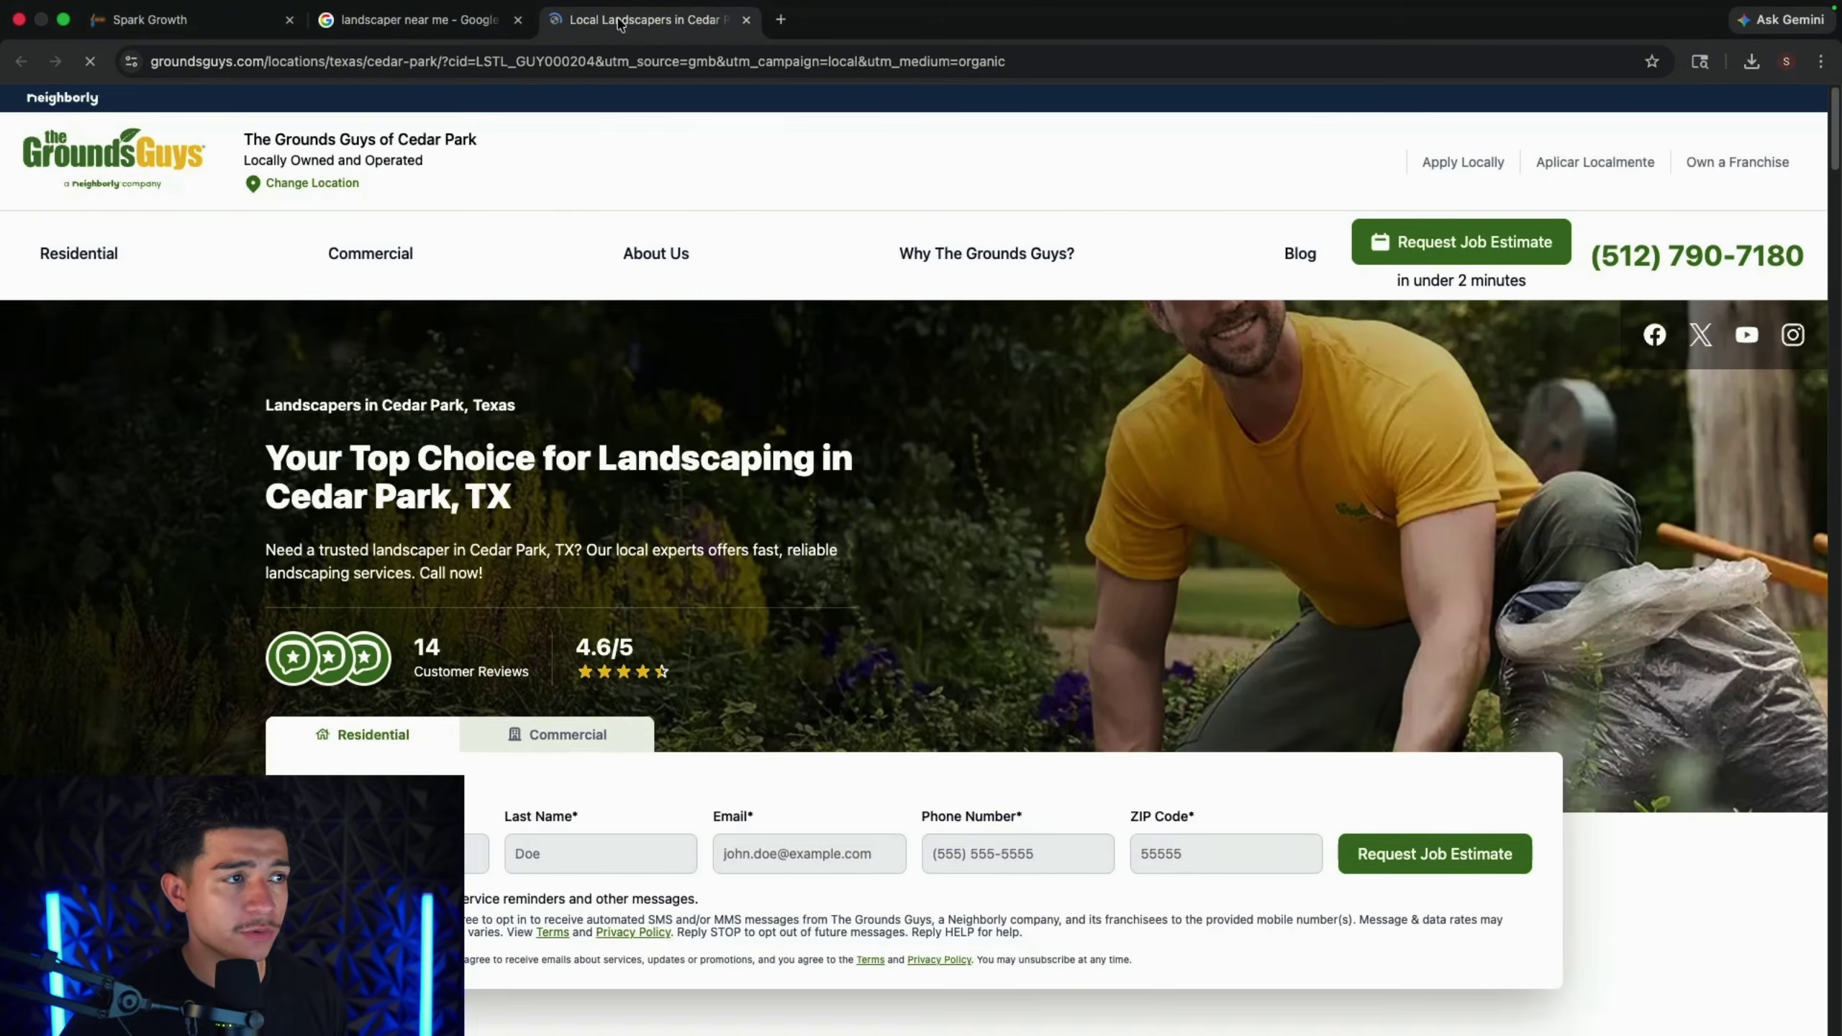
scroll(998, 421, "down", 15)
scroll(999, 423, "up", 20)
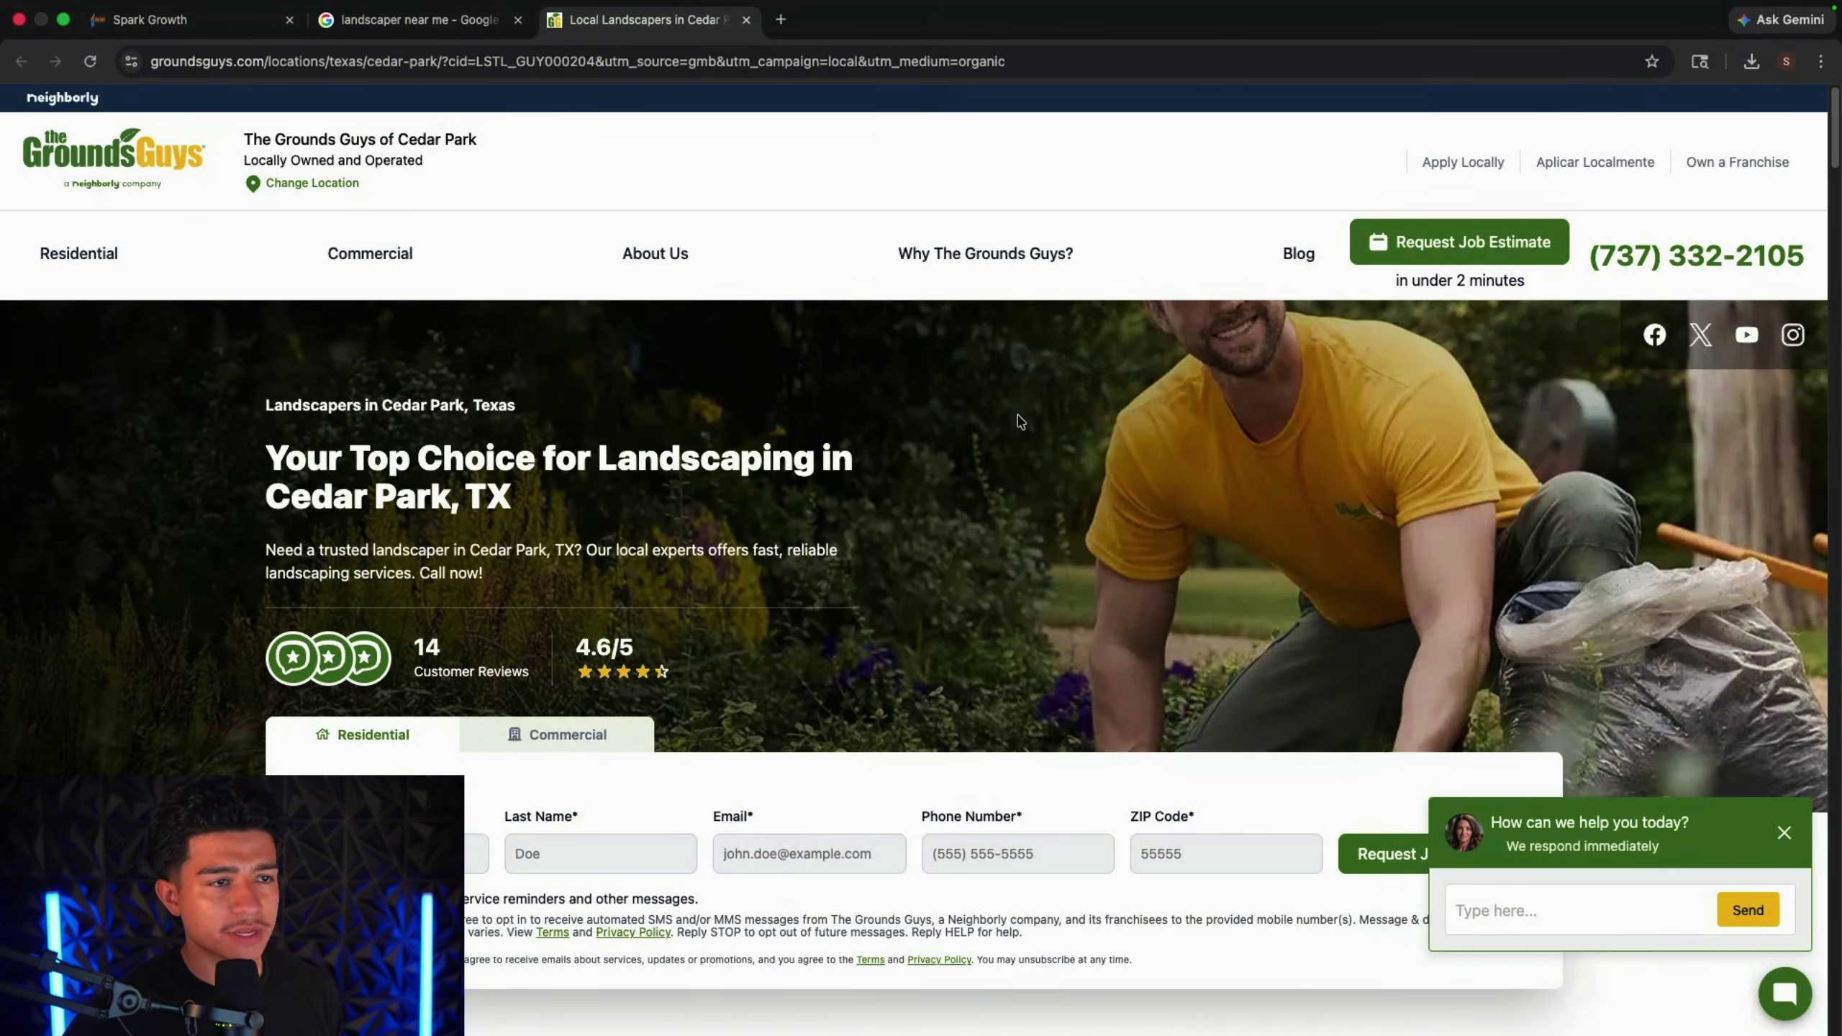
Step: Return to the landscaper search results and open the Oak Grove Lawn and Landscape website in a new browser tab
left_click(480, 30)
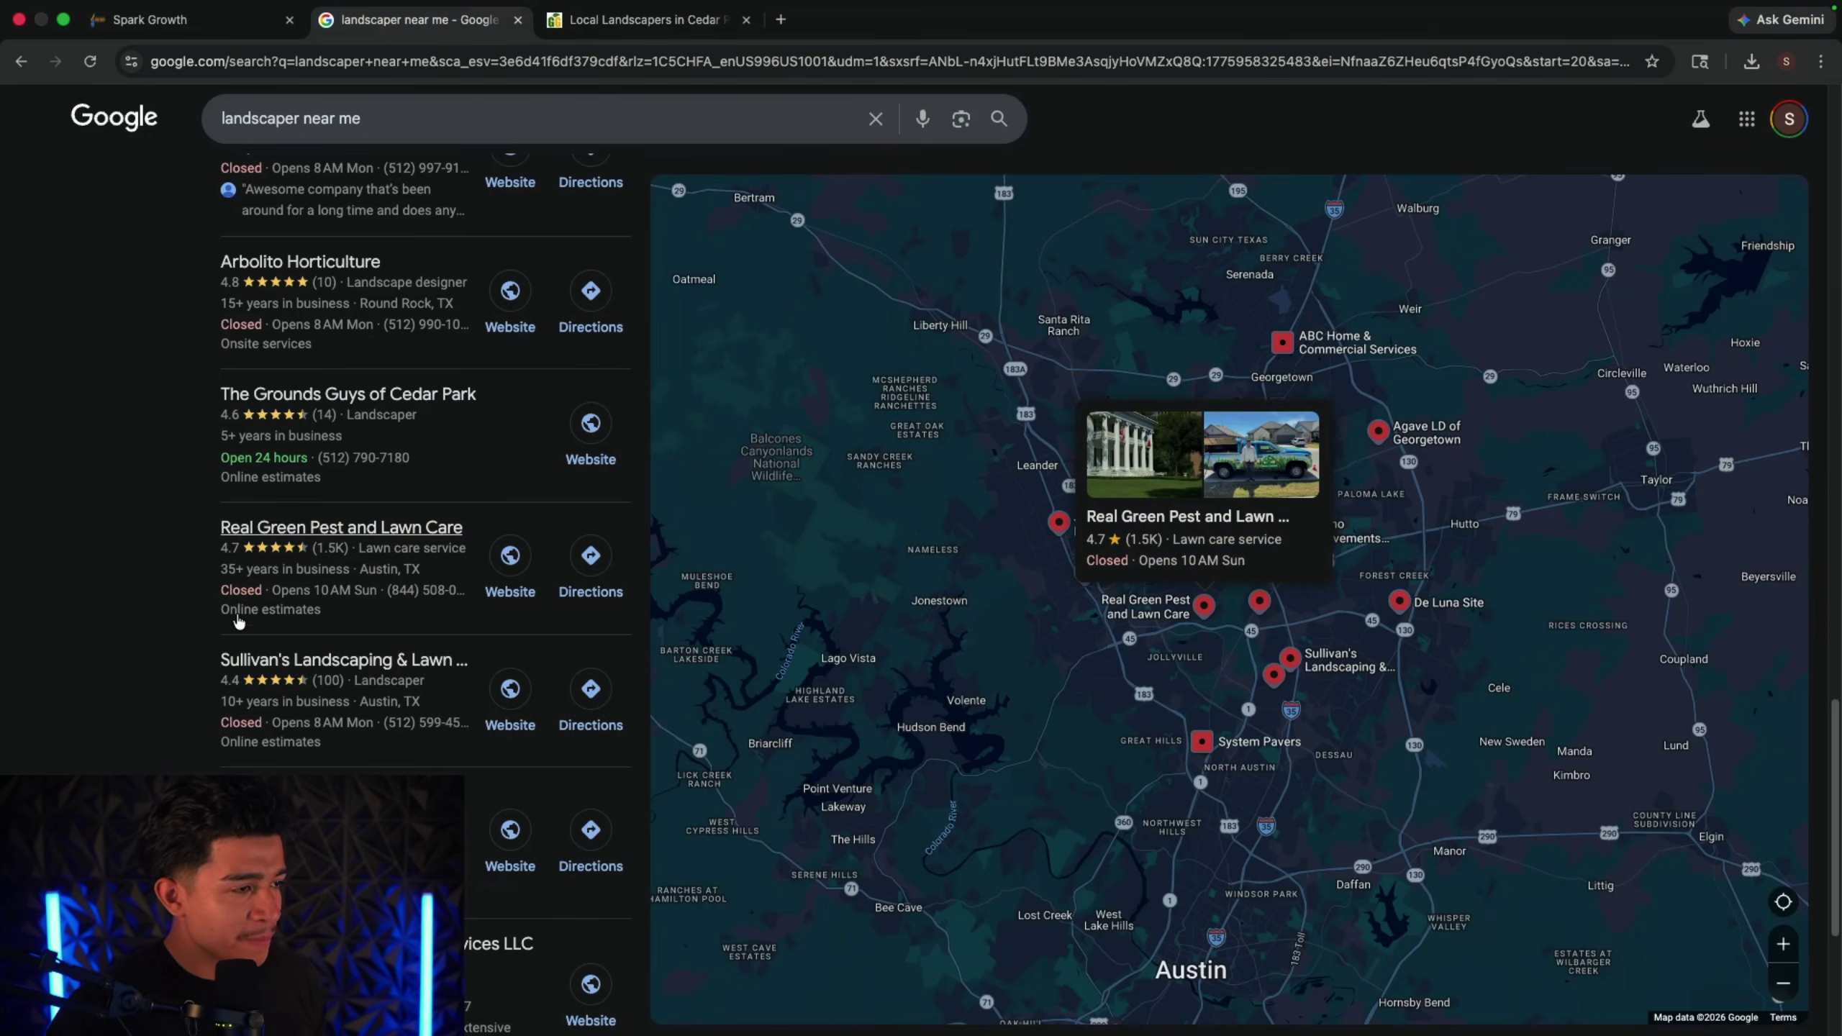
scroll(210, 645, "down", 4)
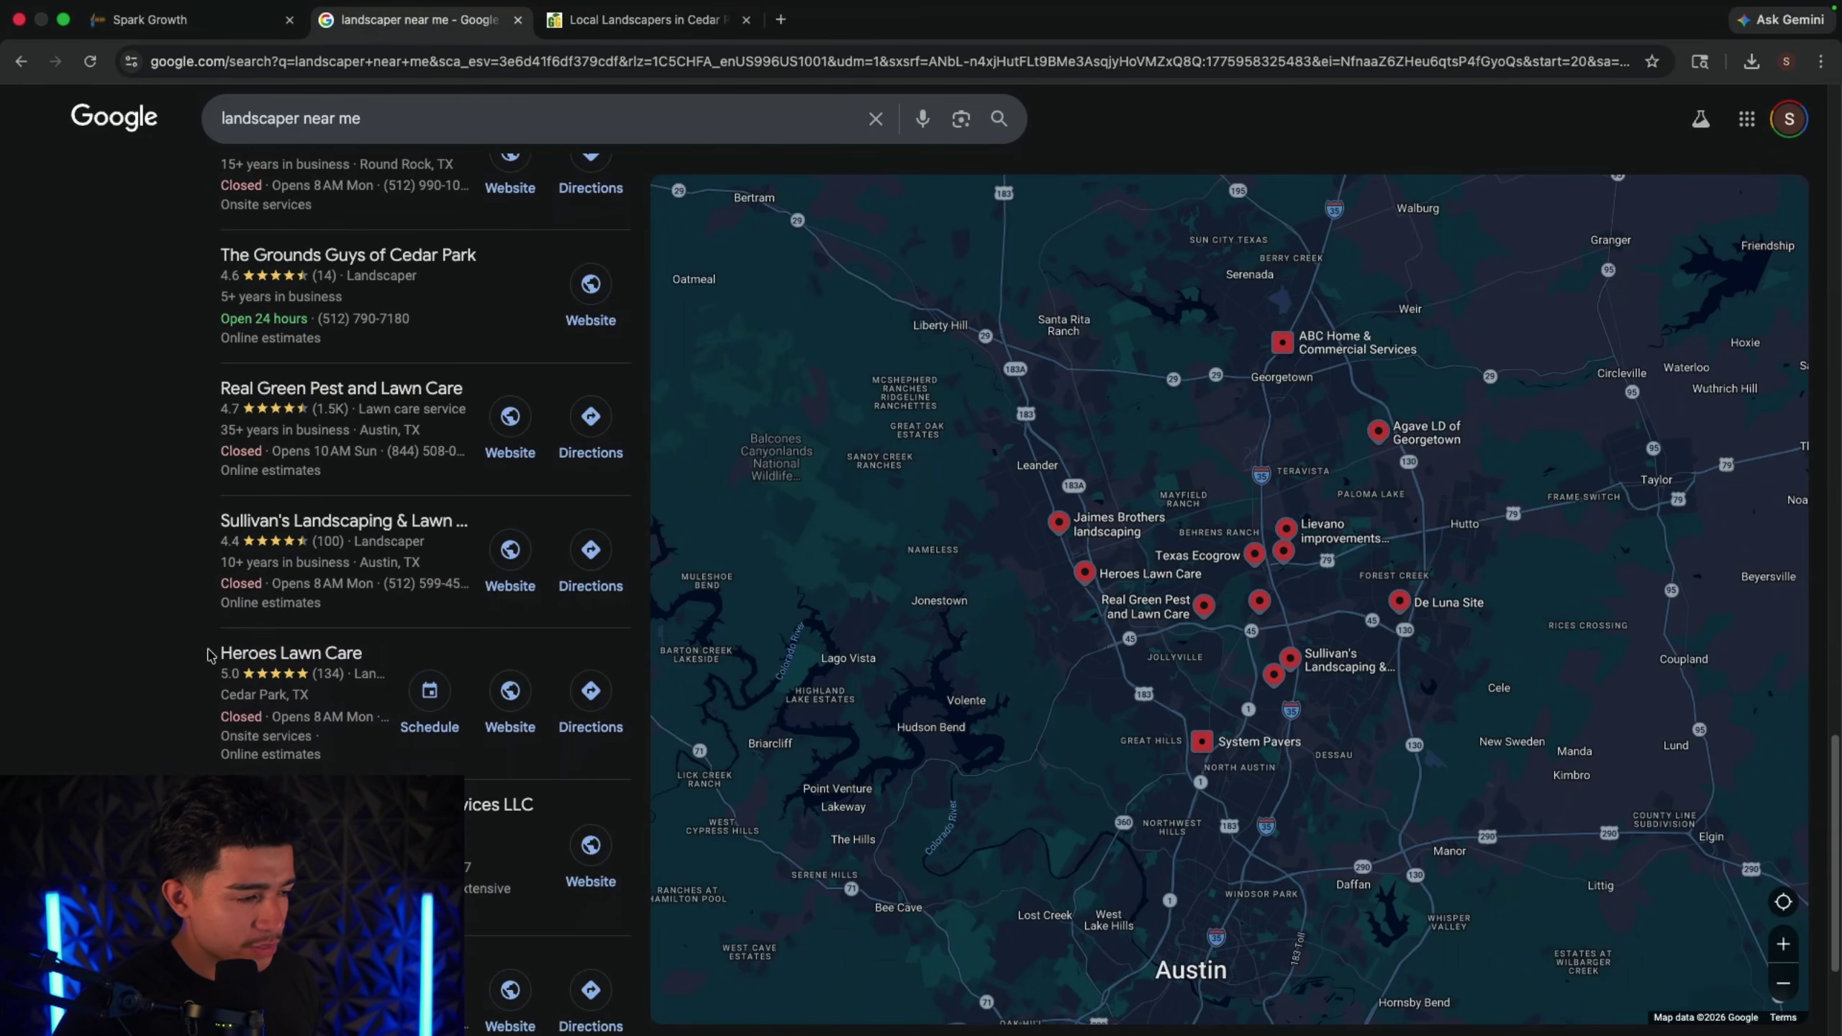
scroll(209, 656, "down", 2)
scroll(218, 631, "up", 2)
scroll(225, 610, "down", 15)
scroll(236, 579, "up", 5)
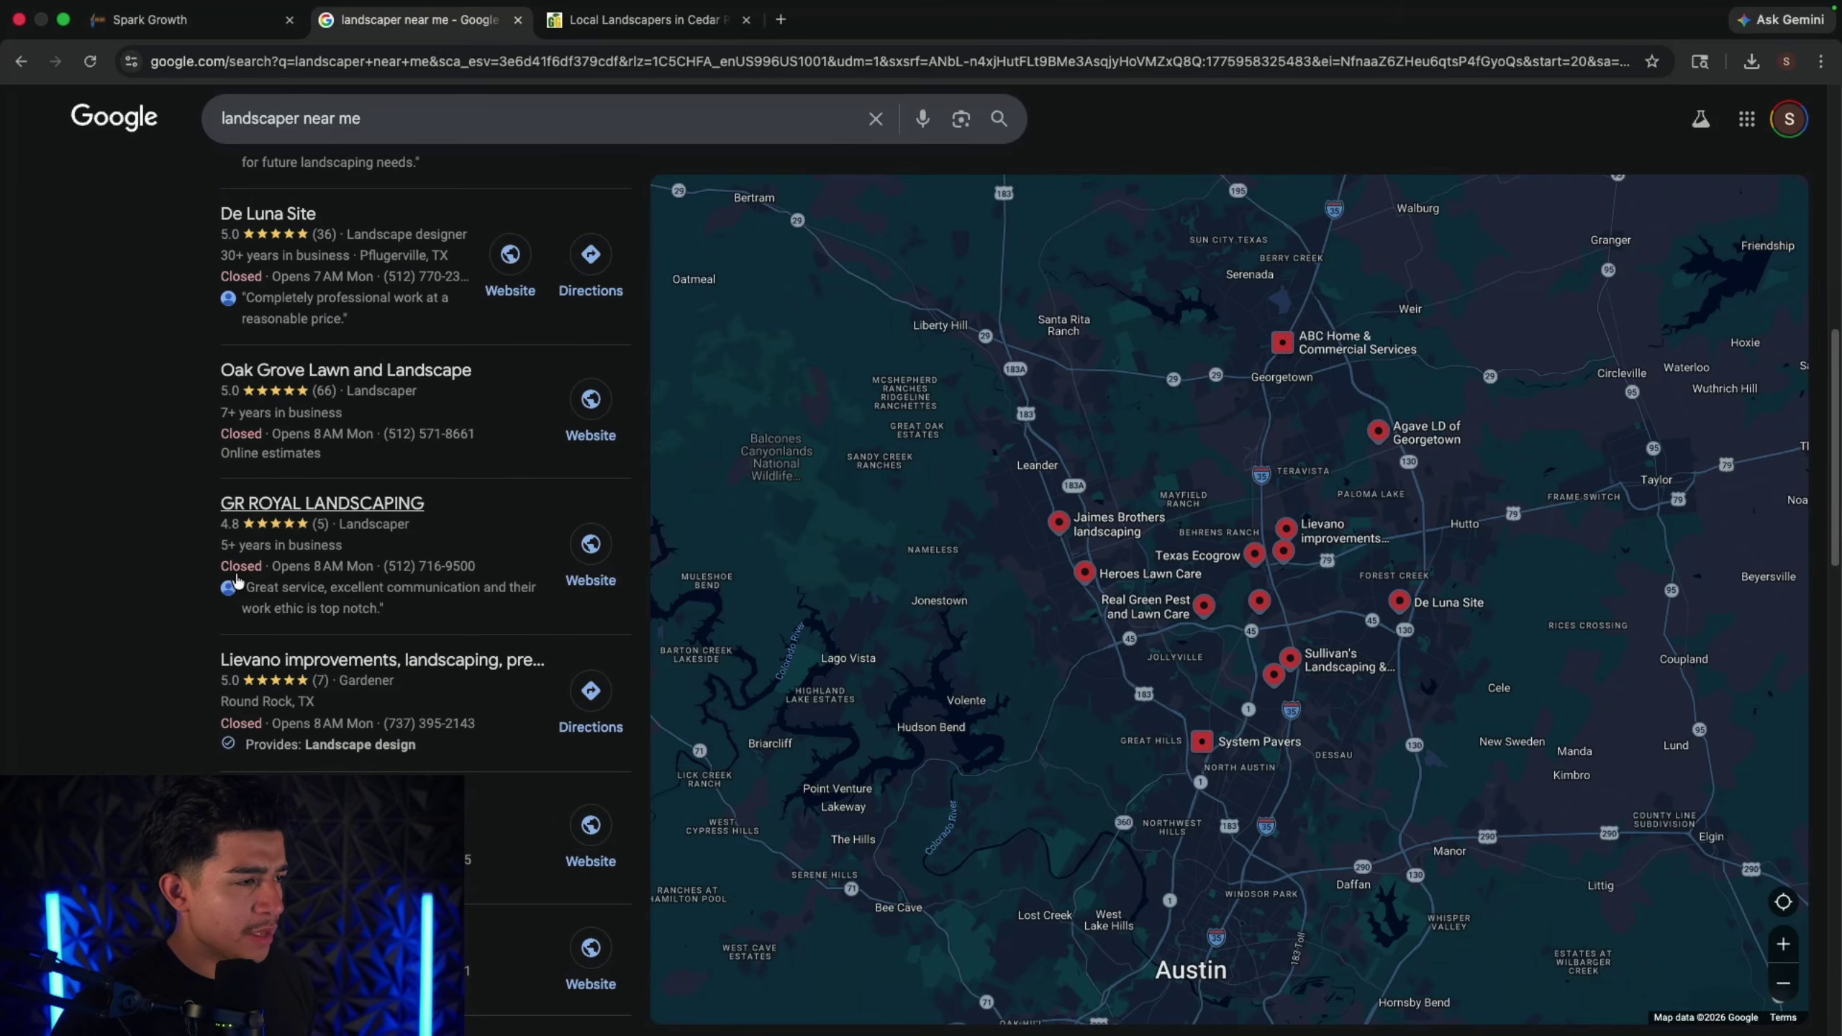
right_click(594, 403)
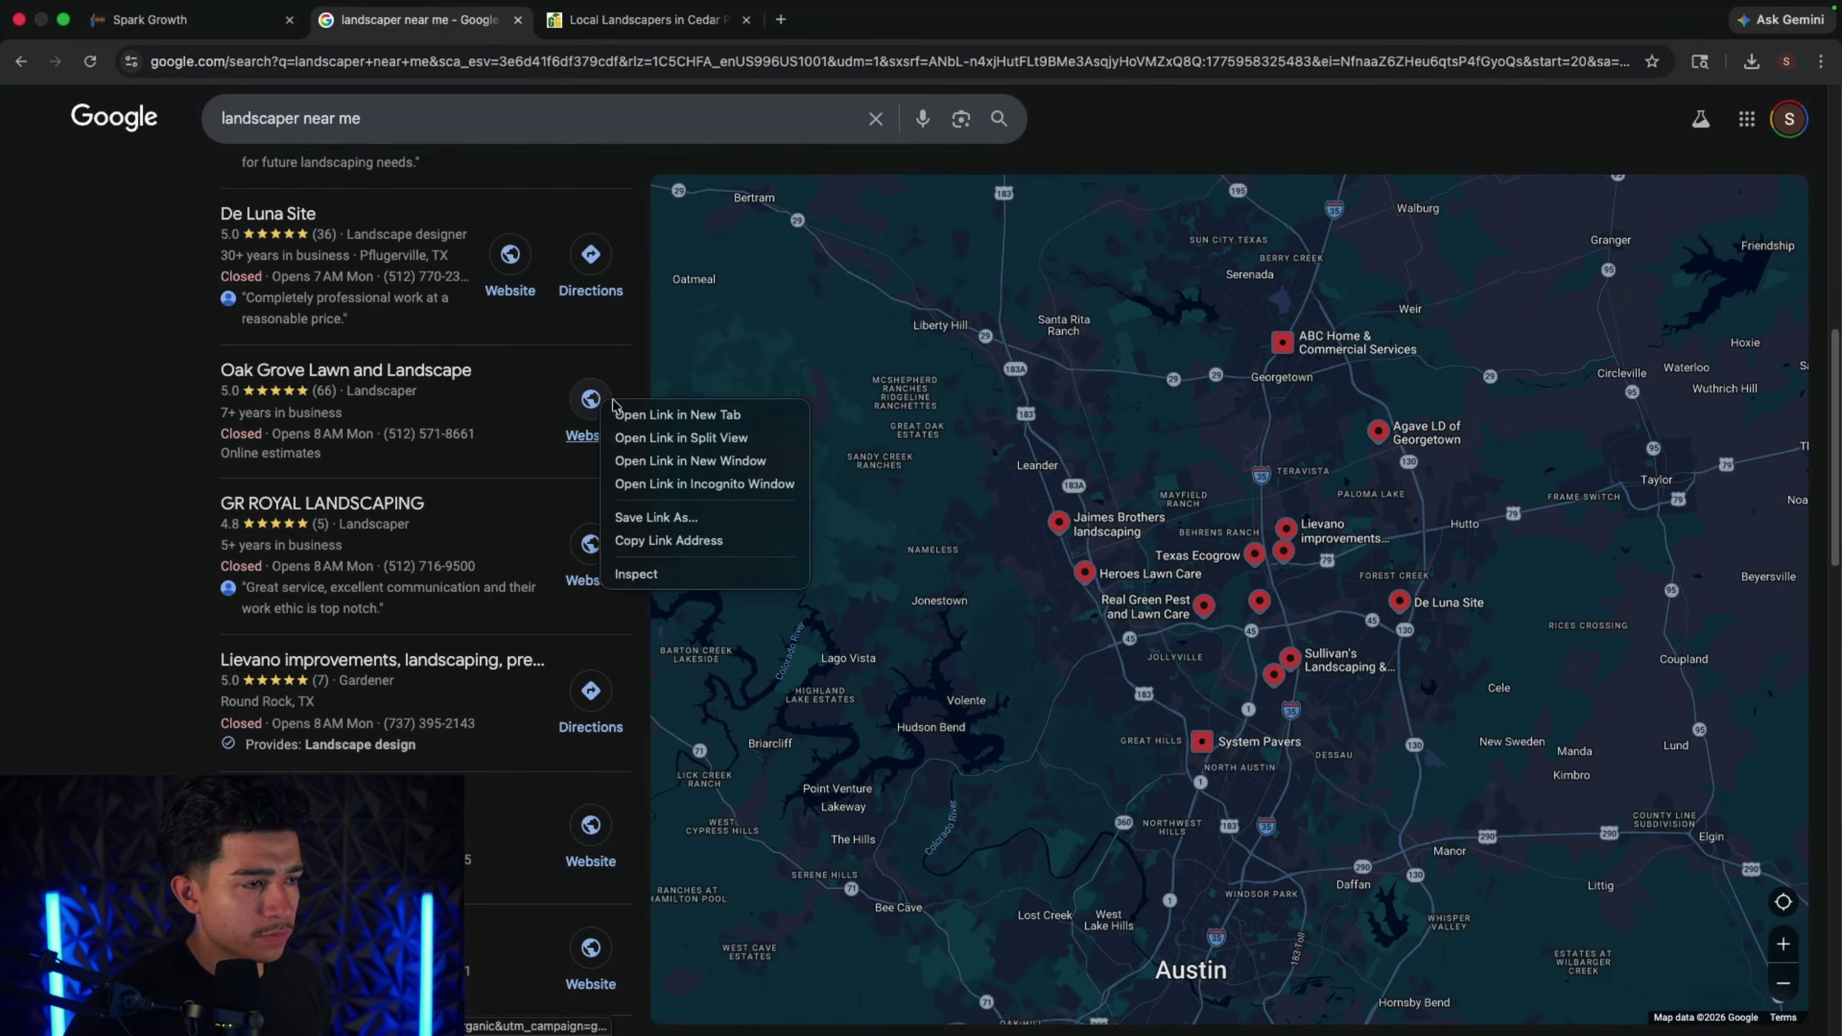
left_click(676, 414)
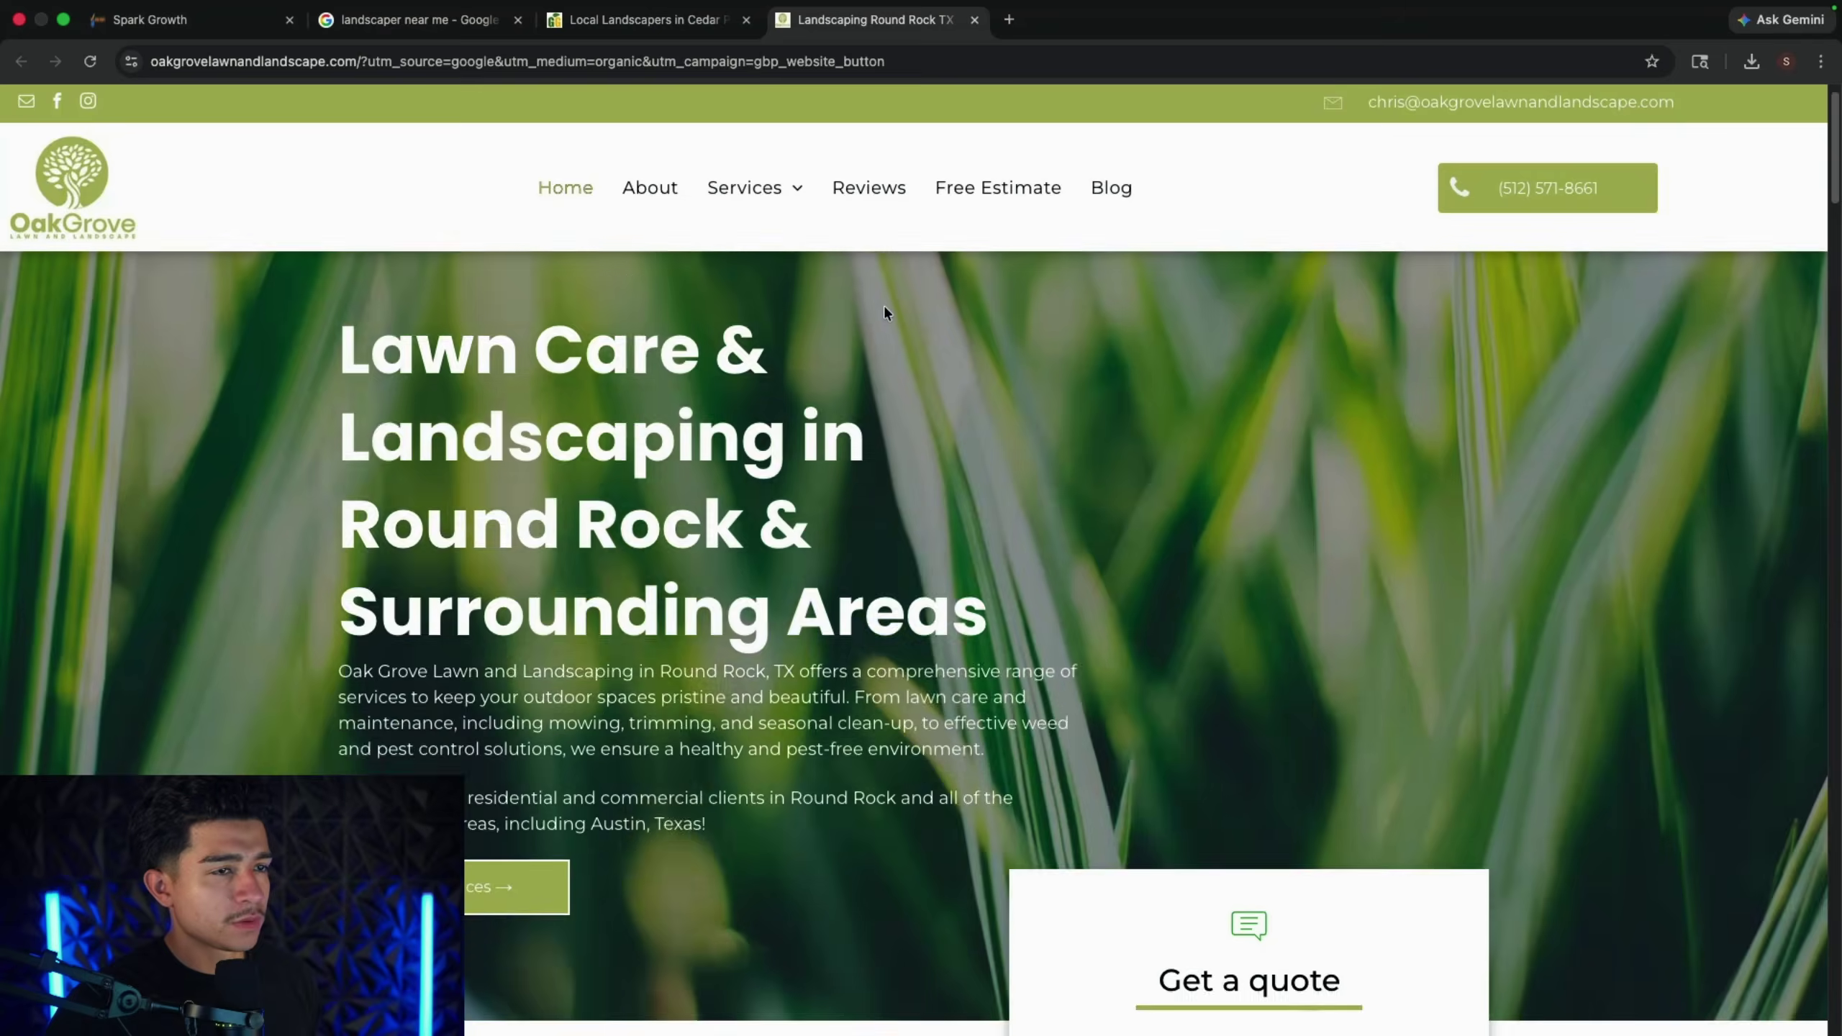
Step: Review the Oak Grove homepage from top to footer and copy its full web address
scroll(884, 306, "down", 20)
scroll(823, 412, "down", 20)
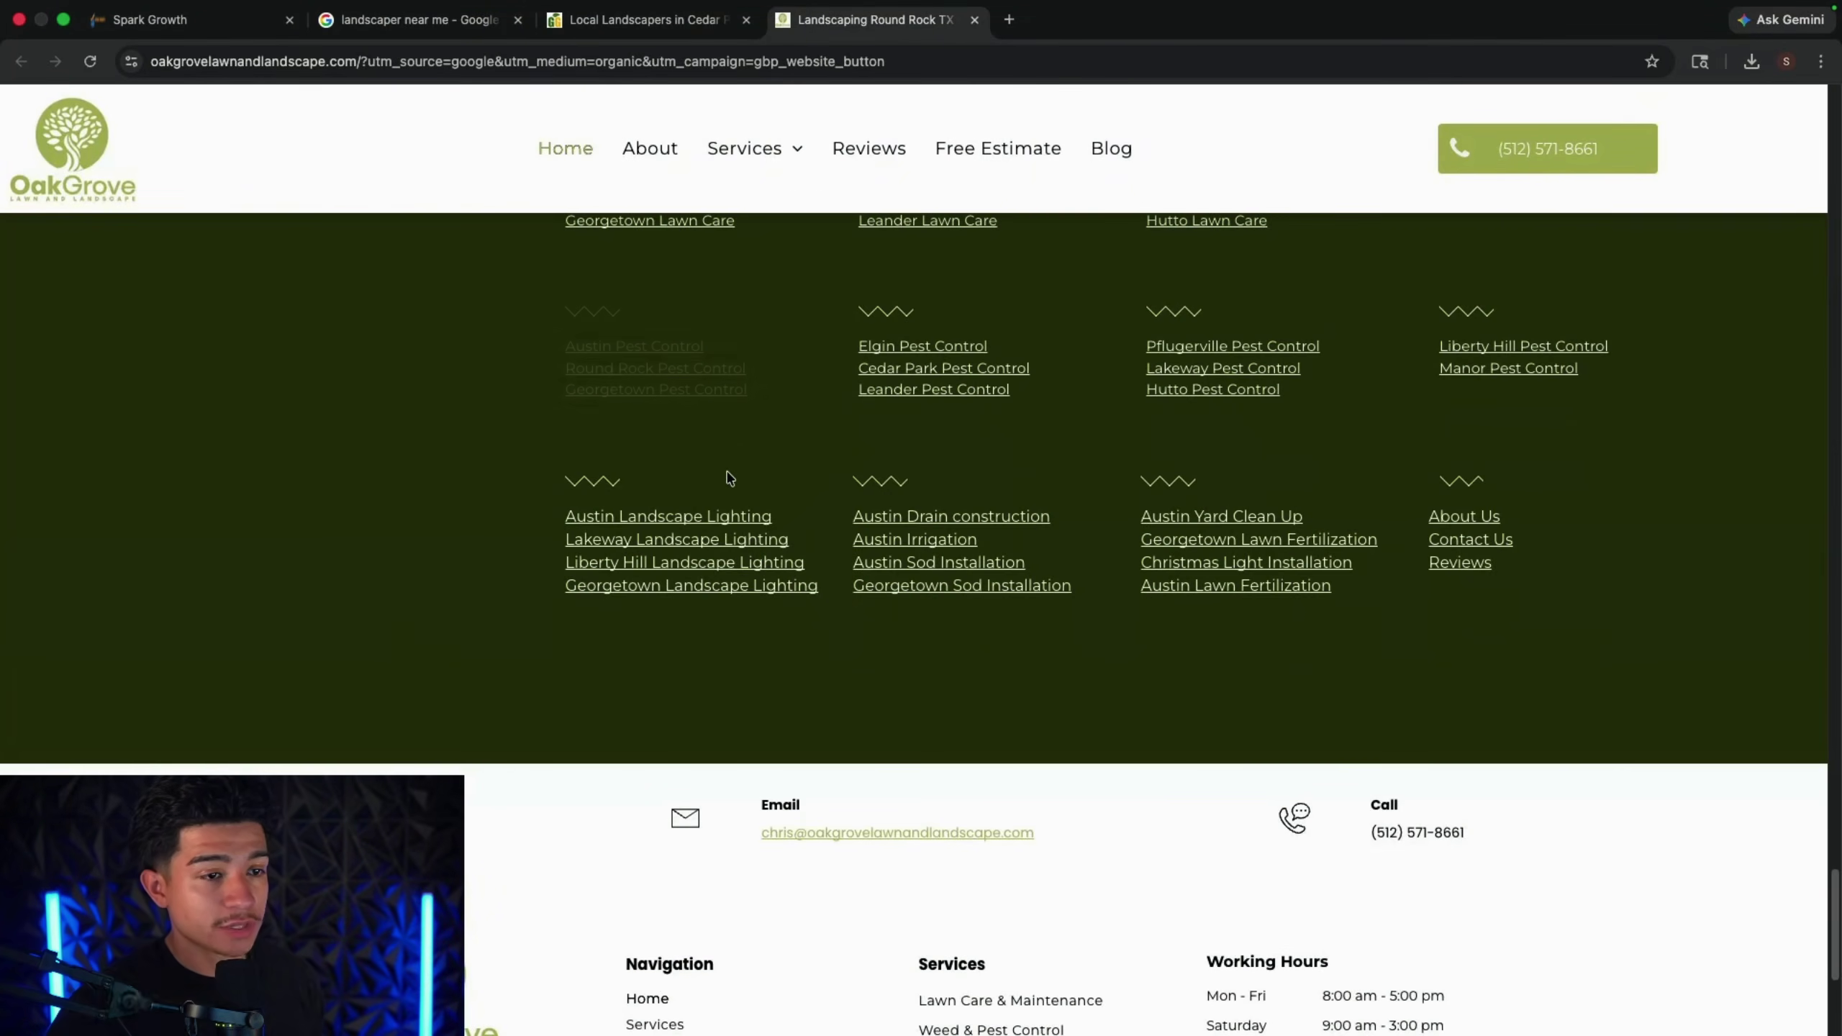
scroll(722, 471, "up", 20)
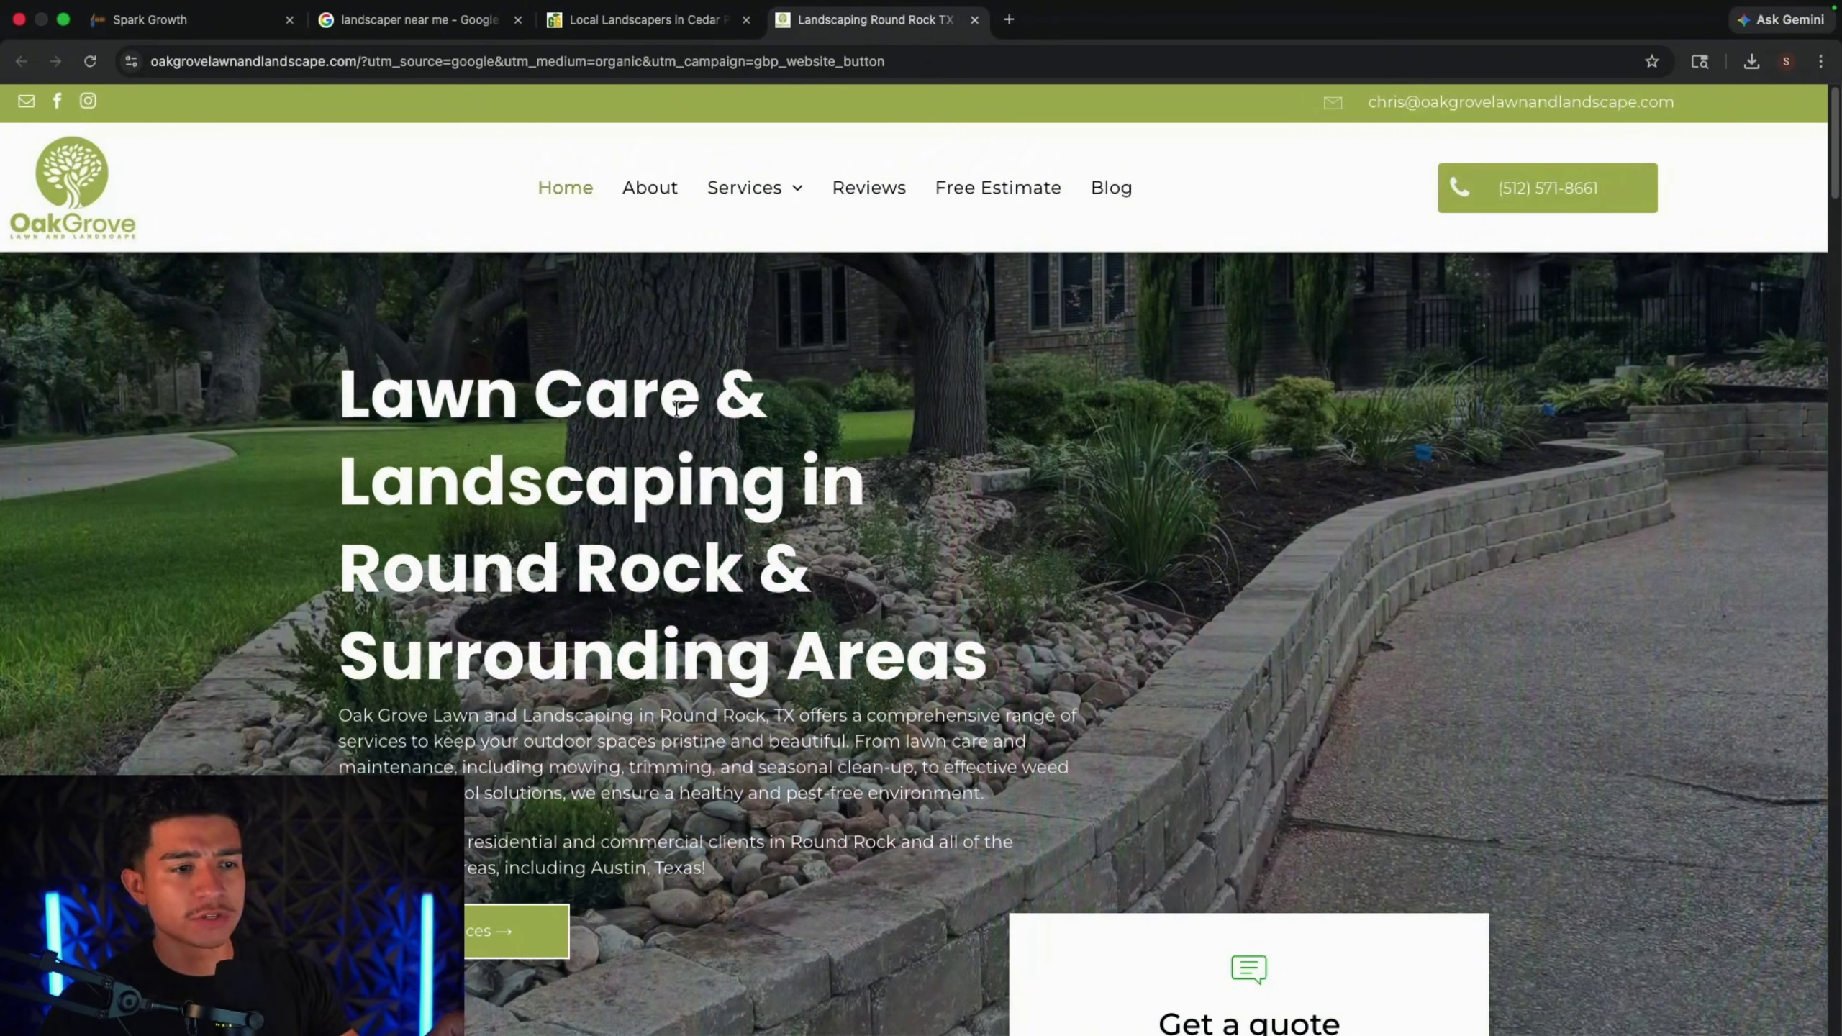
scroll(971, 501, "down", 10)
scroll(761, 464, "down", 5)
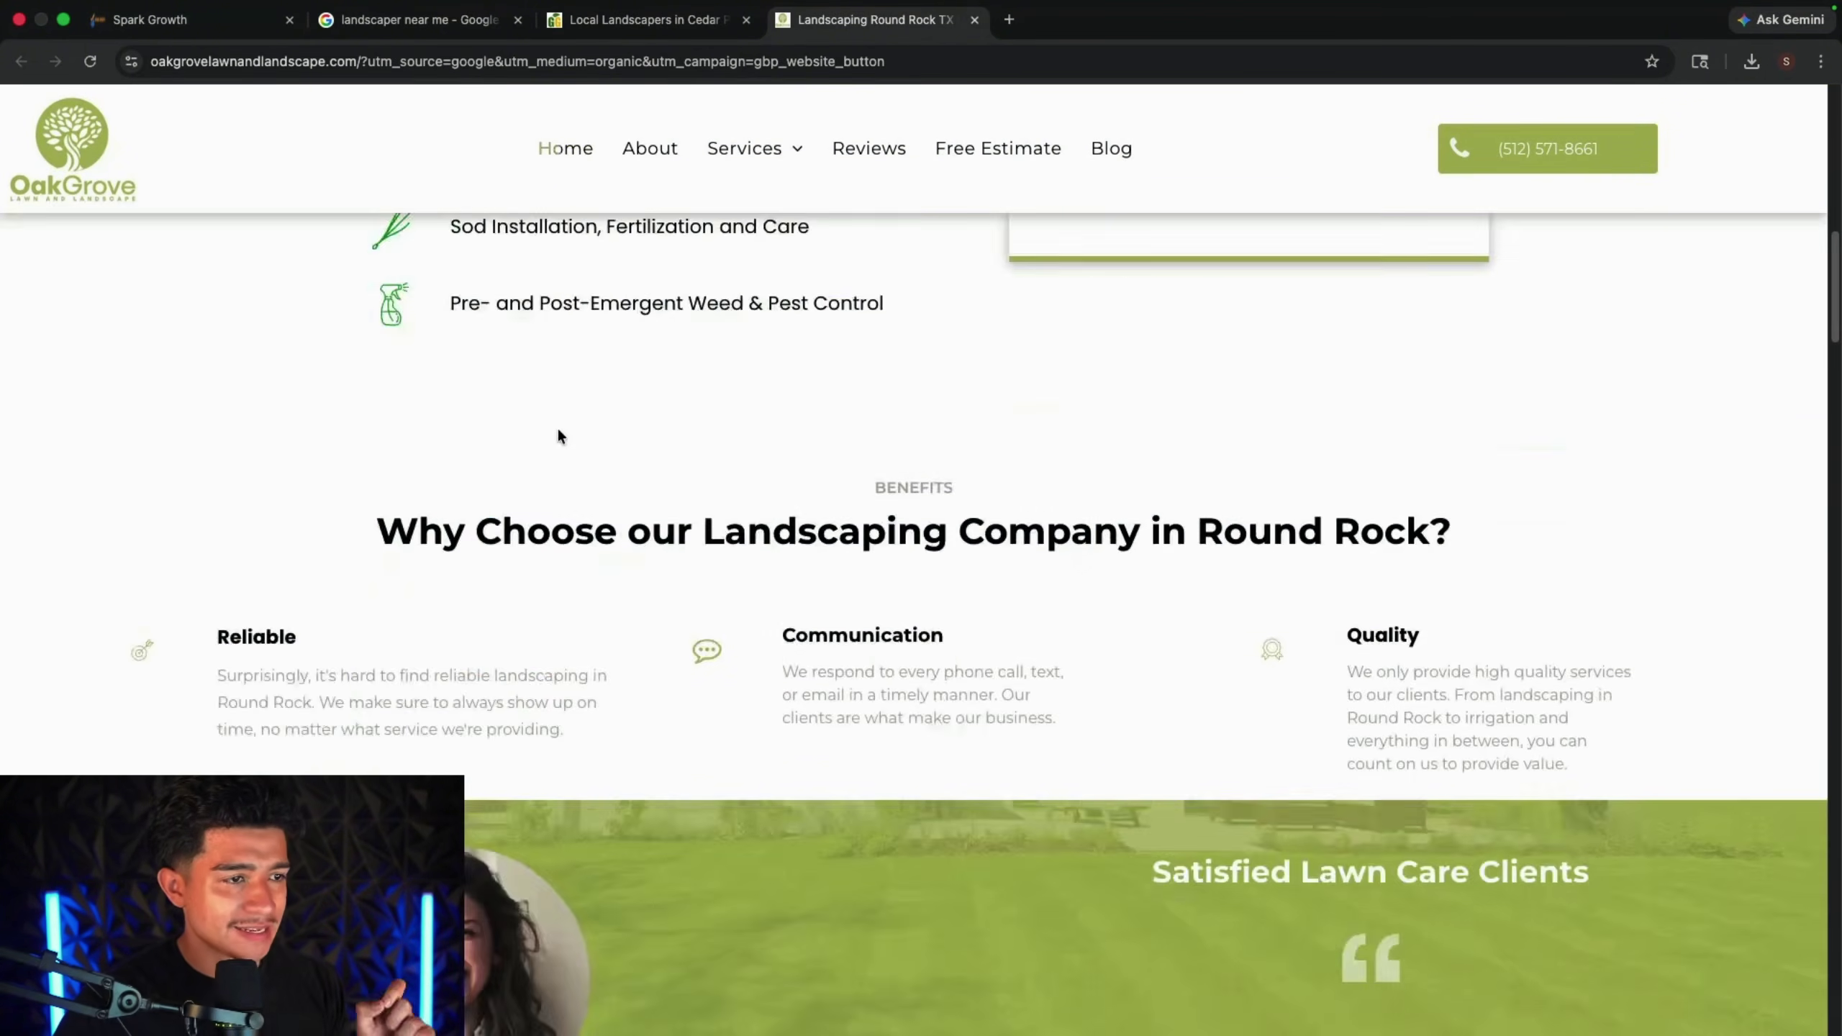
scroll(555, 428, "up", 15)
left_click(326, 61)
key("cmd+c")
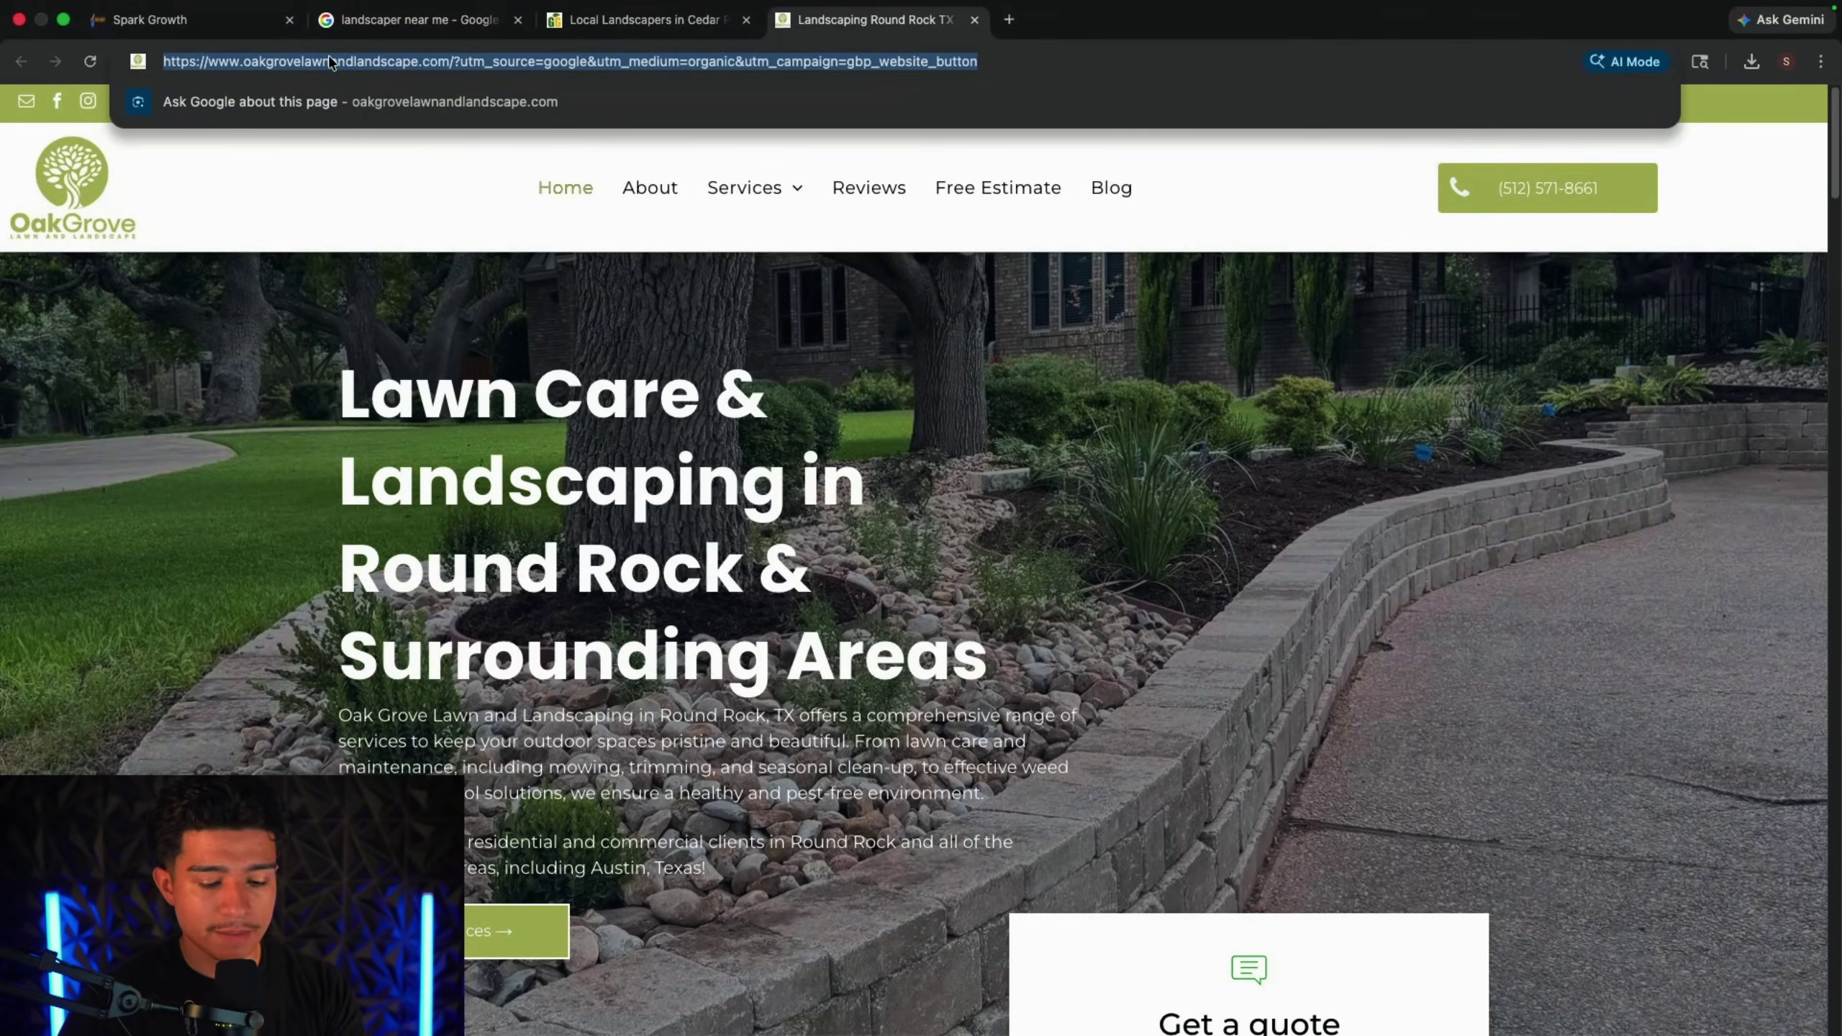
Step: Switch to Spark Growth and submit the prompt "Take this website and make it better and more professional:" followed by the copied Oak Grove address
left_click(192, 20)
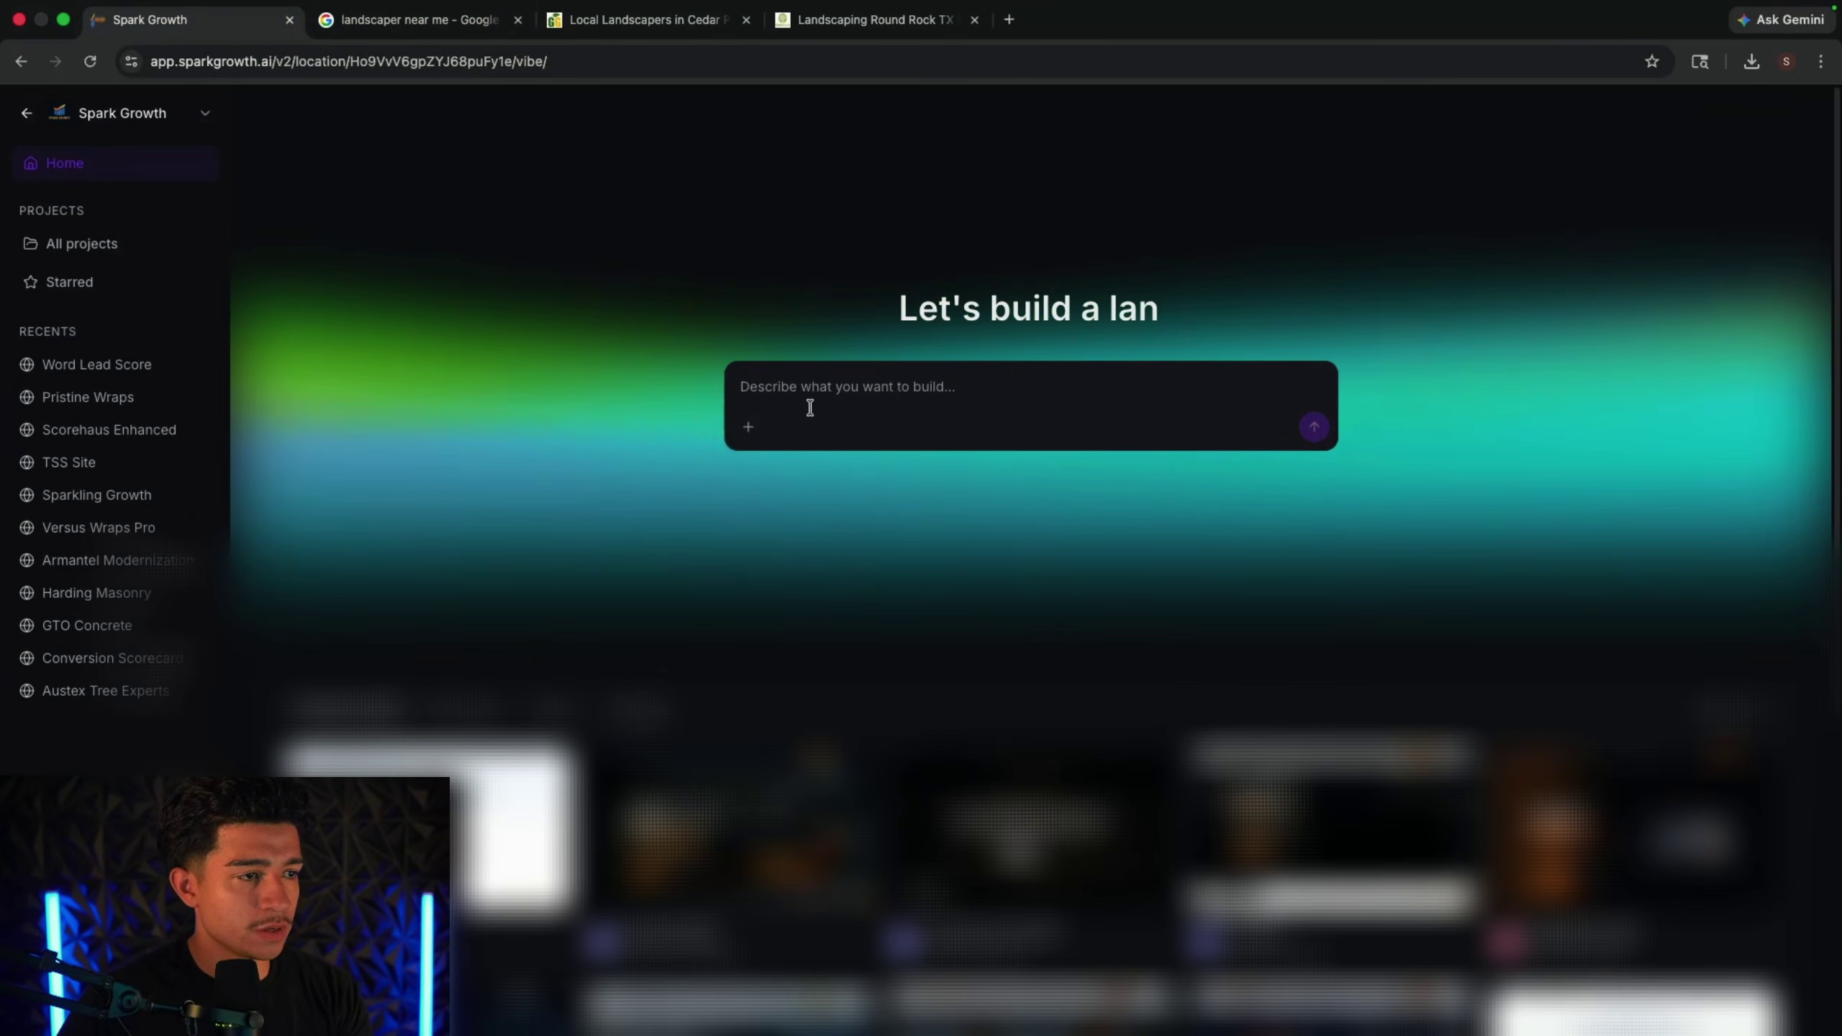
type("Take this website a")
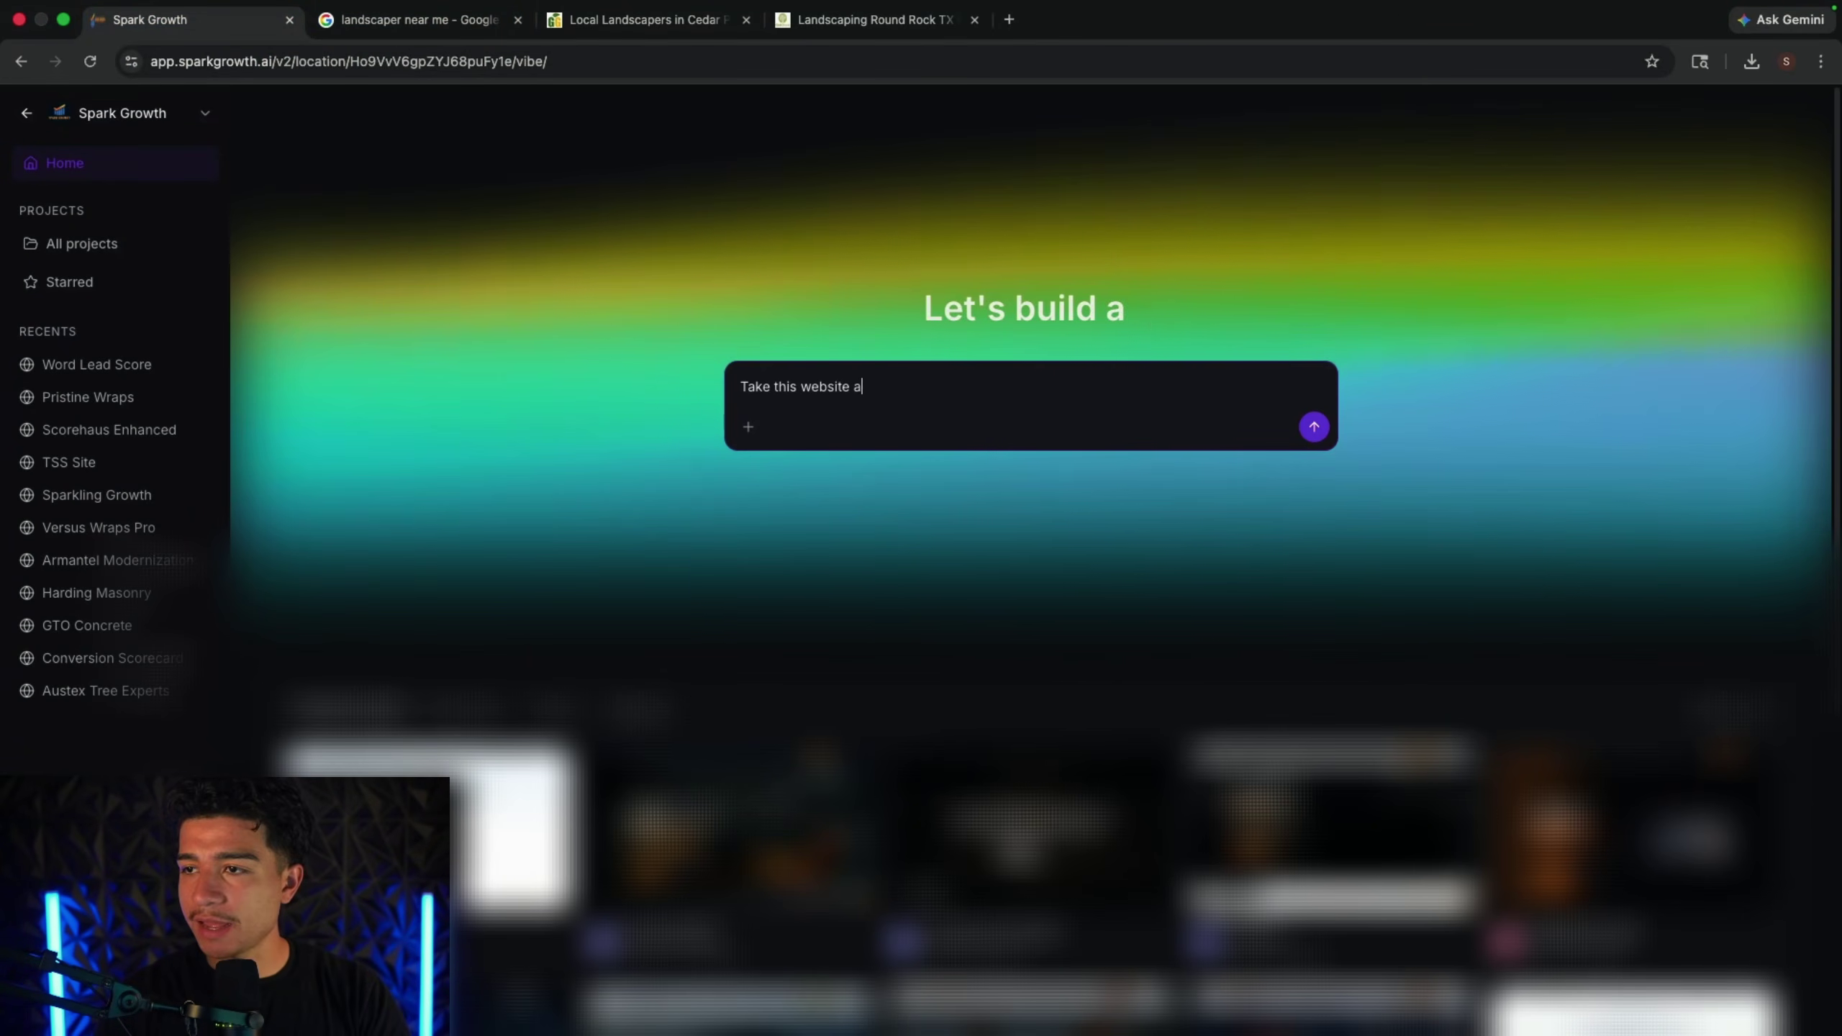
type("nd make it be")
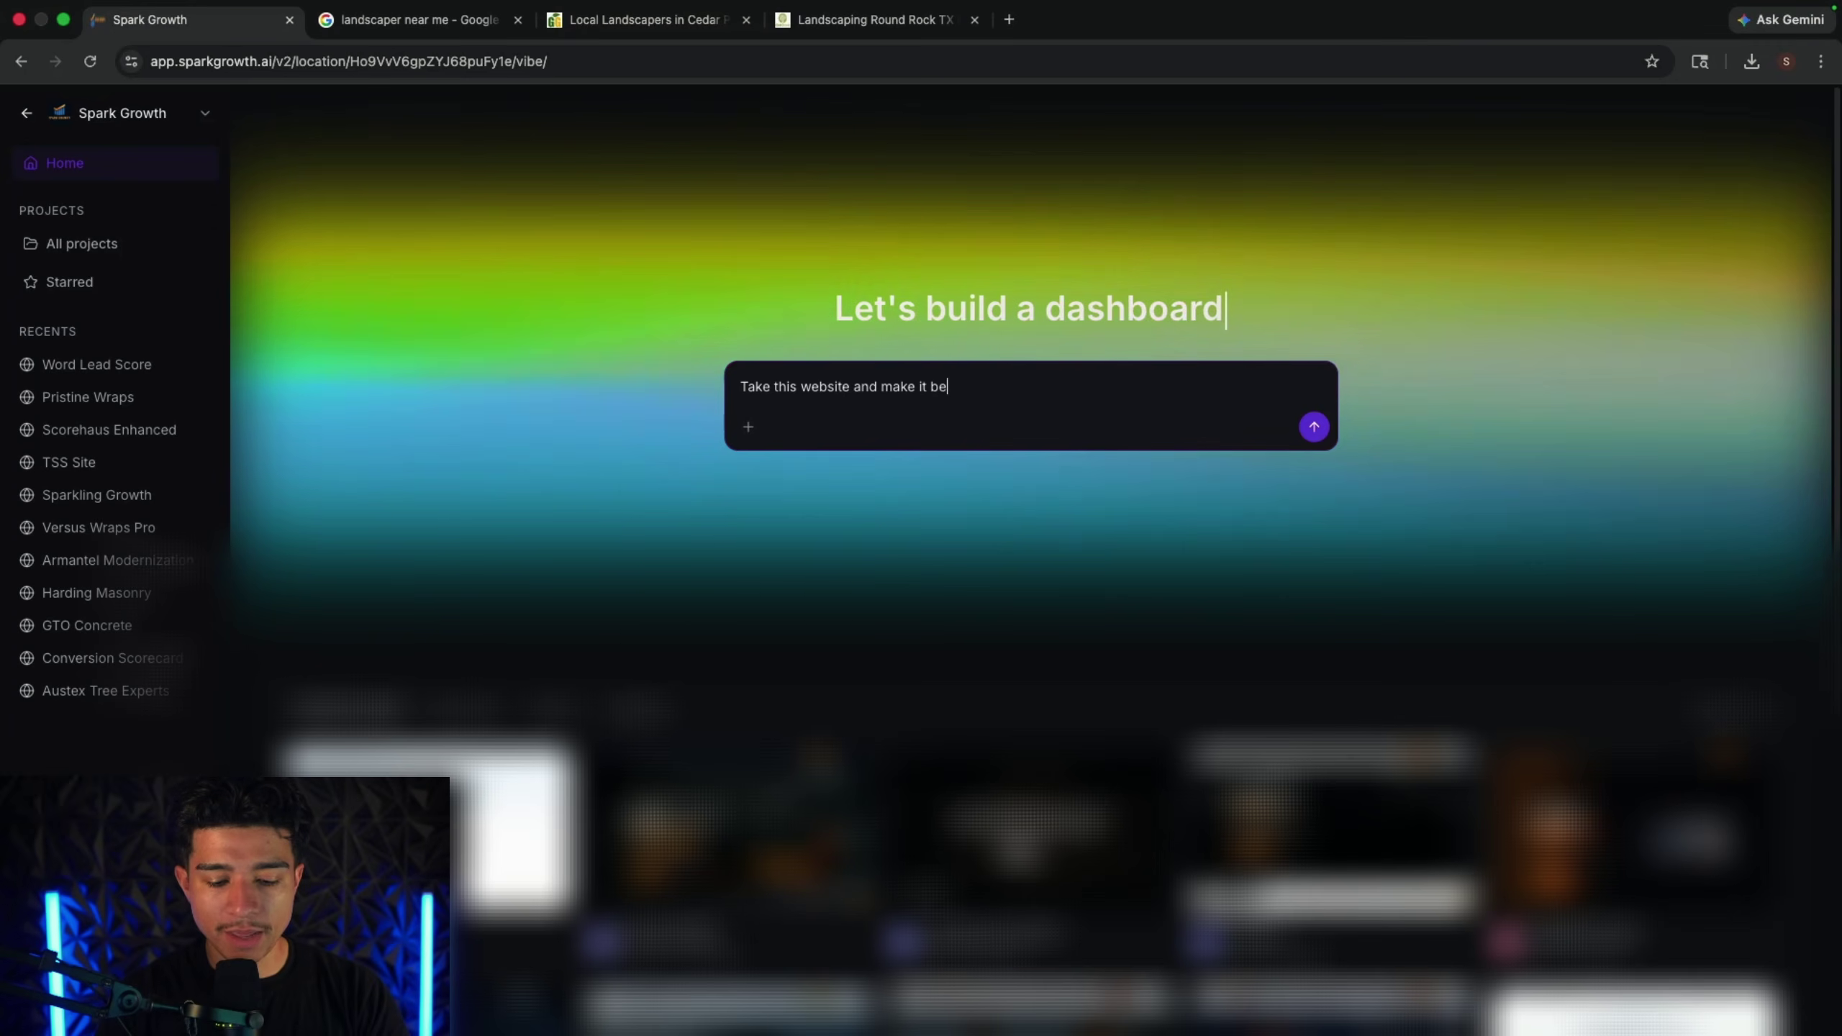
type("tter and more profe")
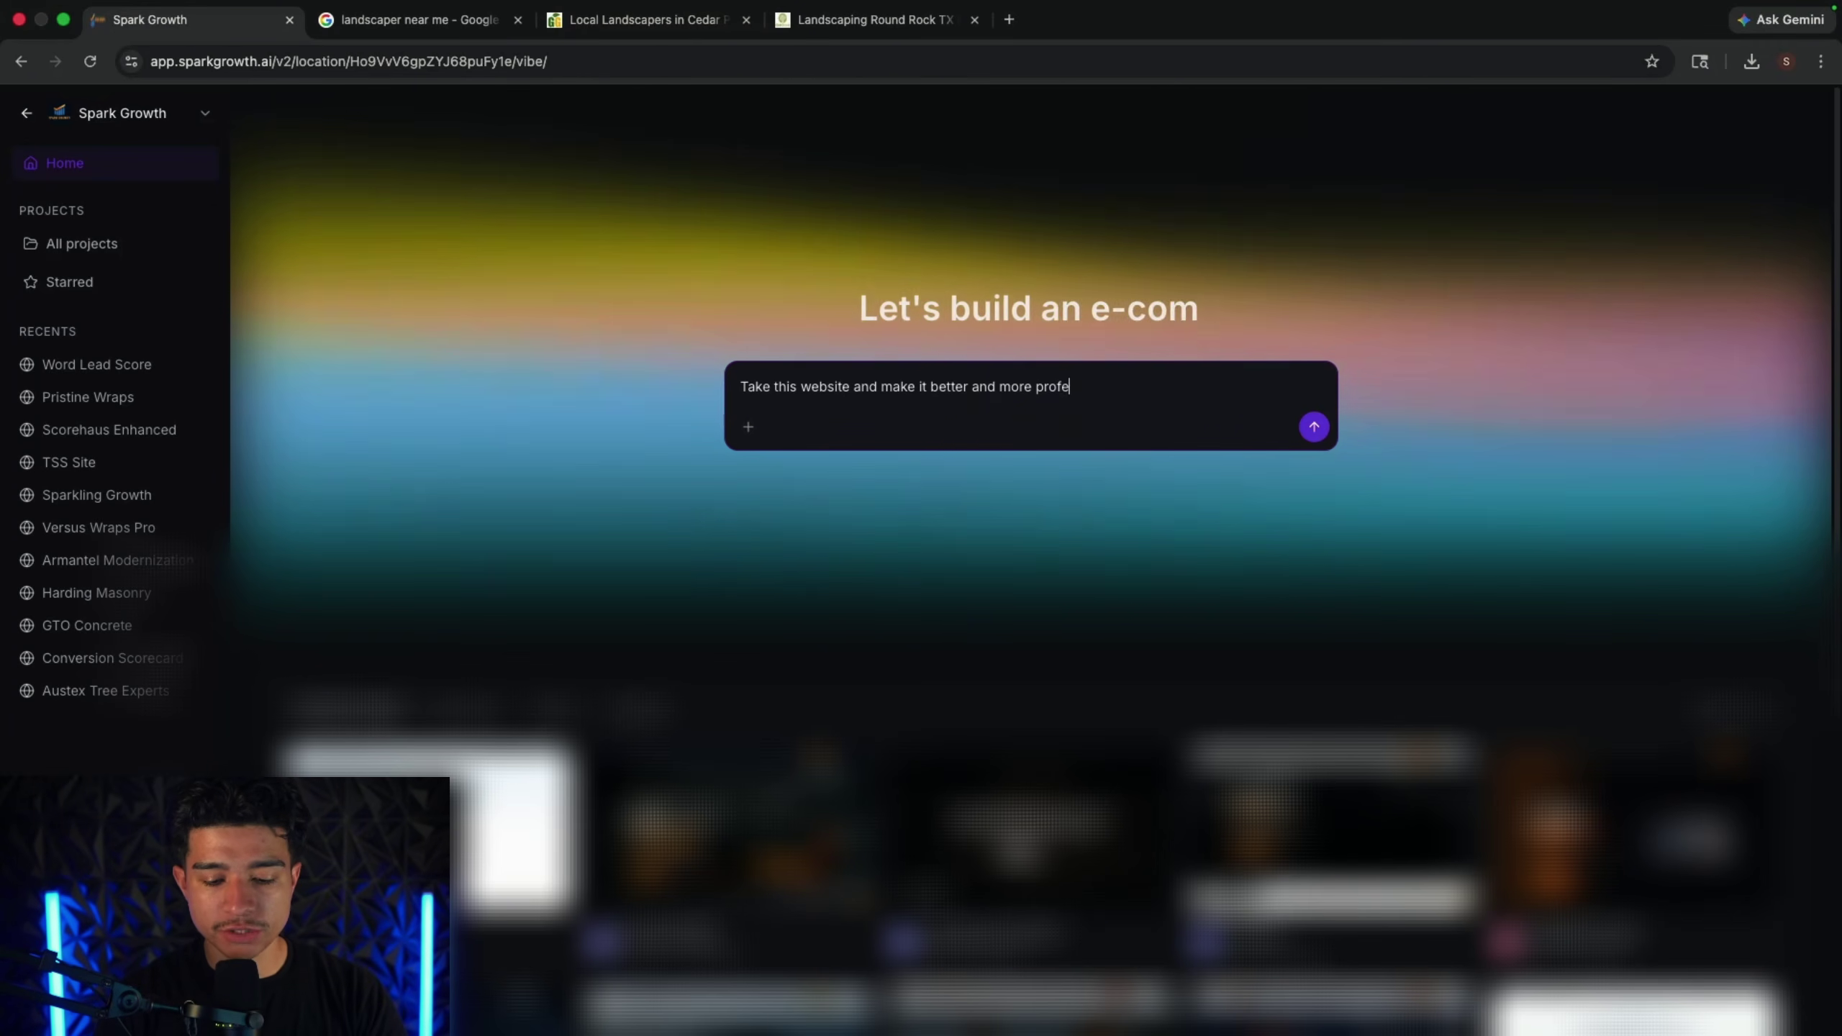
type("ssional:")
key("cmd+v")
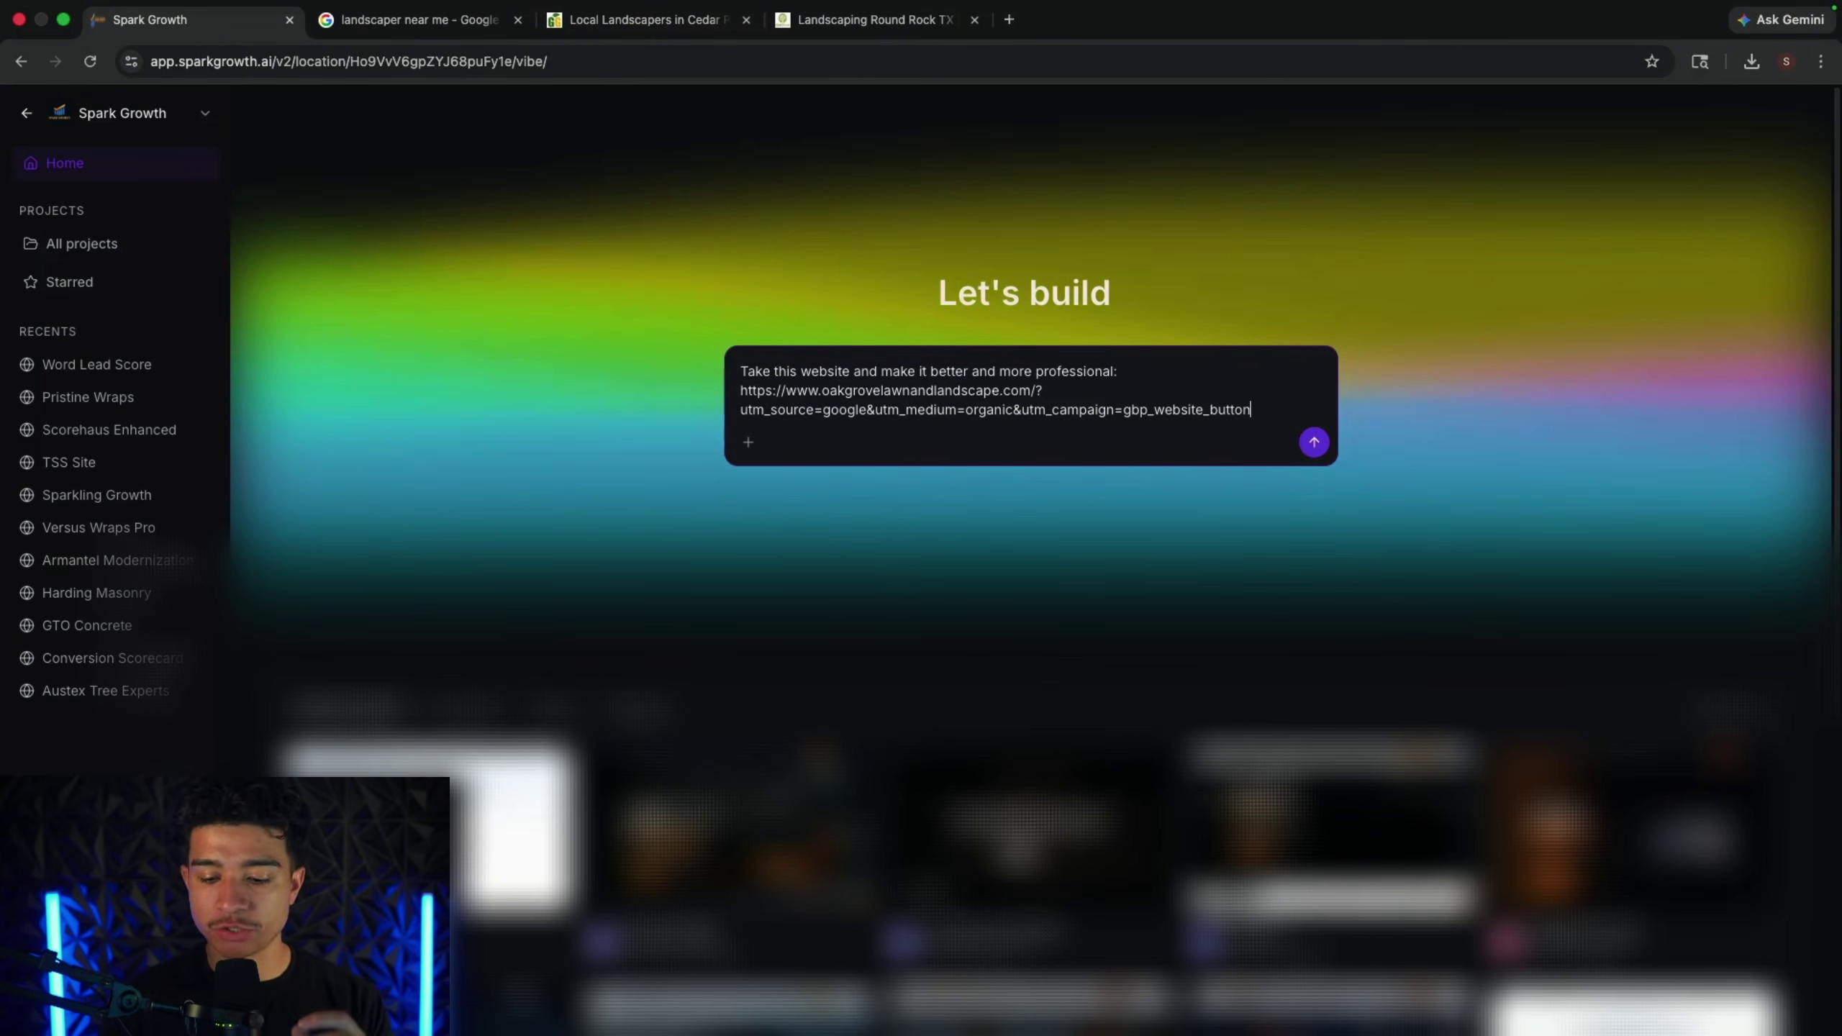
key("Return")
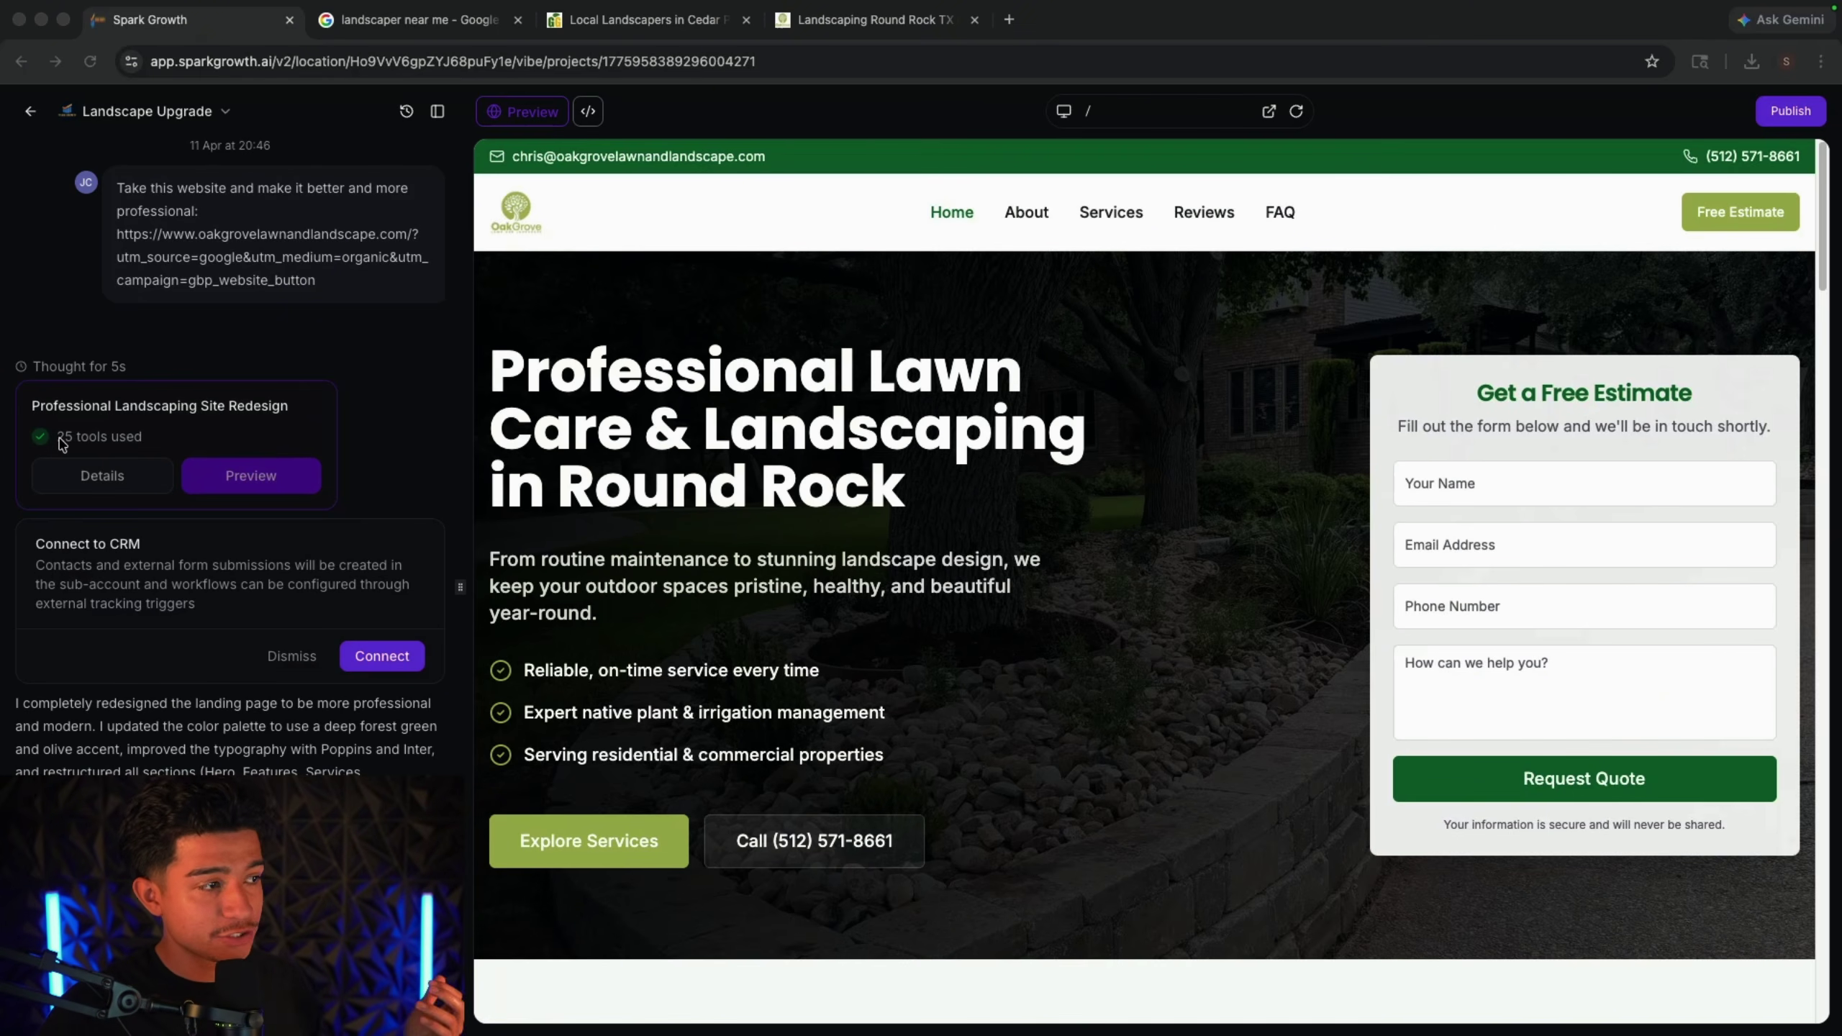
Step: Open the redesigned site's preview in its own browser tab and view its Services section
left_click_drag(126, 437, 149, 444)
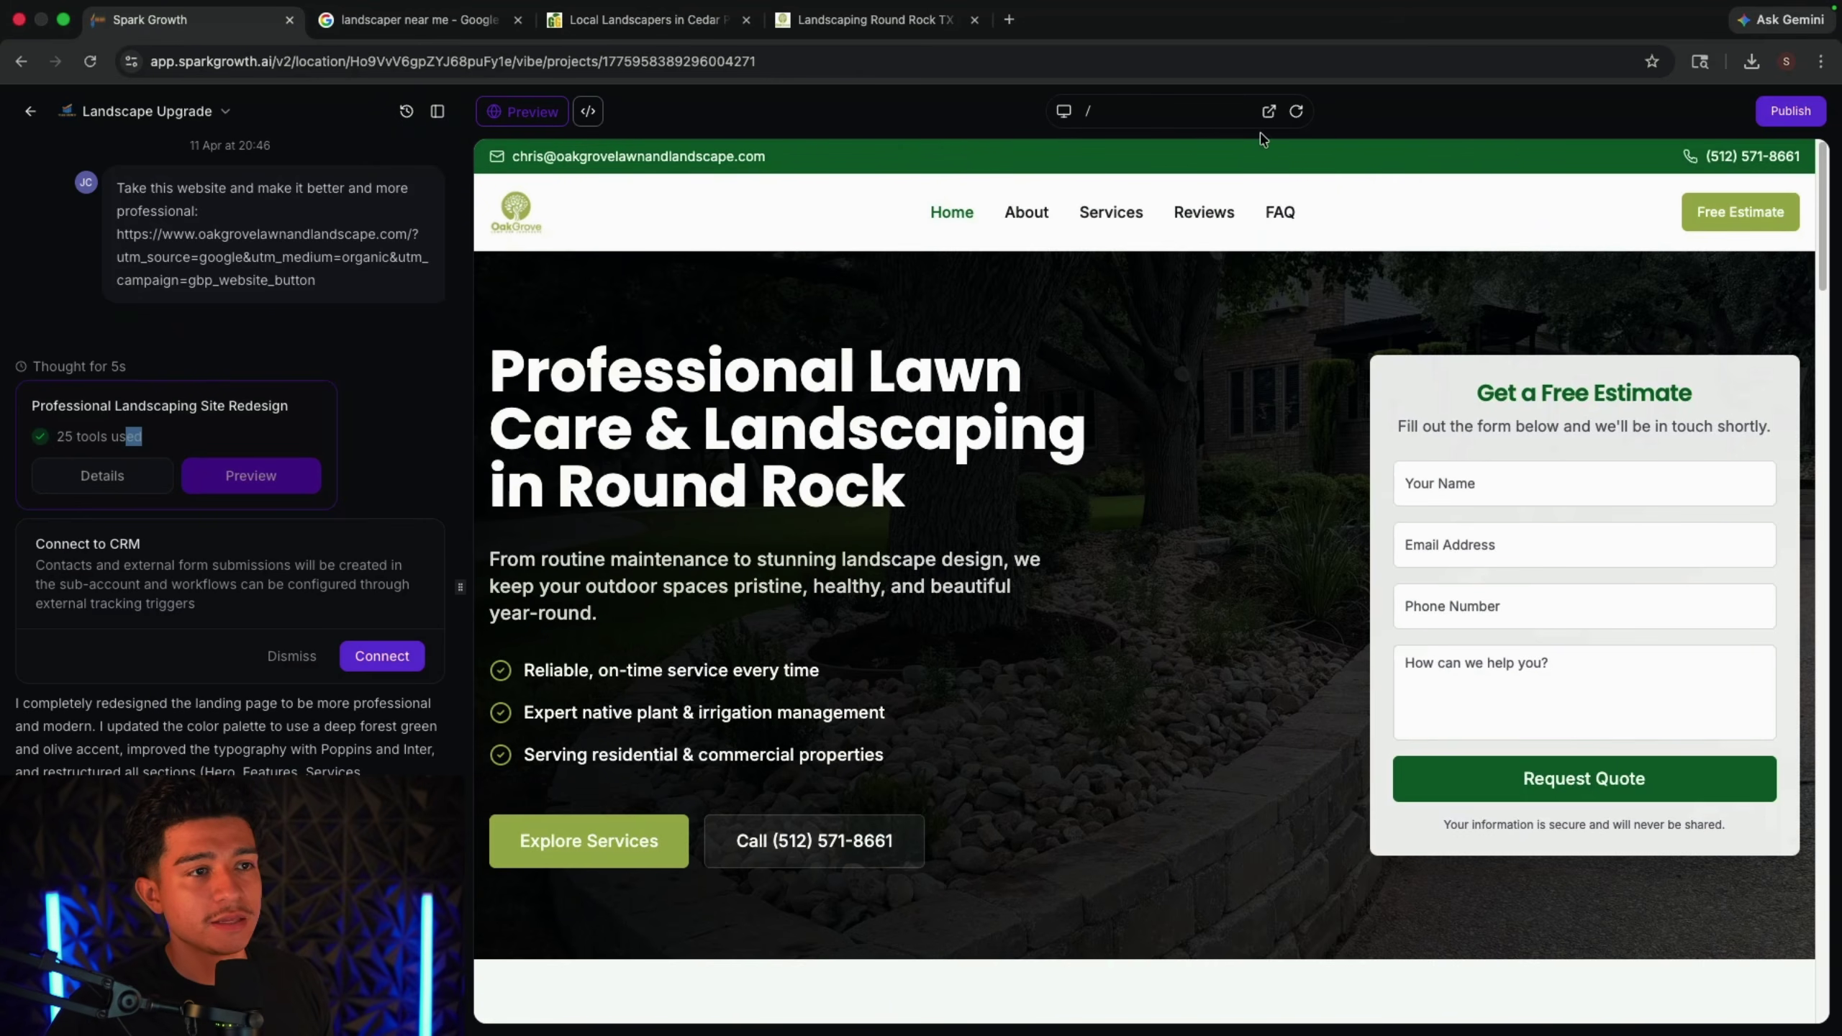
left_click(1269, 112)
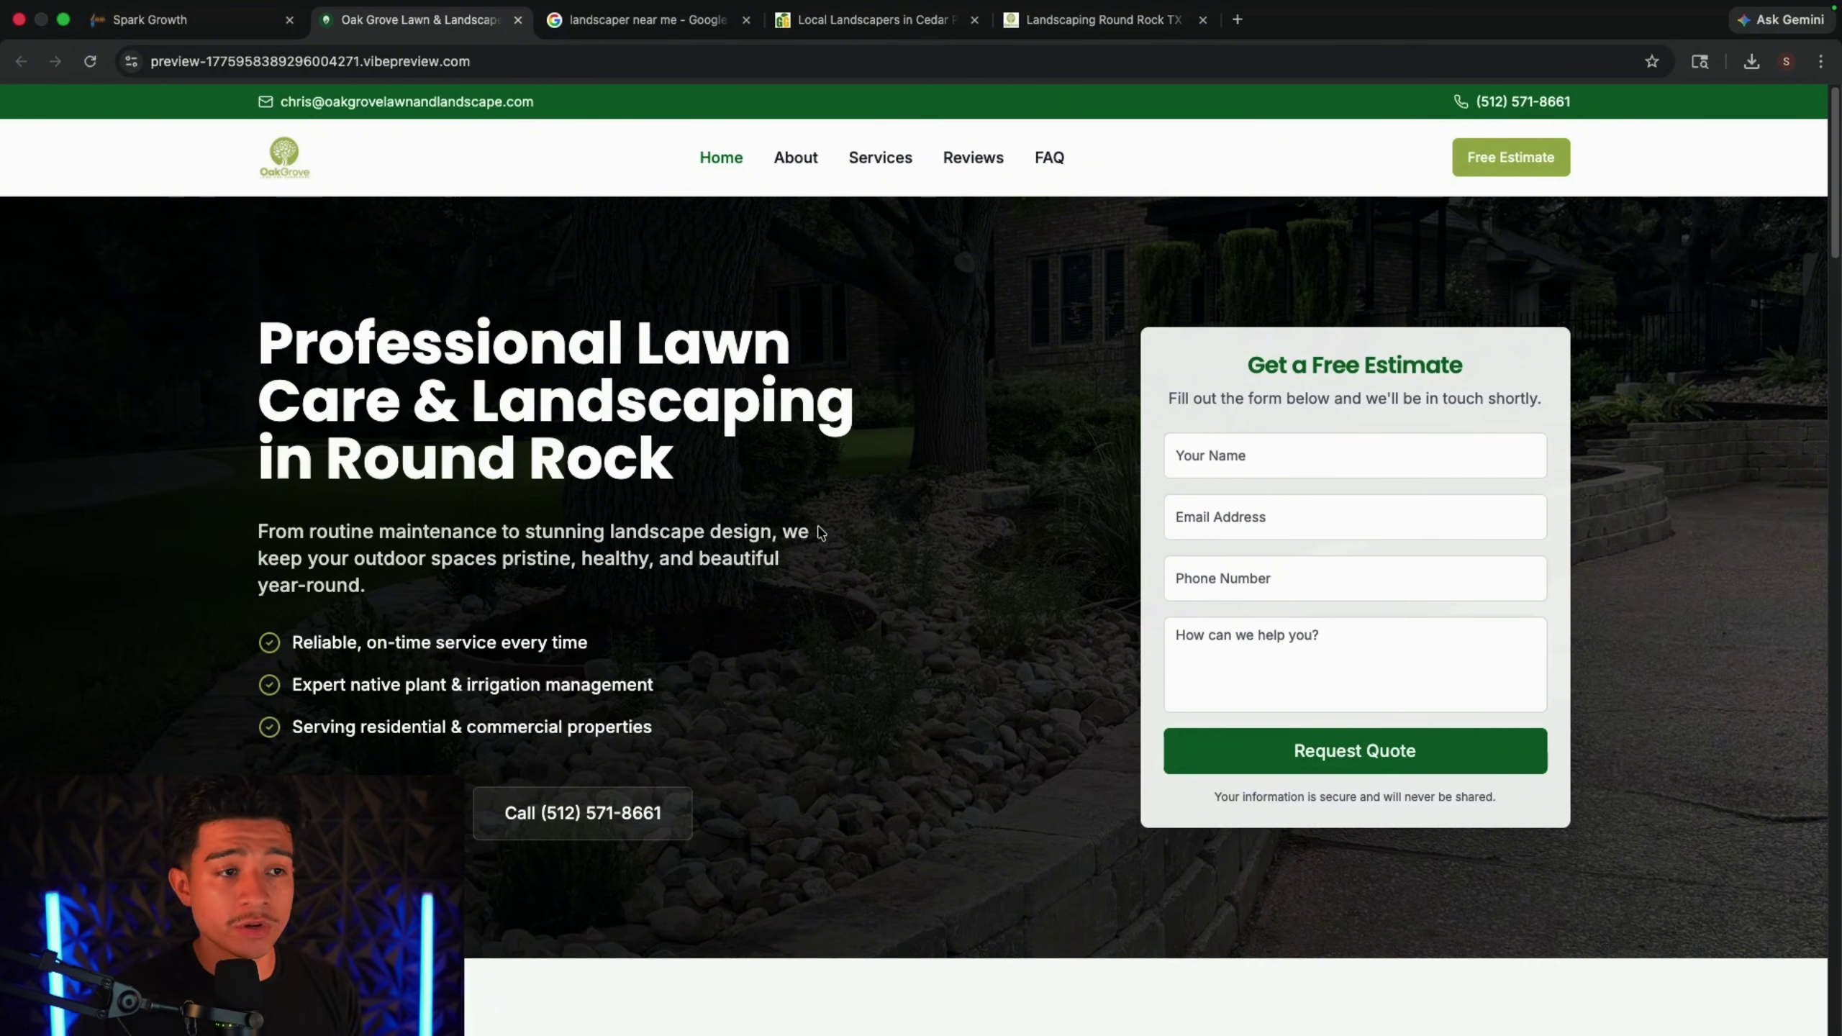
left_click(902, 166)
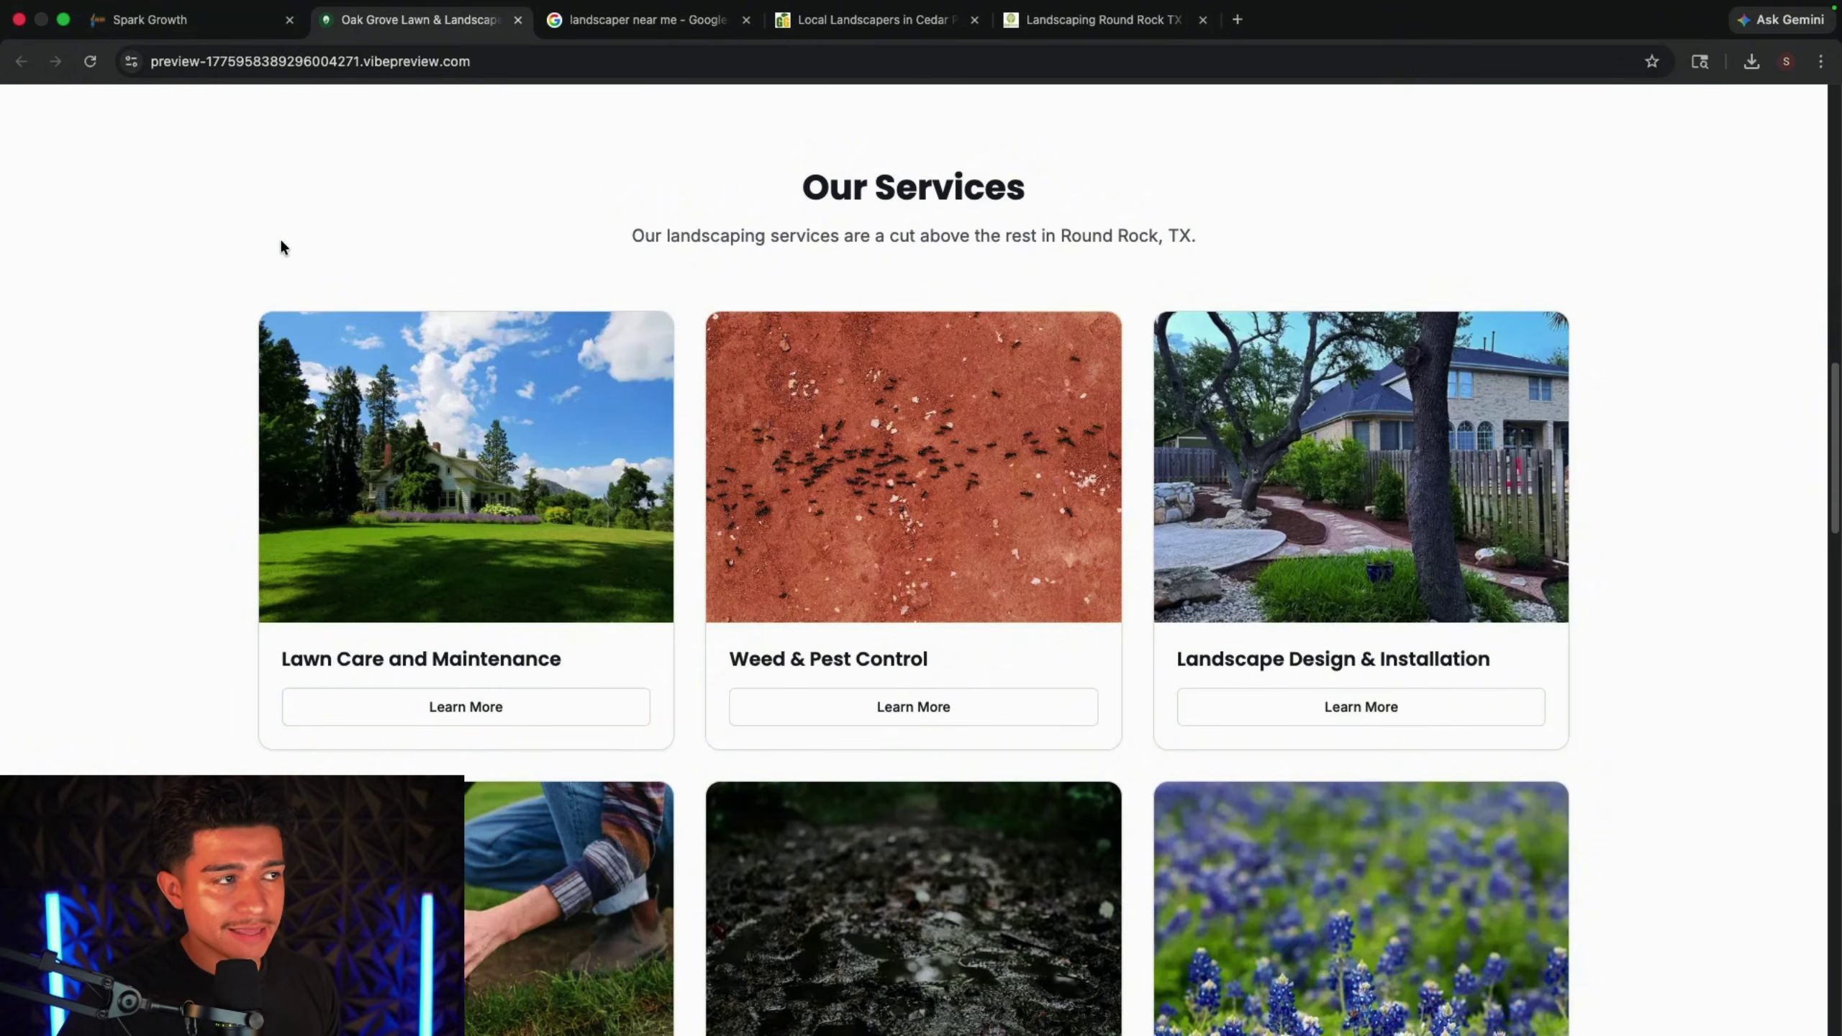
Step: In the Spark Growth project, request separate service pages and service area pages with a drop-down menu at the top of the site
key("super+1")
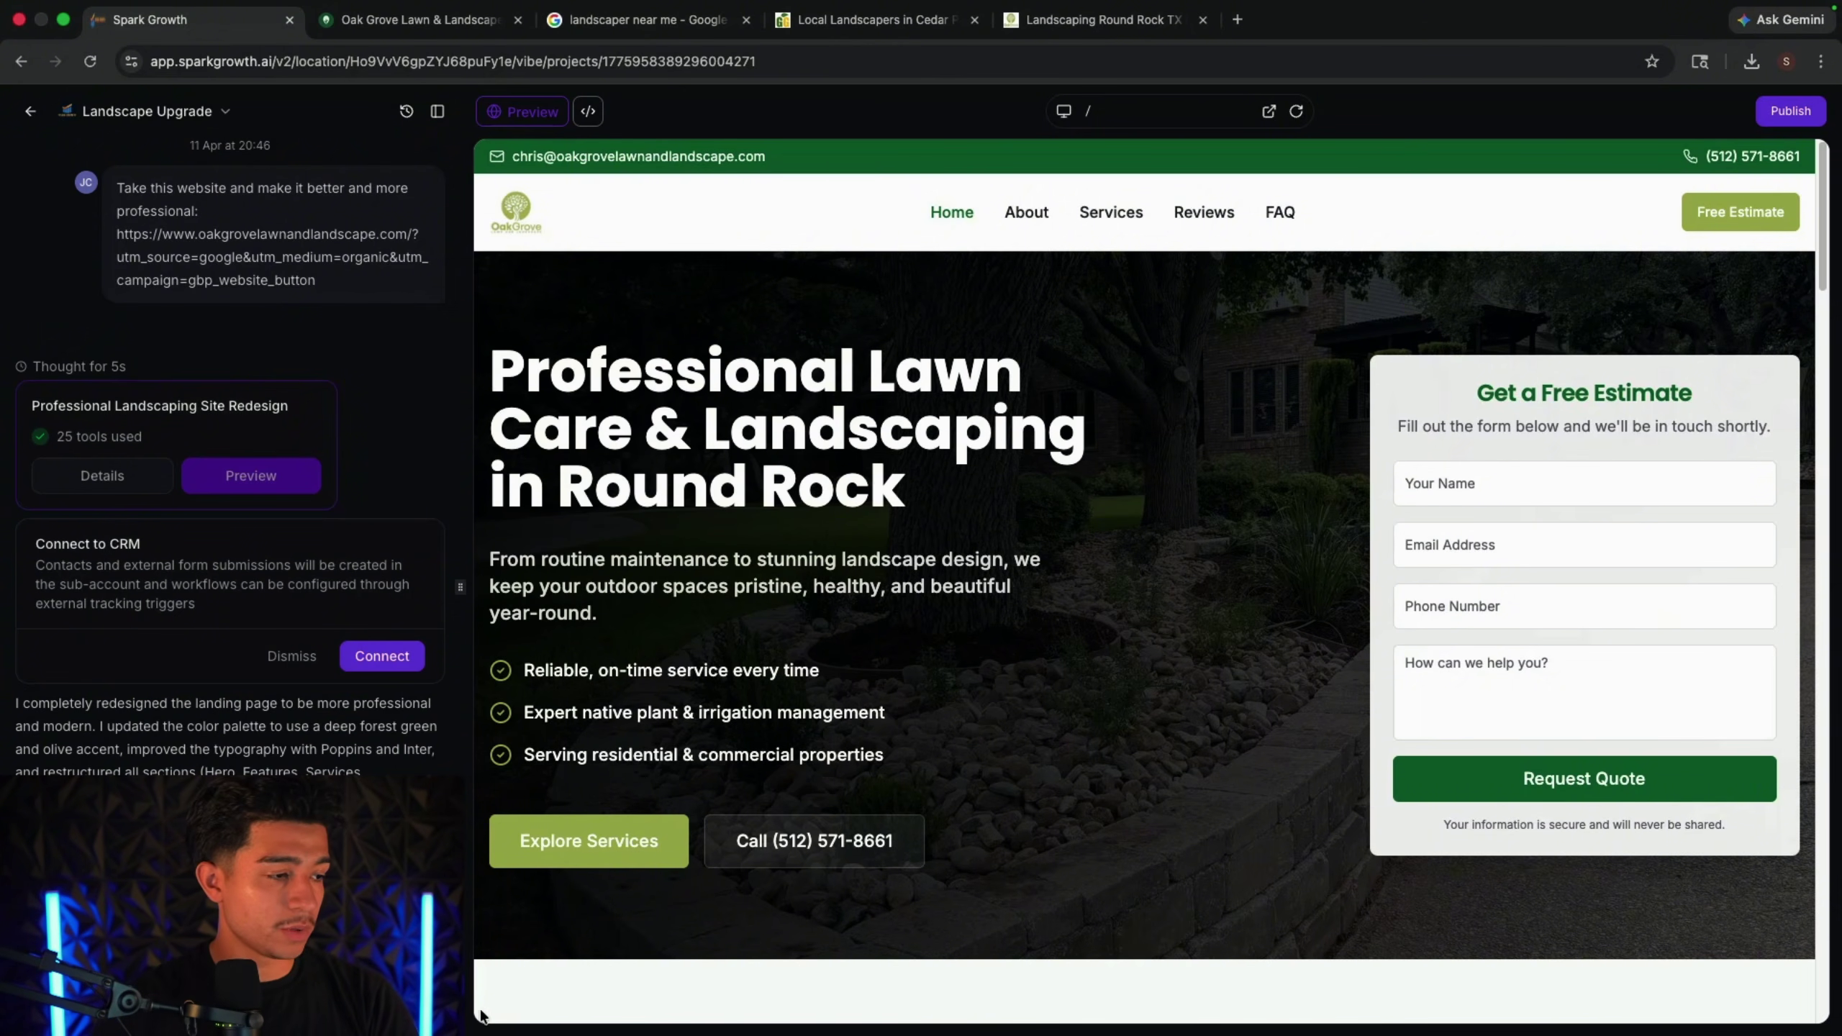
key("Return")
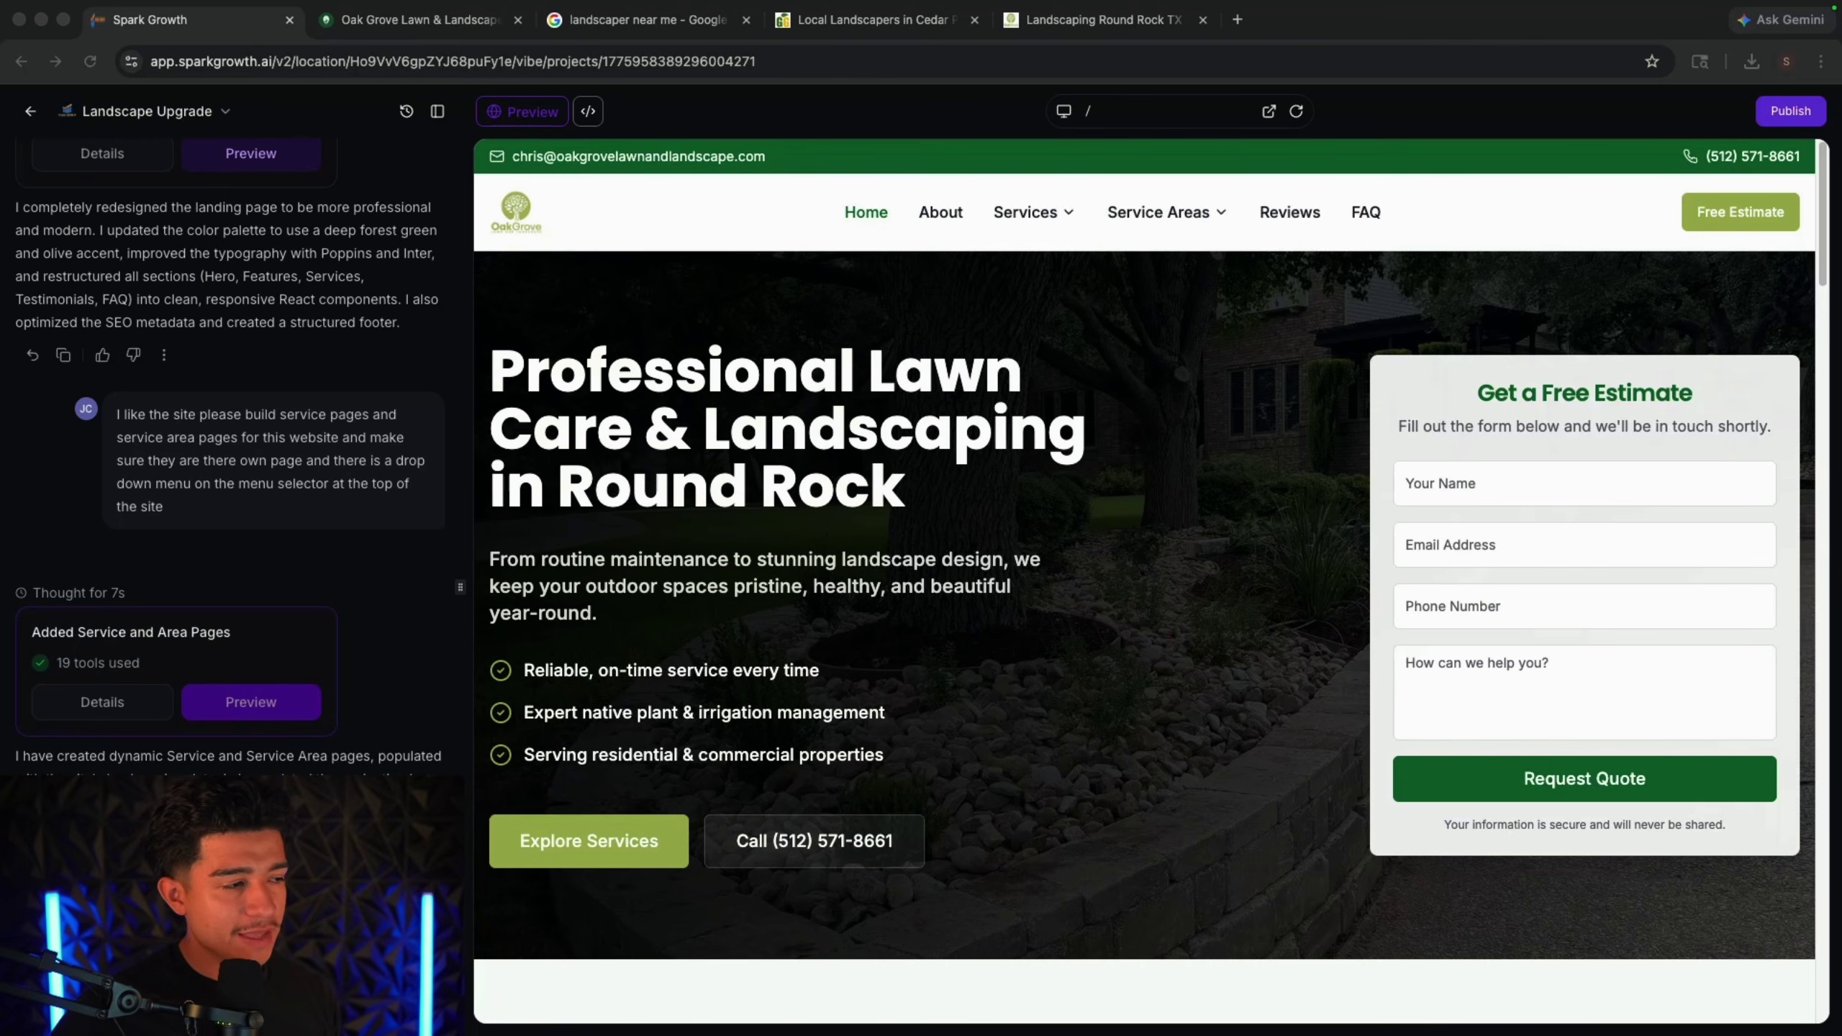
left_click_drag(31, 756, 121, 767)
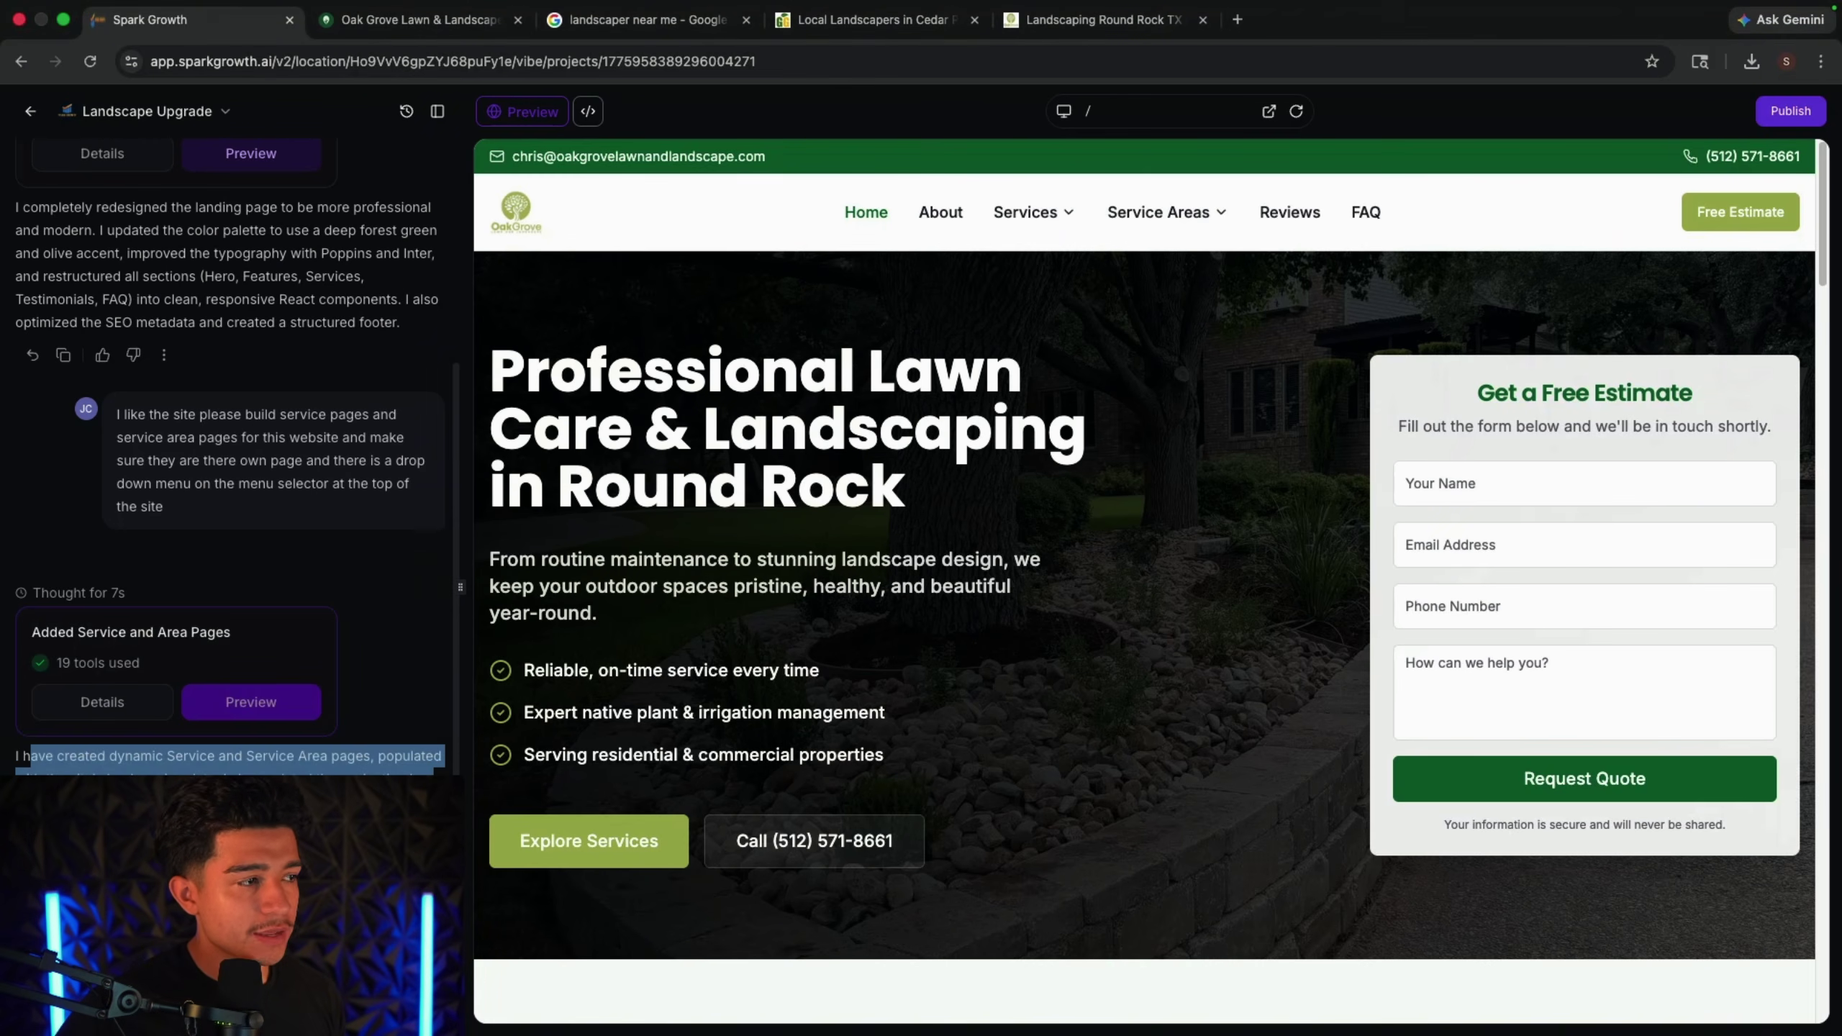
Step: Open the updated site preview in a new browser tab and check the Services and Service Areas drop-downs
left_click(438, 110)
left_click(1200, 114)
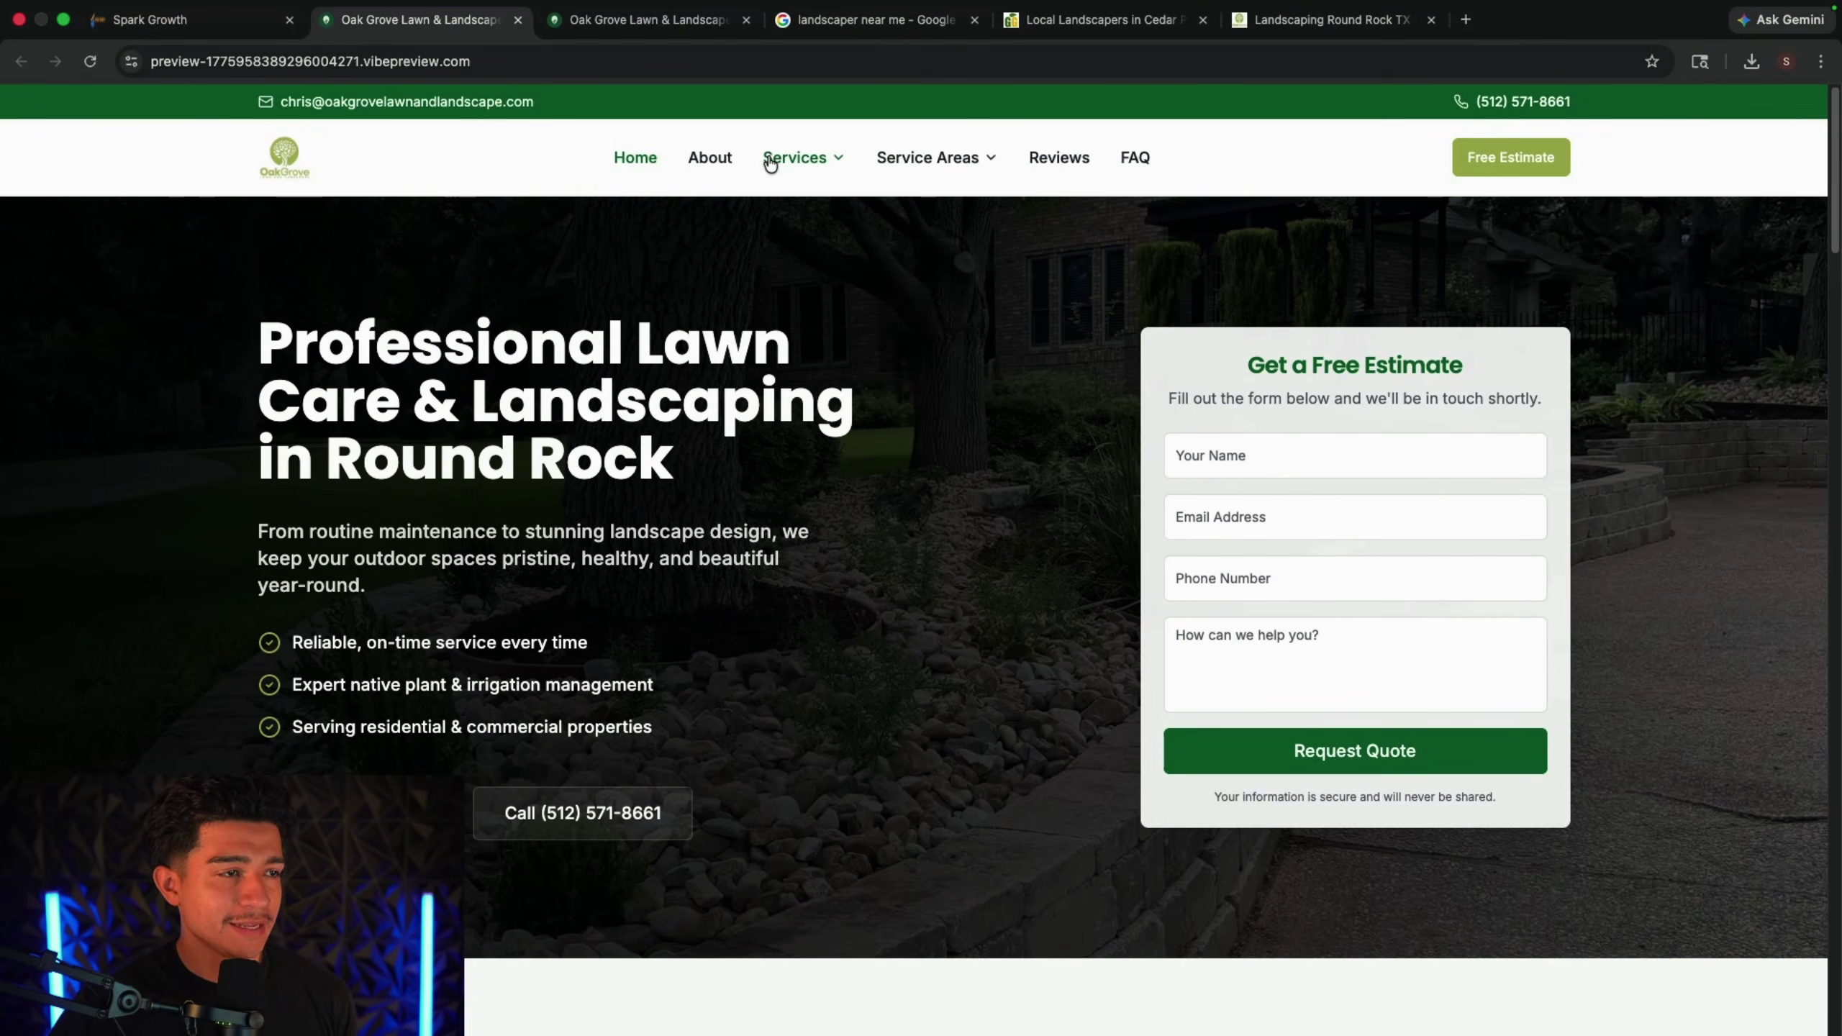
left_click(816, 163)
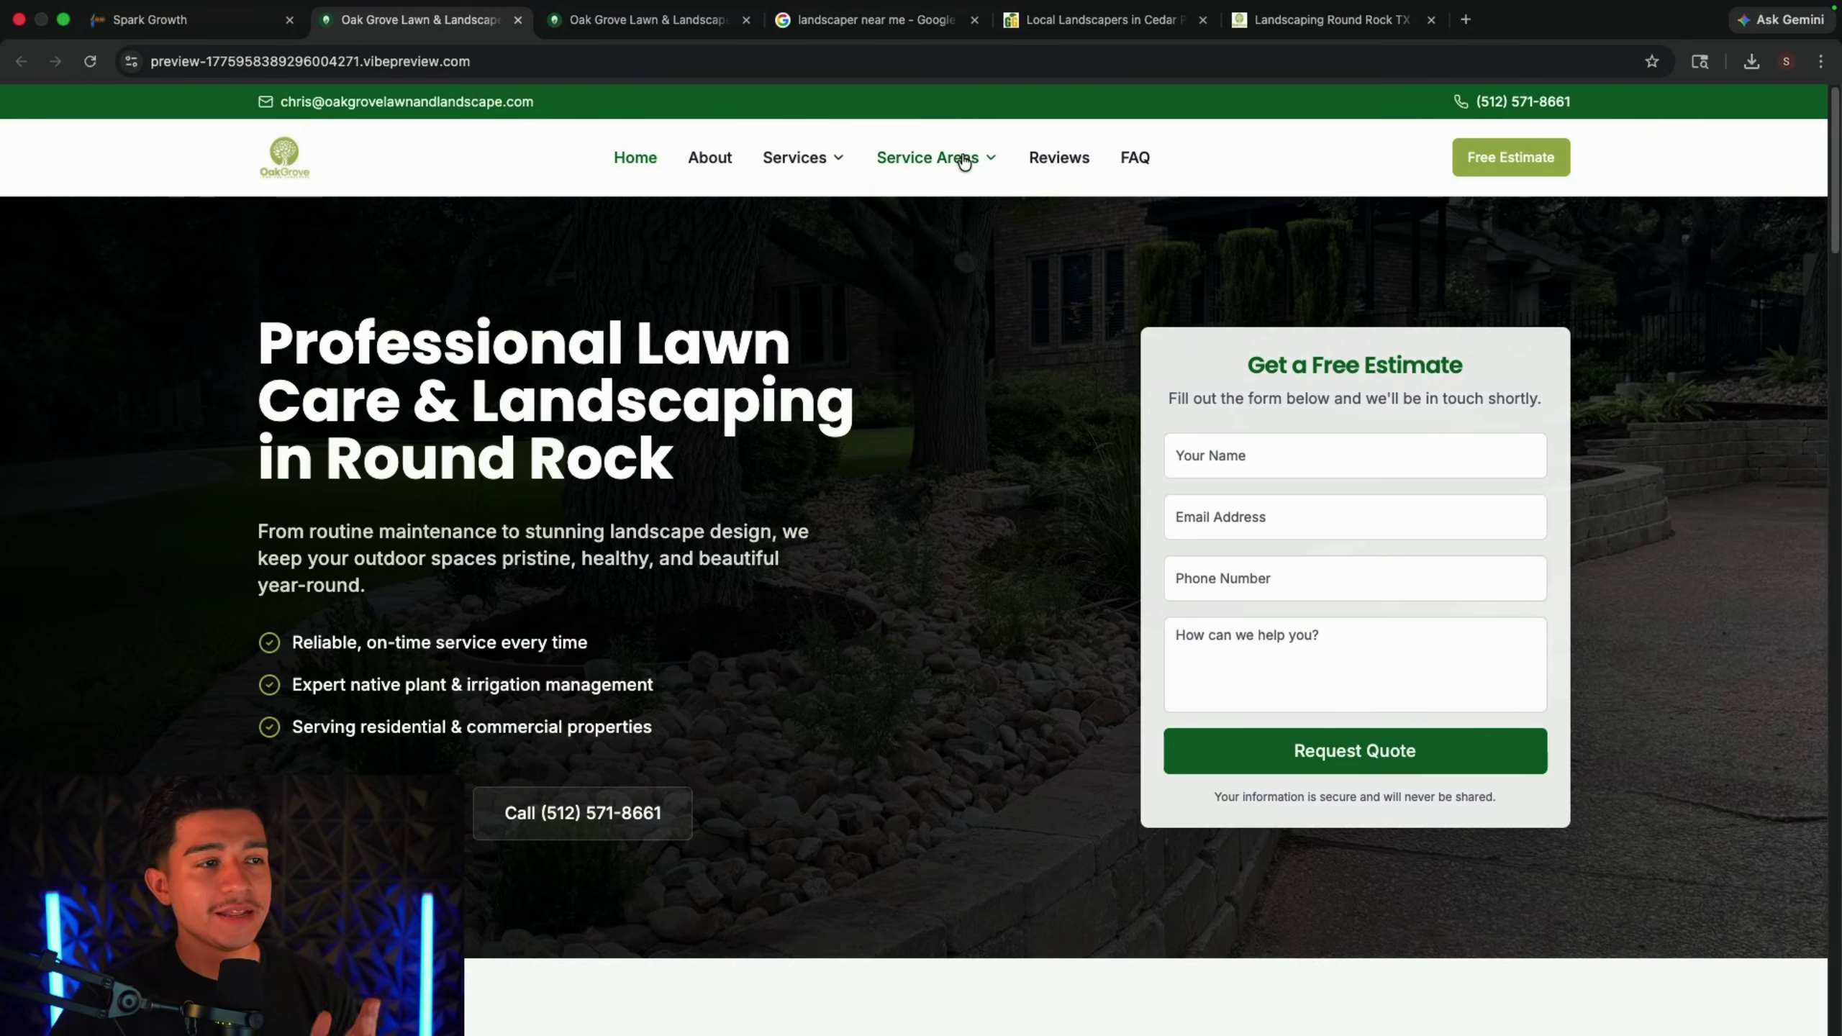
mouse_move(947, 158)
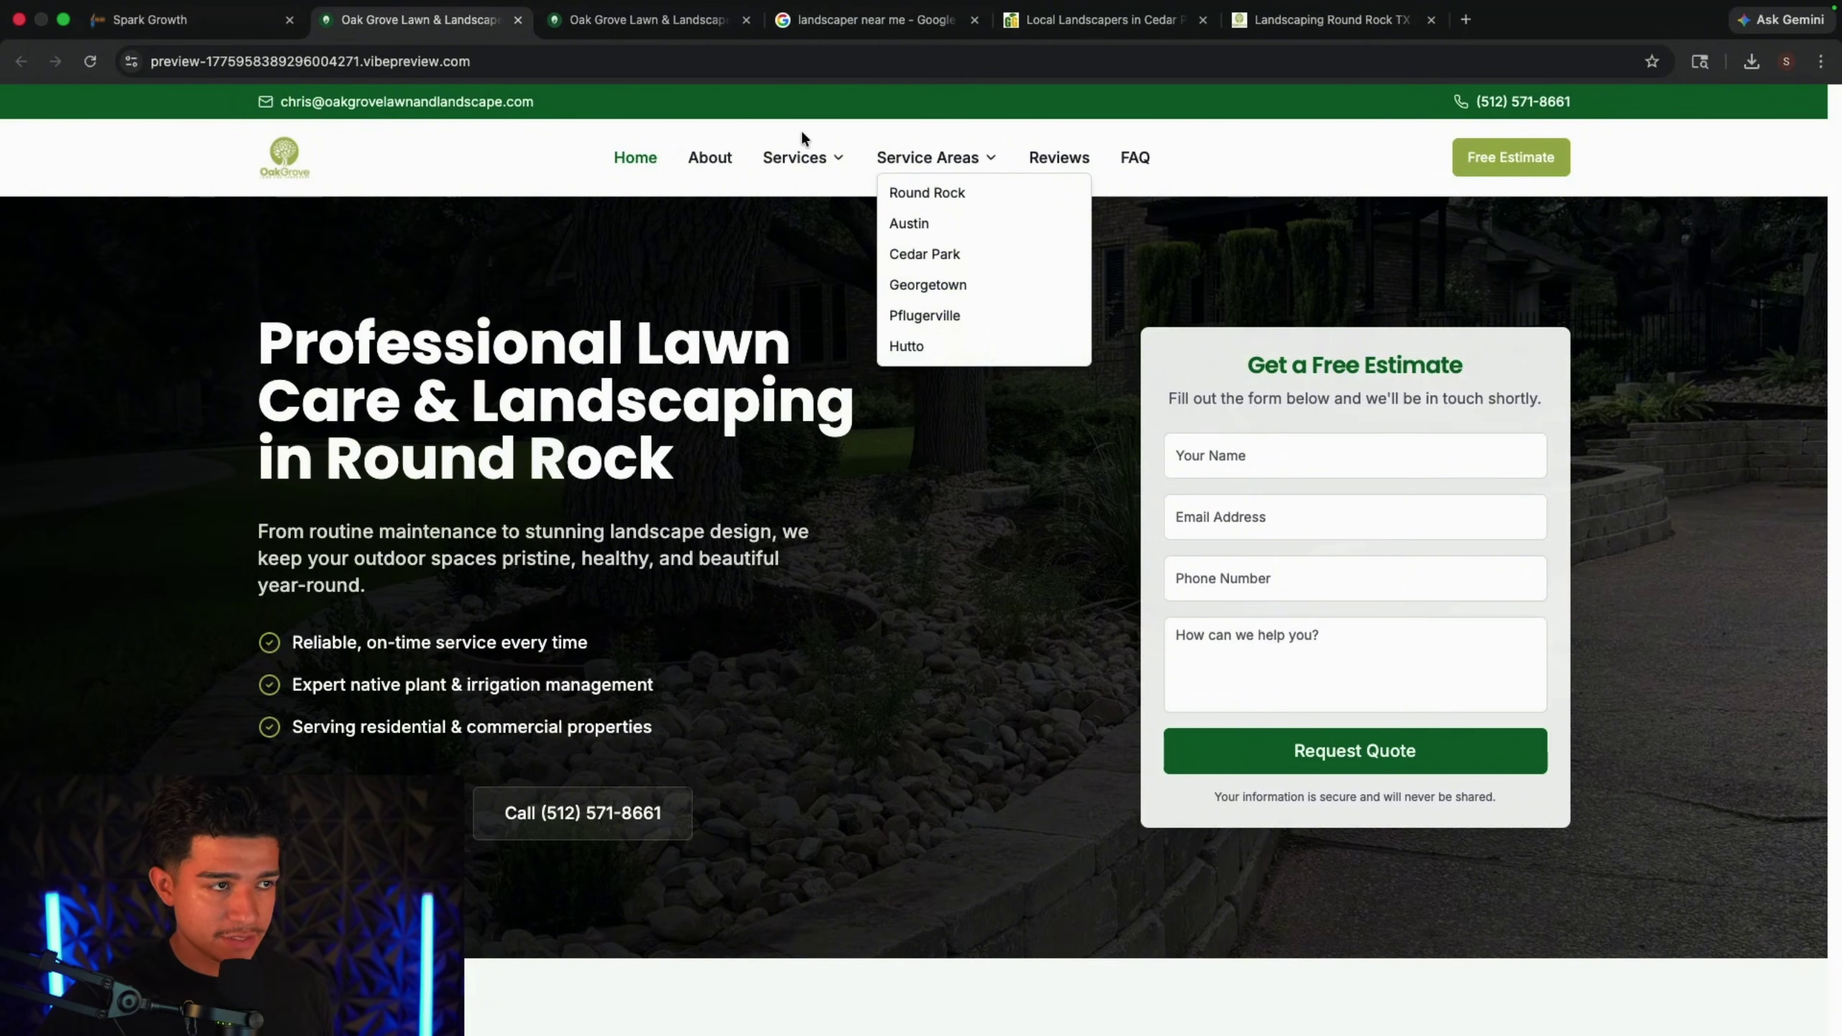
mouse_move(809, 165)
Step: Open the Lawn Care and Maintenance service page on the preview site and look it over
left_click(817, 198)
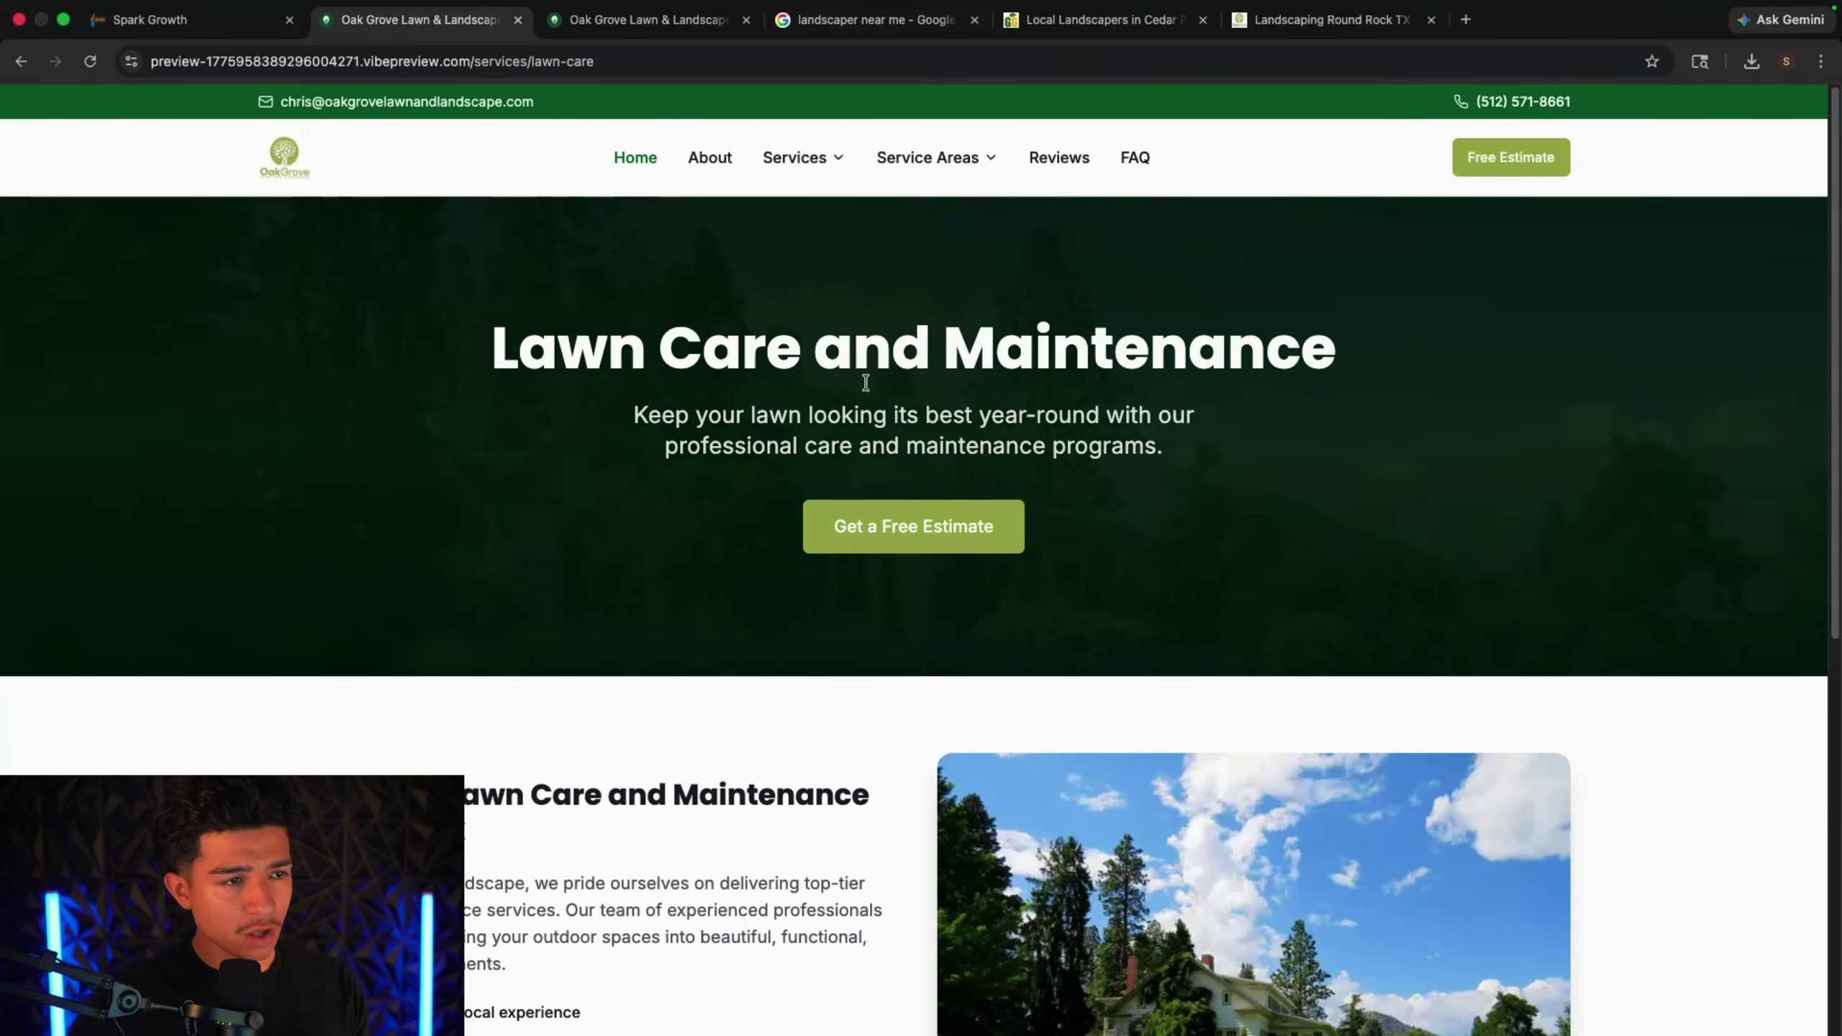
scroll(1131, 392, "down", 1)
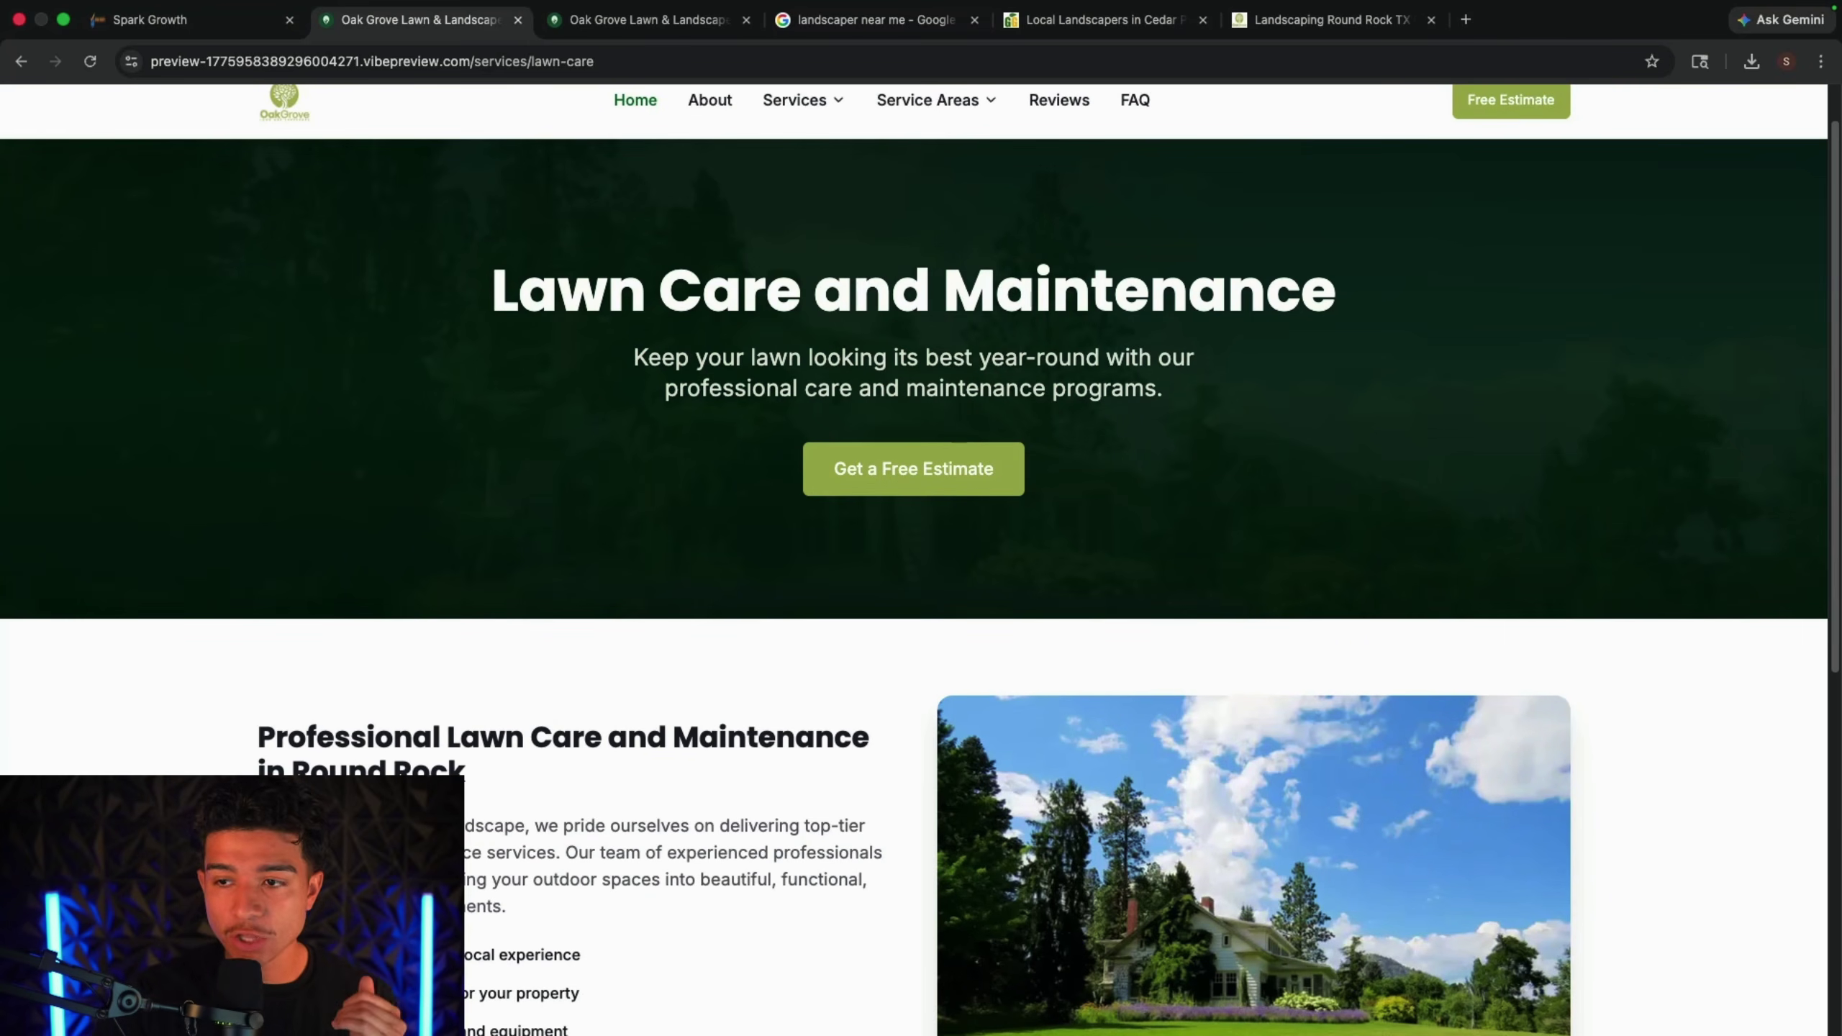
scroll(492, 775, "up", 1)
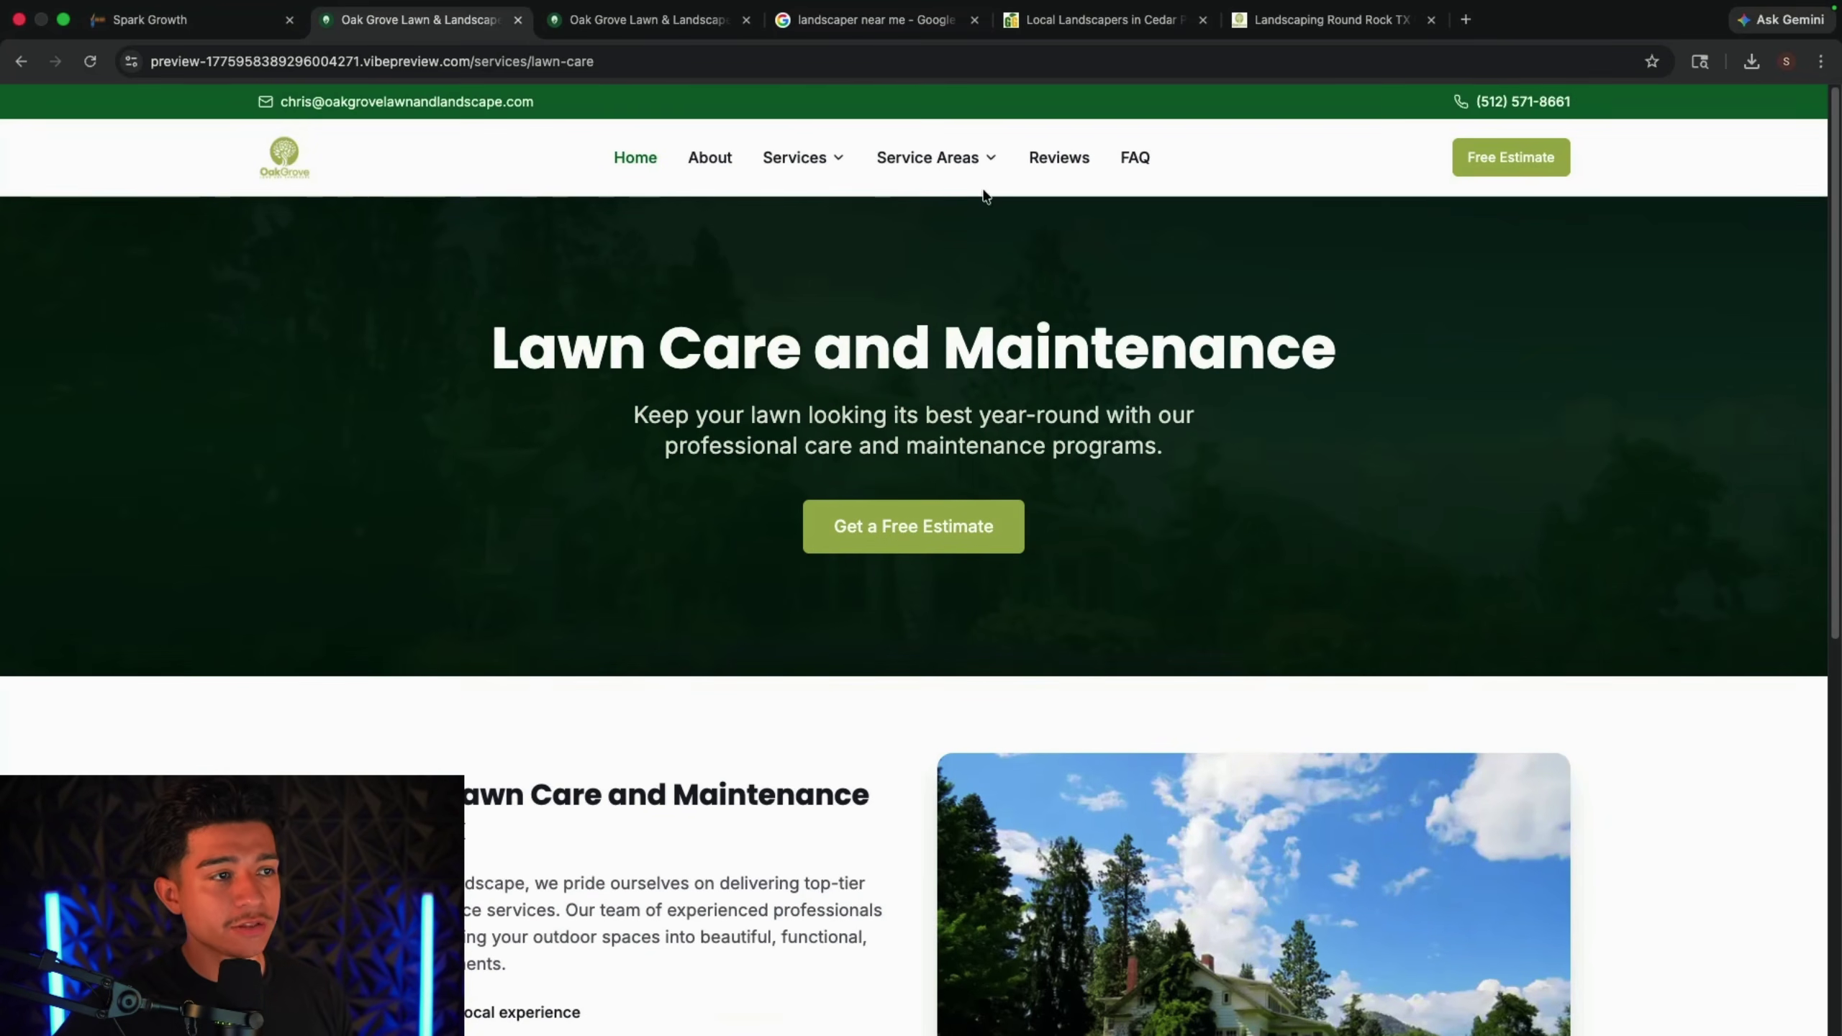
Step: View the Round Rock service area page, look through the Georgetown one down to its footer, and return to the homepage
left_click(920, 190)
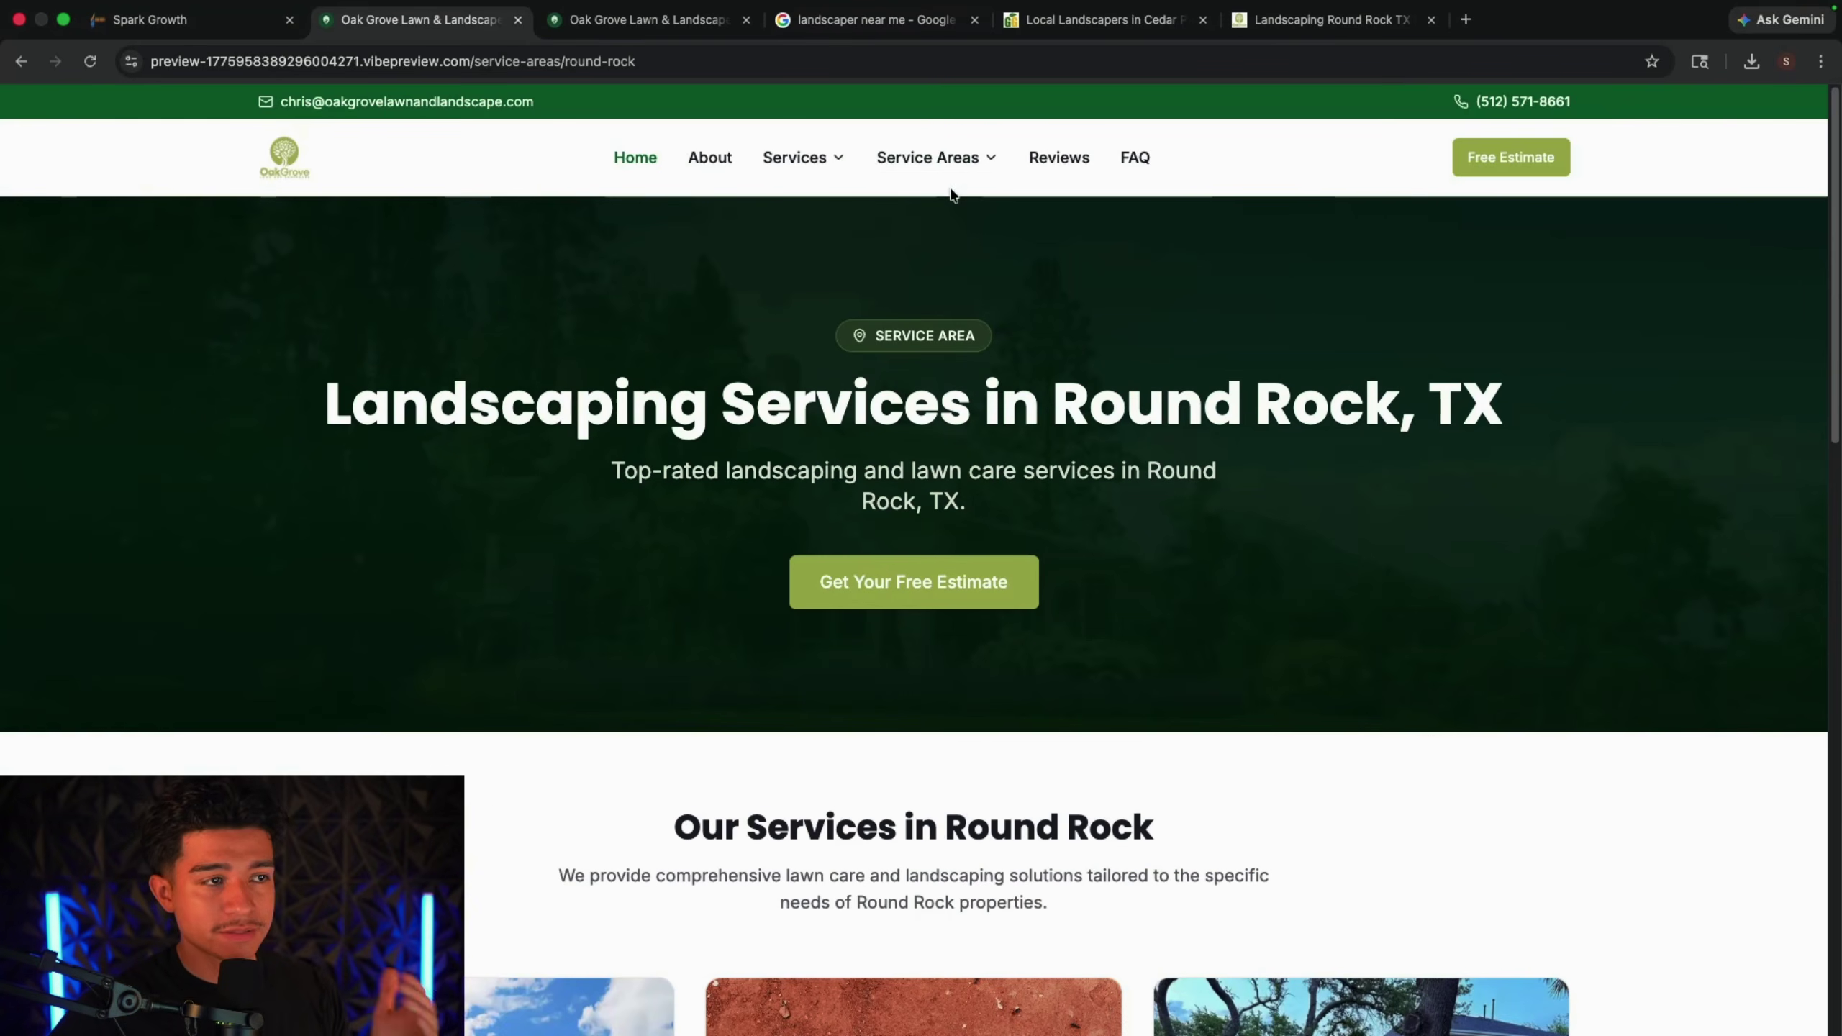
left_click(922, 285)
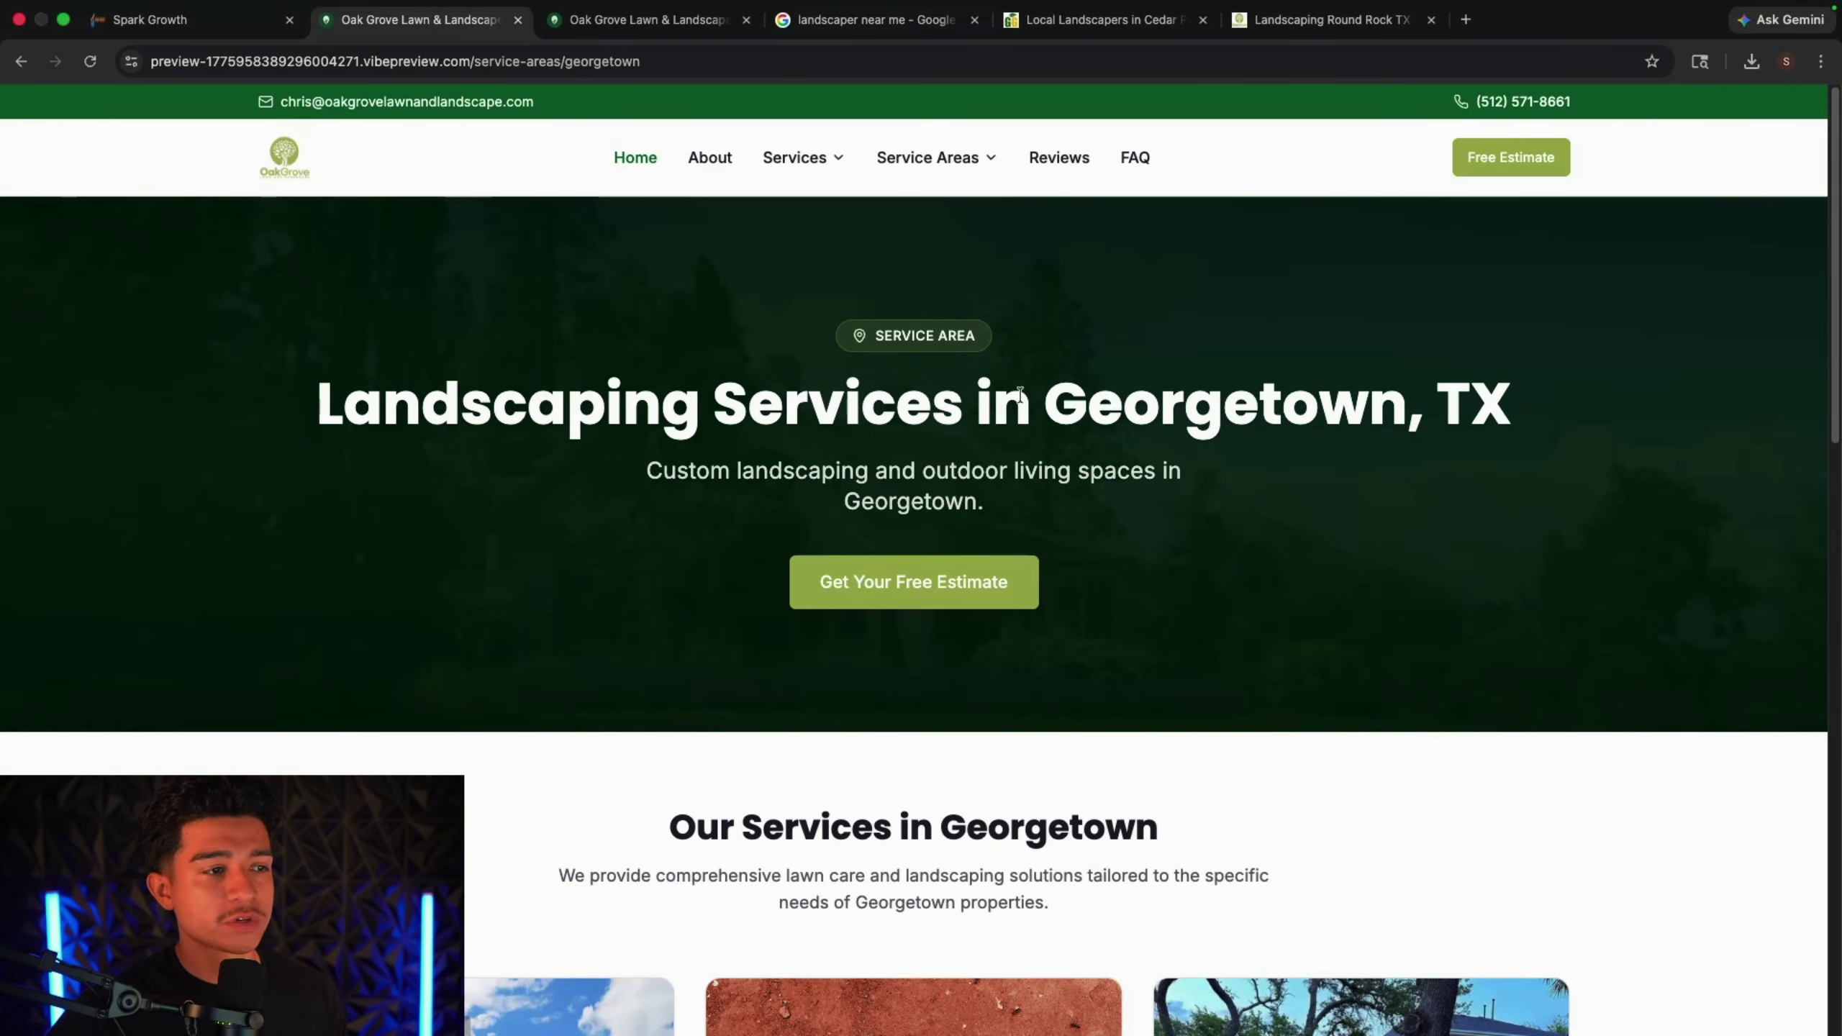
scroll(967, 495, "down", 5)
scroll(971, 502, "up", 5)
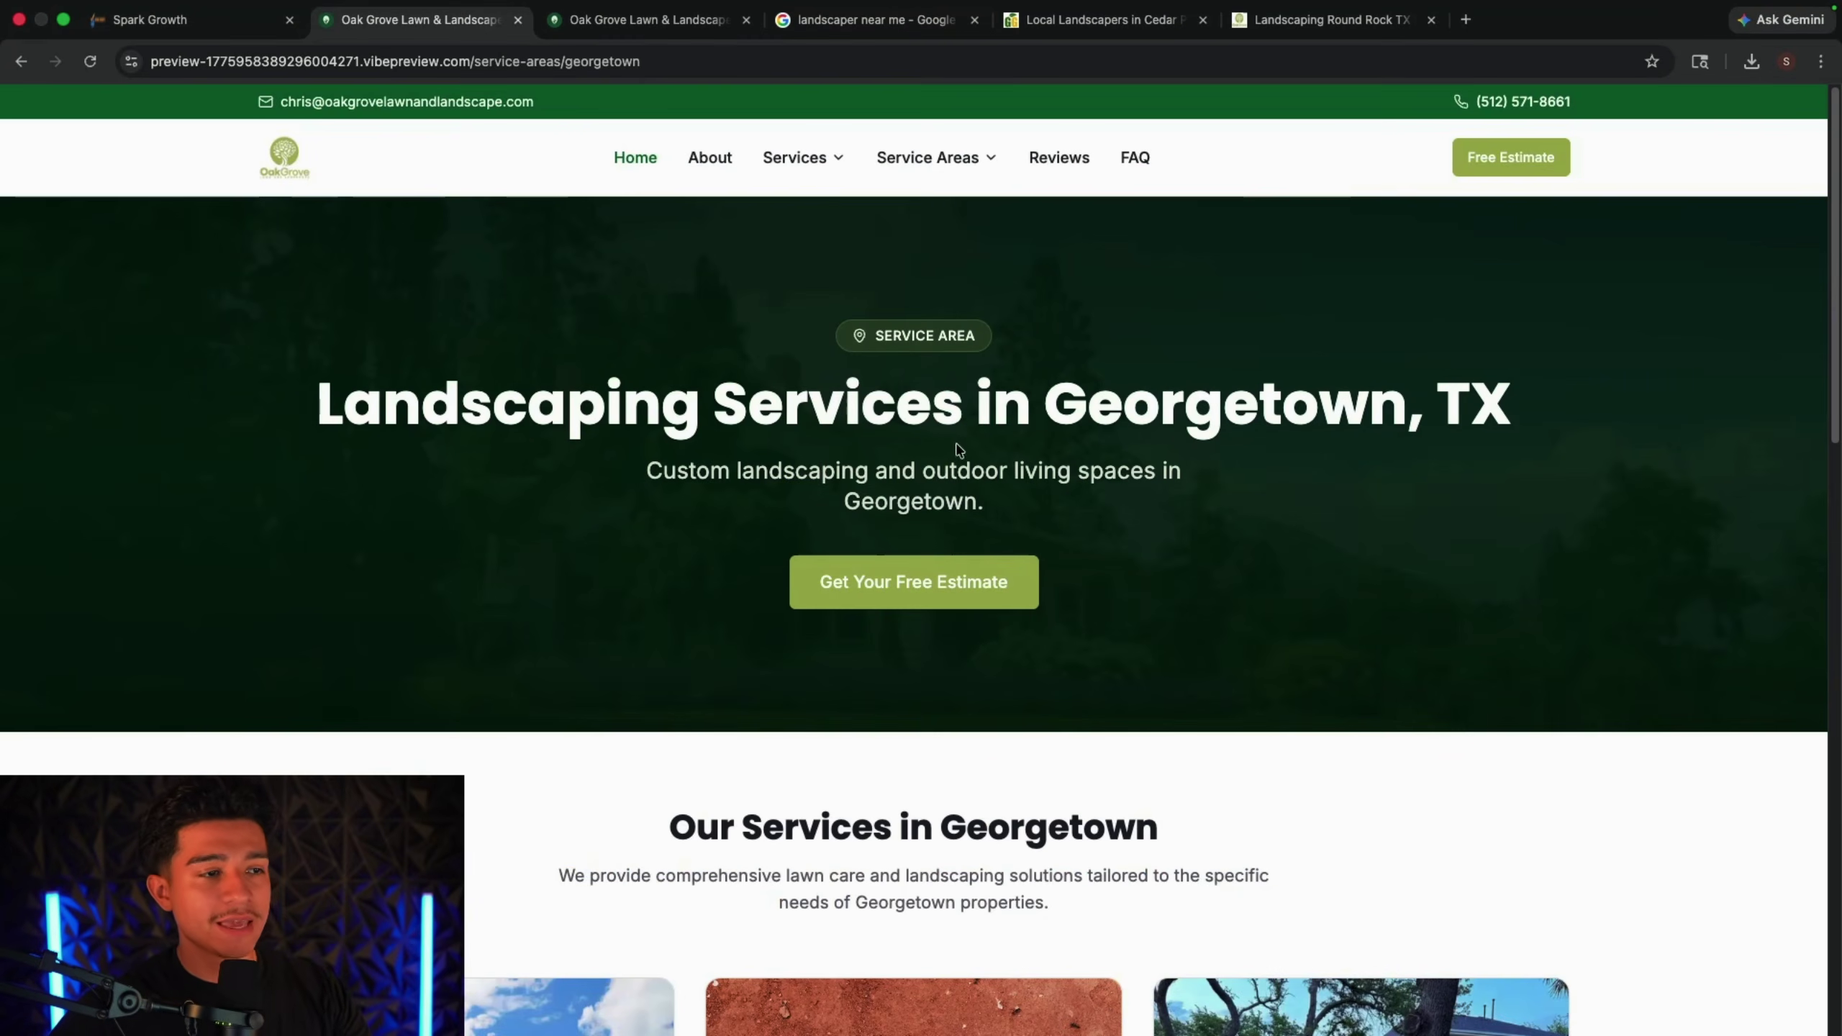
scroll(1224, 473, "down", 10)
scroll(1255, 653, "down", 8)
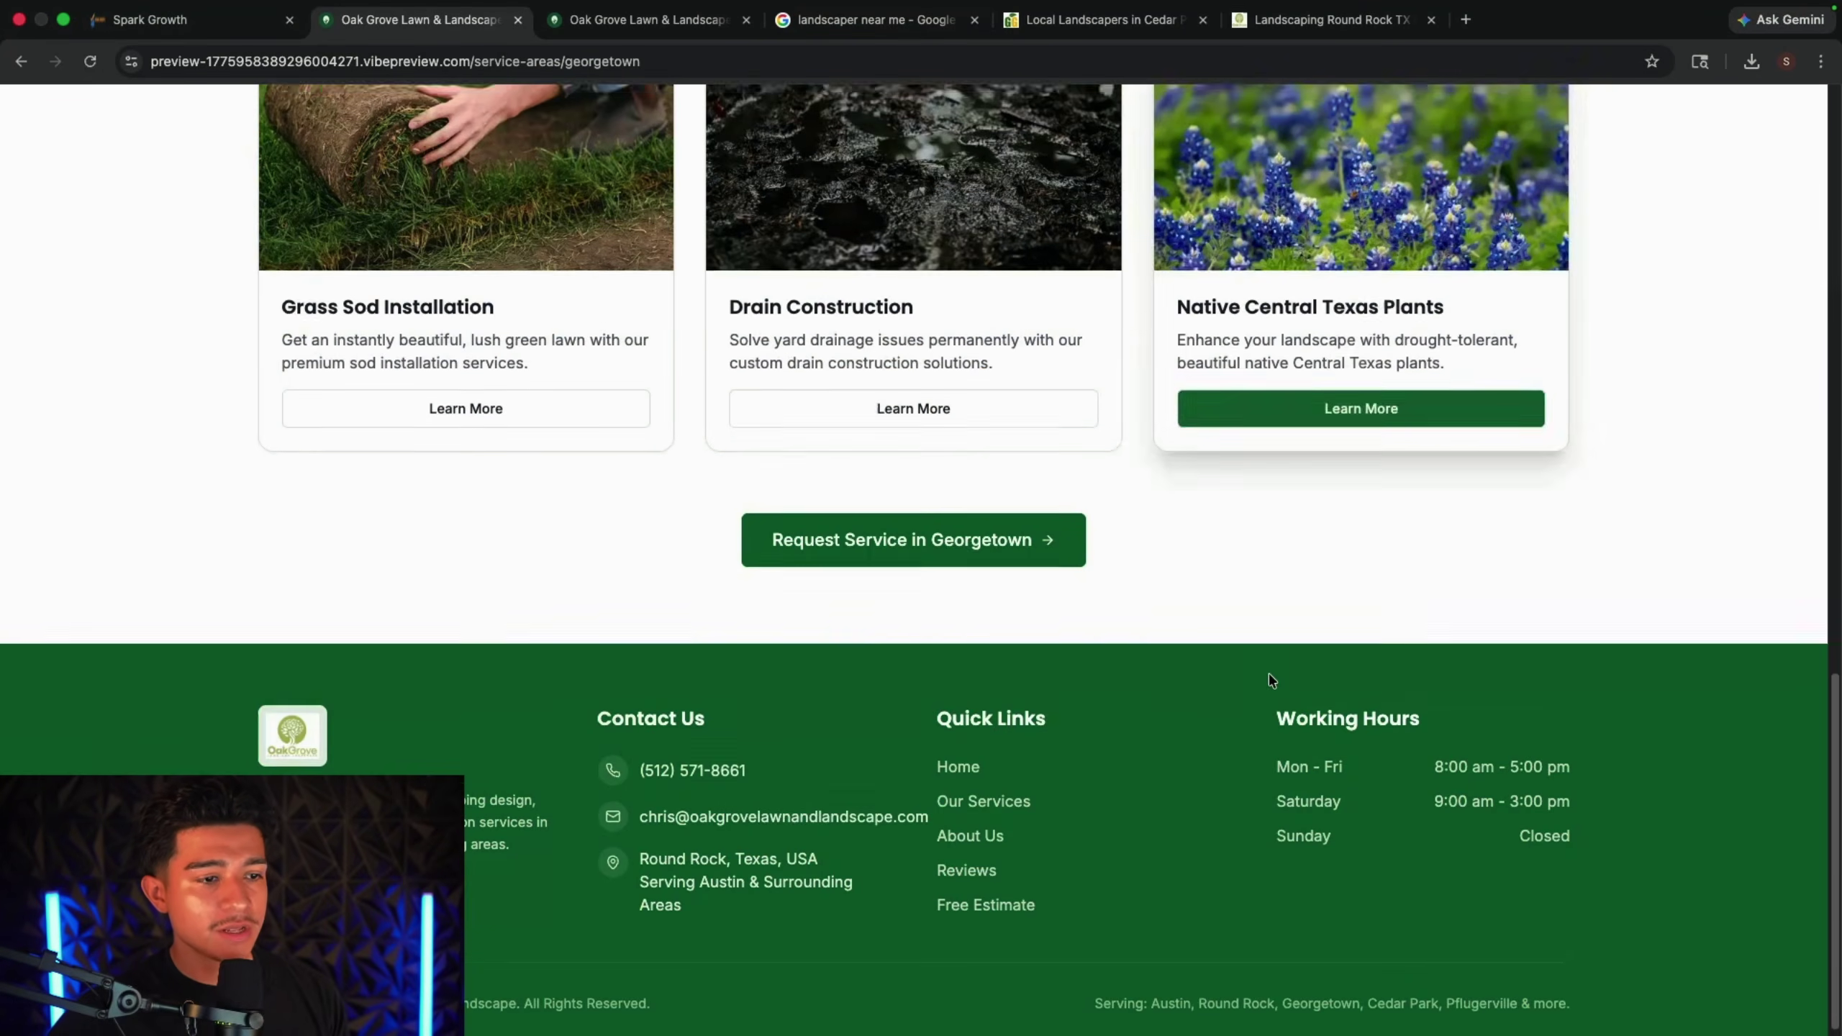
scroll(1161, 653, "up", 15)
left_click(673, 159)
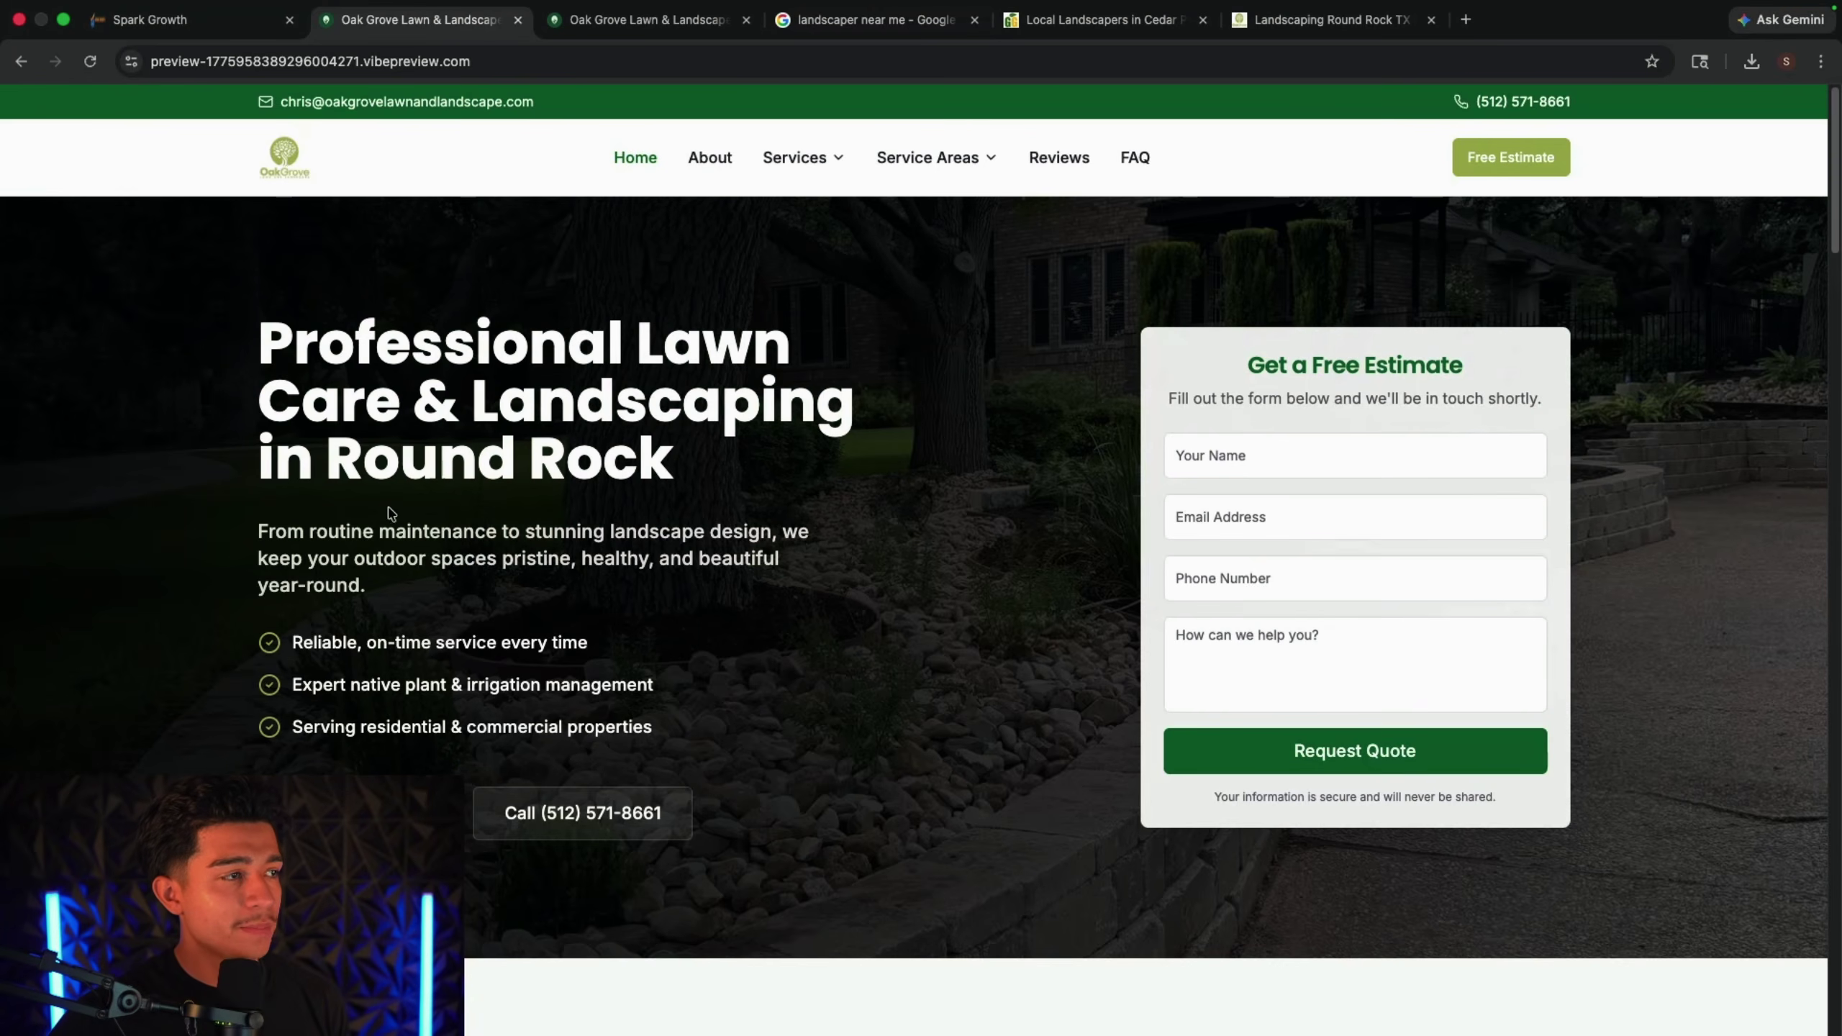
Step: Skim the preview homepage and return to the Landscape Upgrade project in Spark Growth with its chat panel shown
scroll(442, 515, "down", 20)
scroll(787, 521, "up", 20)
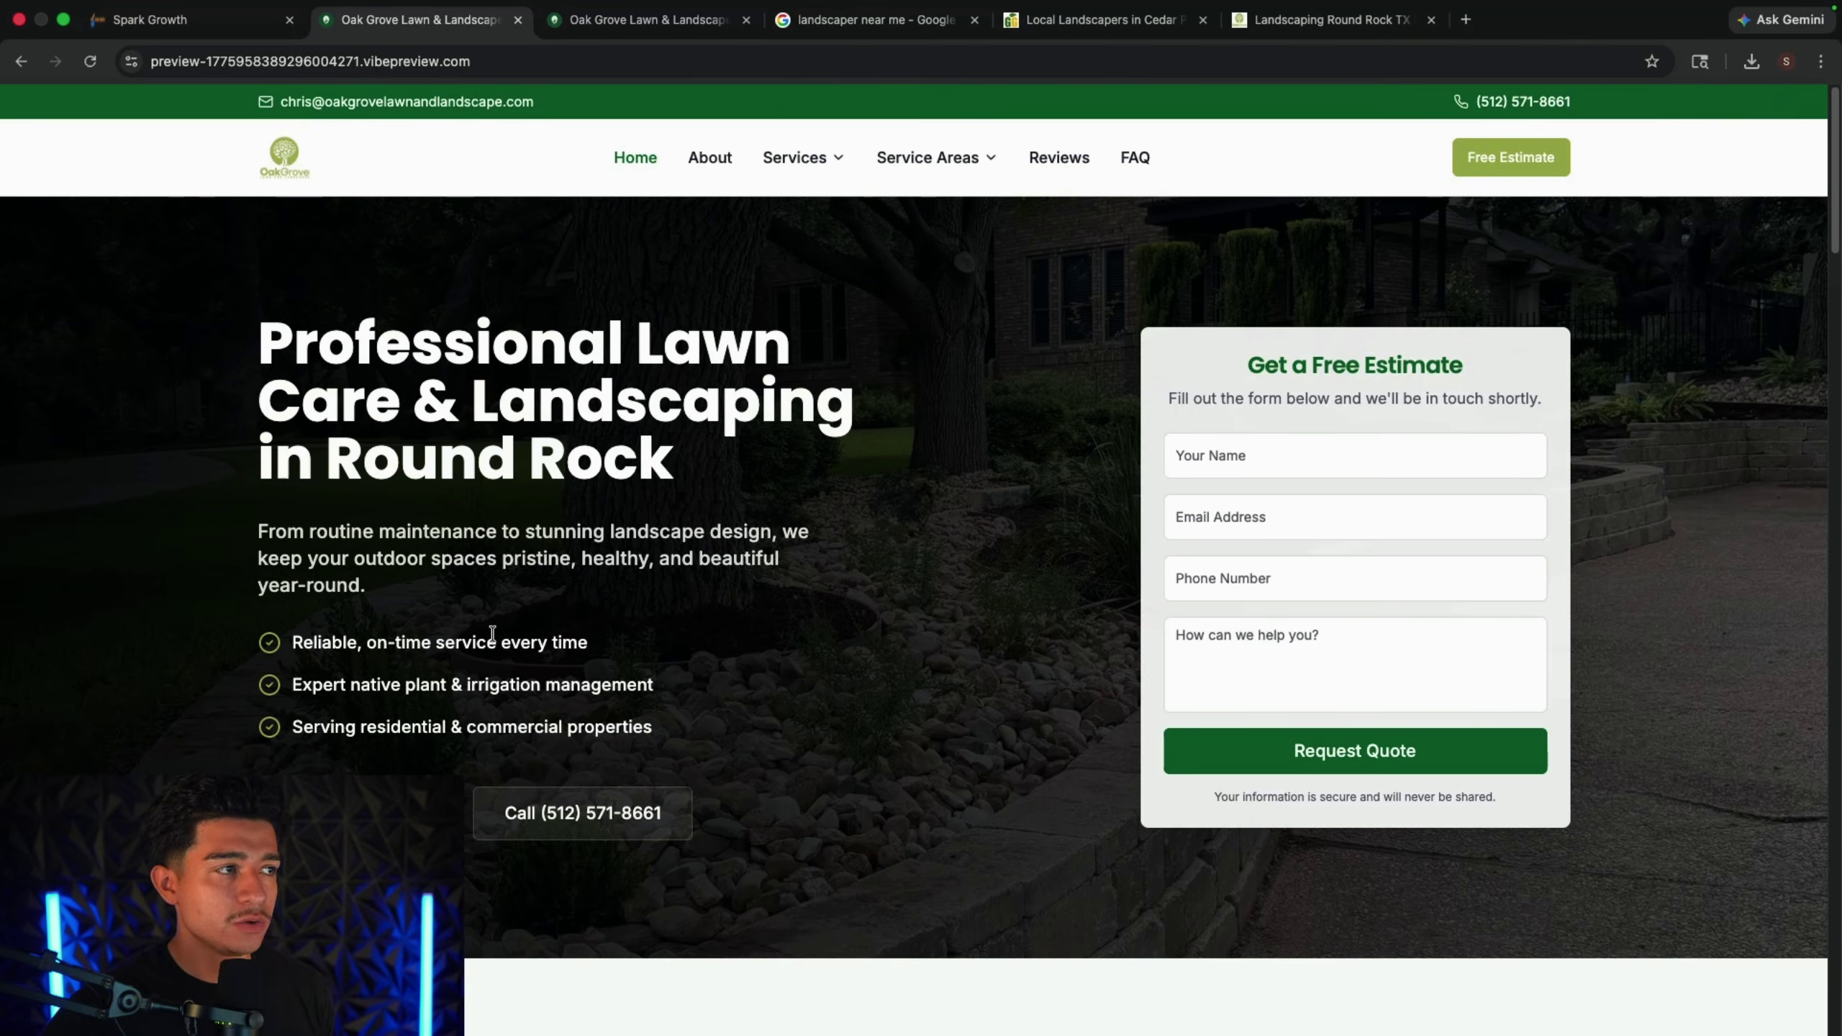
left_click(122, 23)
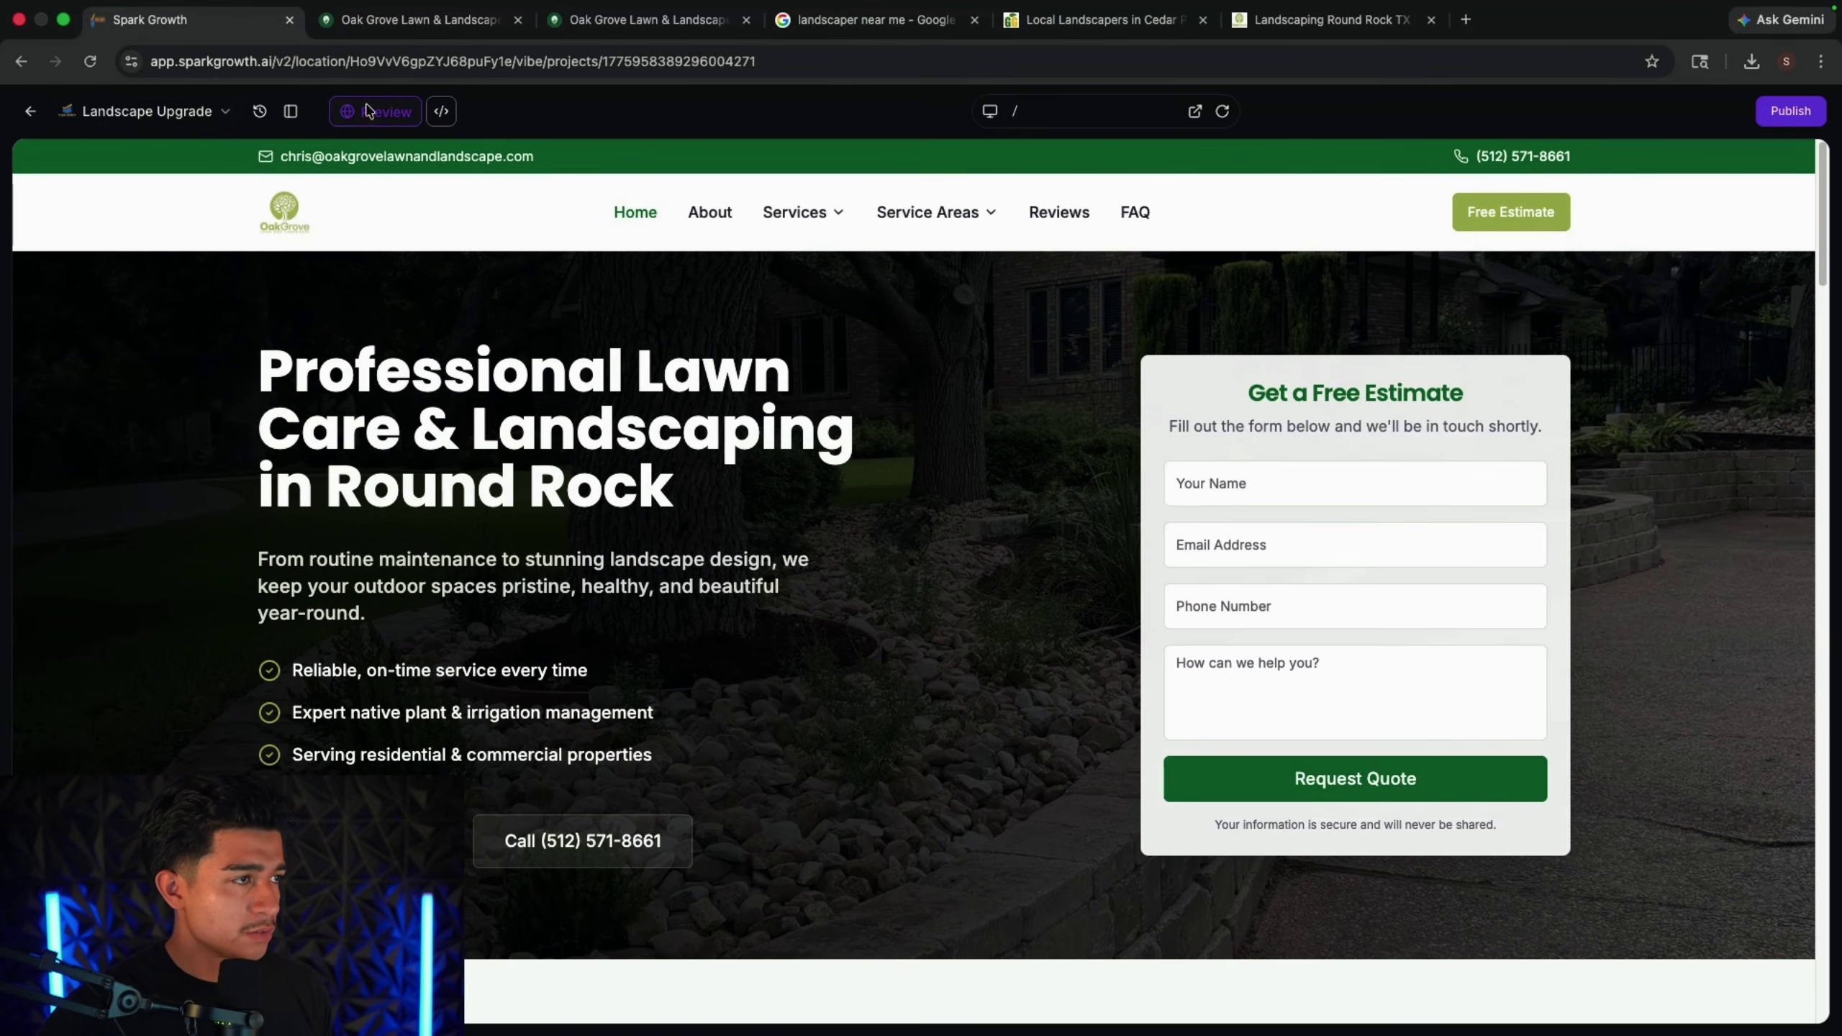
left_click(292, 111)
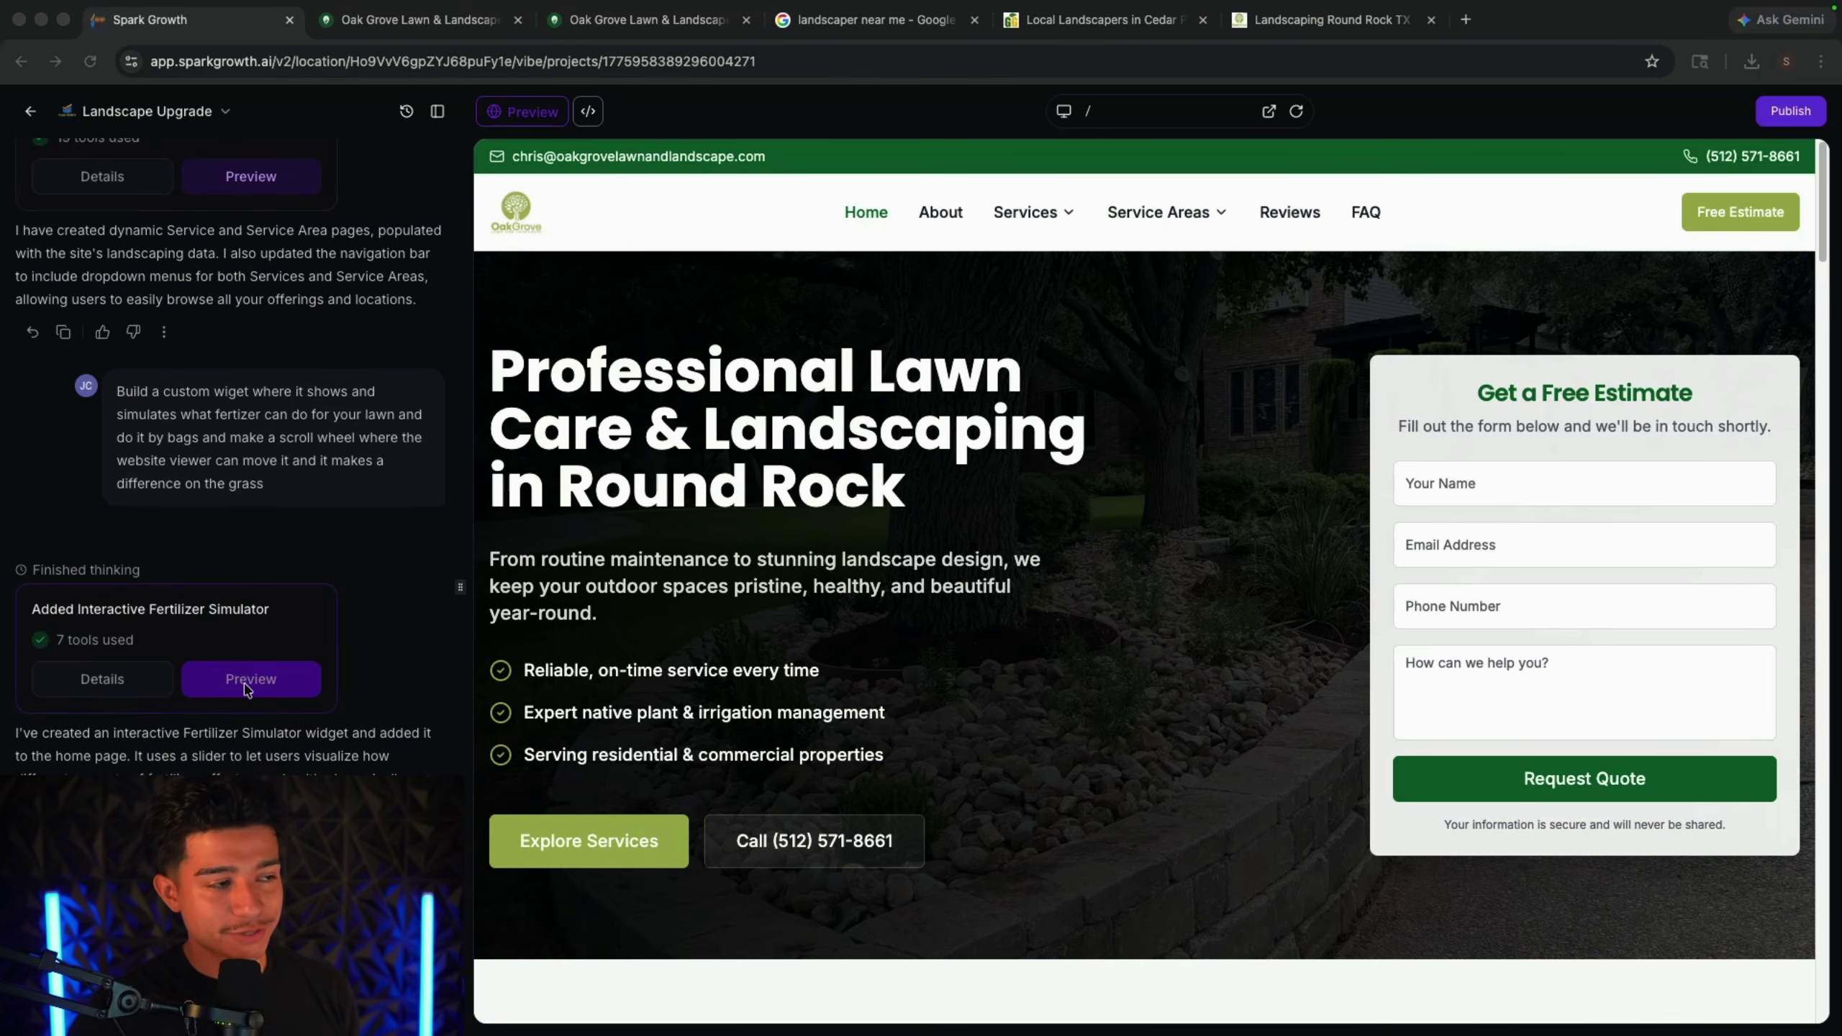
Step: Open the updated site preview in a new browser tab and test the homepage's fertilizer slider at 10 bags and 2 bags
left_click(1277, 112)
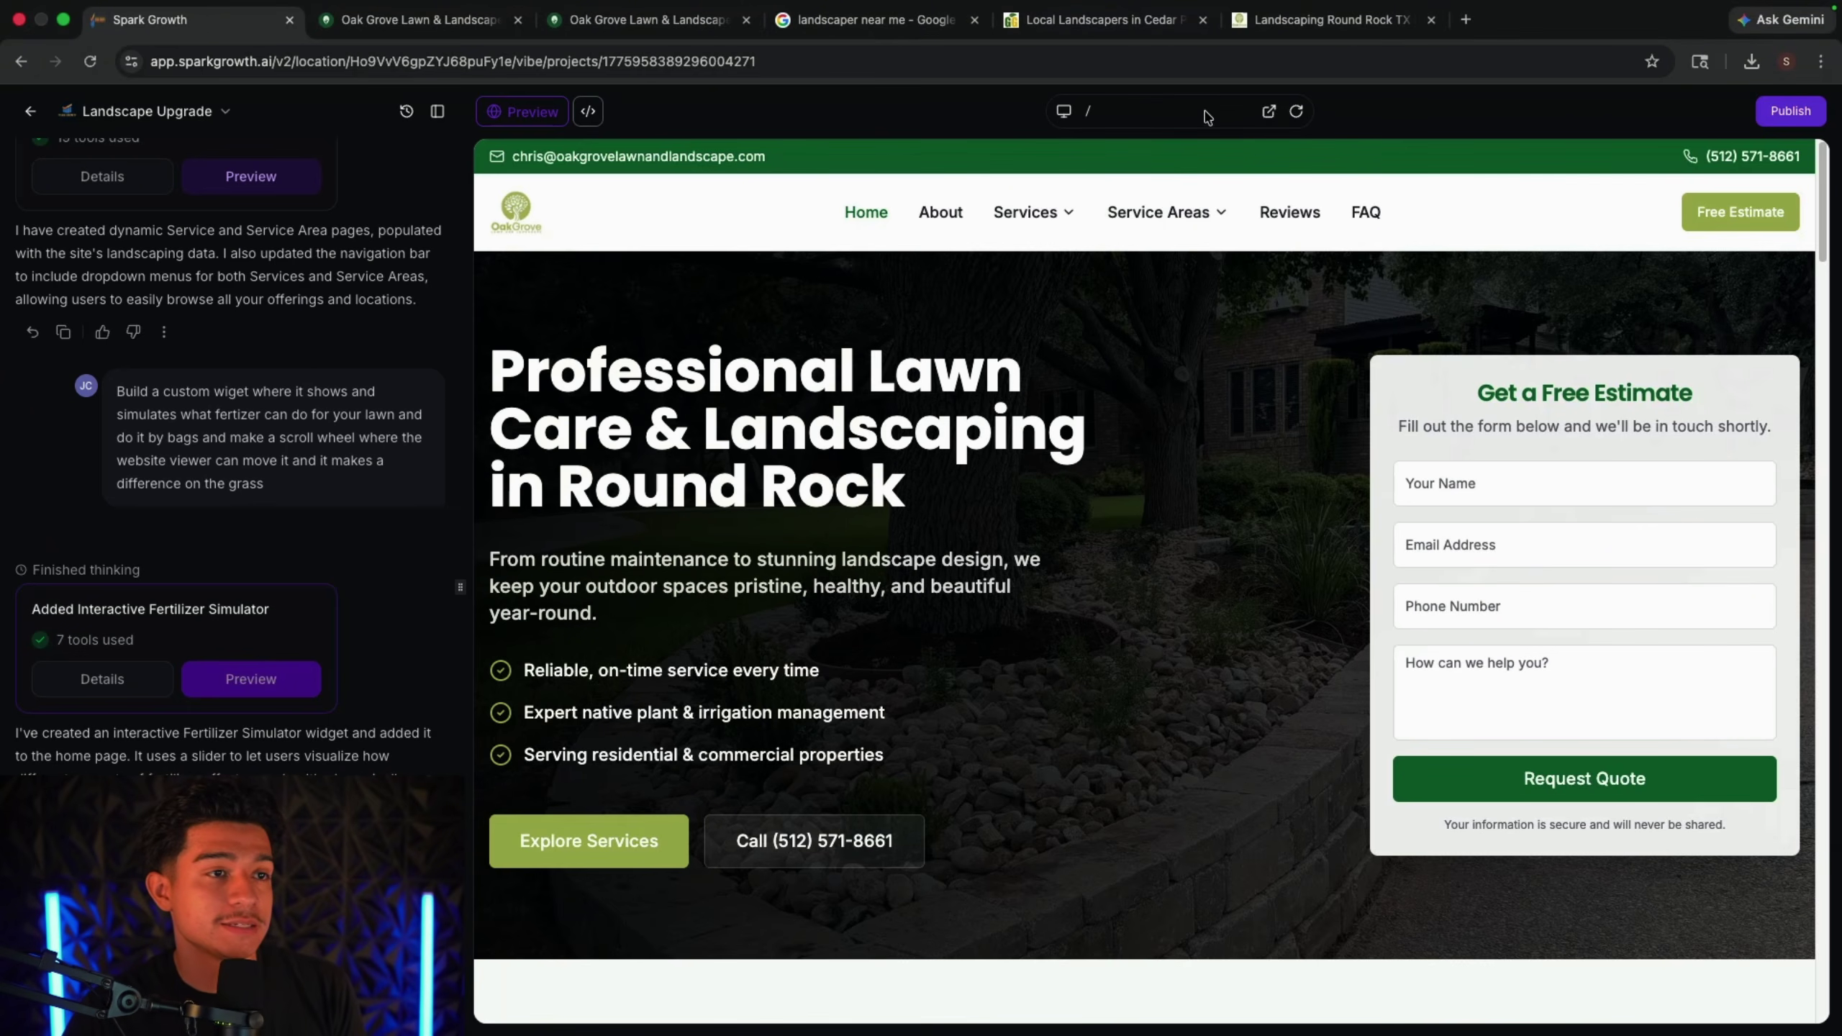
left_click(1269, 111)
scroll(753, 479, "down", 2)
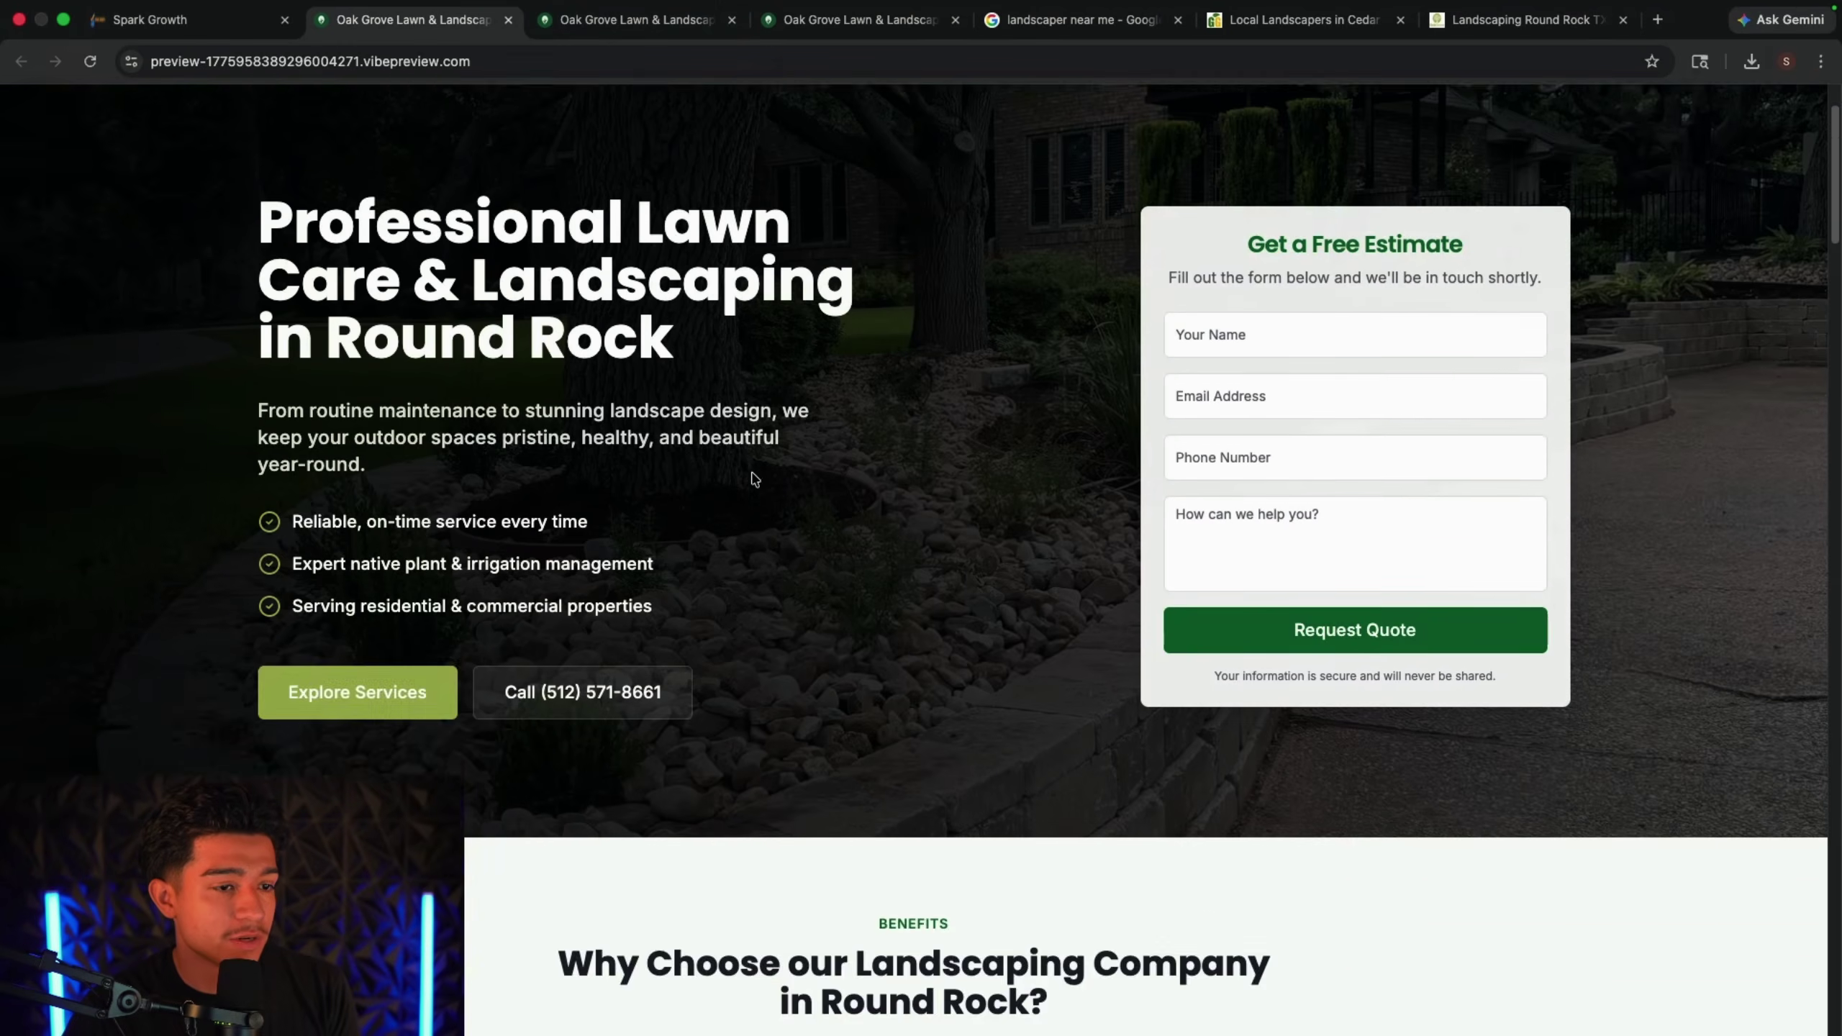
scroll(754, 478, "down", 15)
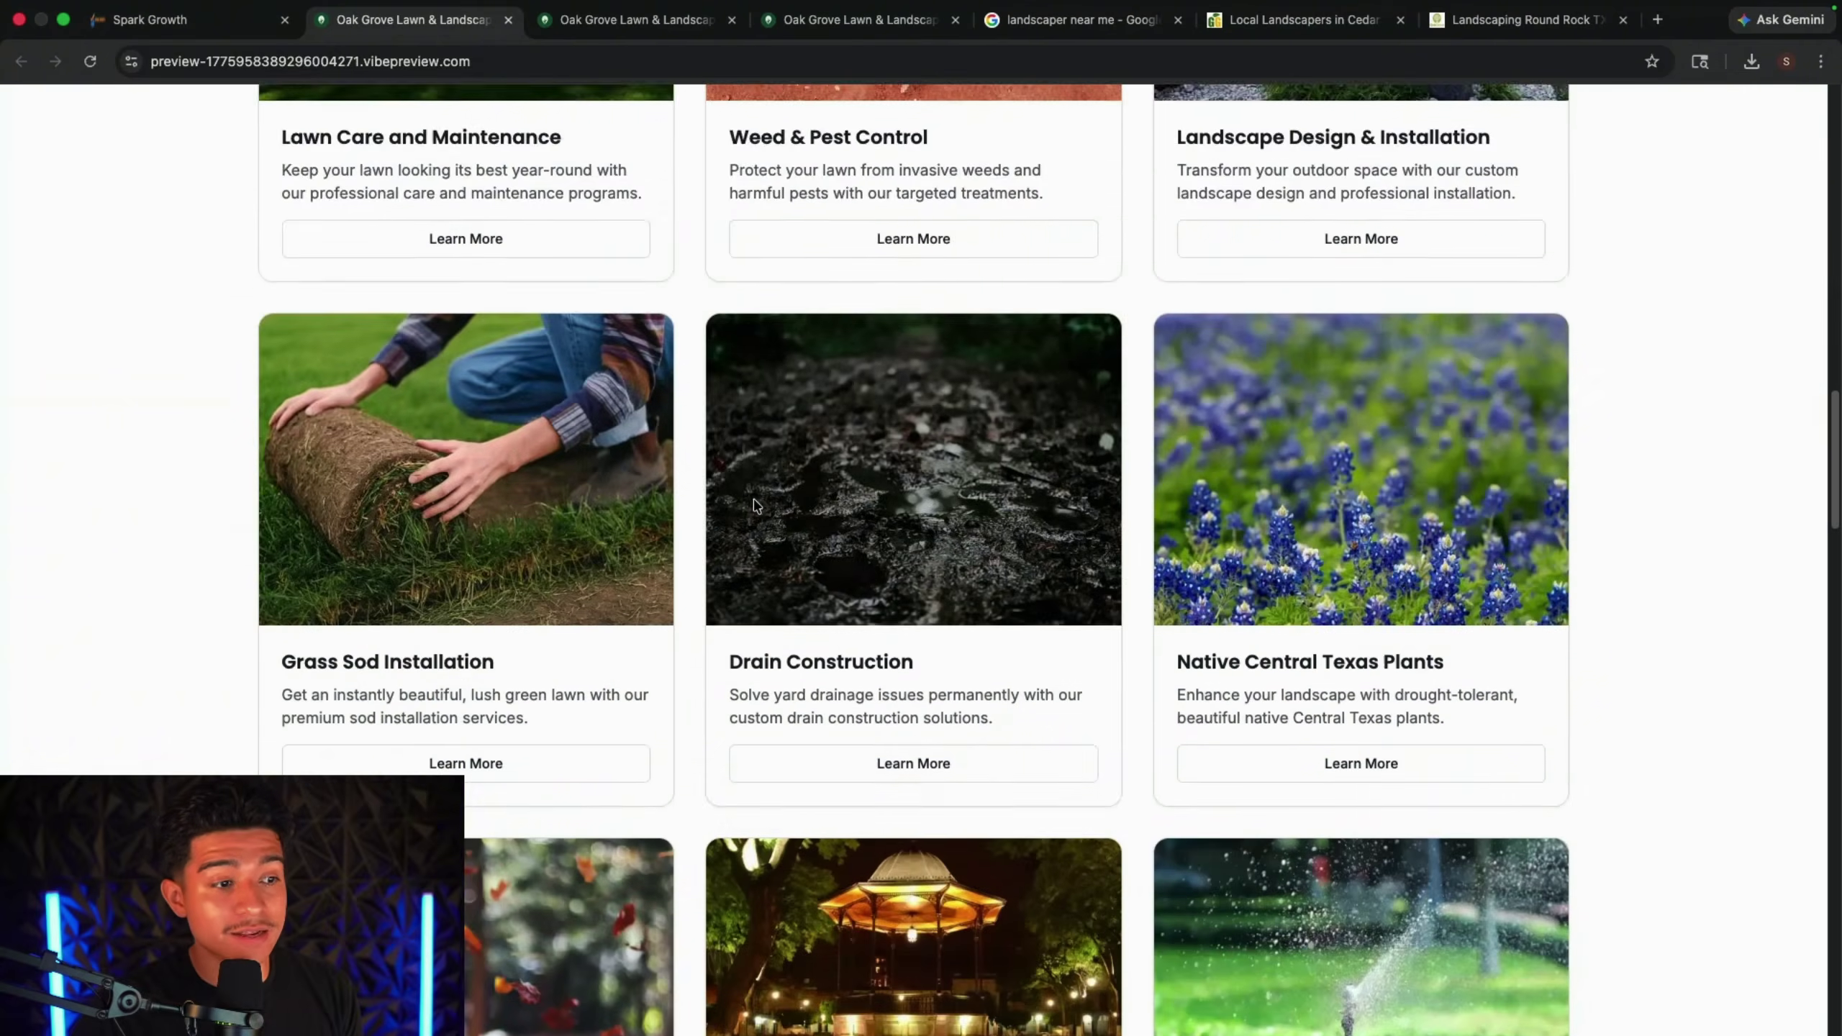
scroll(755, 506, "down", 10)
left_click_drag(913, 751, 1340, 725)
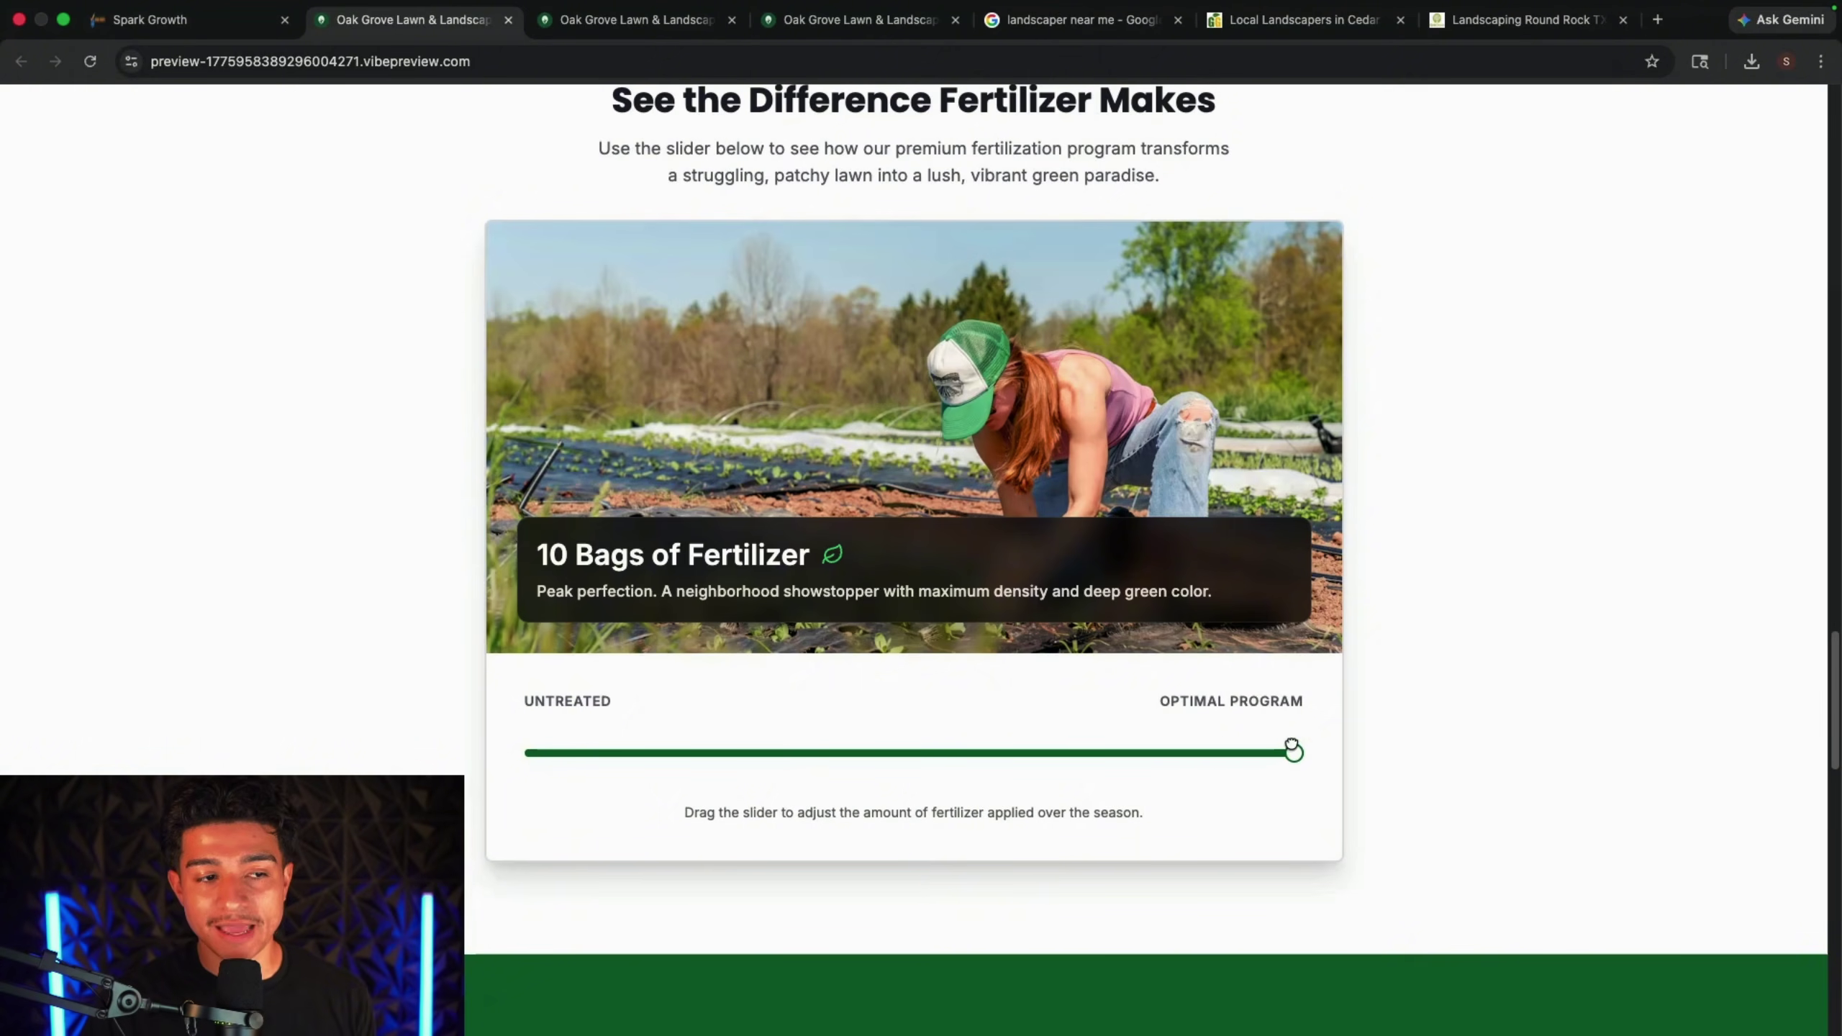
left_click_drag(1291, 745, 692, 756)
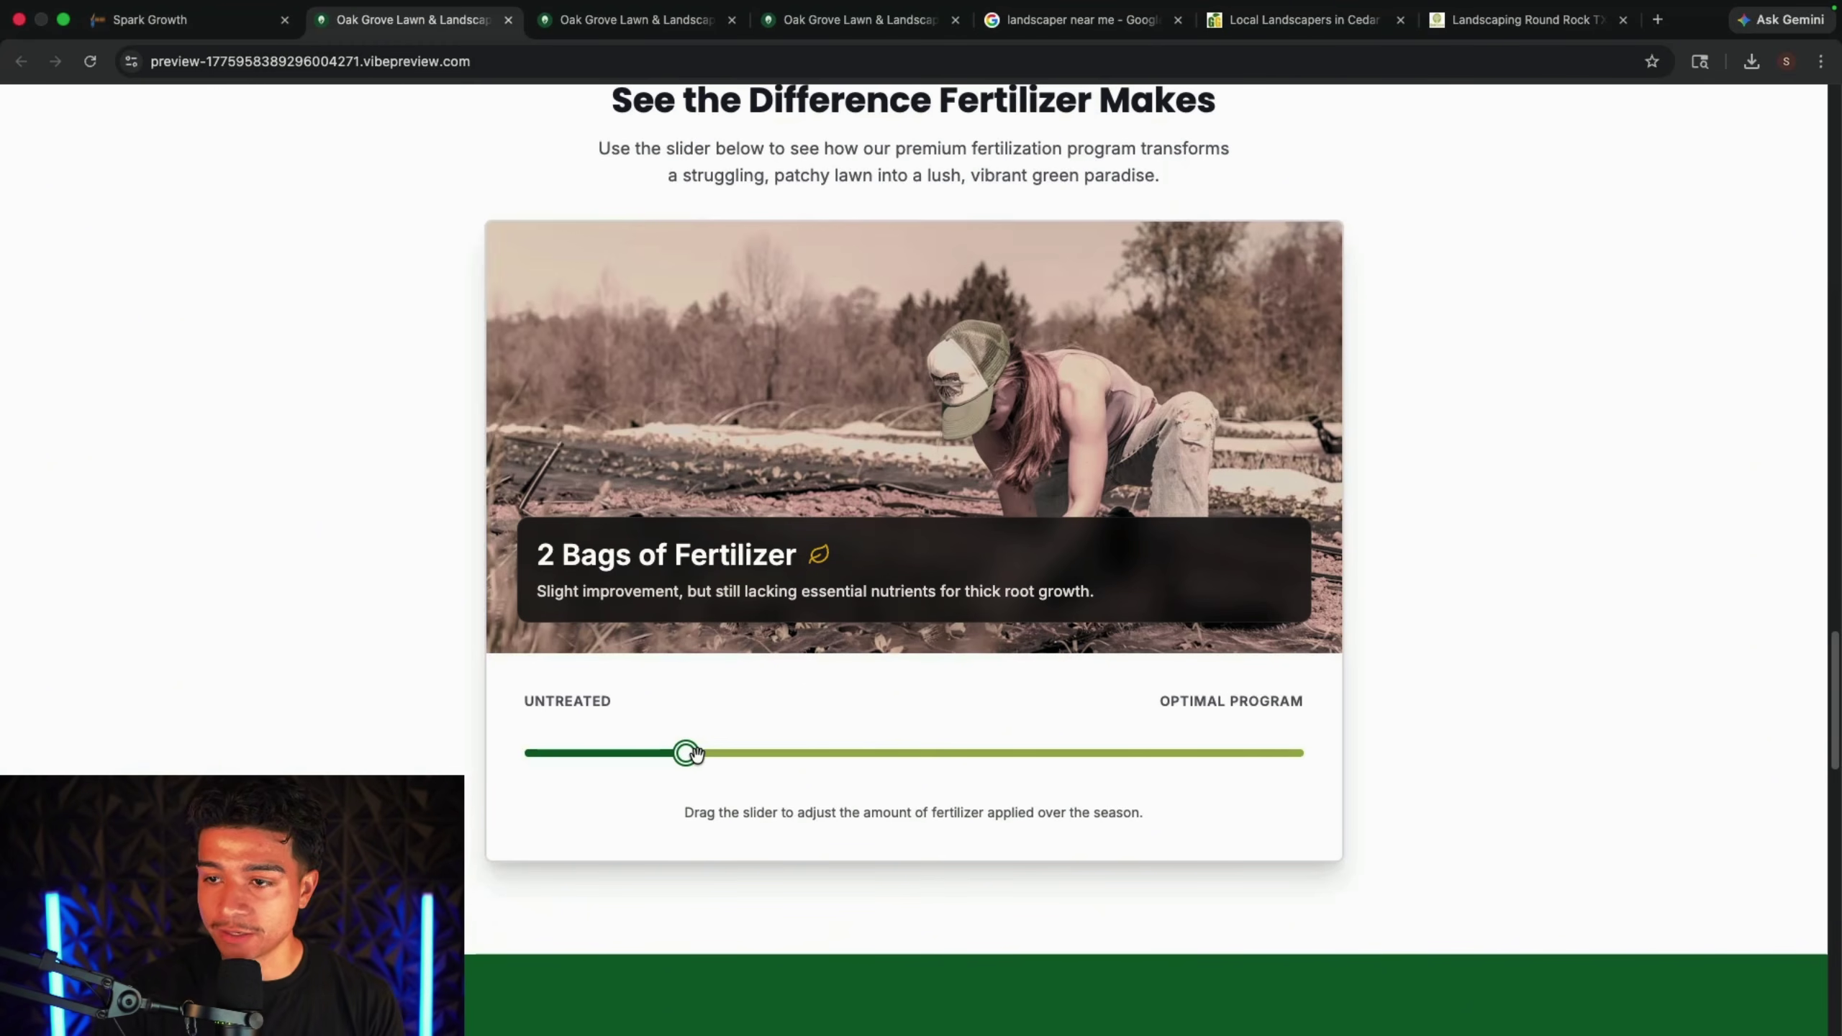
scroll(206, 338, "up", 20)
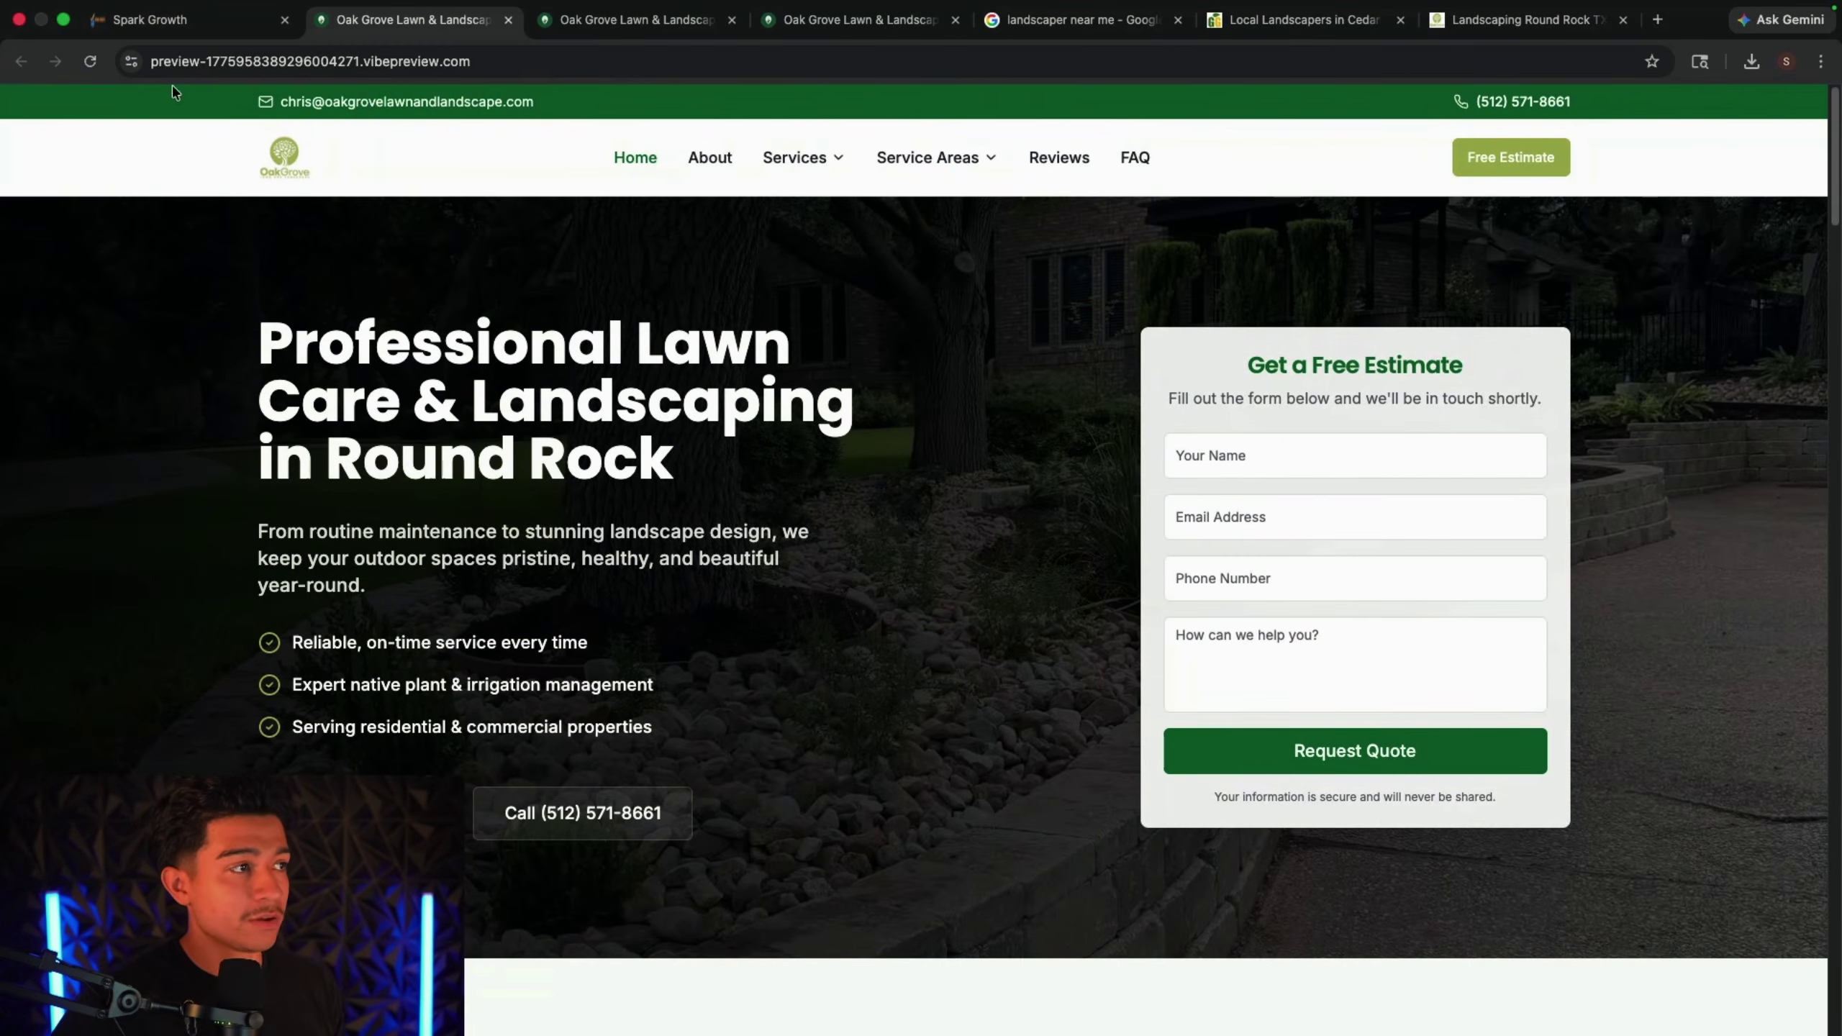
Step: Go to the Spark Growth project overview, open the TSS Site project and hide its chat panel
left_click(167, 20)
left_click(29, 152)
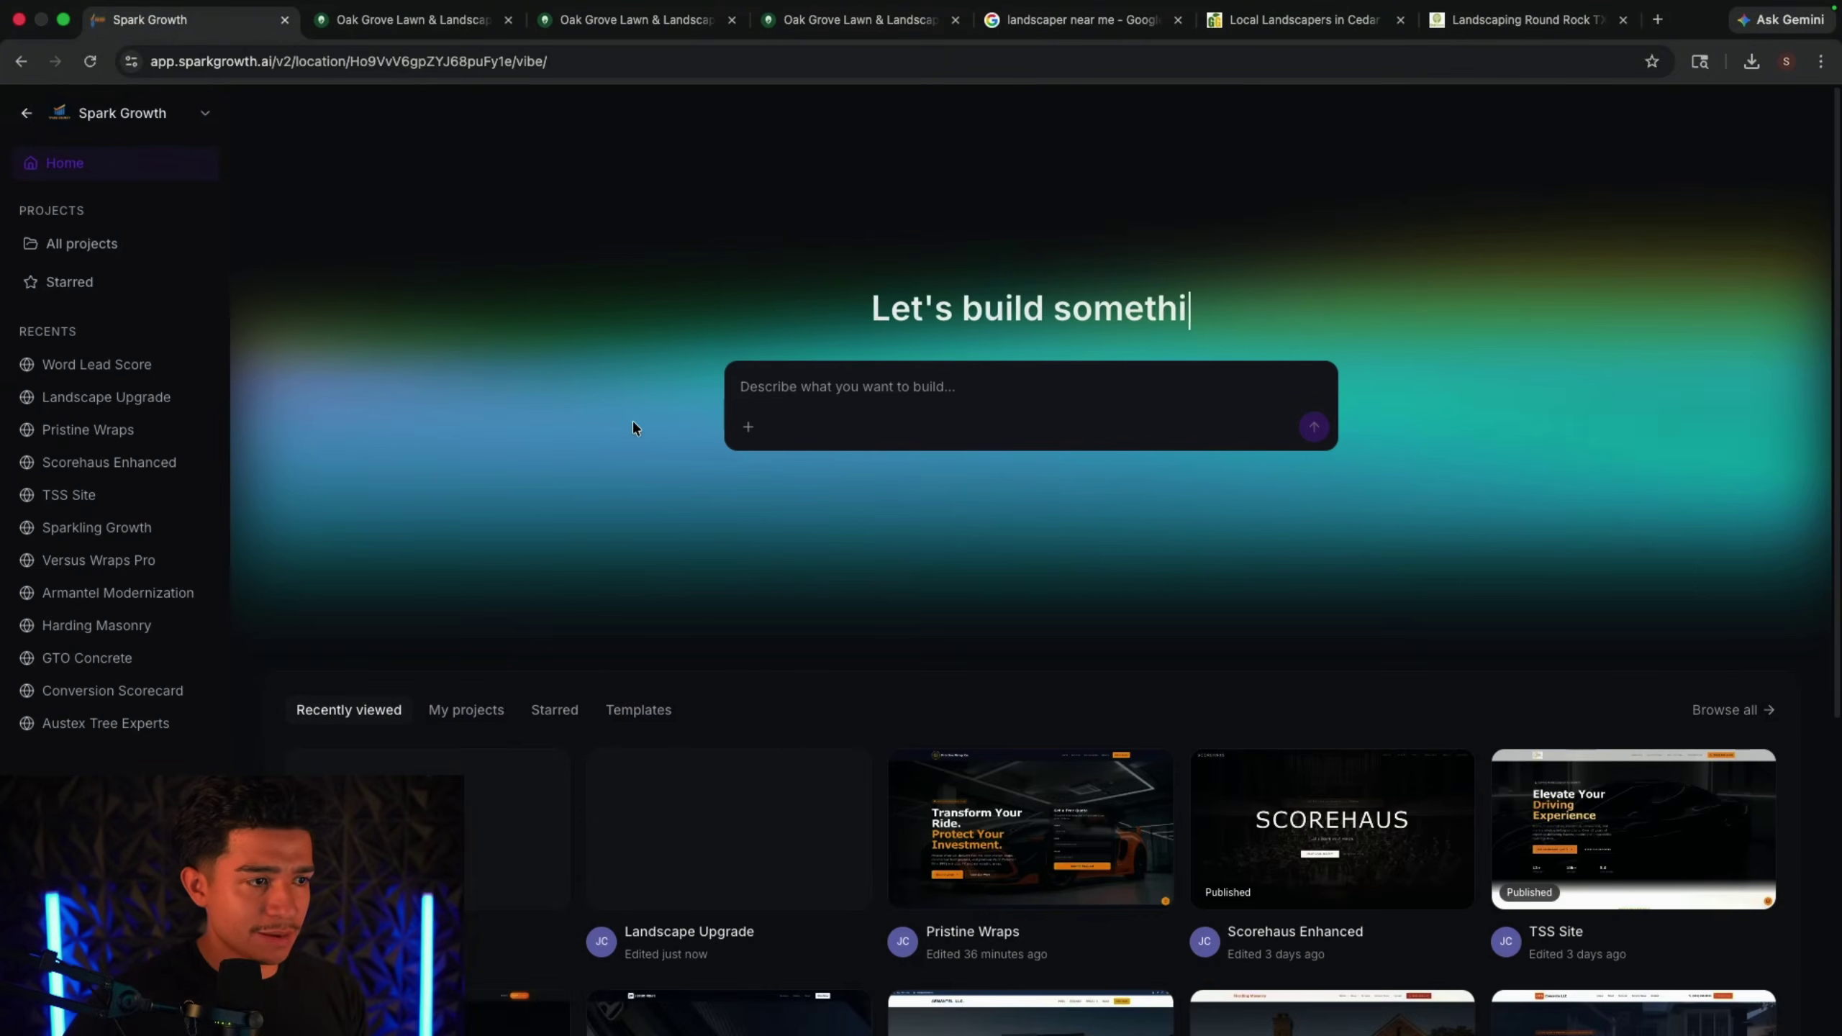
scroll(633, 426, "down", 5)
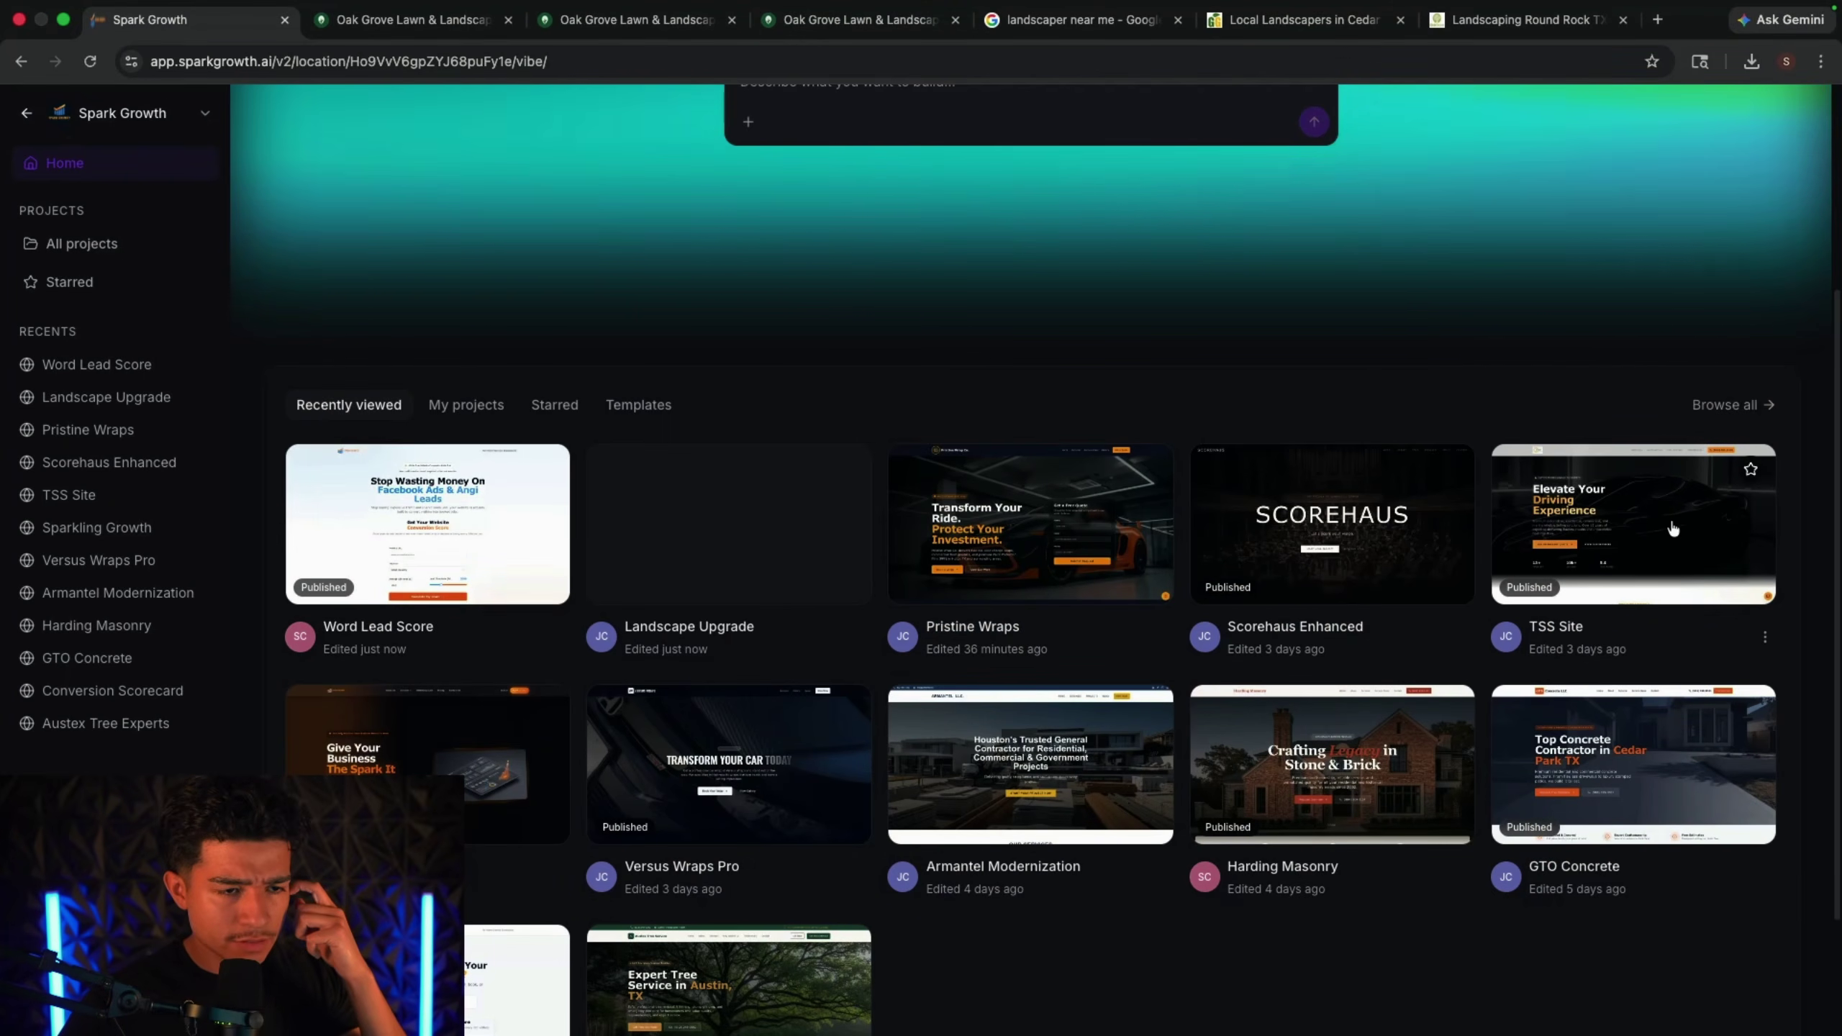
left_click(1646, 516)
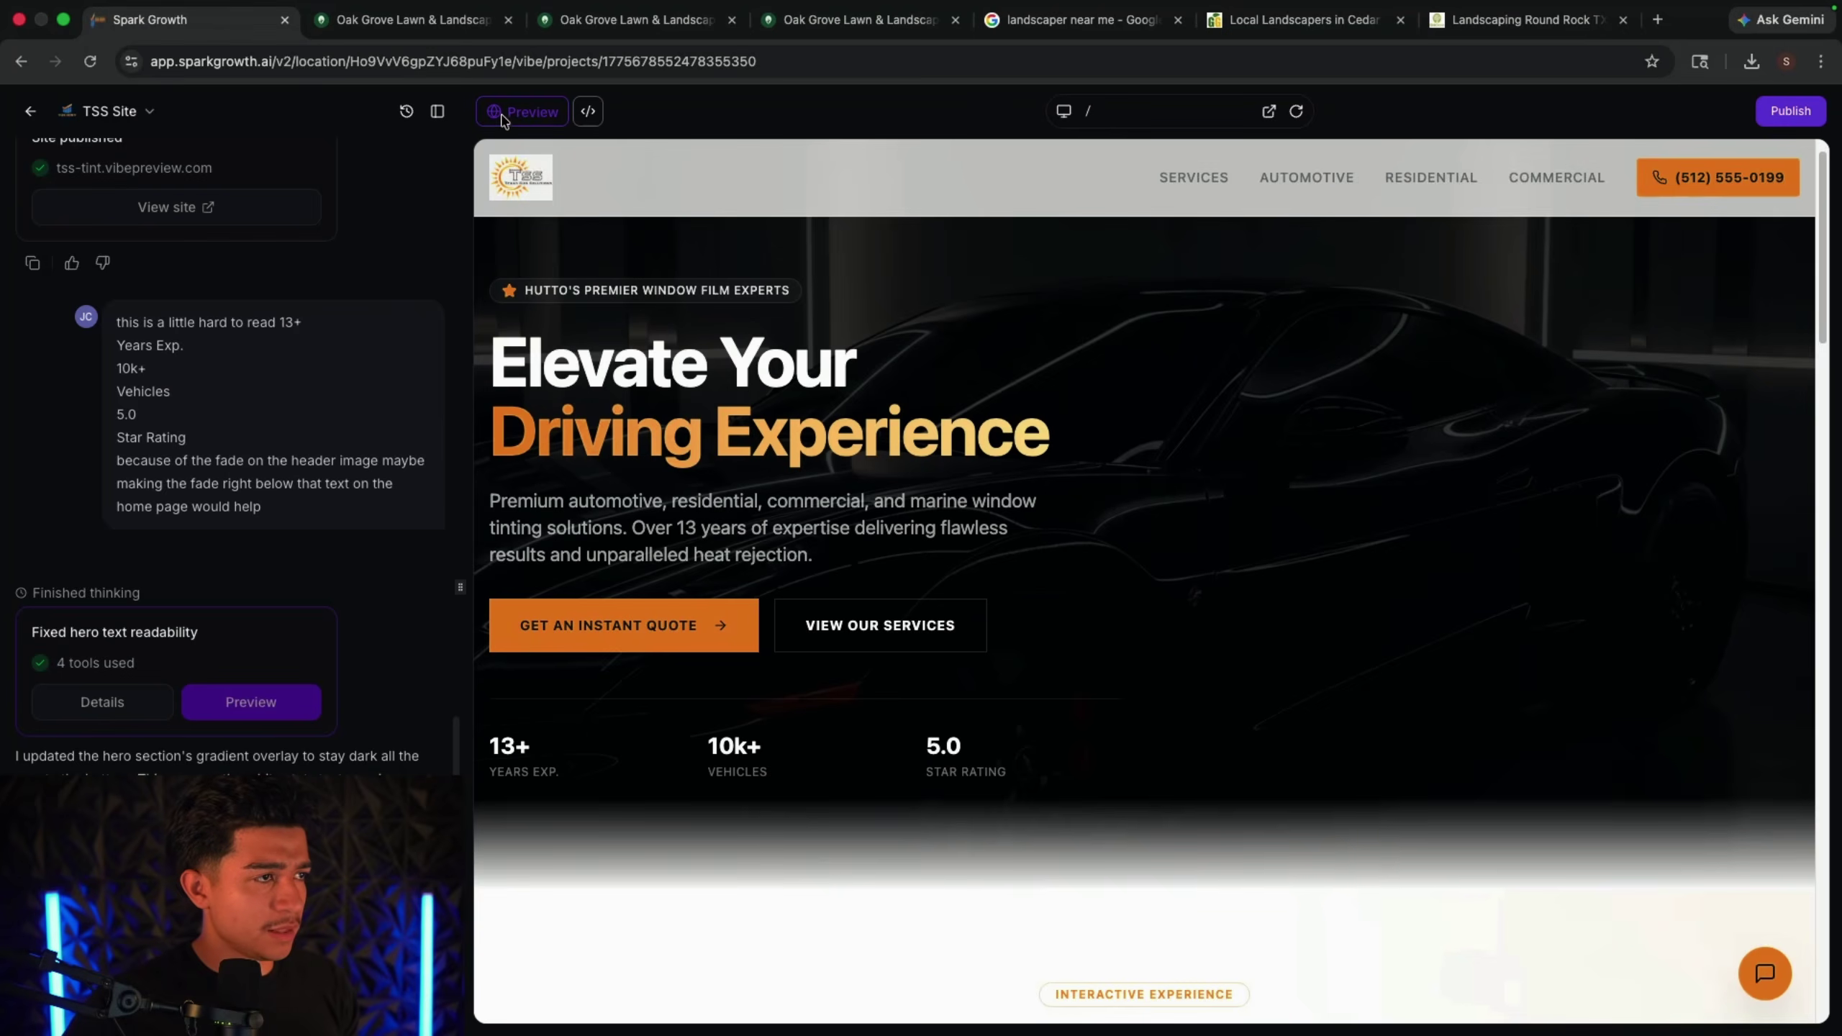
left_click(435, 113)
Step: Find the interactive tint simulator on the TSS site and test its tint level slider at 5% VLT
scroll(774, 529, "down", 5)
scroll(775, 530, "down", 5)
scroll(780, 527, "up", 6)
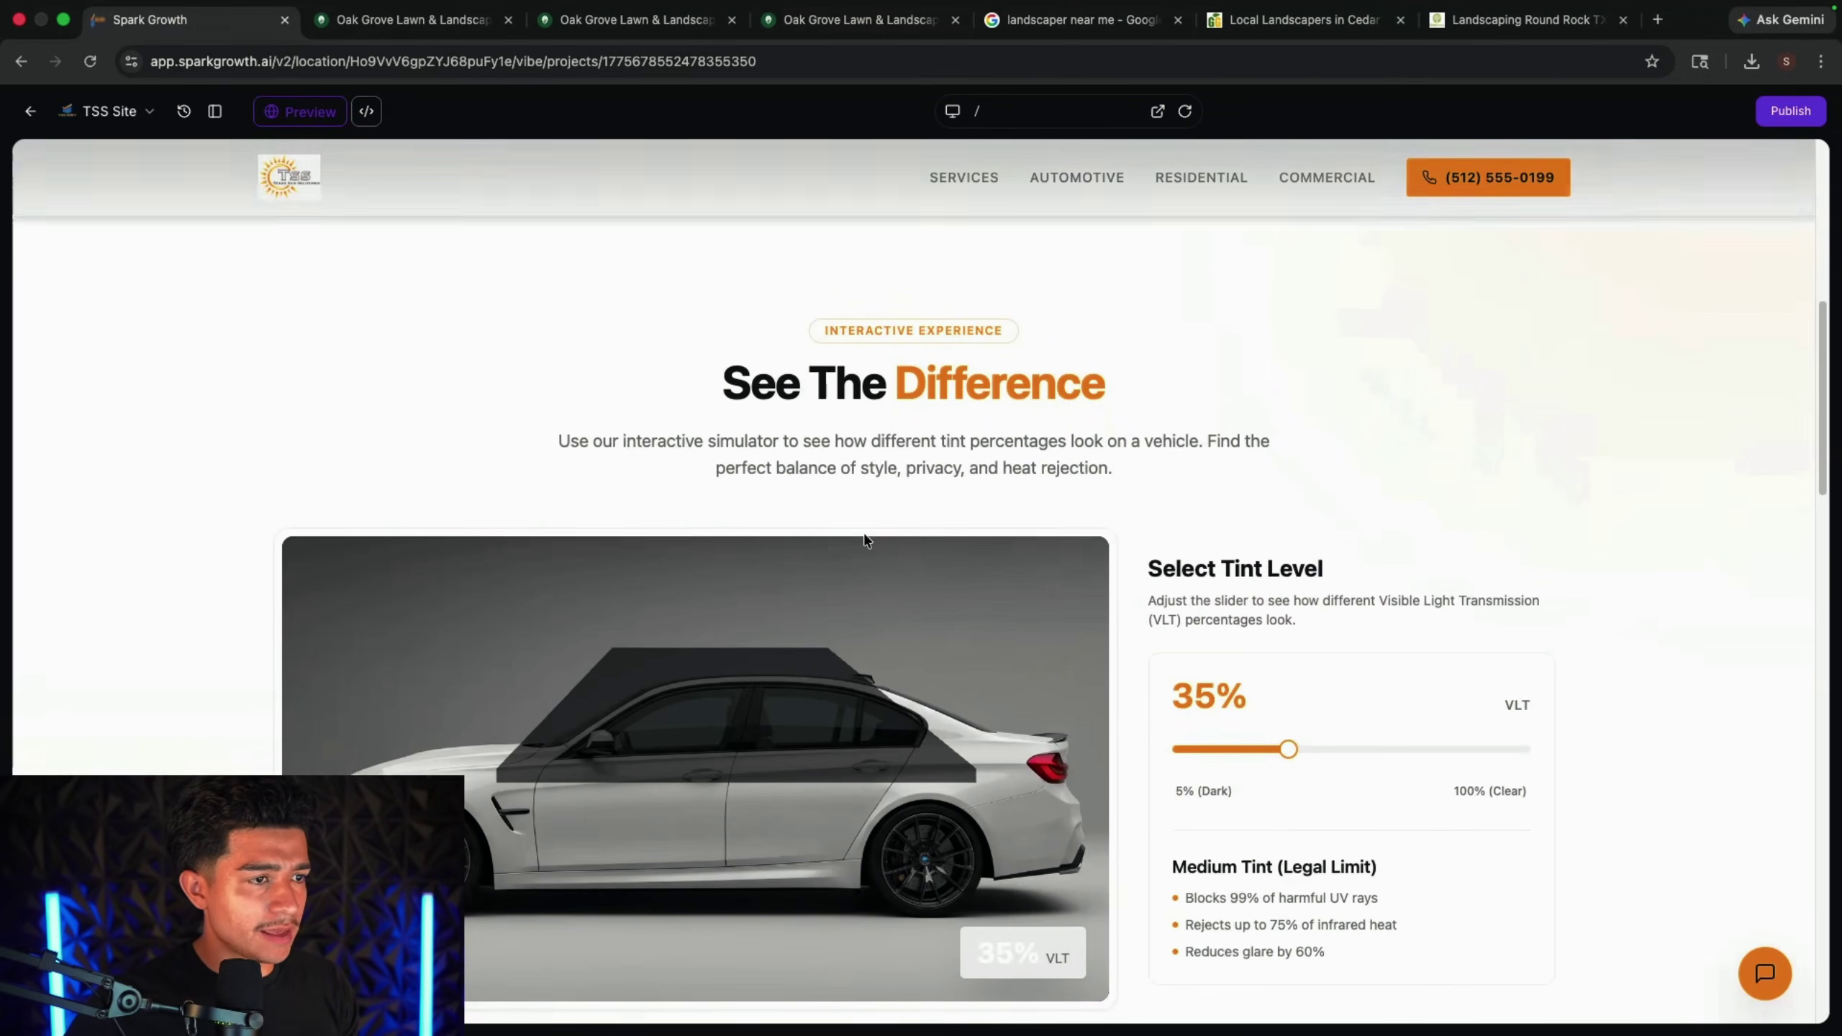
left_click_drag(1281, 734, 1155, 731)
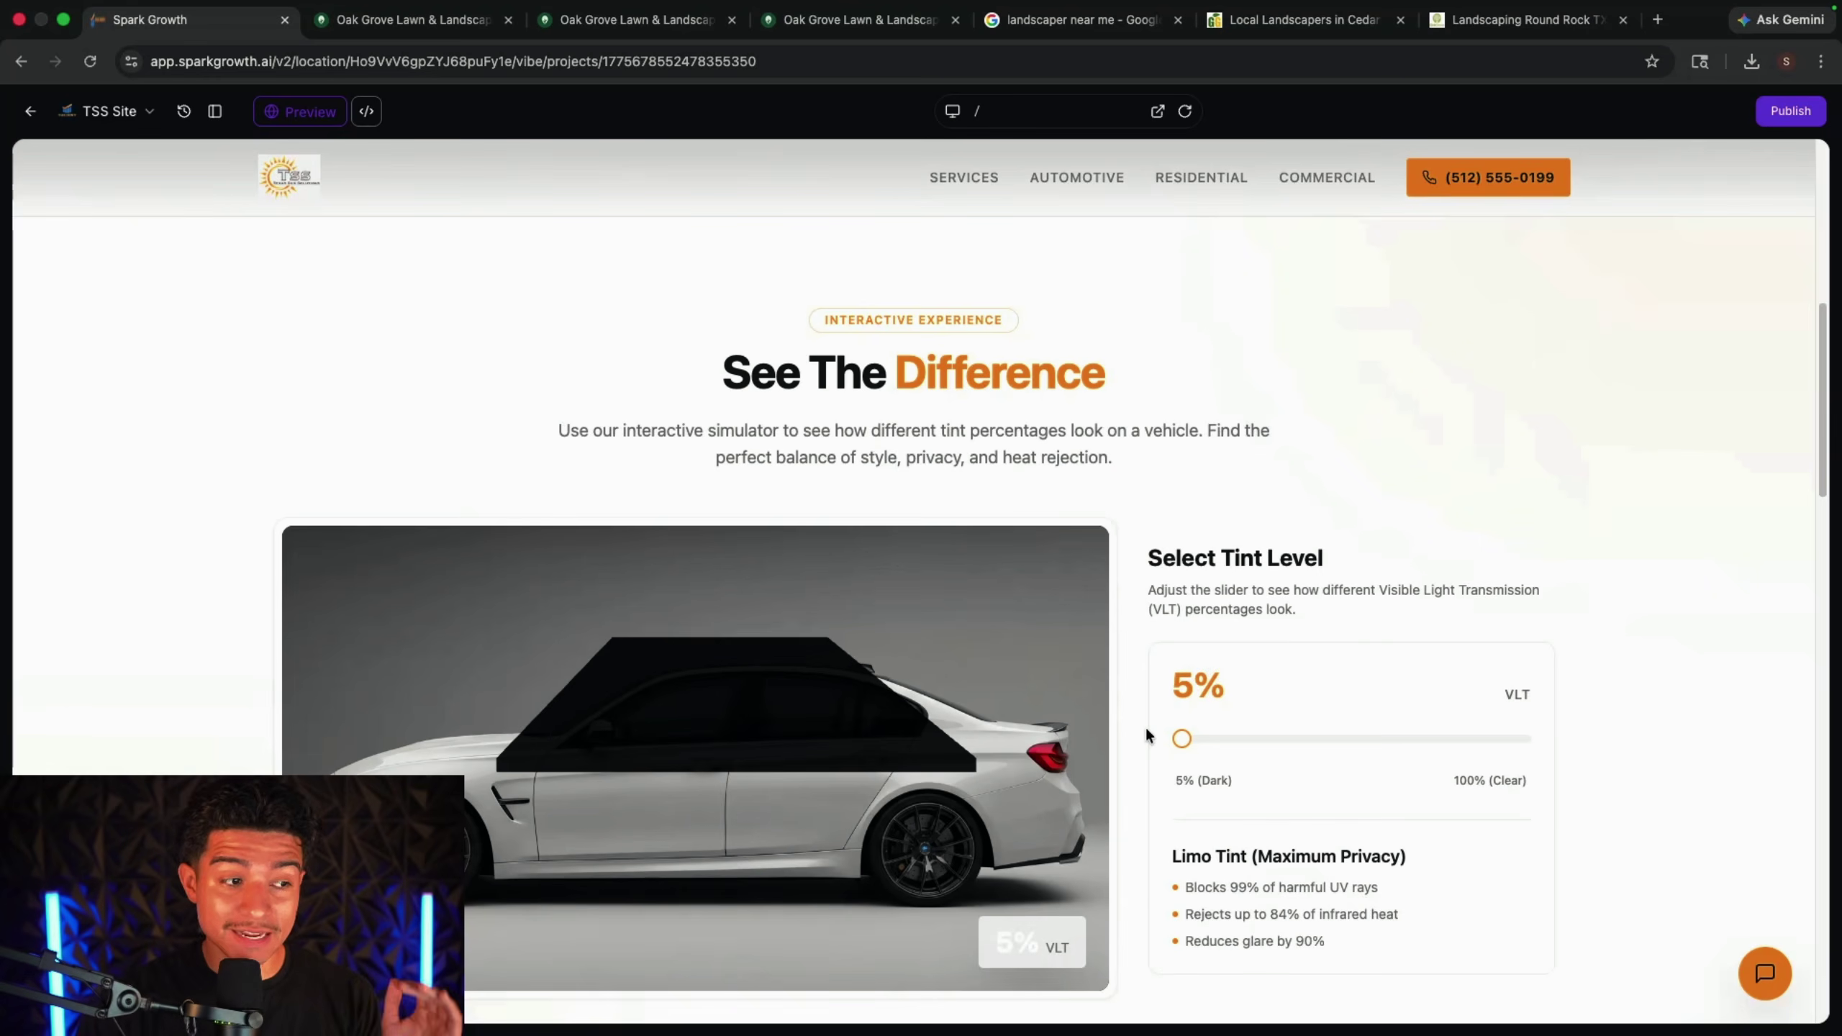
mouse_move(1161, 731)
left_mouse_down()
mouse_move(1558, 725)
mouse_move(1132, 752)
left_mouse_up()
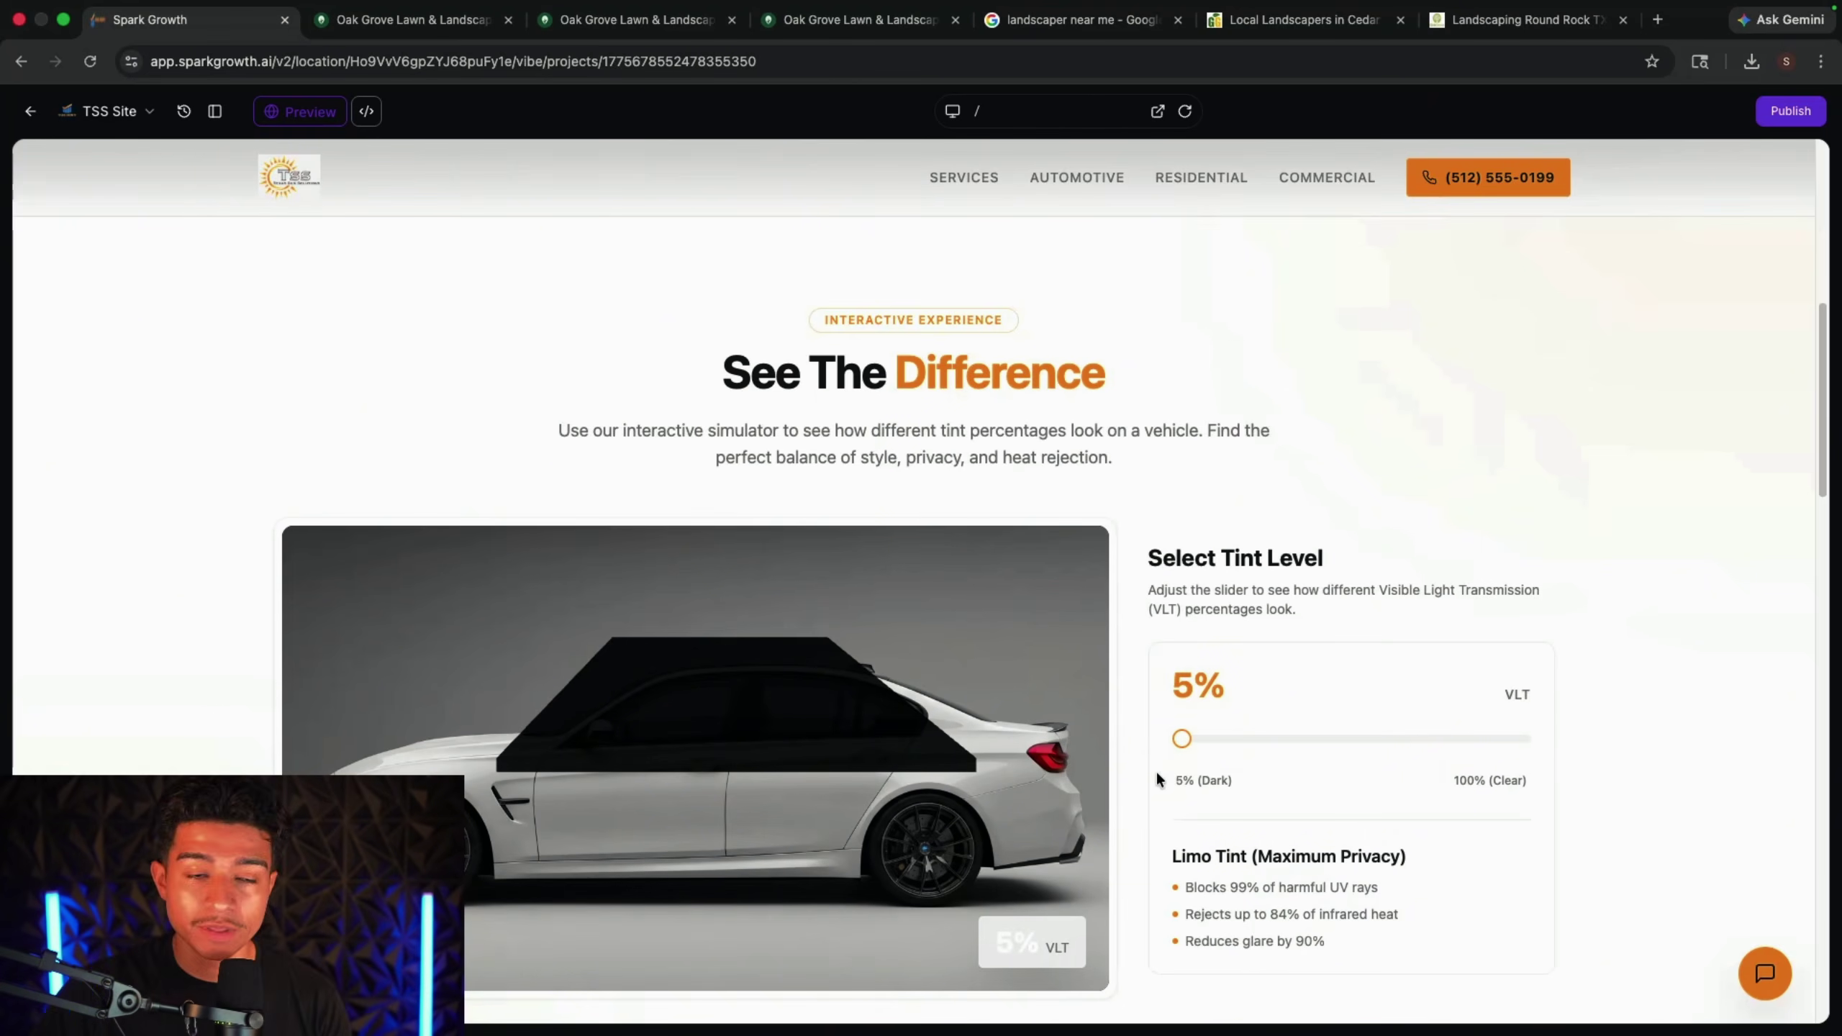
Step: Return to the Spark Growth project overview and open the Landscape Upgrade project
left_click(30, 112)
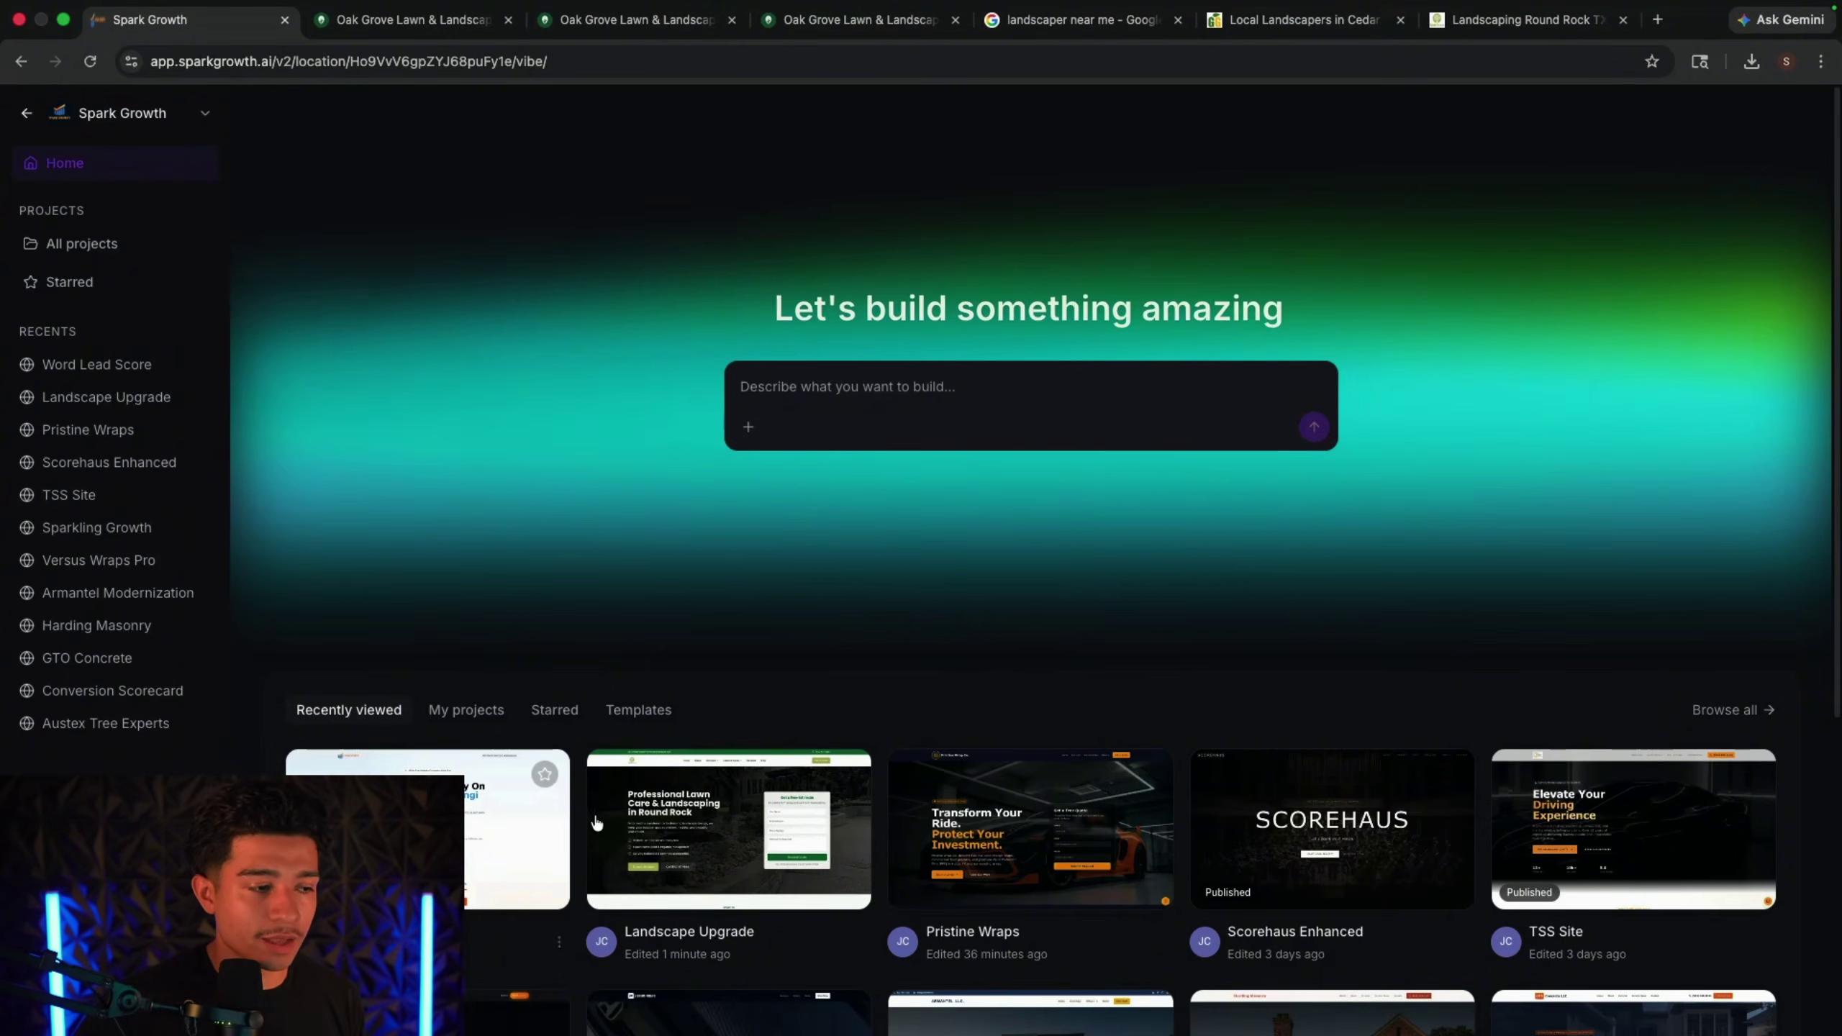
left_click(685, 847)
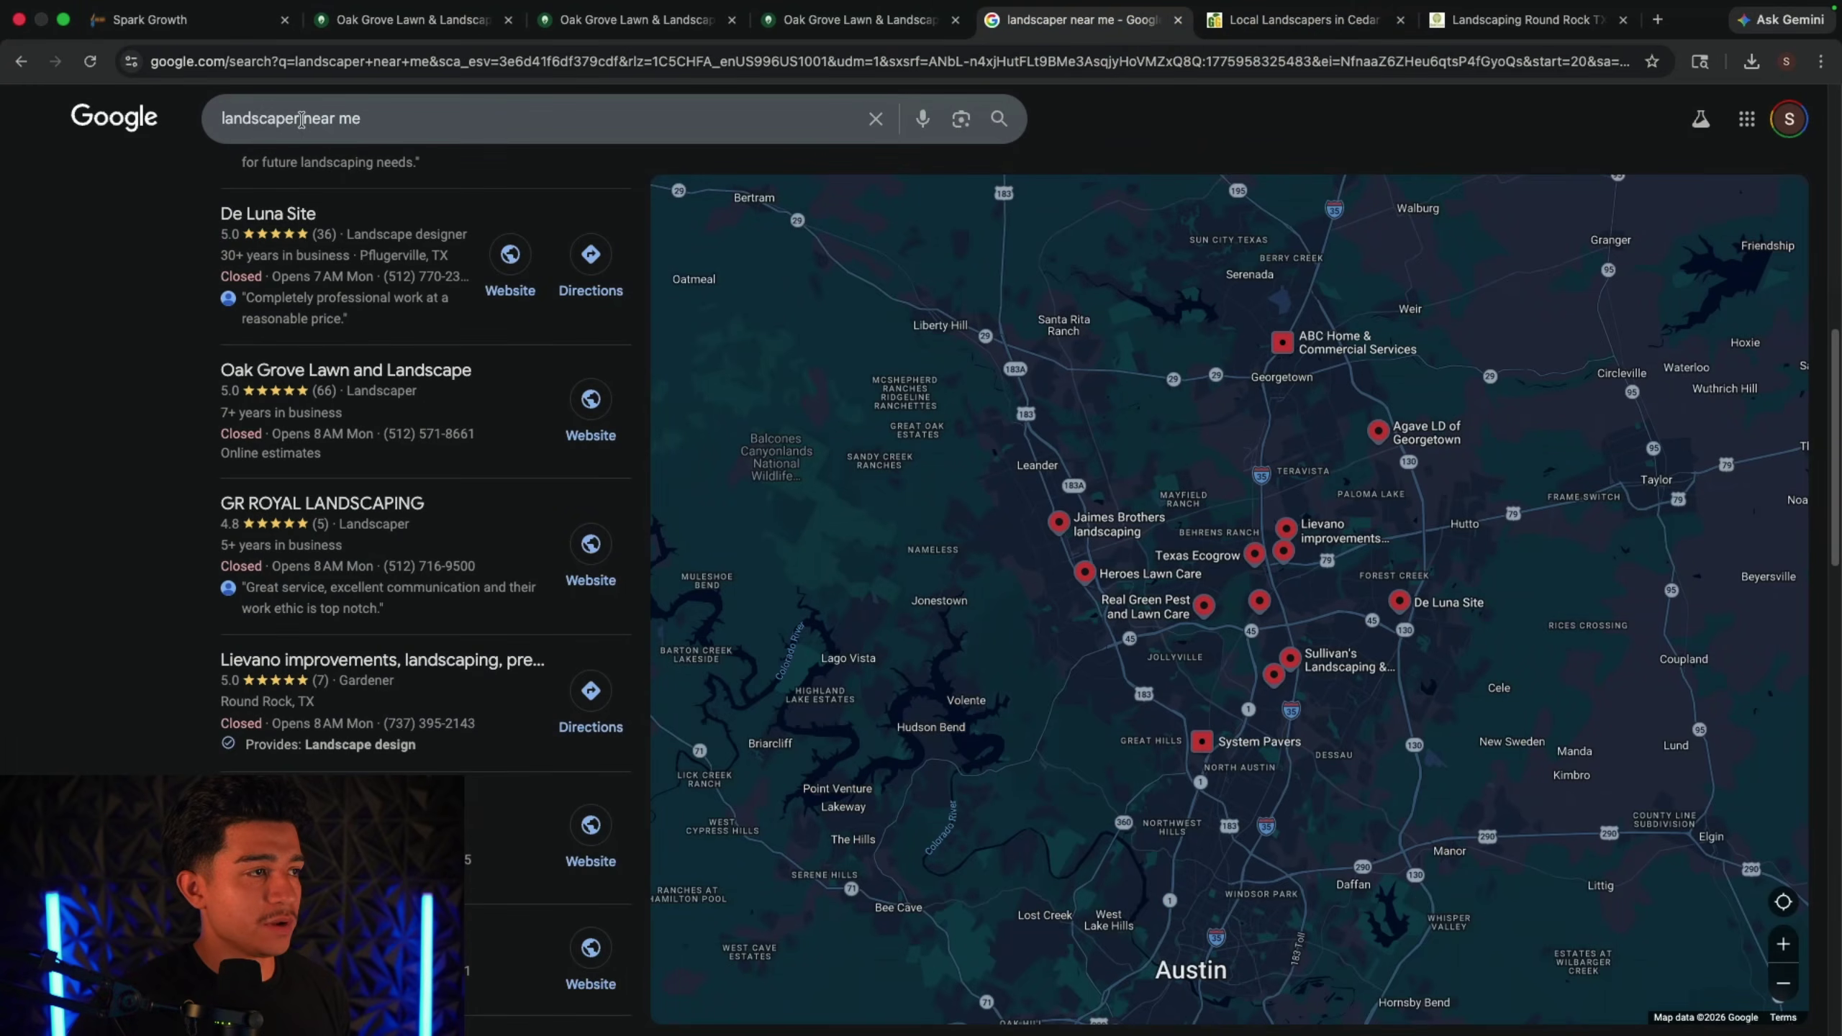
Step: Change the Google places search to "tree care near me"
left_click(302, 117)
key("super+BackSpace")
type("tree care")
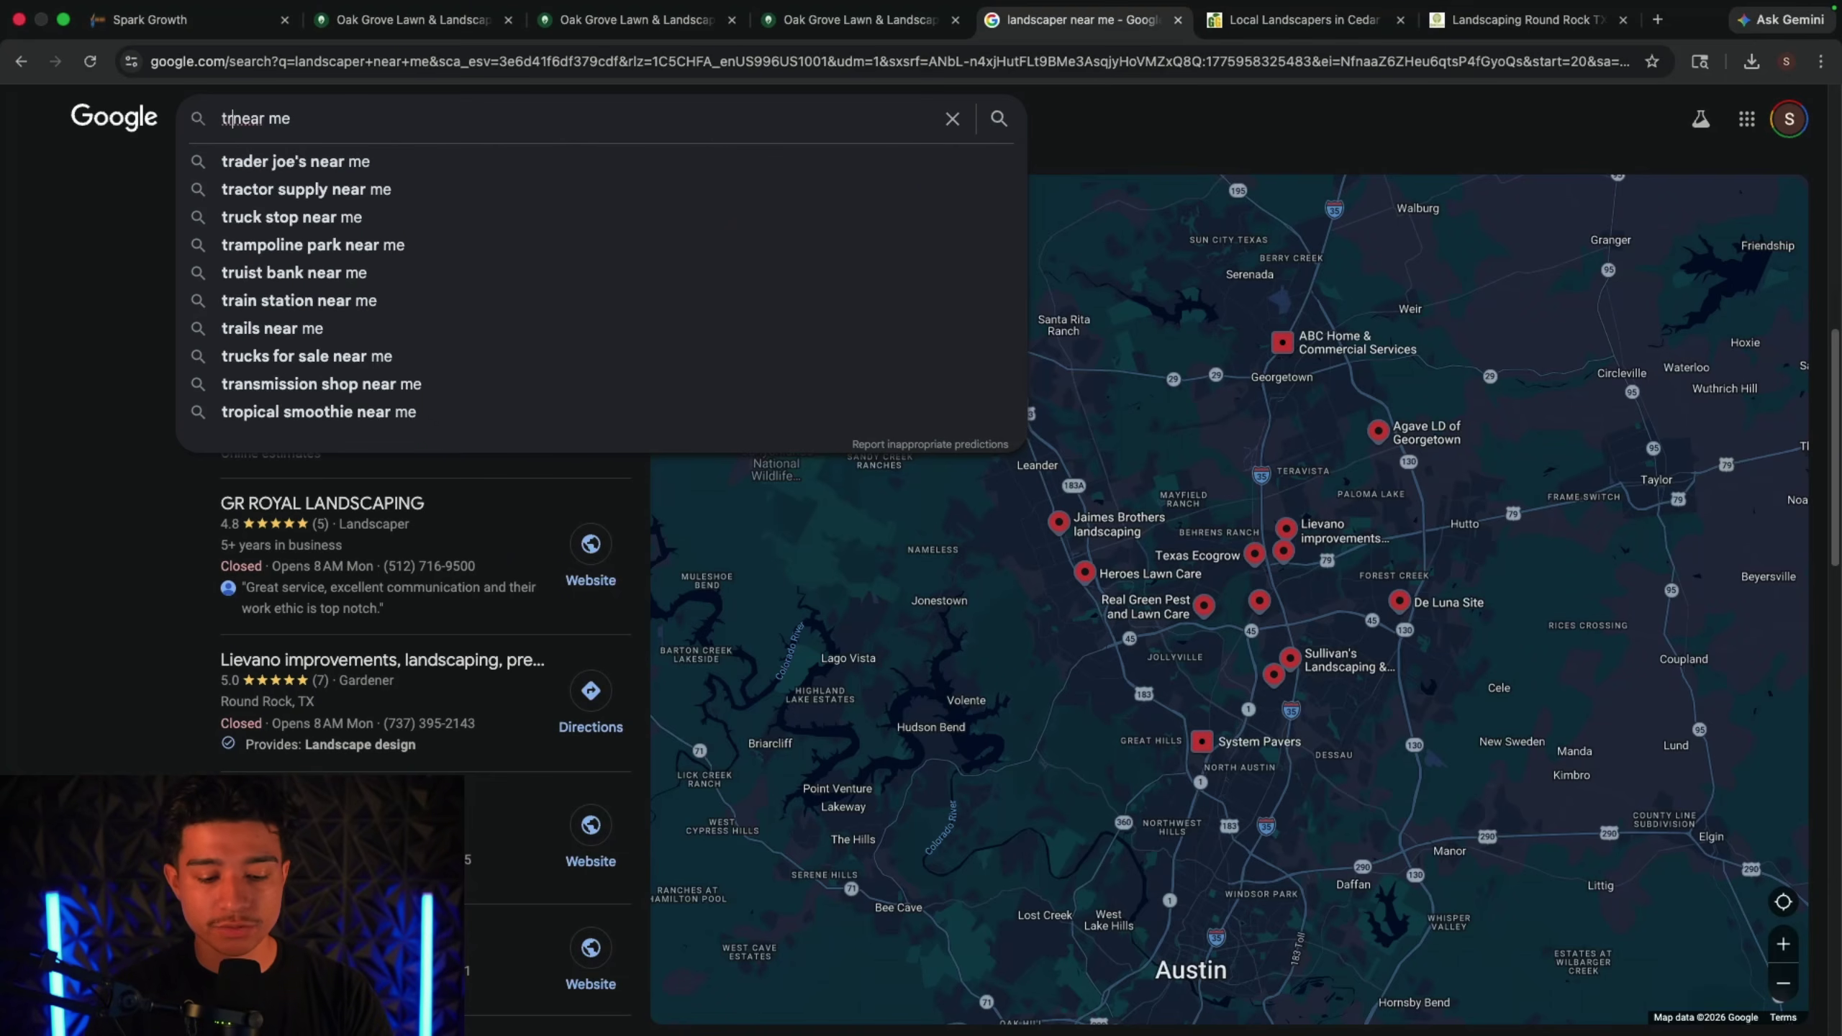
key("Return")
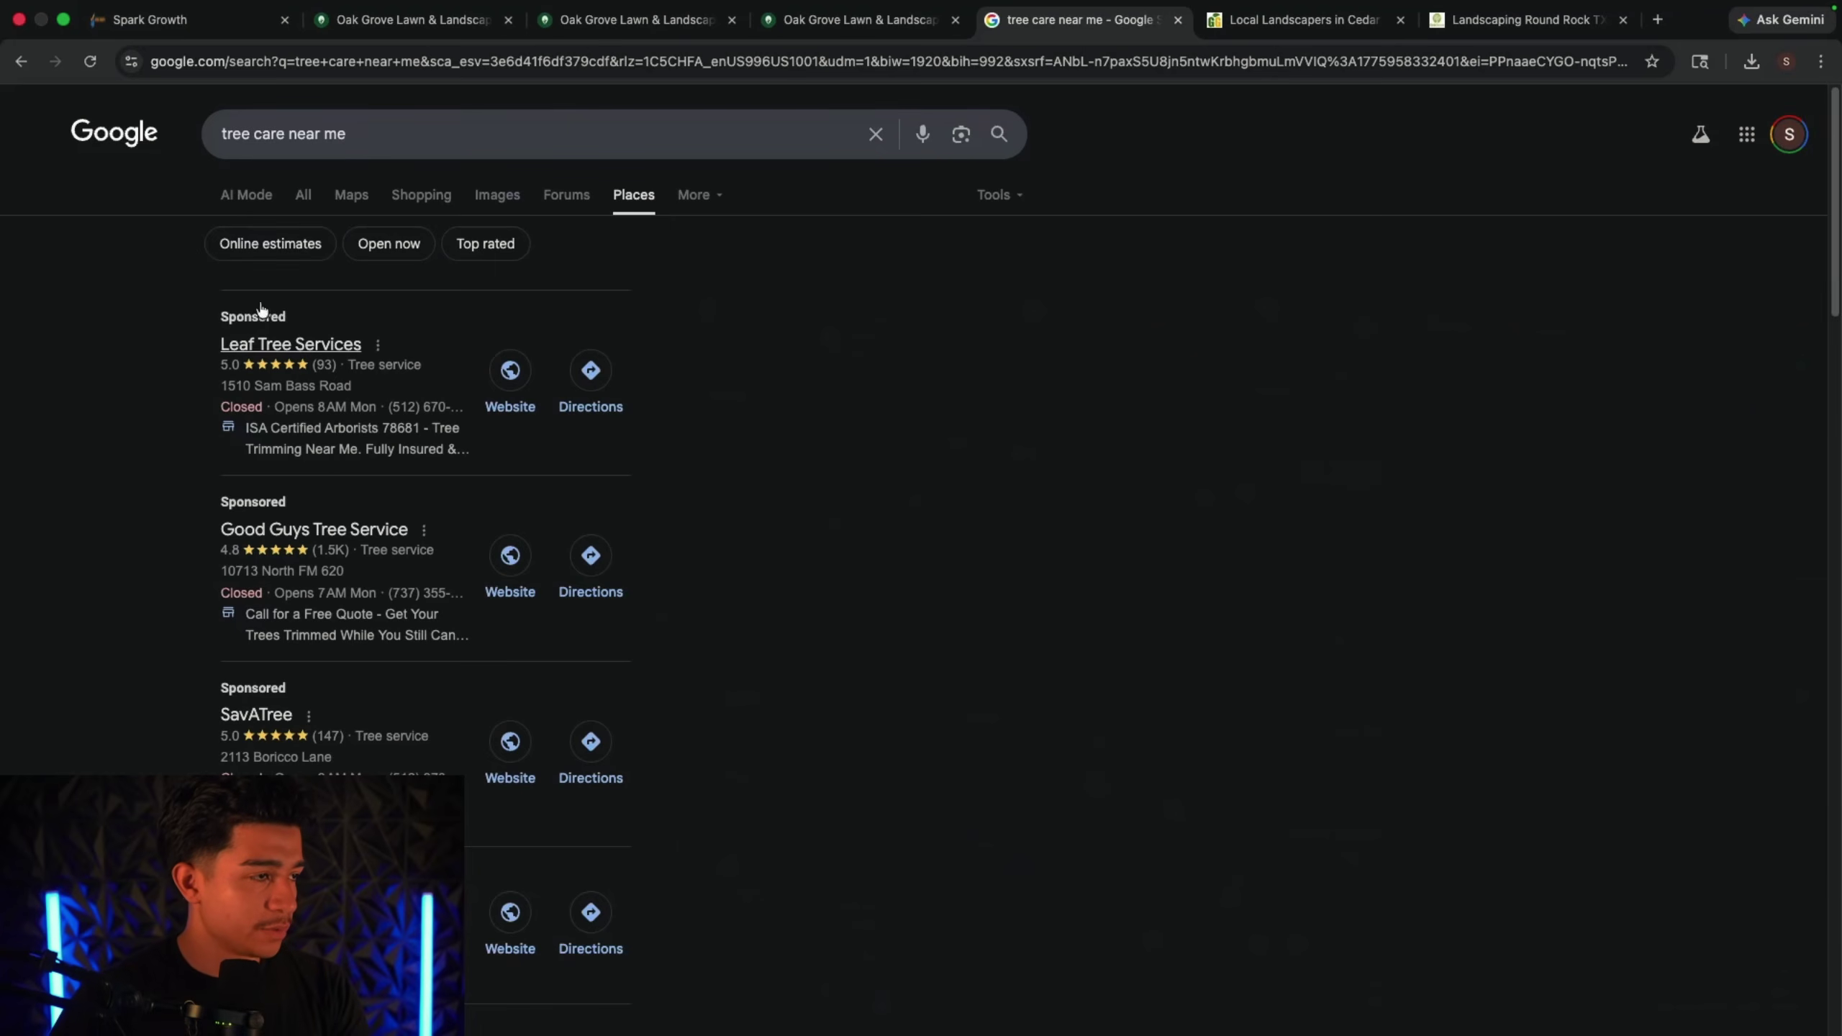
Step: Look through the tree care listings and open the Austex Tree Service website in a new browser tab
scroll(362, 534, "down", 5)
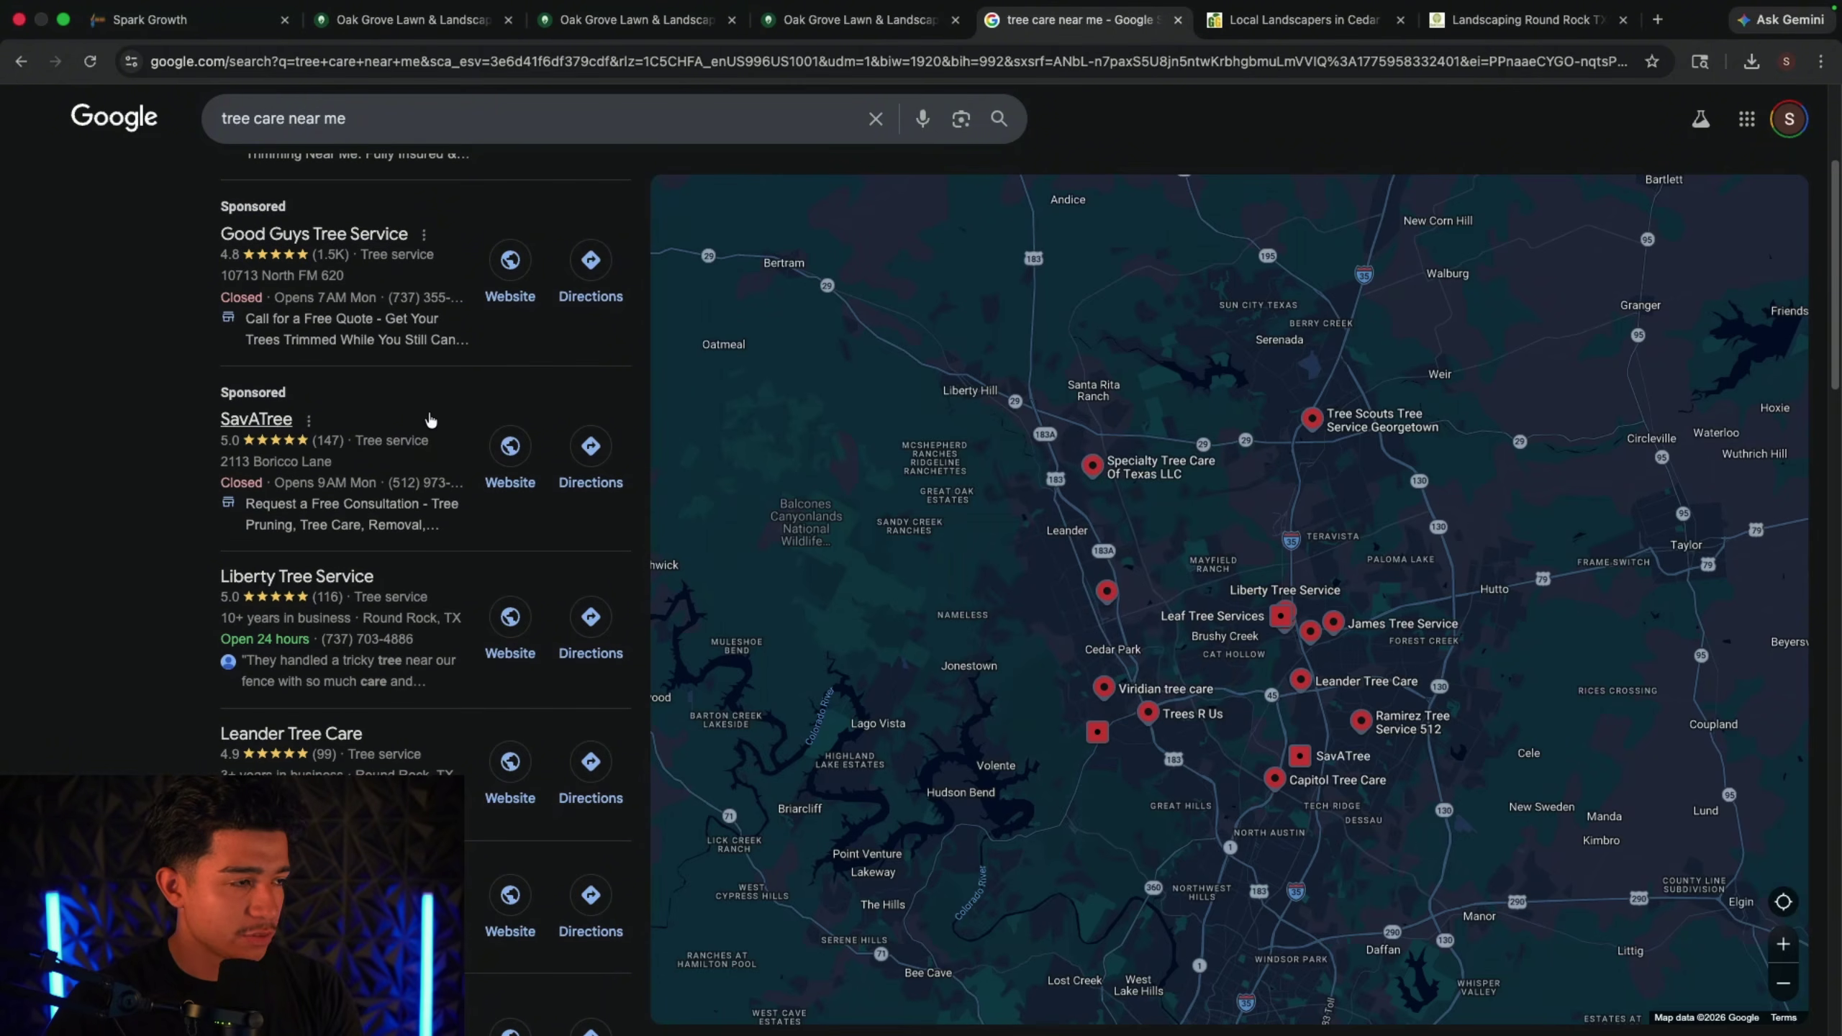
scroll(411, 440, "down", 4)
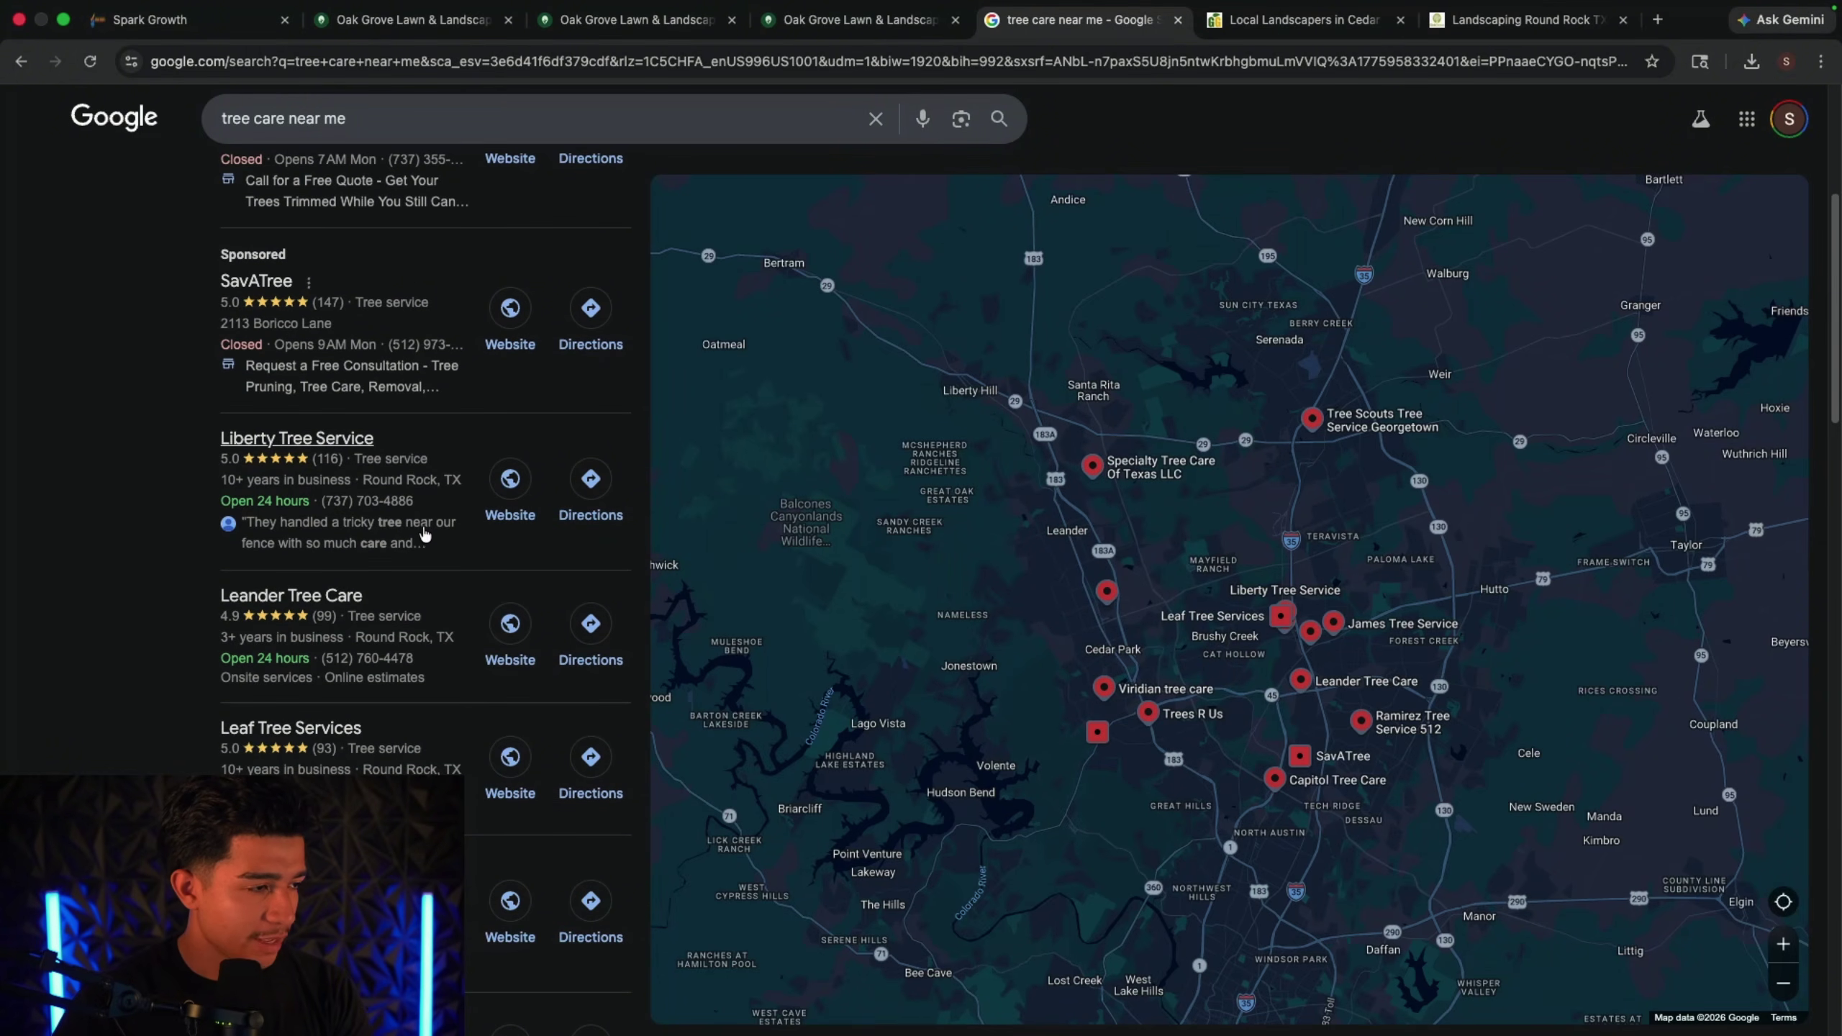
scroll(411, 574, "down", 3)
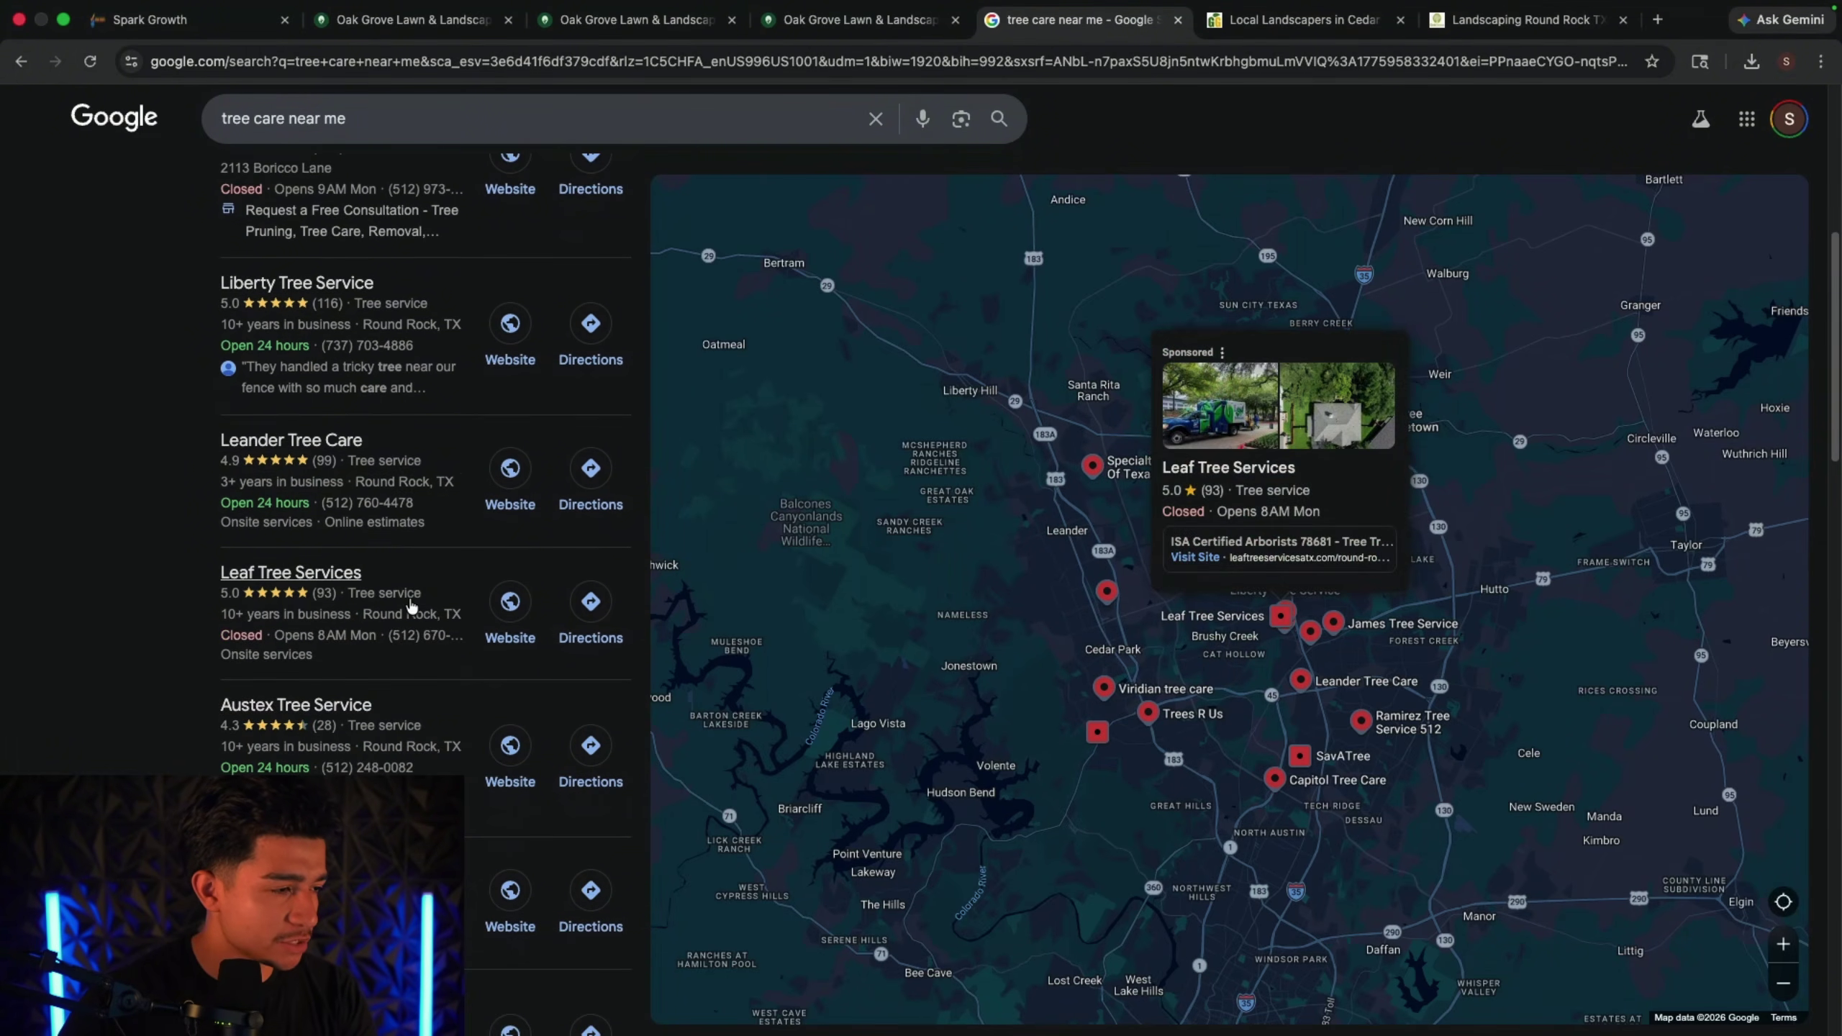
right_click(516, 718)
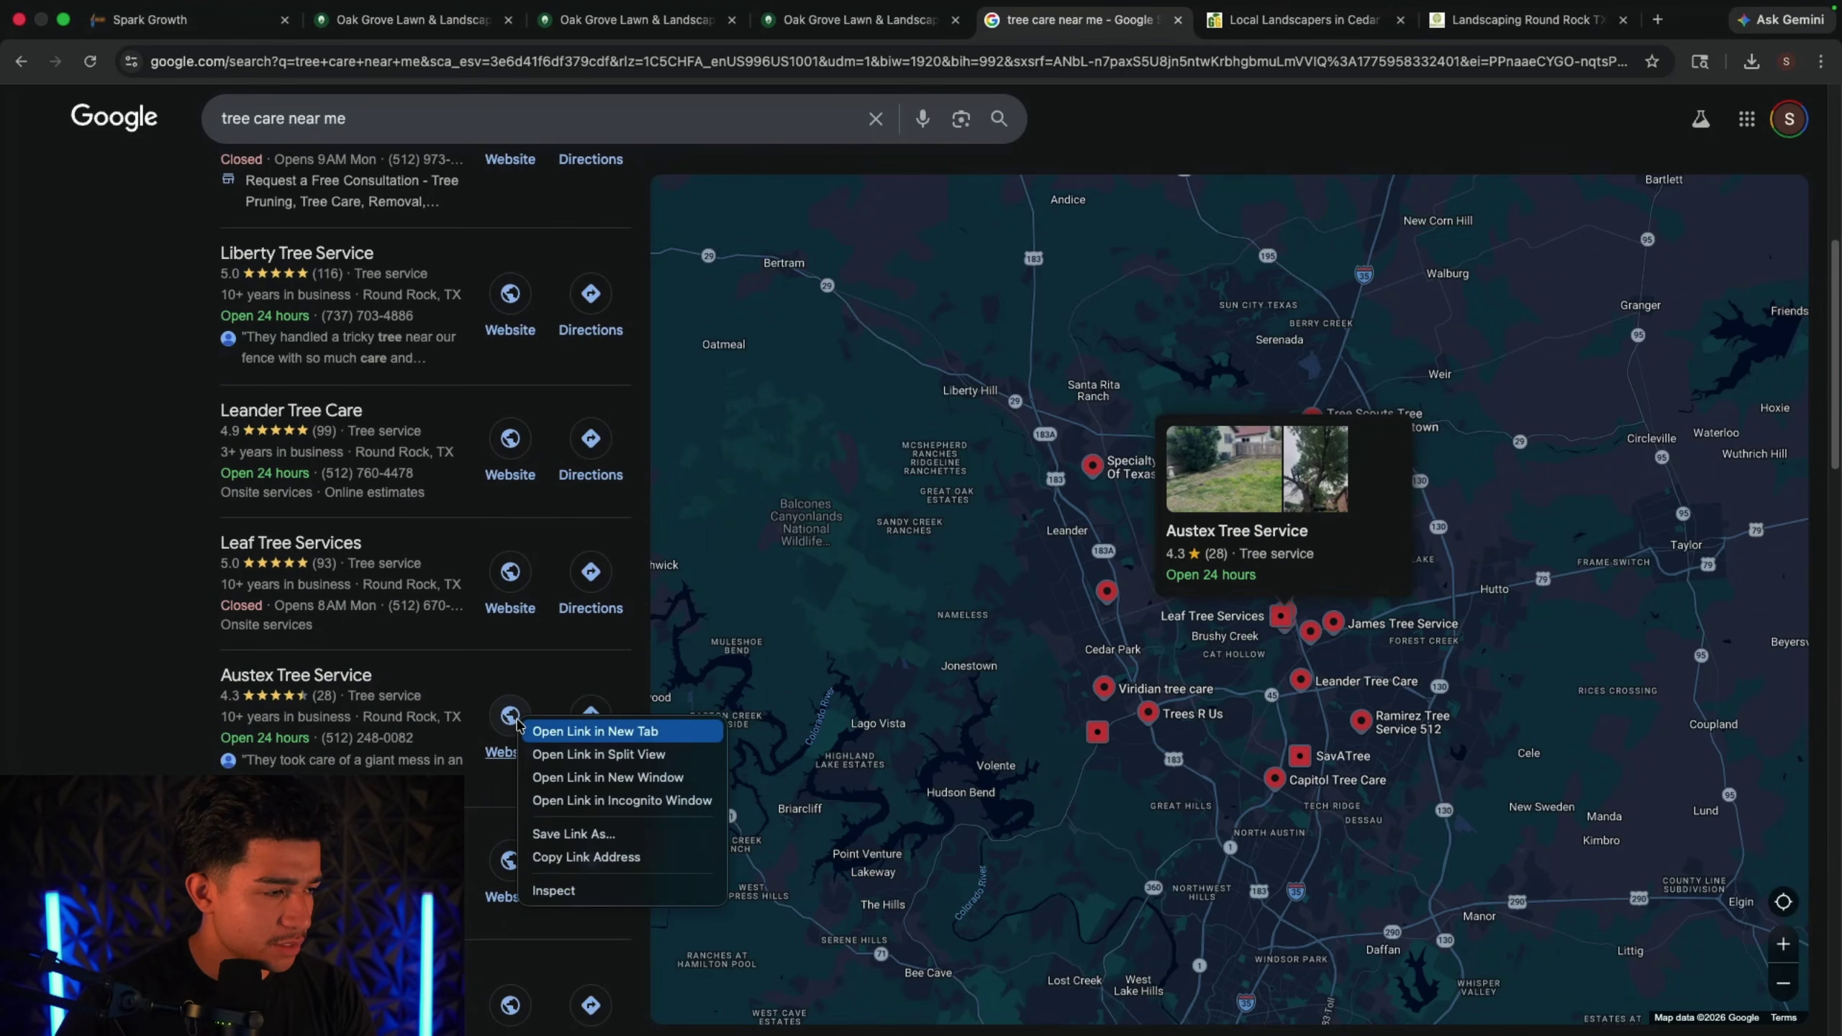
left_click(594, 731)
left_click(1145, 19)
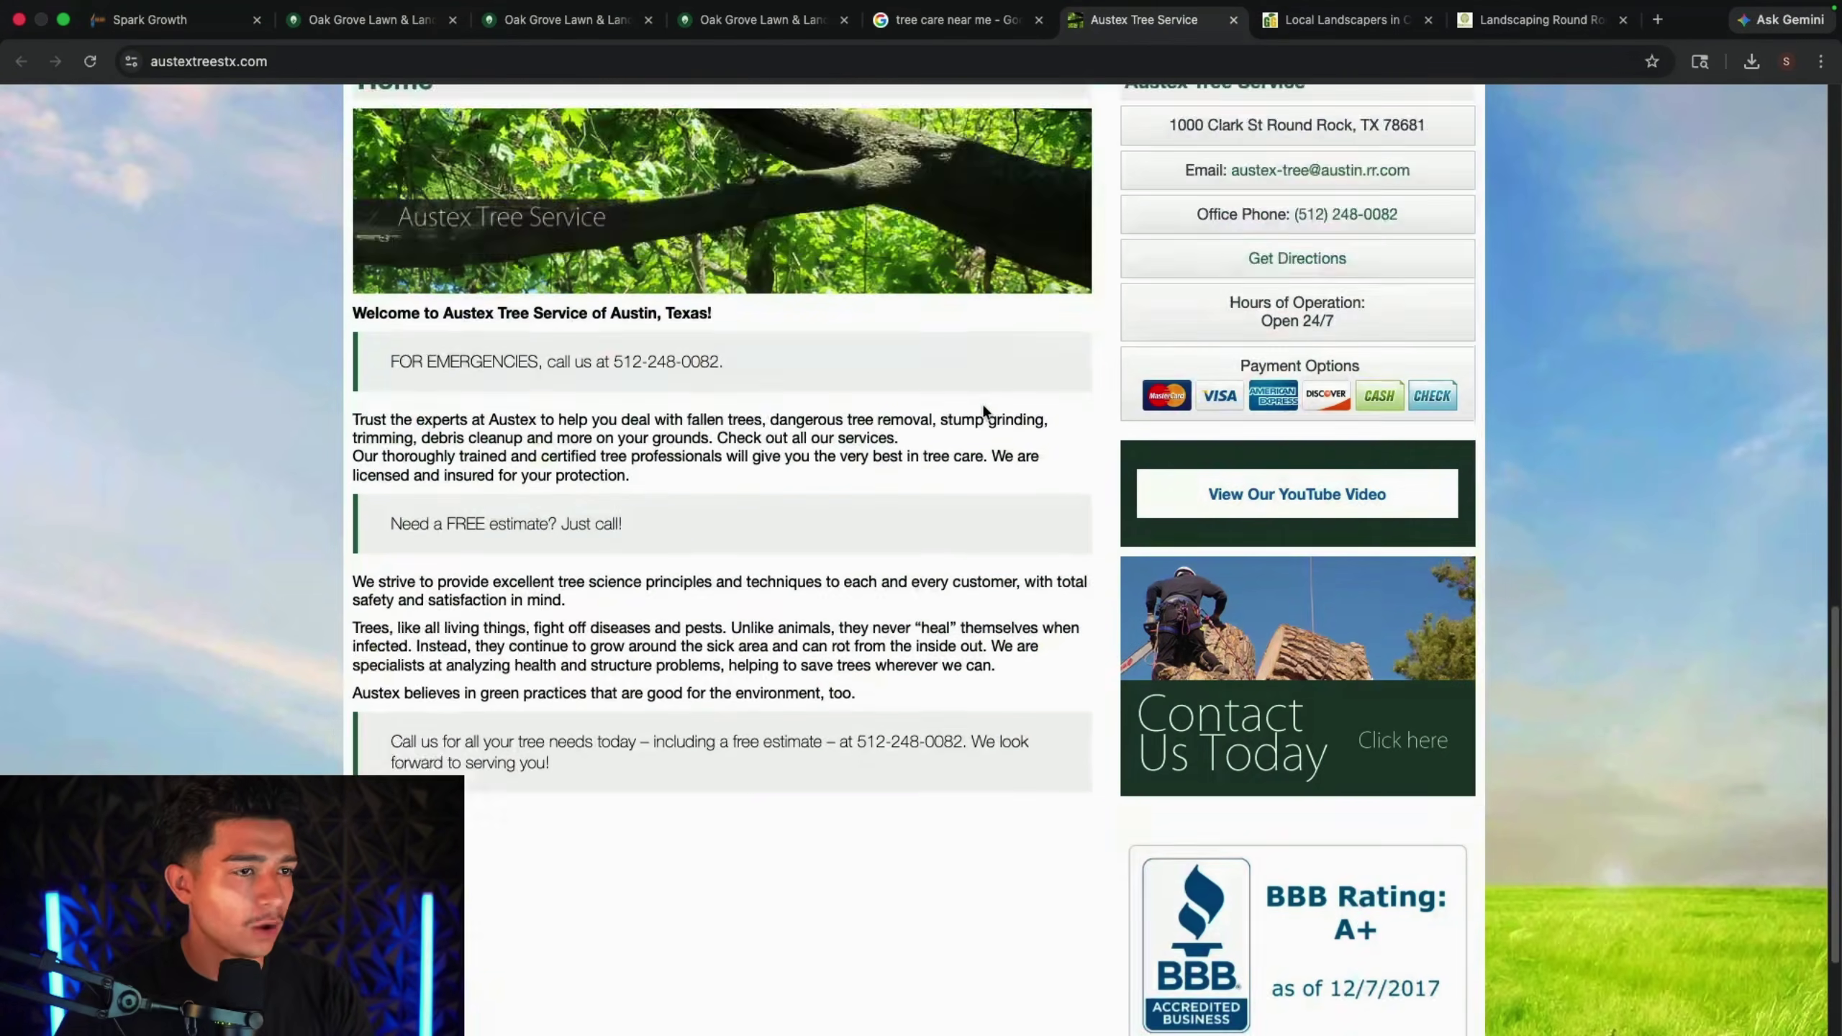
Step: Look over the Austex Tree Service homepage and copy its web address
scroll(967, 411, "up", 10)
scroll(1001, 436, "down", 10)
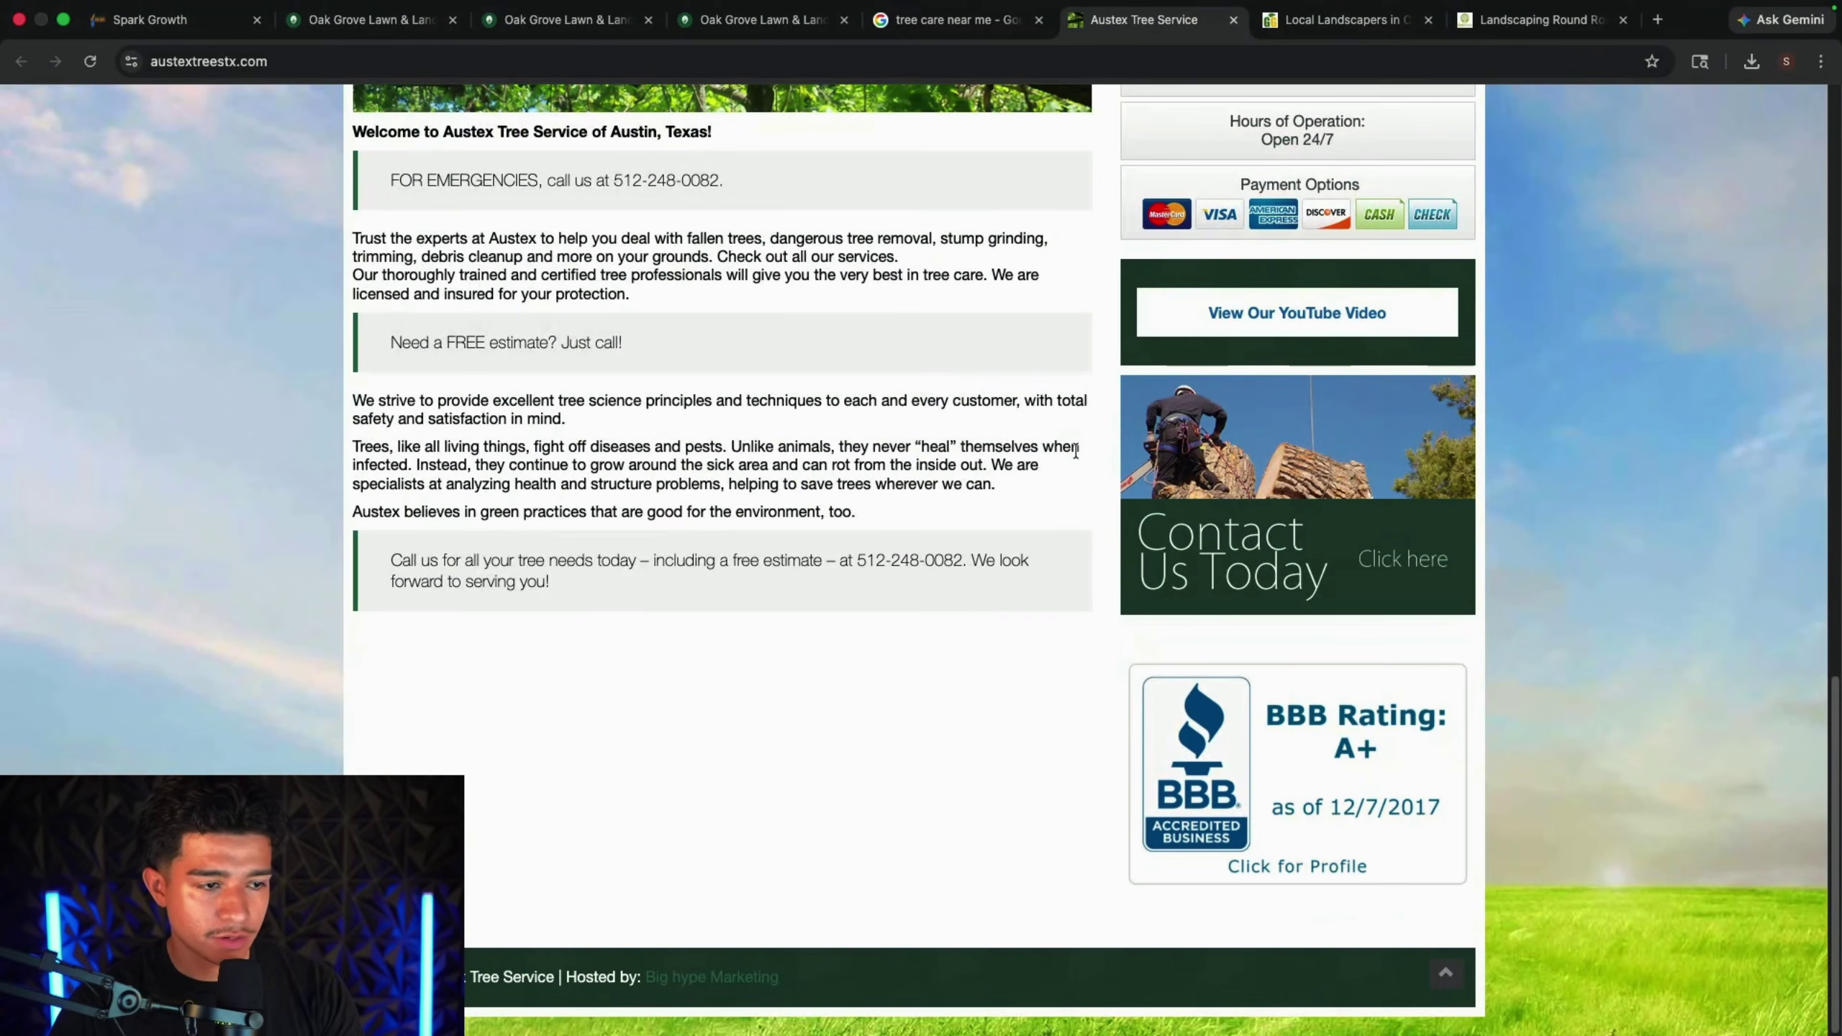
scroll(1038, 469, "up", 10)
left_click(318, 63)
key("super+c")
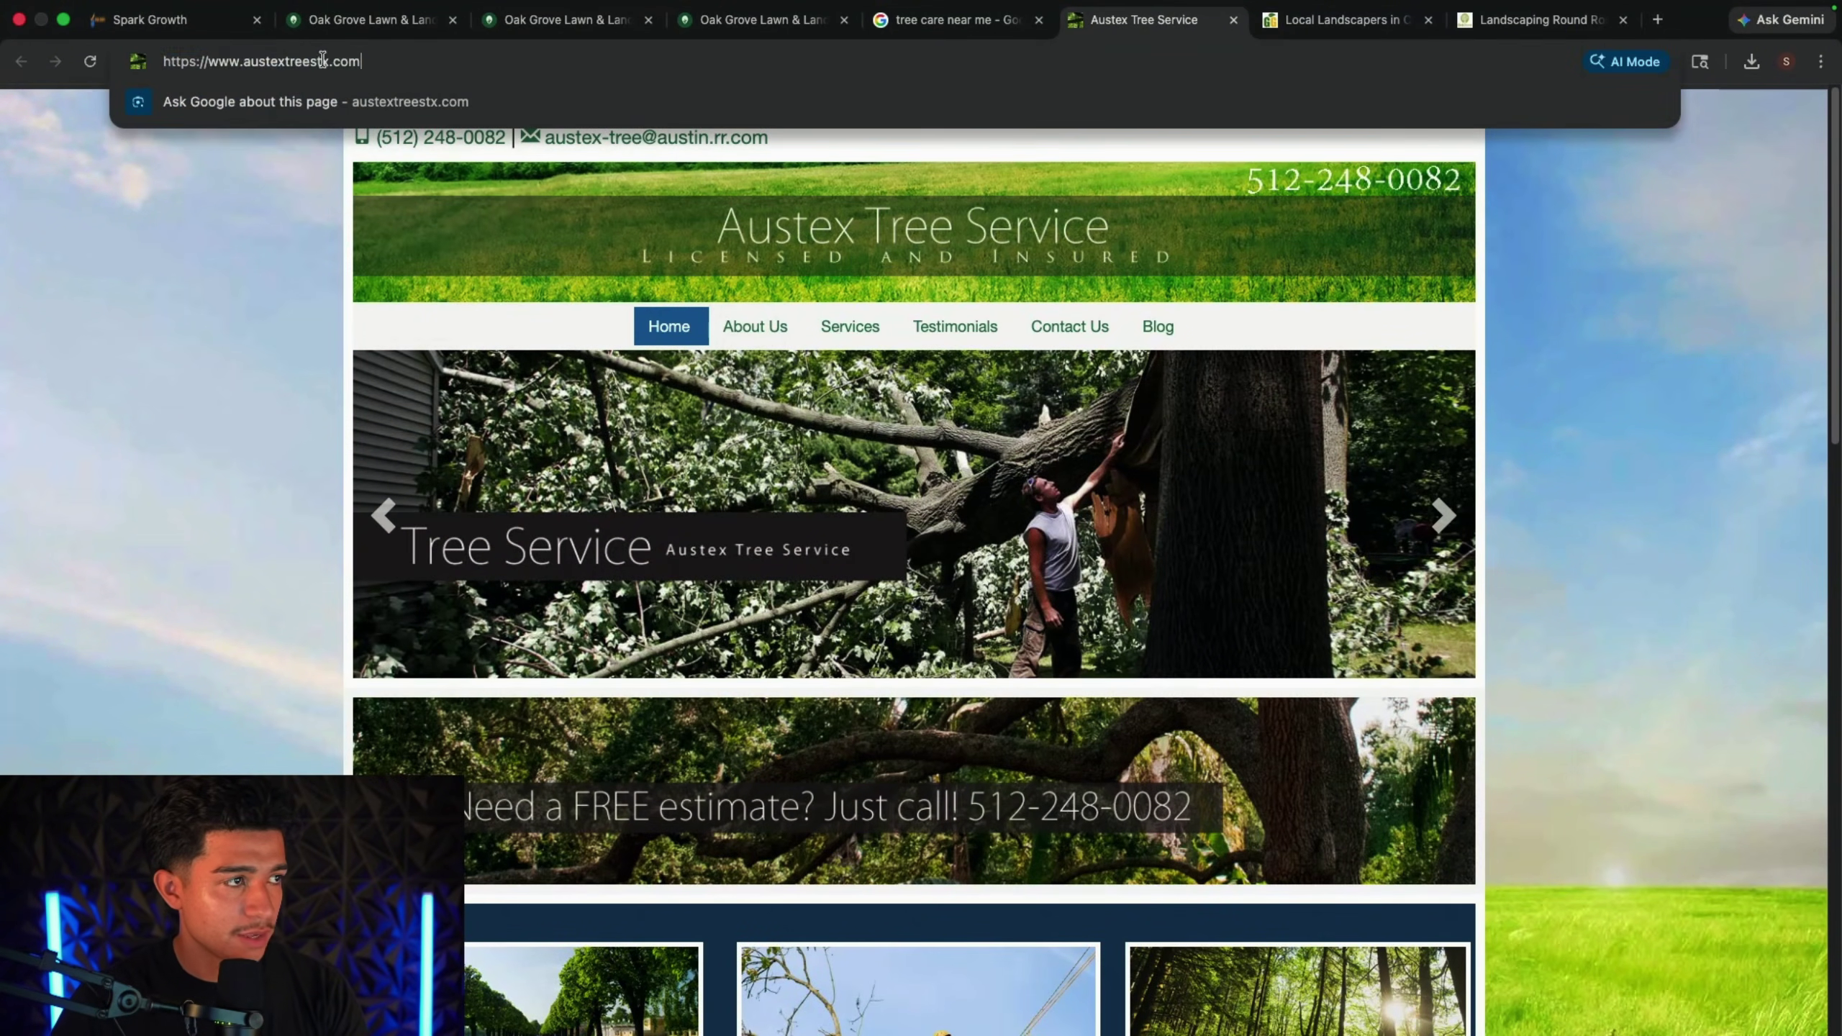
Step: Switch to Spark Growth and start a prompt to take this website and build a very nice, professional one-page demo site
key("super+1")
left_click(929, 415)
type("Tak")
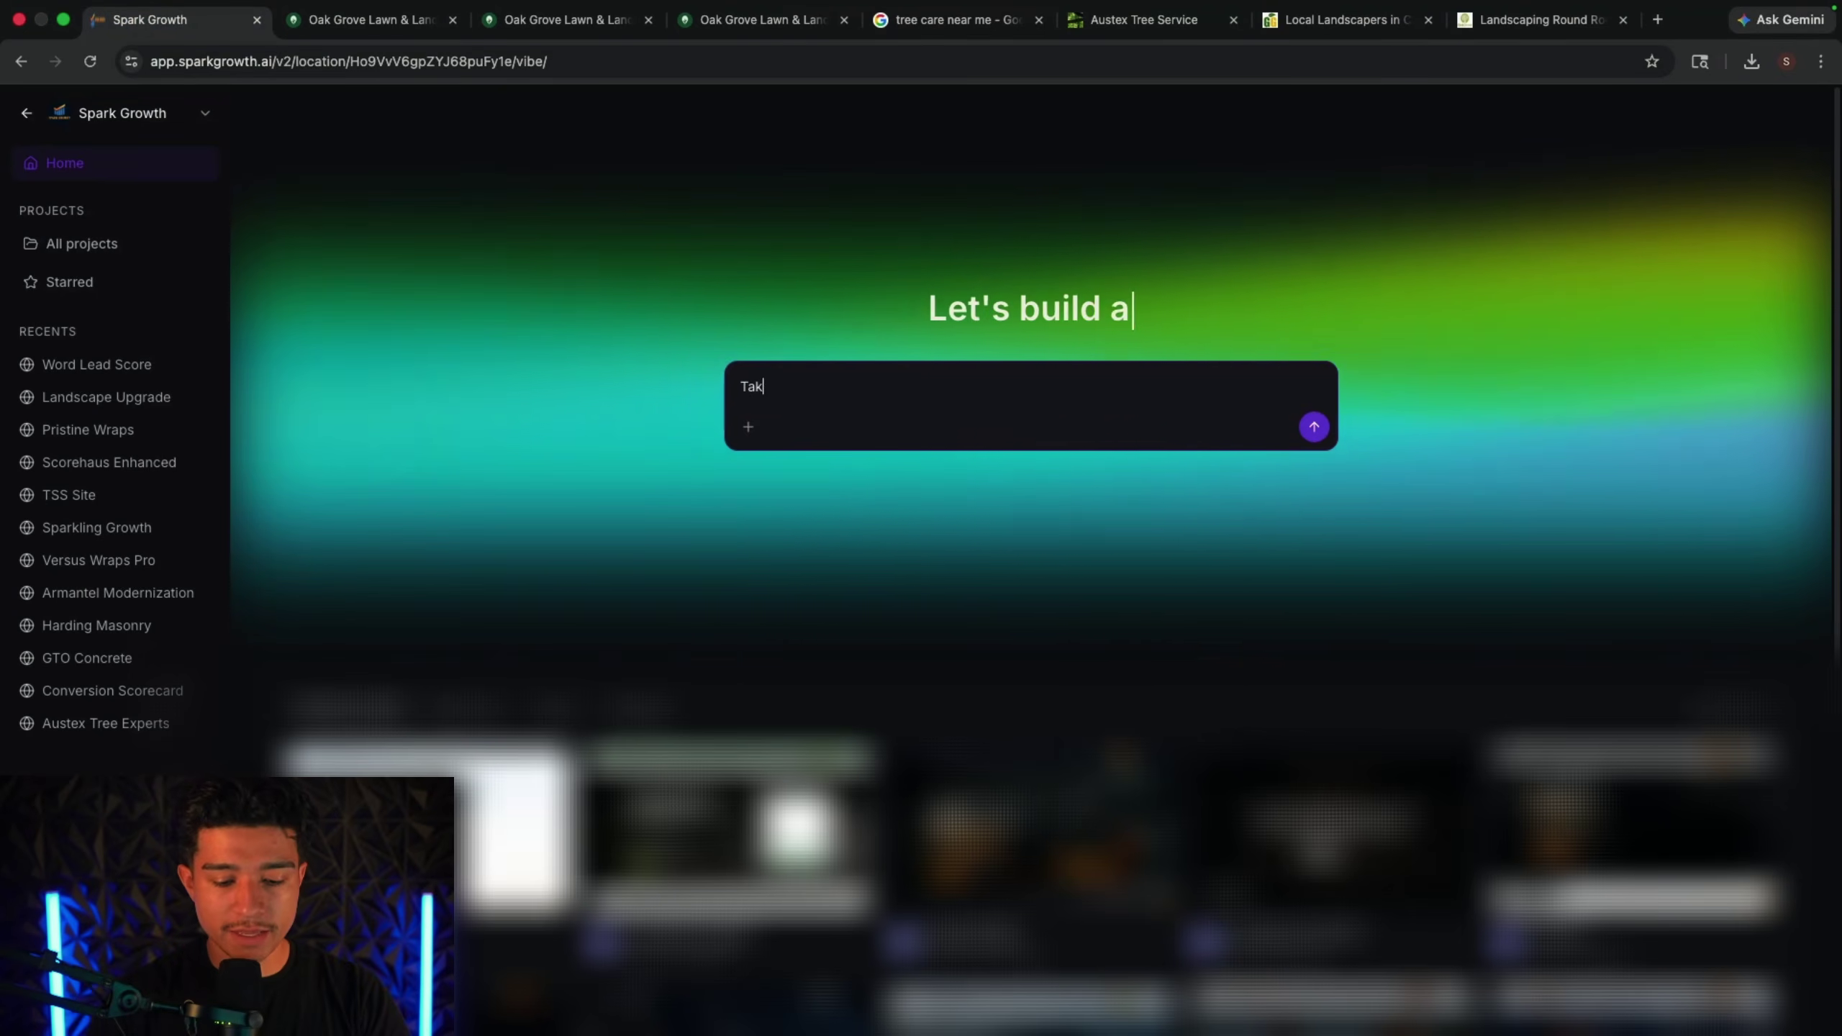
type("e this website and ")
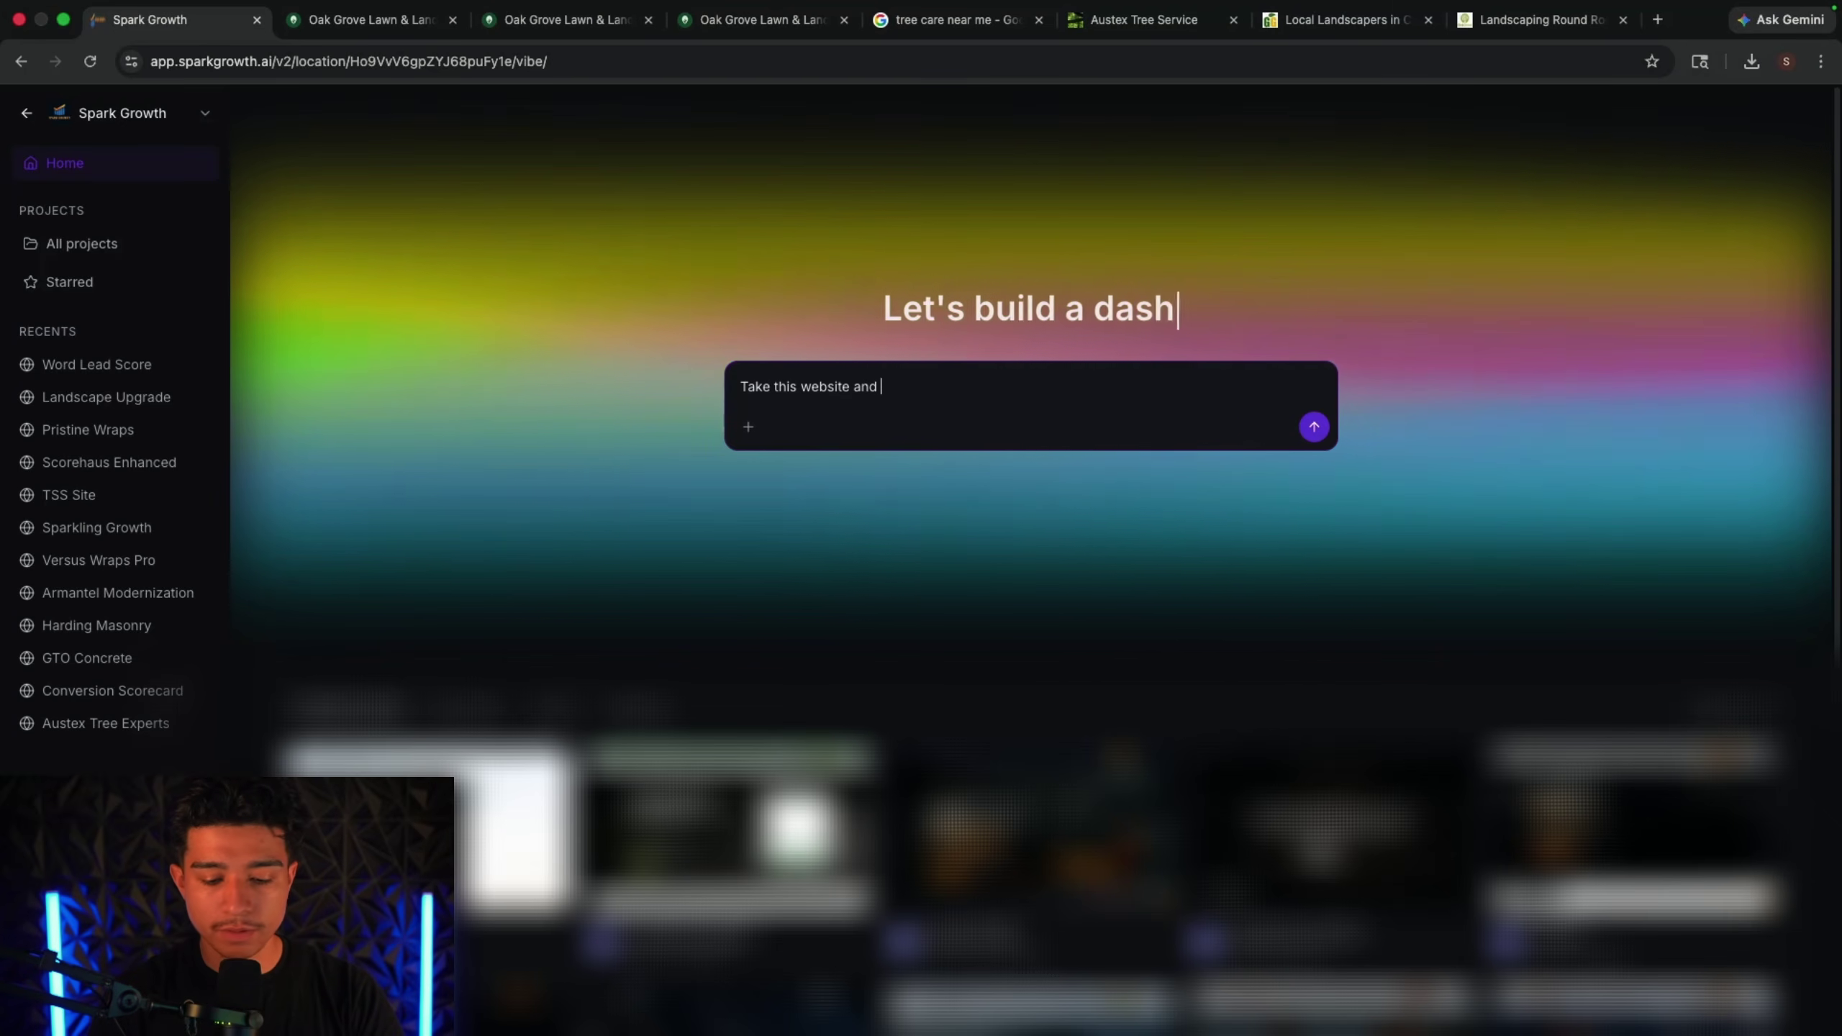
type("build a demo site ")
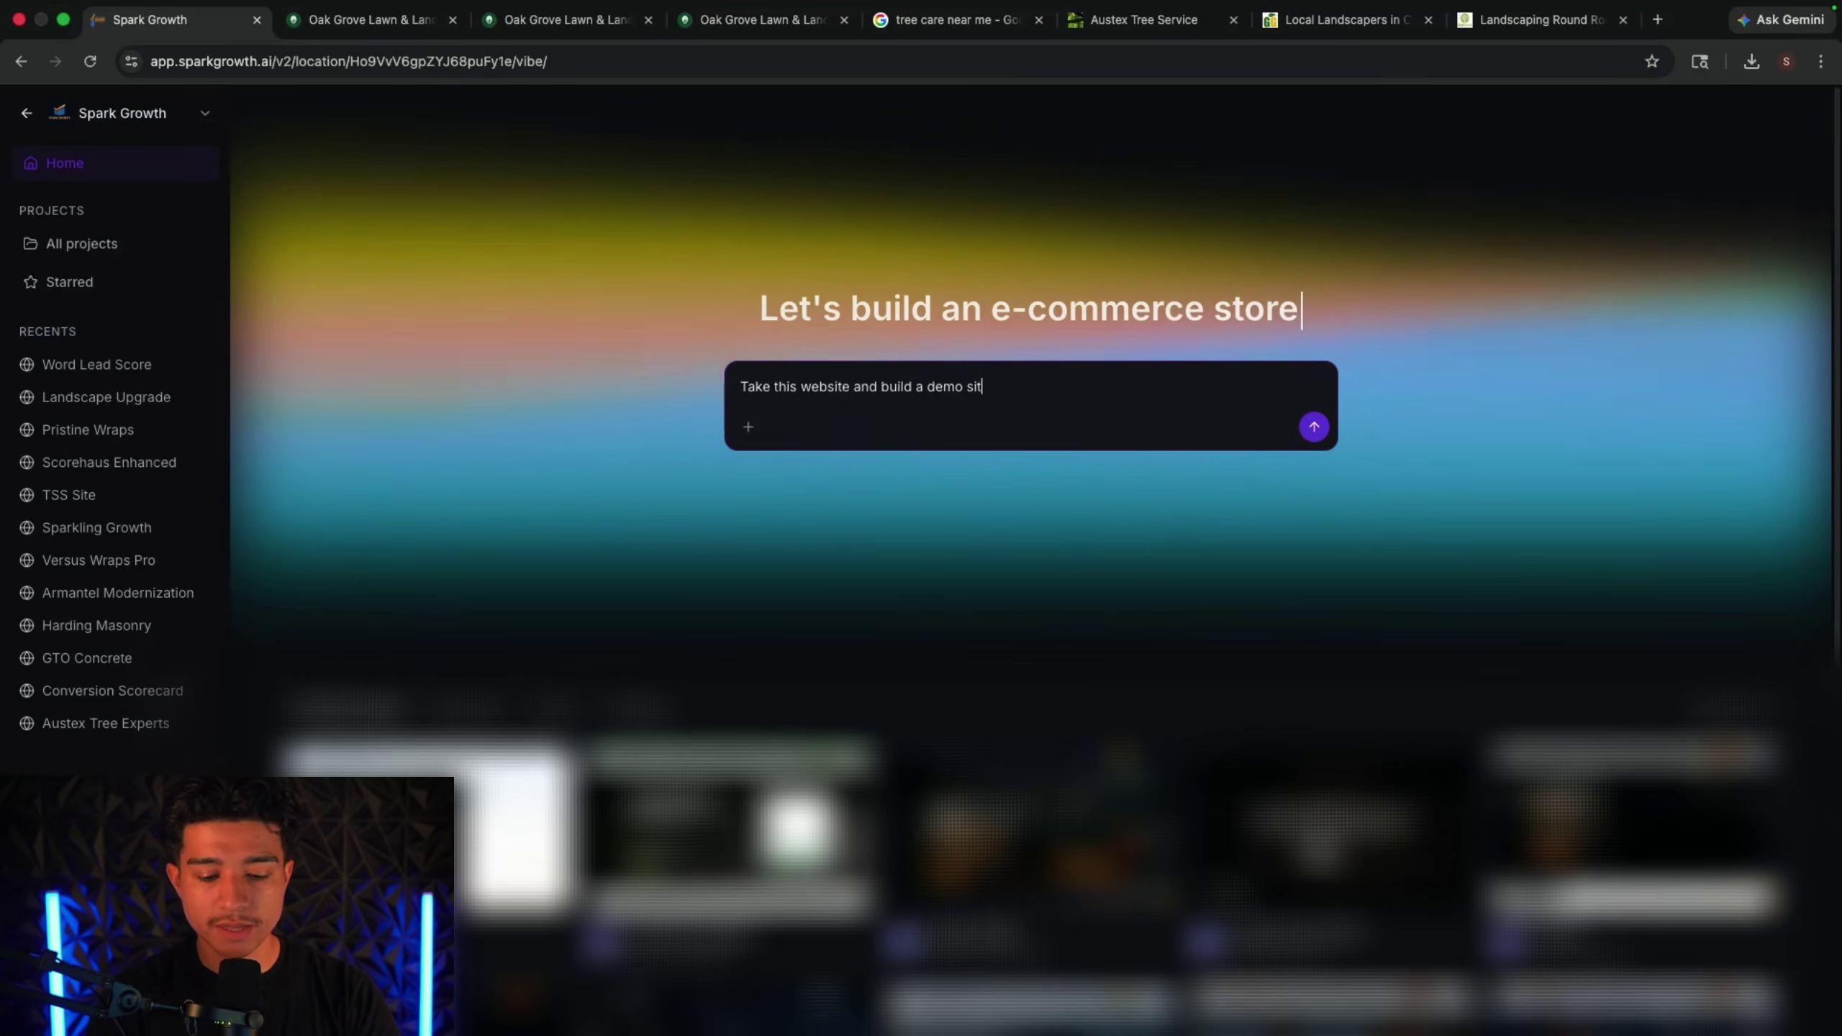
type("one pager and")
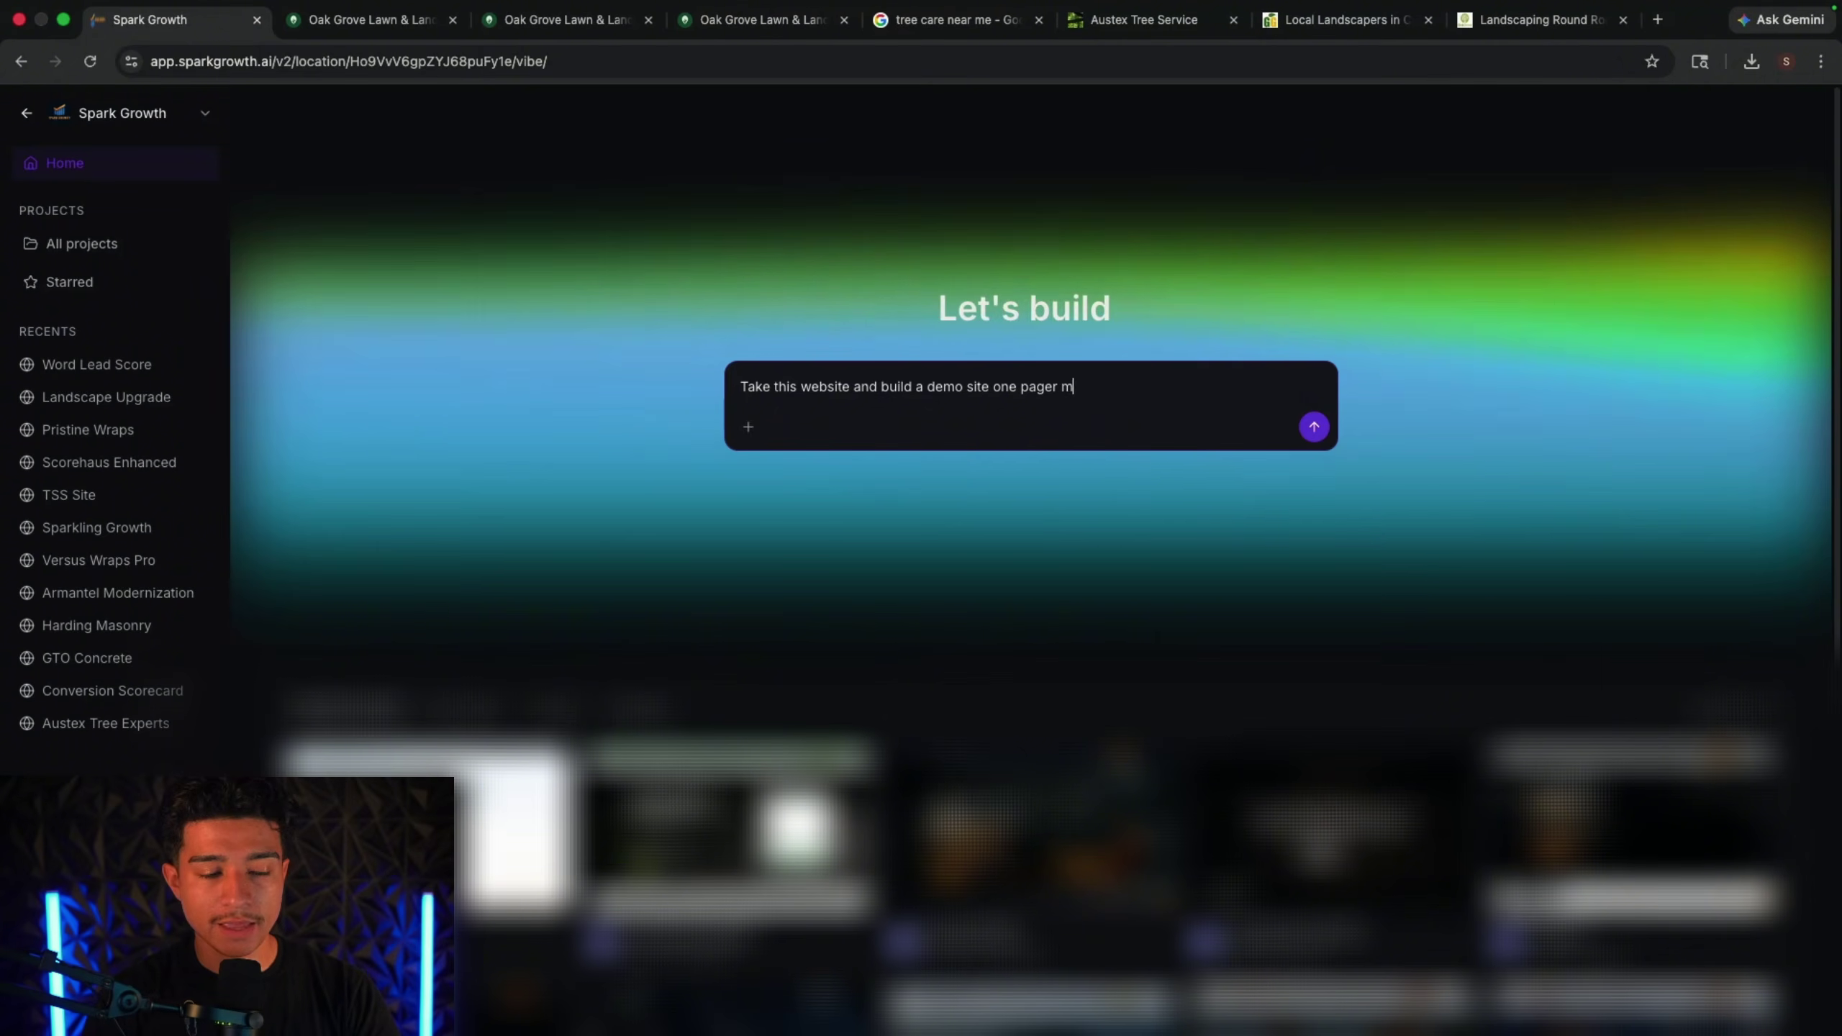
type(" make it look")
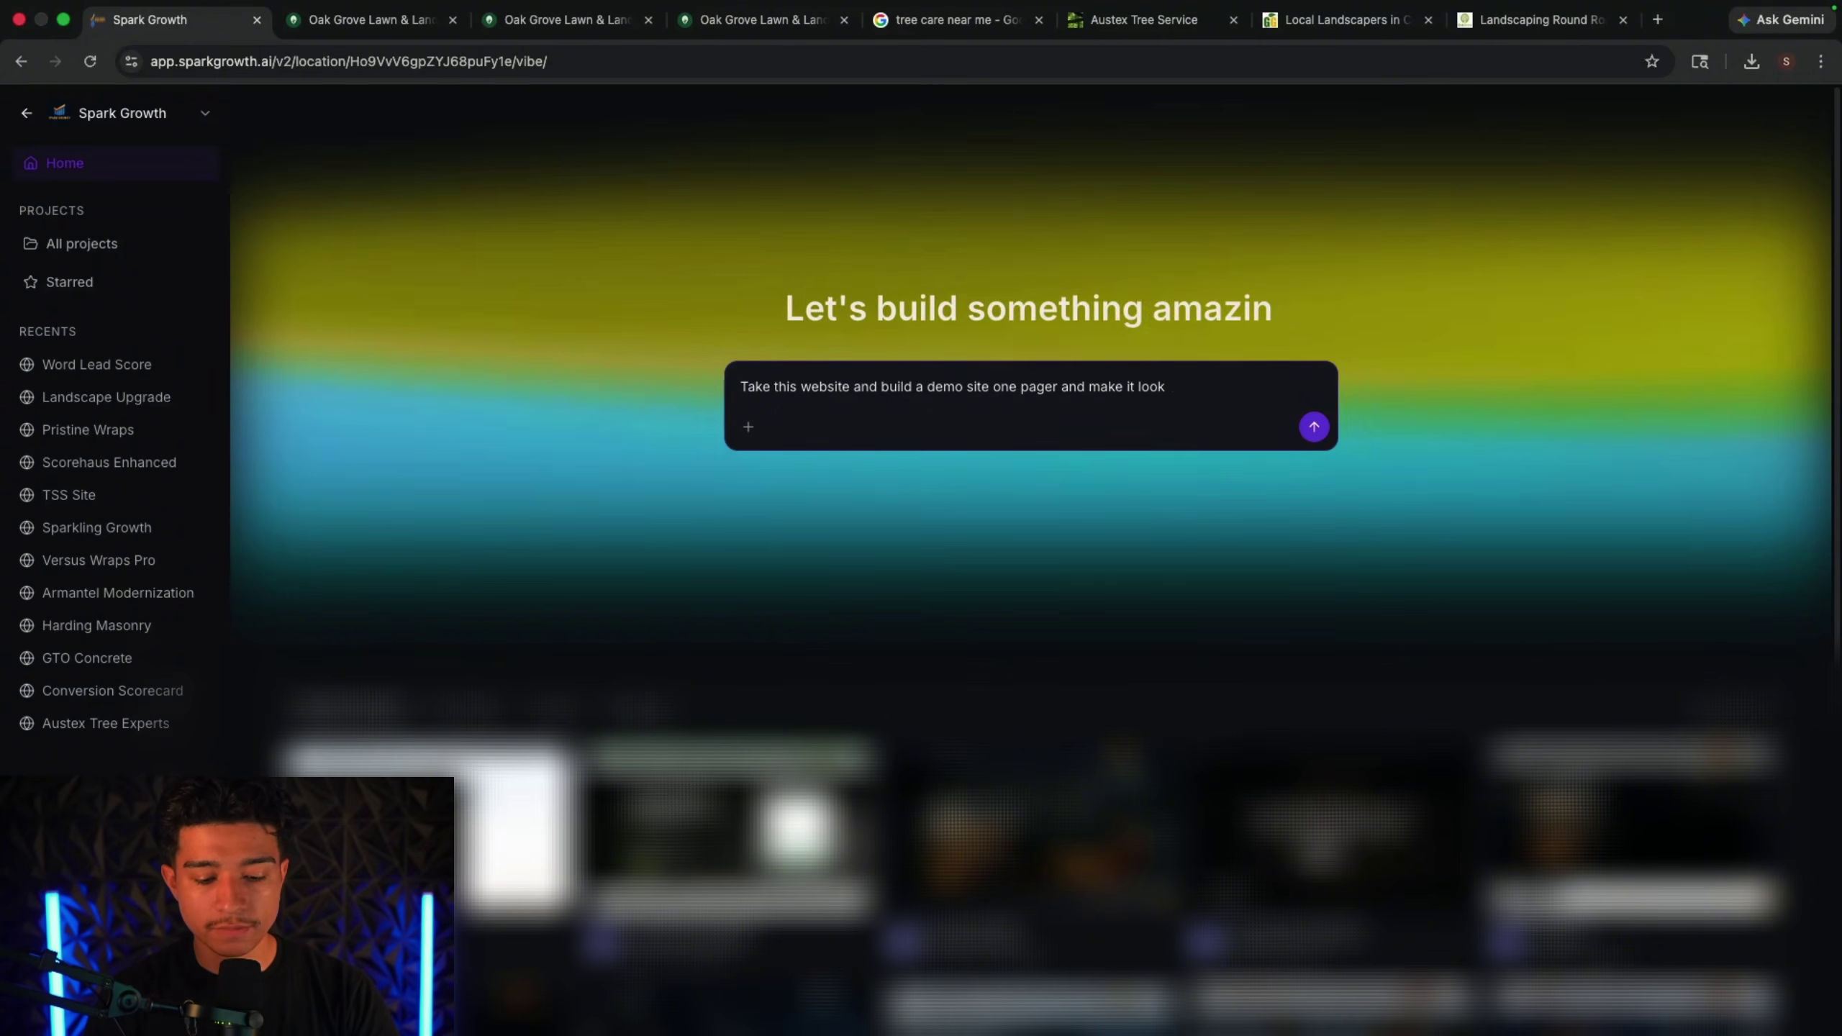
type(" very nice and profe")
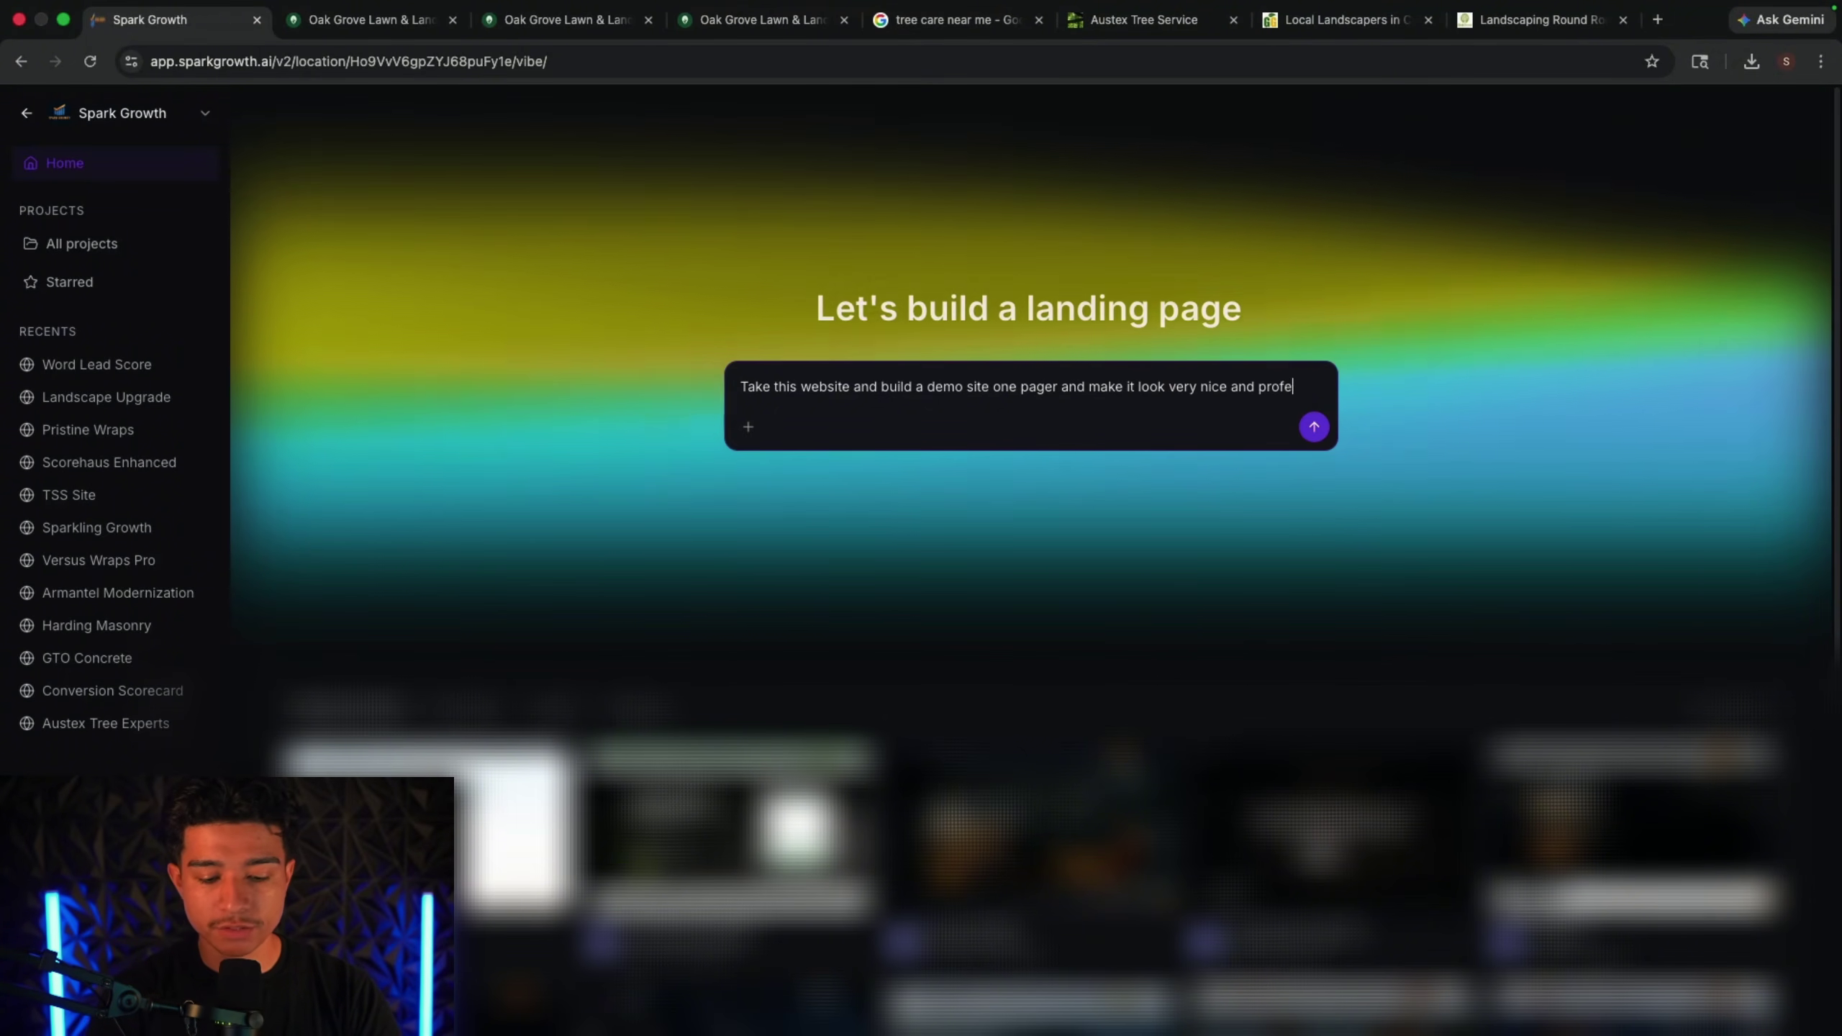
type("ssional and add a")
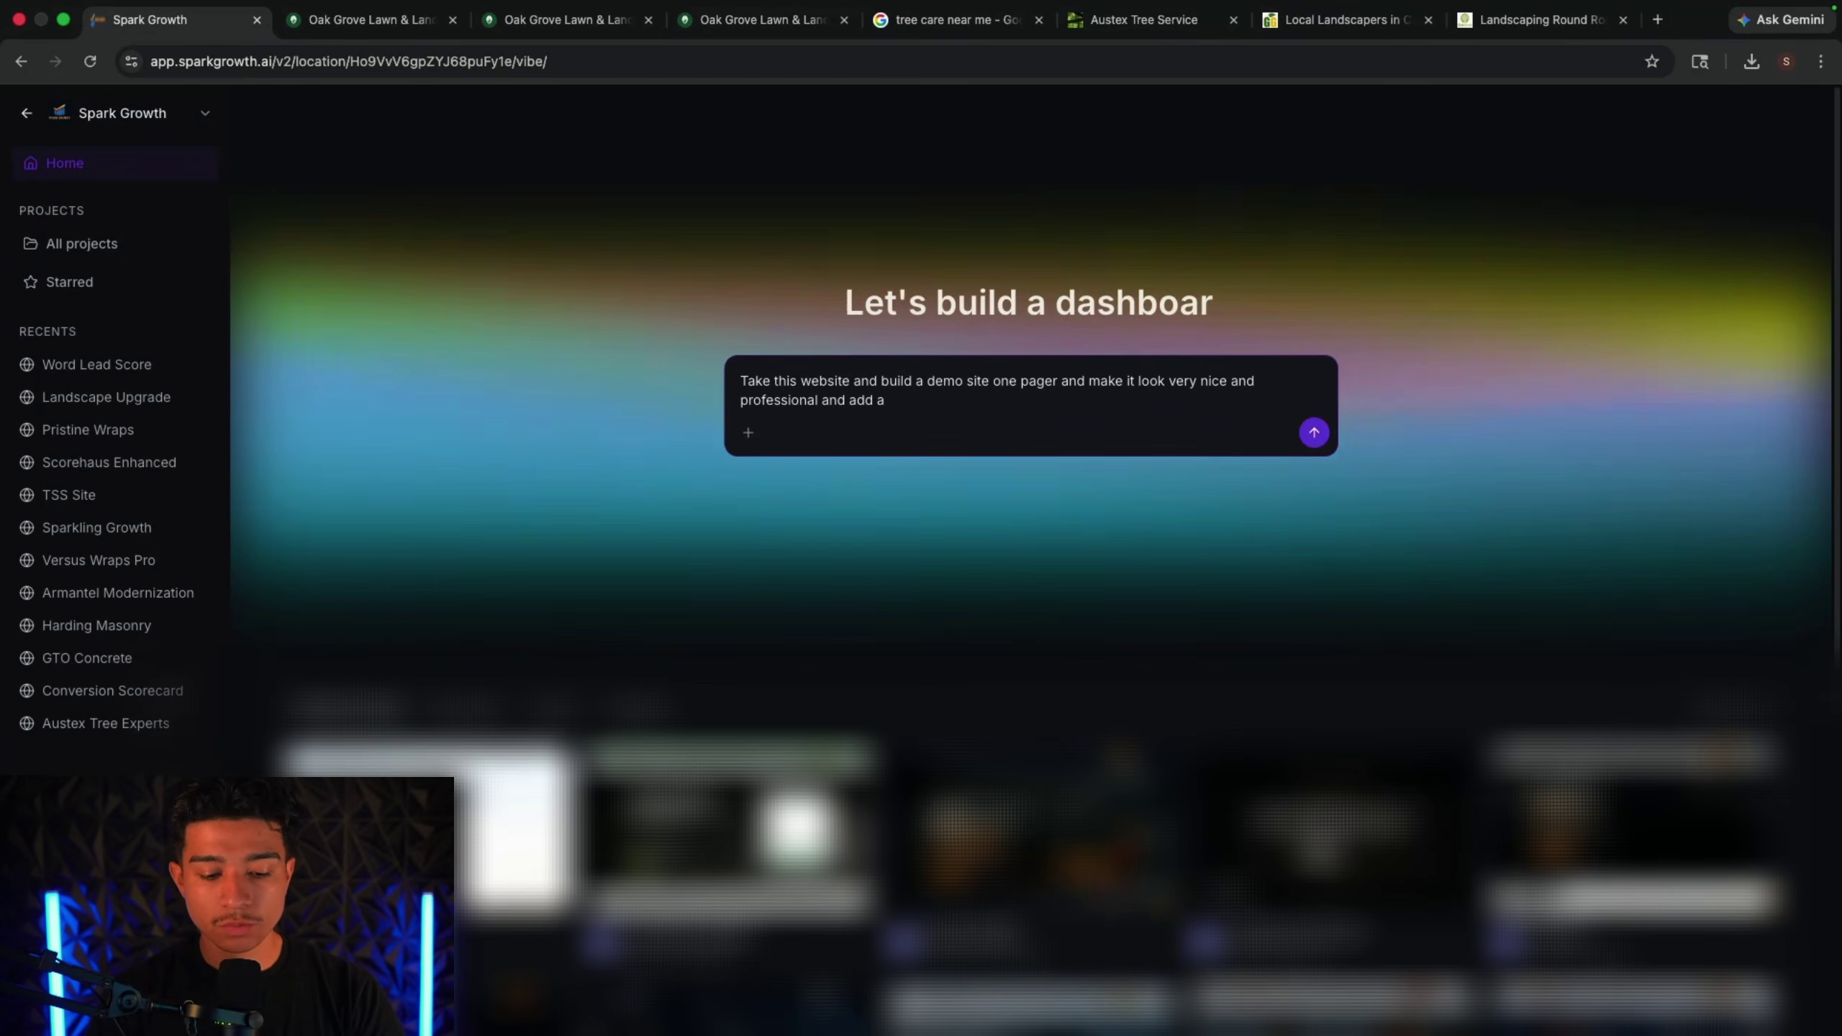
Step: Complete the prompt with a widget that fits this industry and is user friendly to someone on the site, correcting "indutsty", and submit it
type(" widget on the site th")
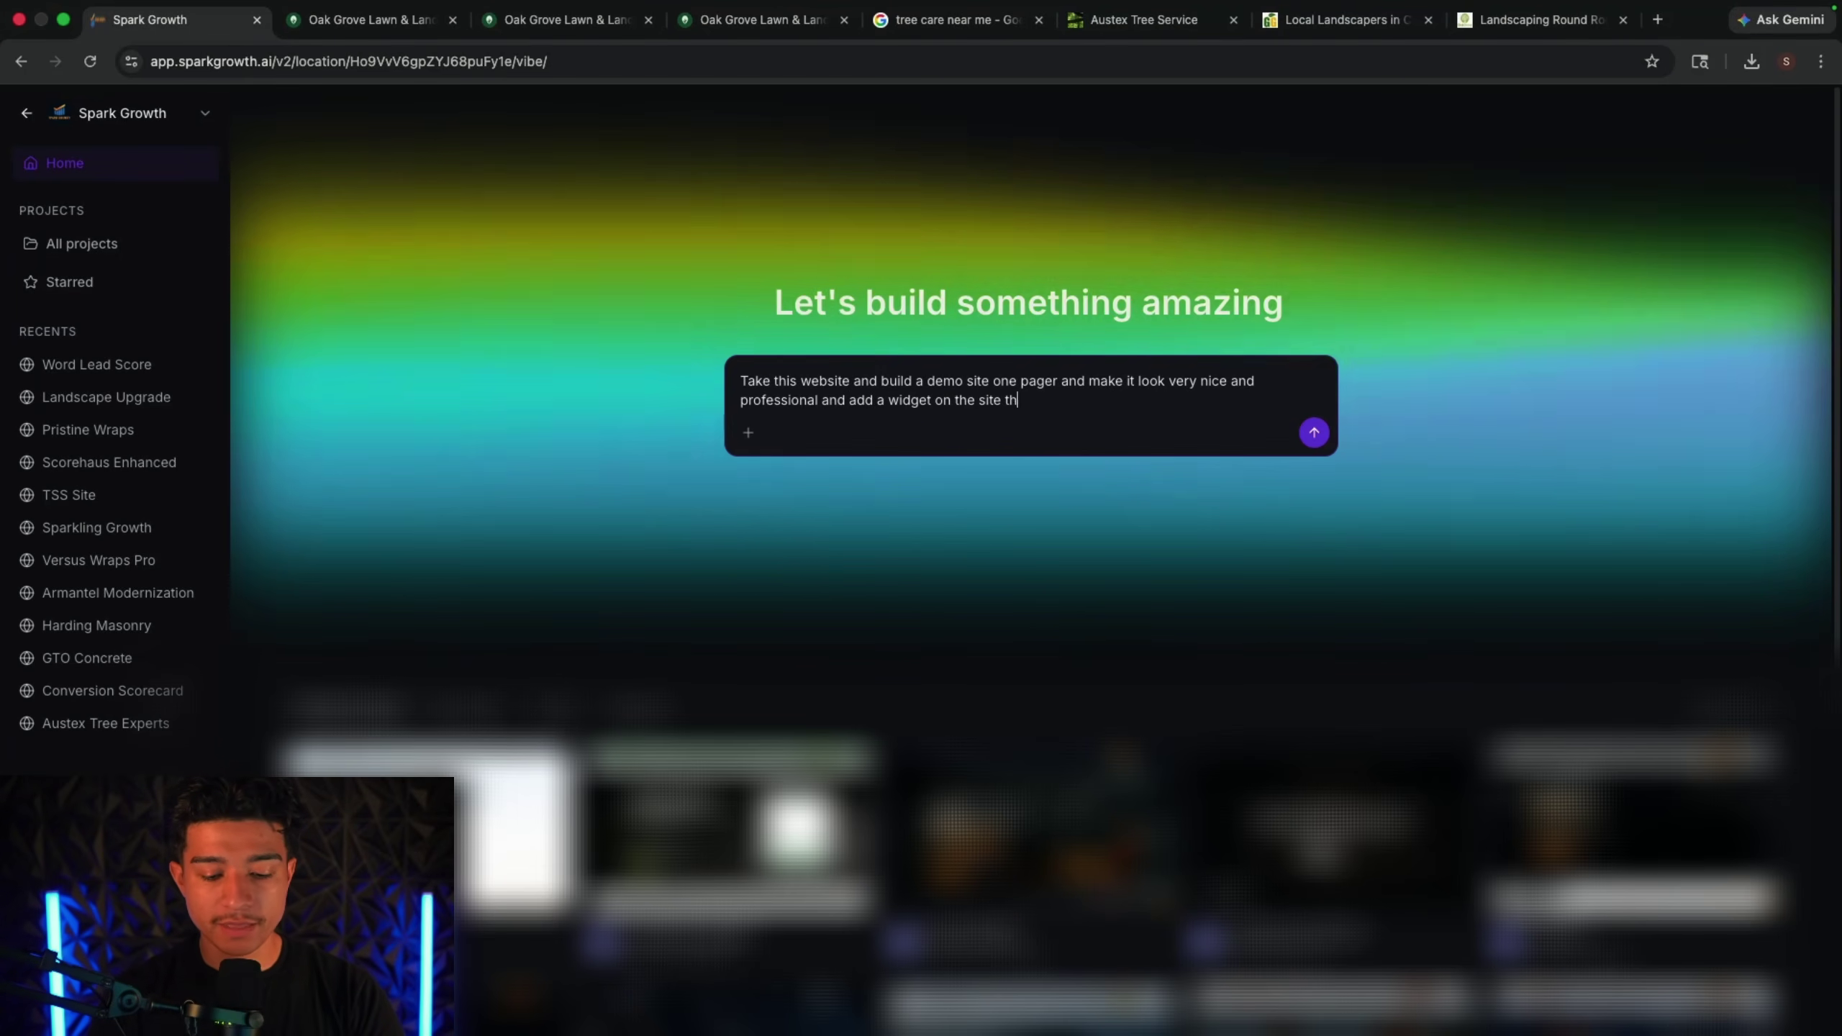
type("at you think would fi")
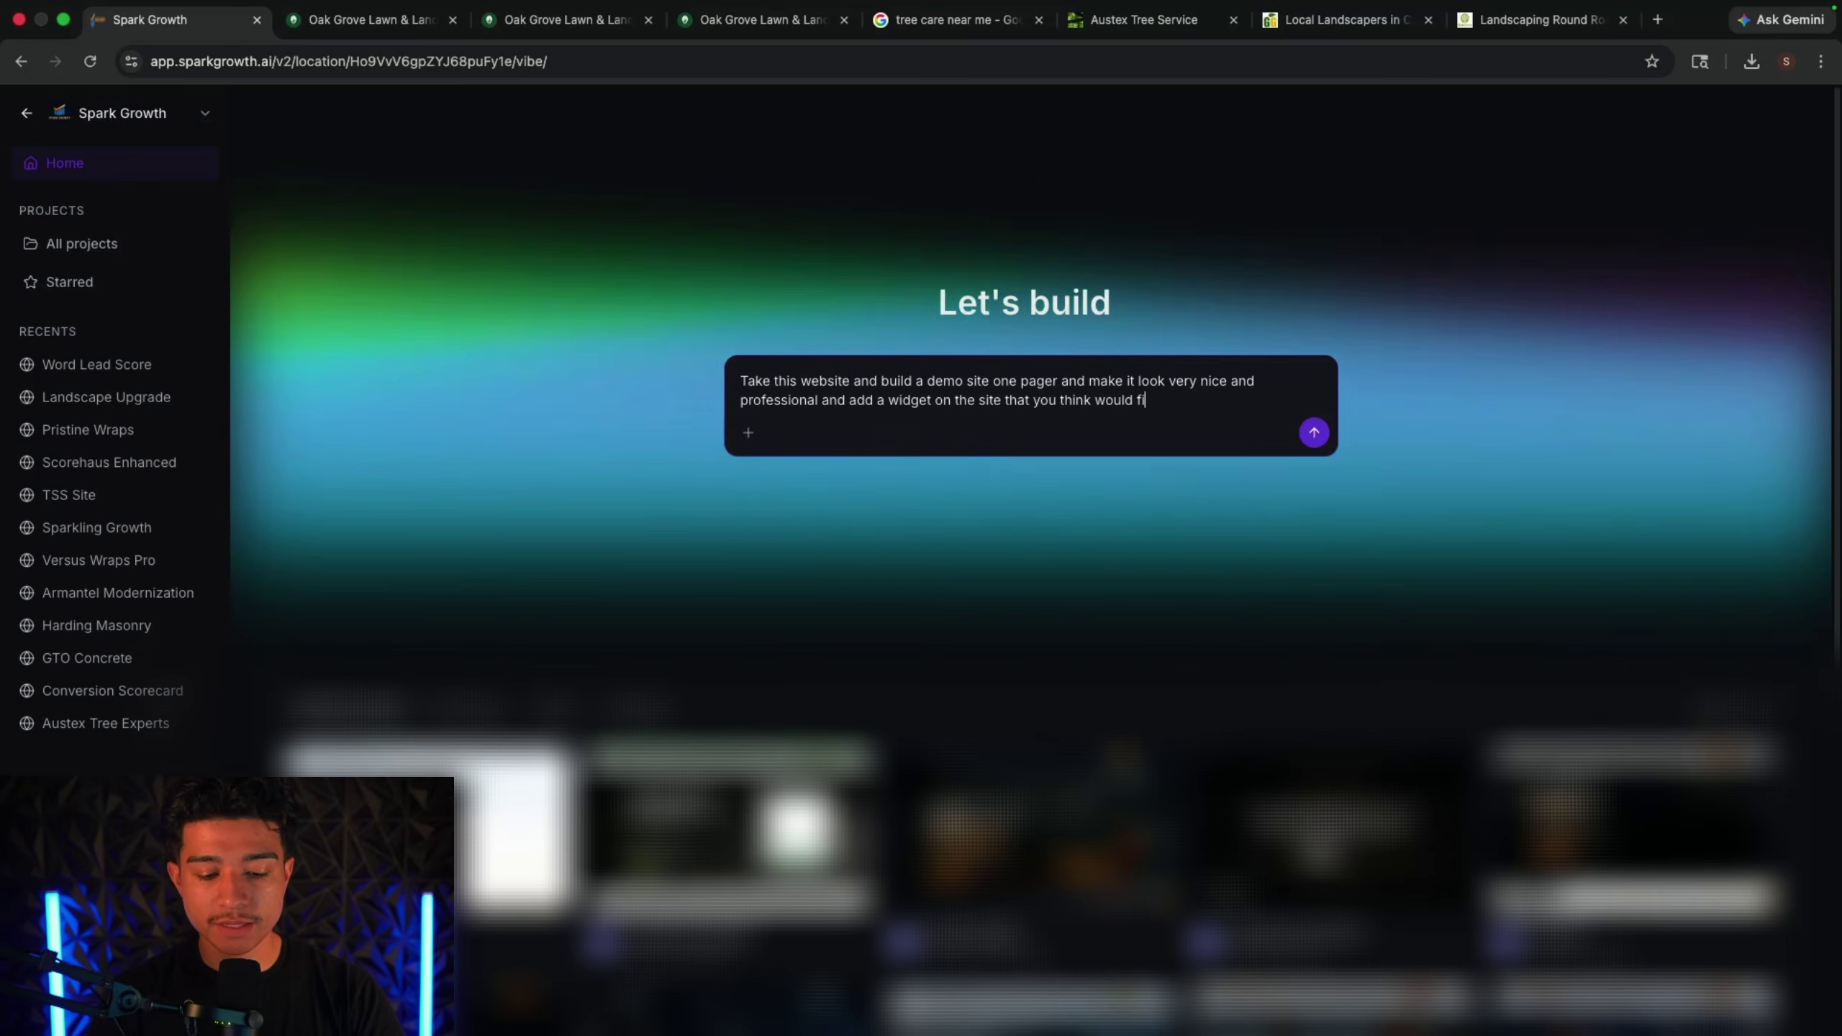
type("t this indutsty")
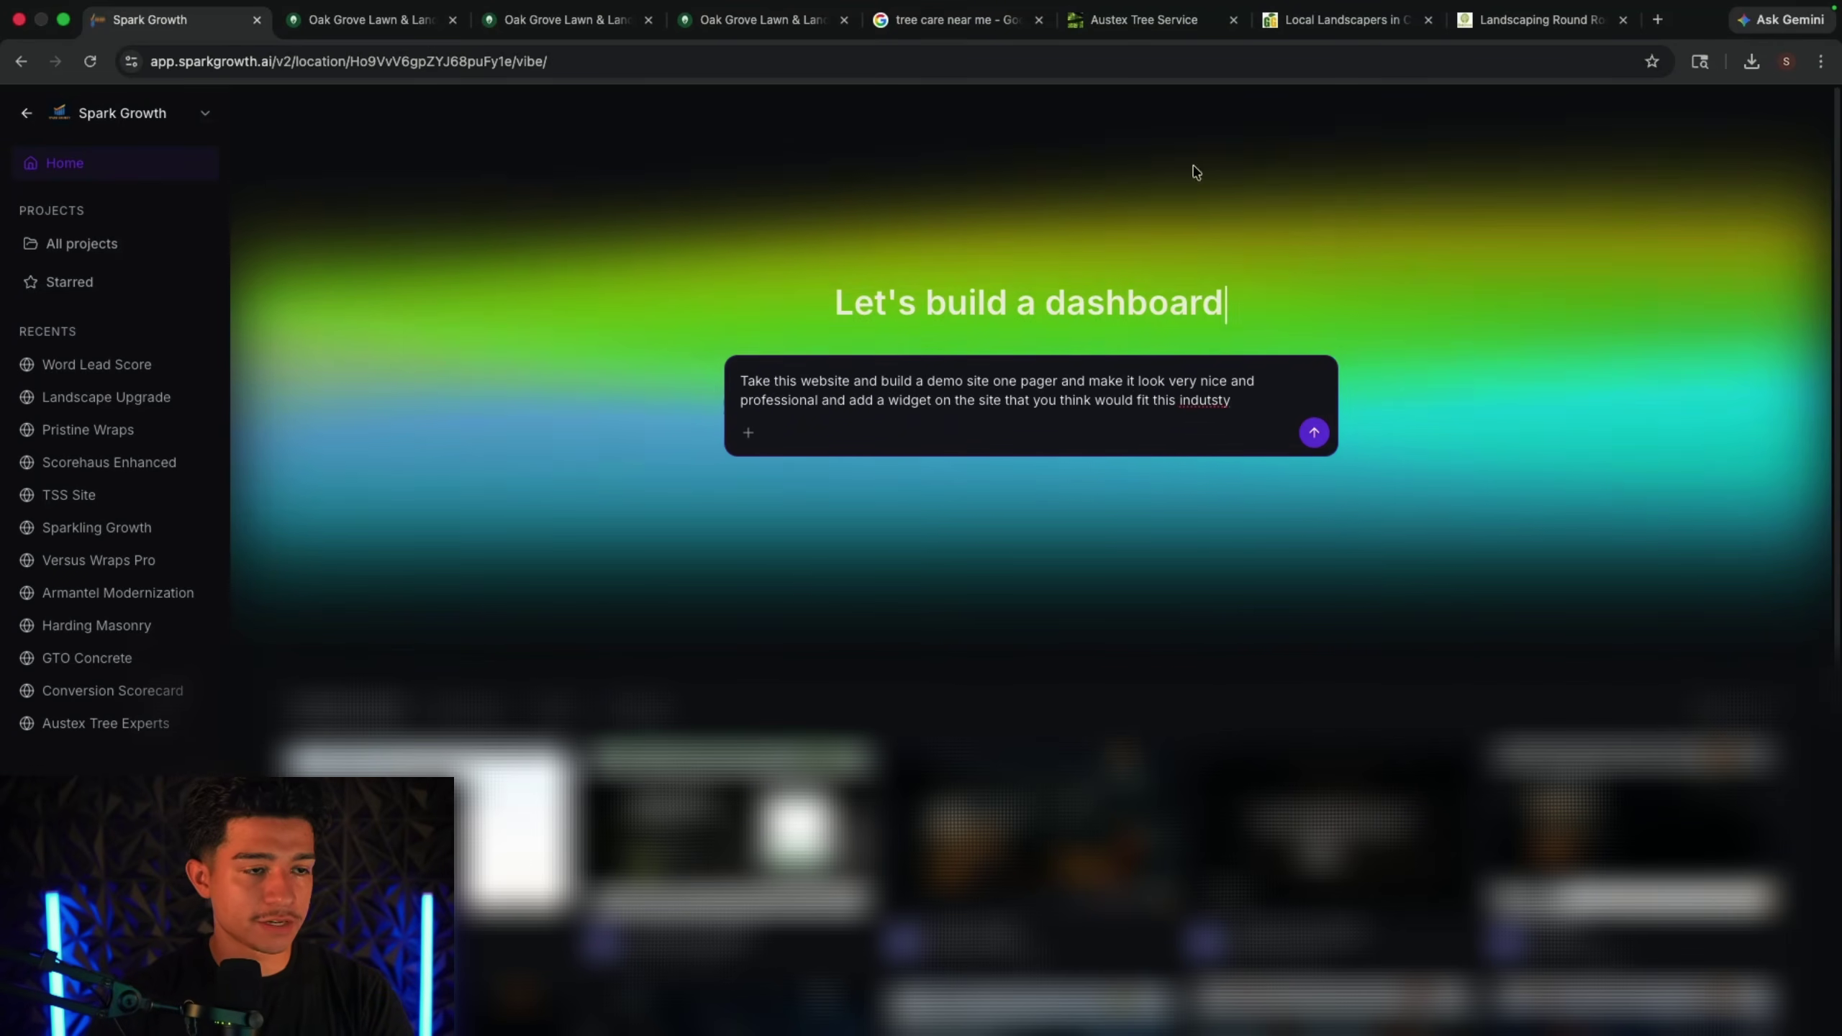
right_click(1202, 400)
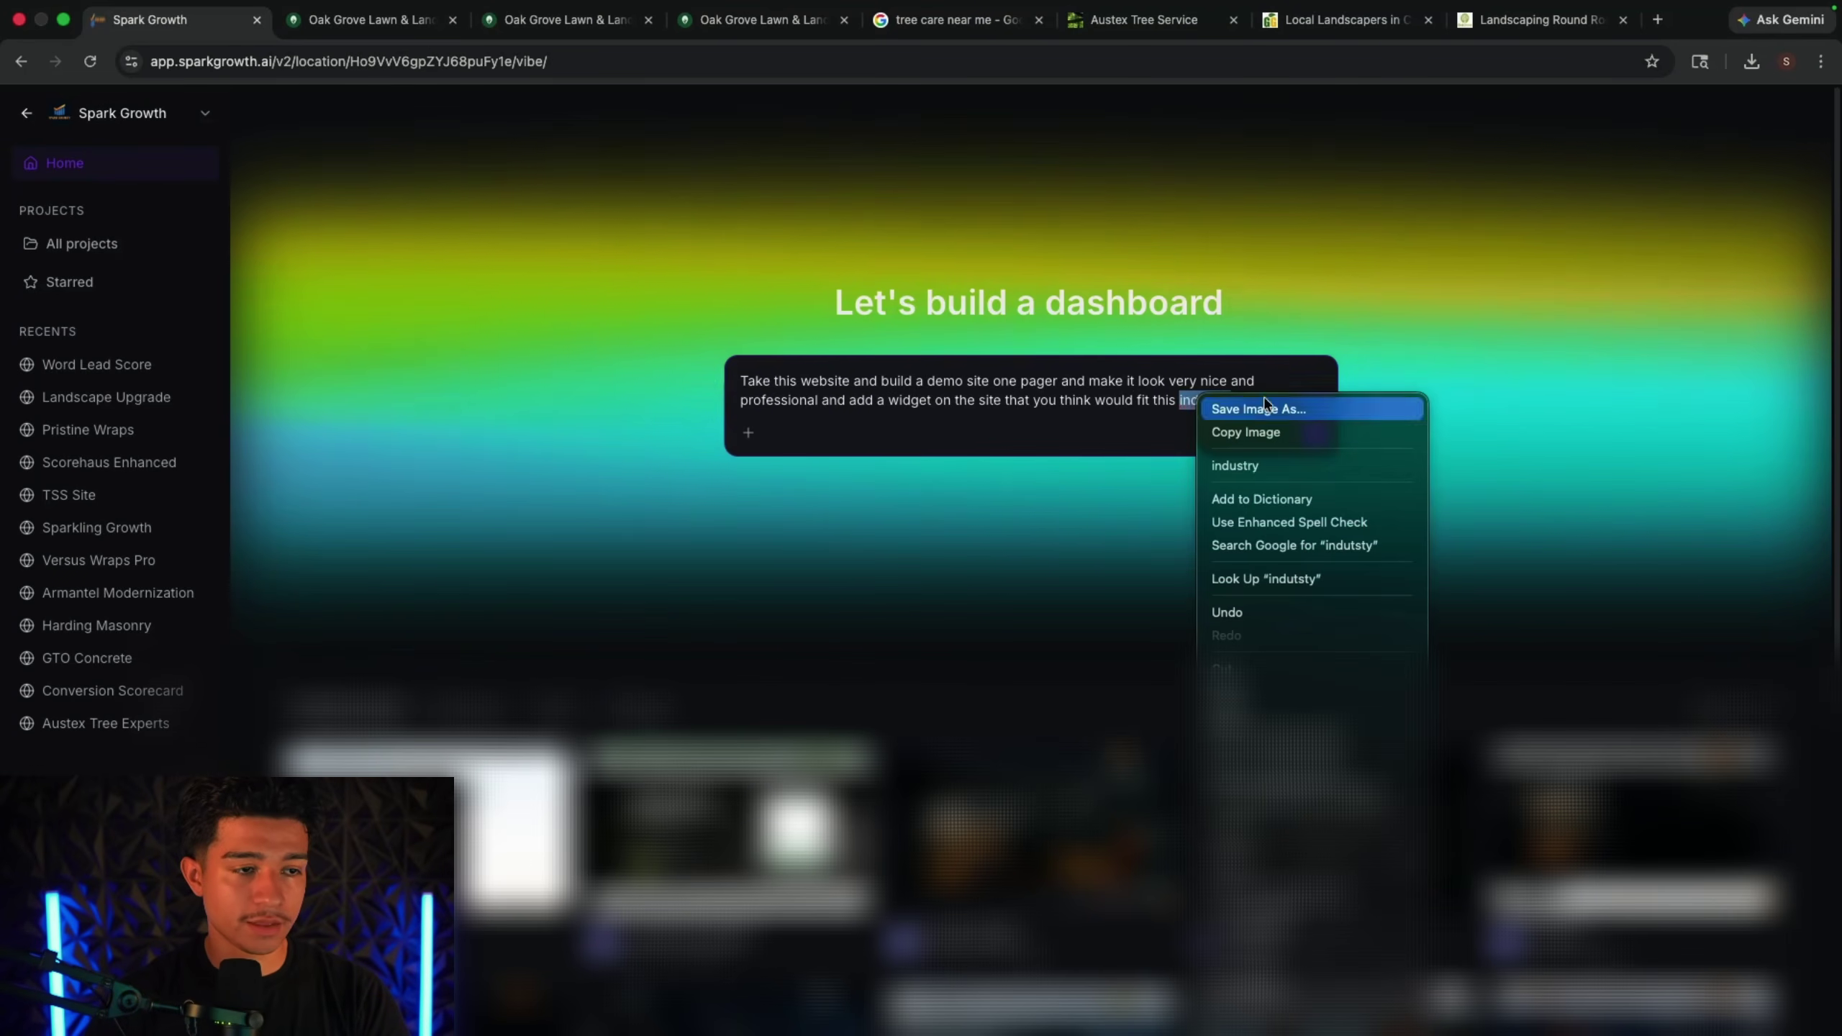
left_click(1234, 464)
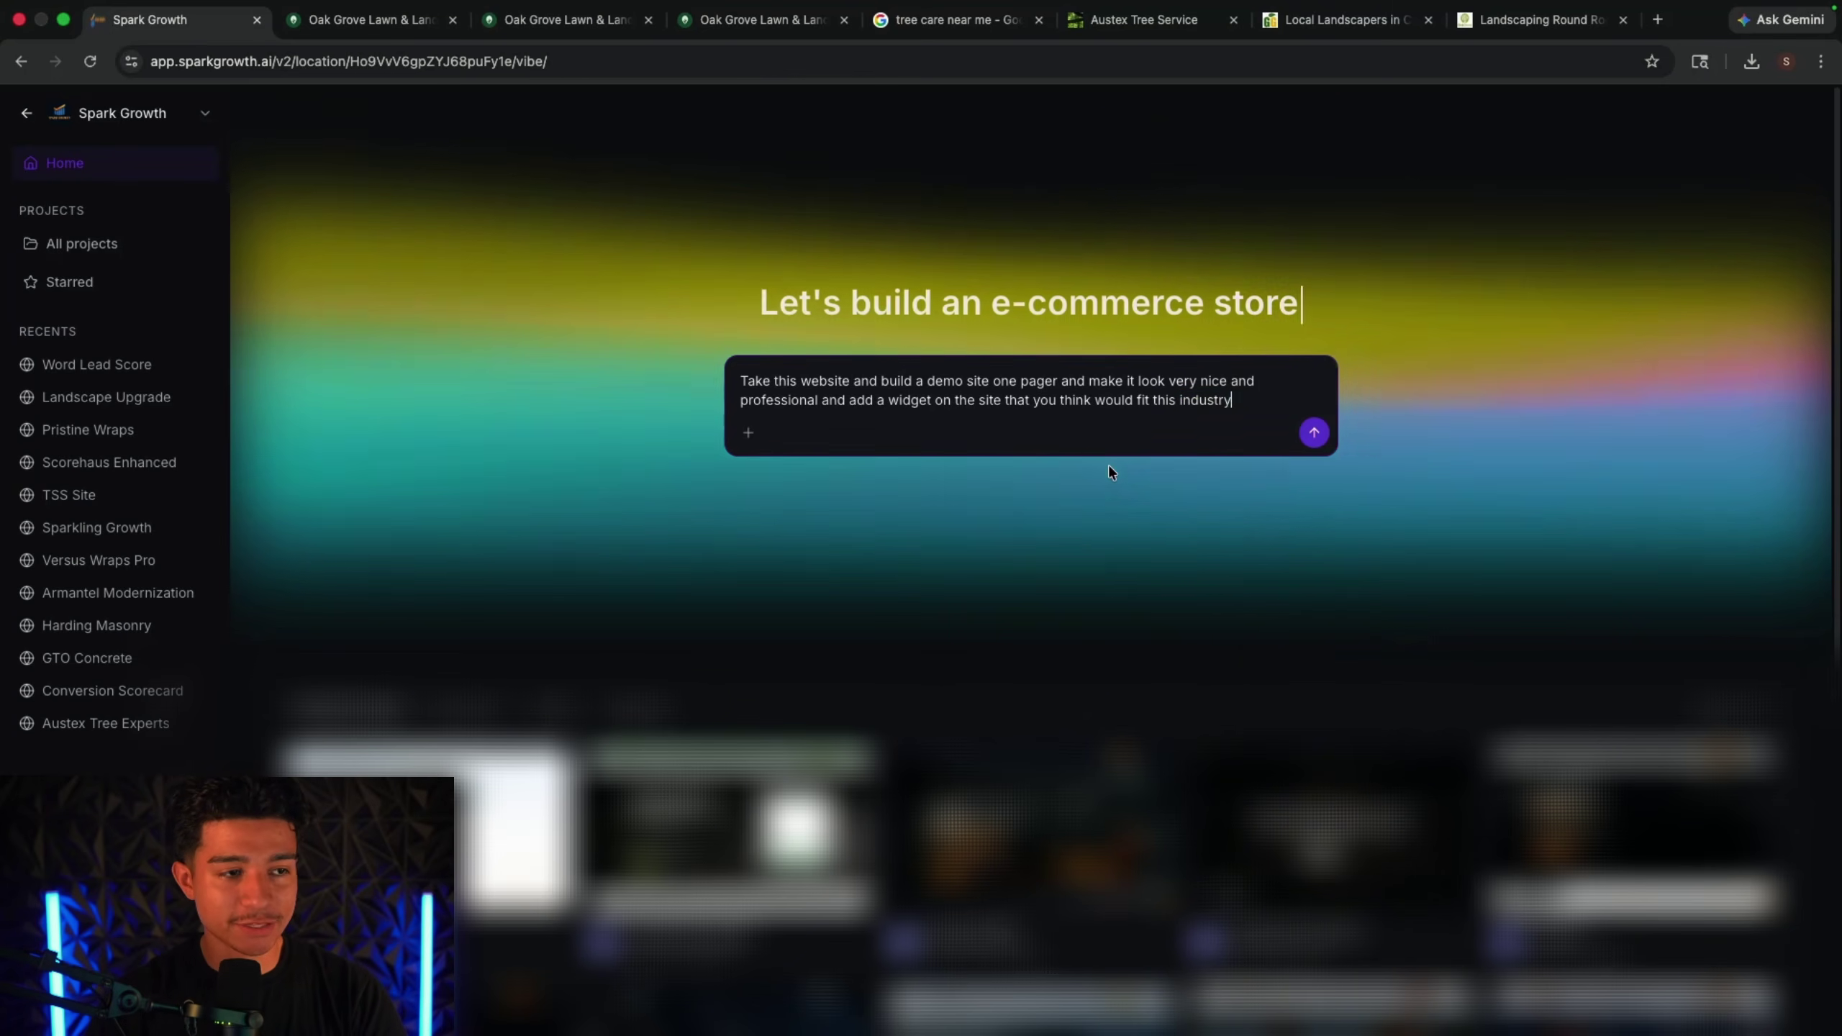
type("and is")
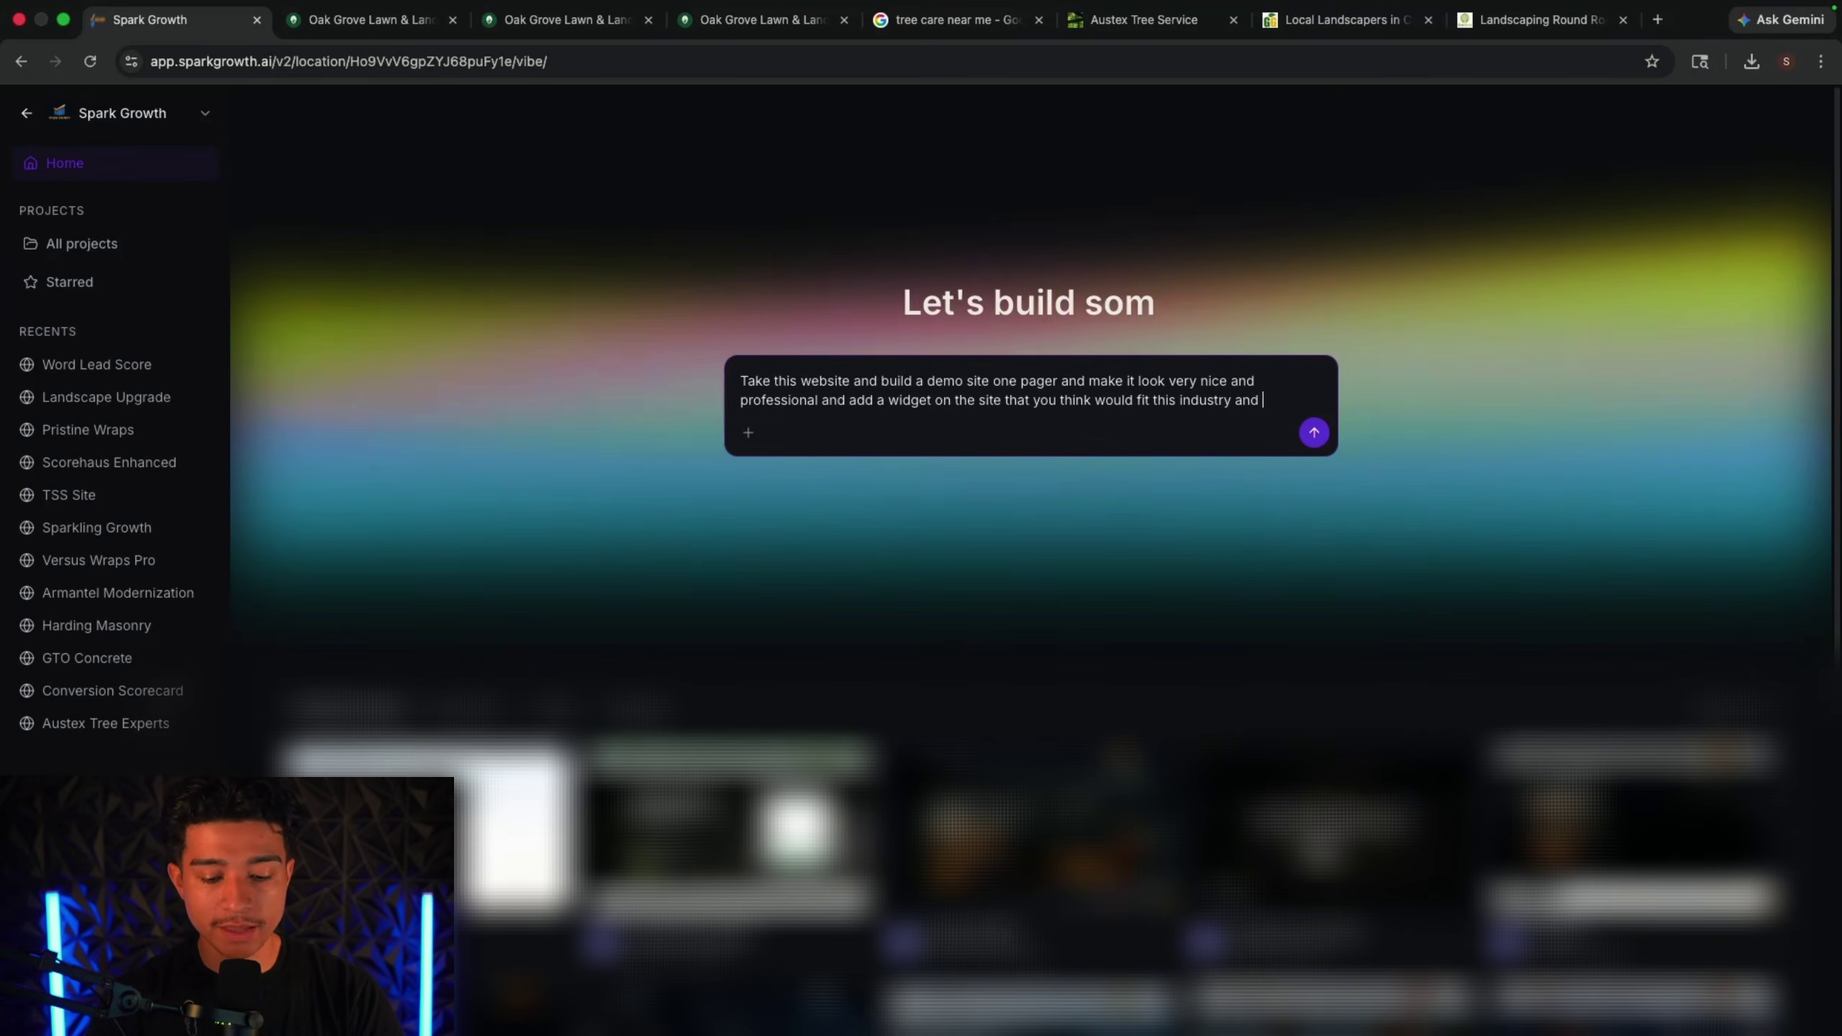
type(" user frienldy to someone on the site")
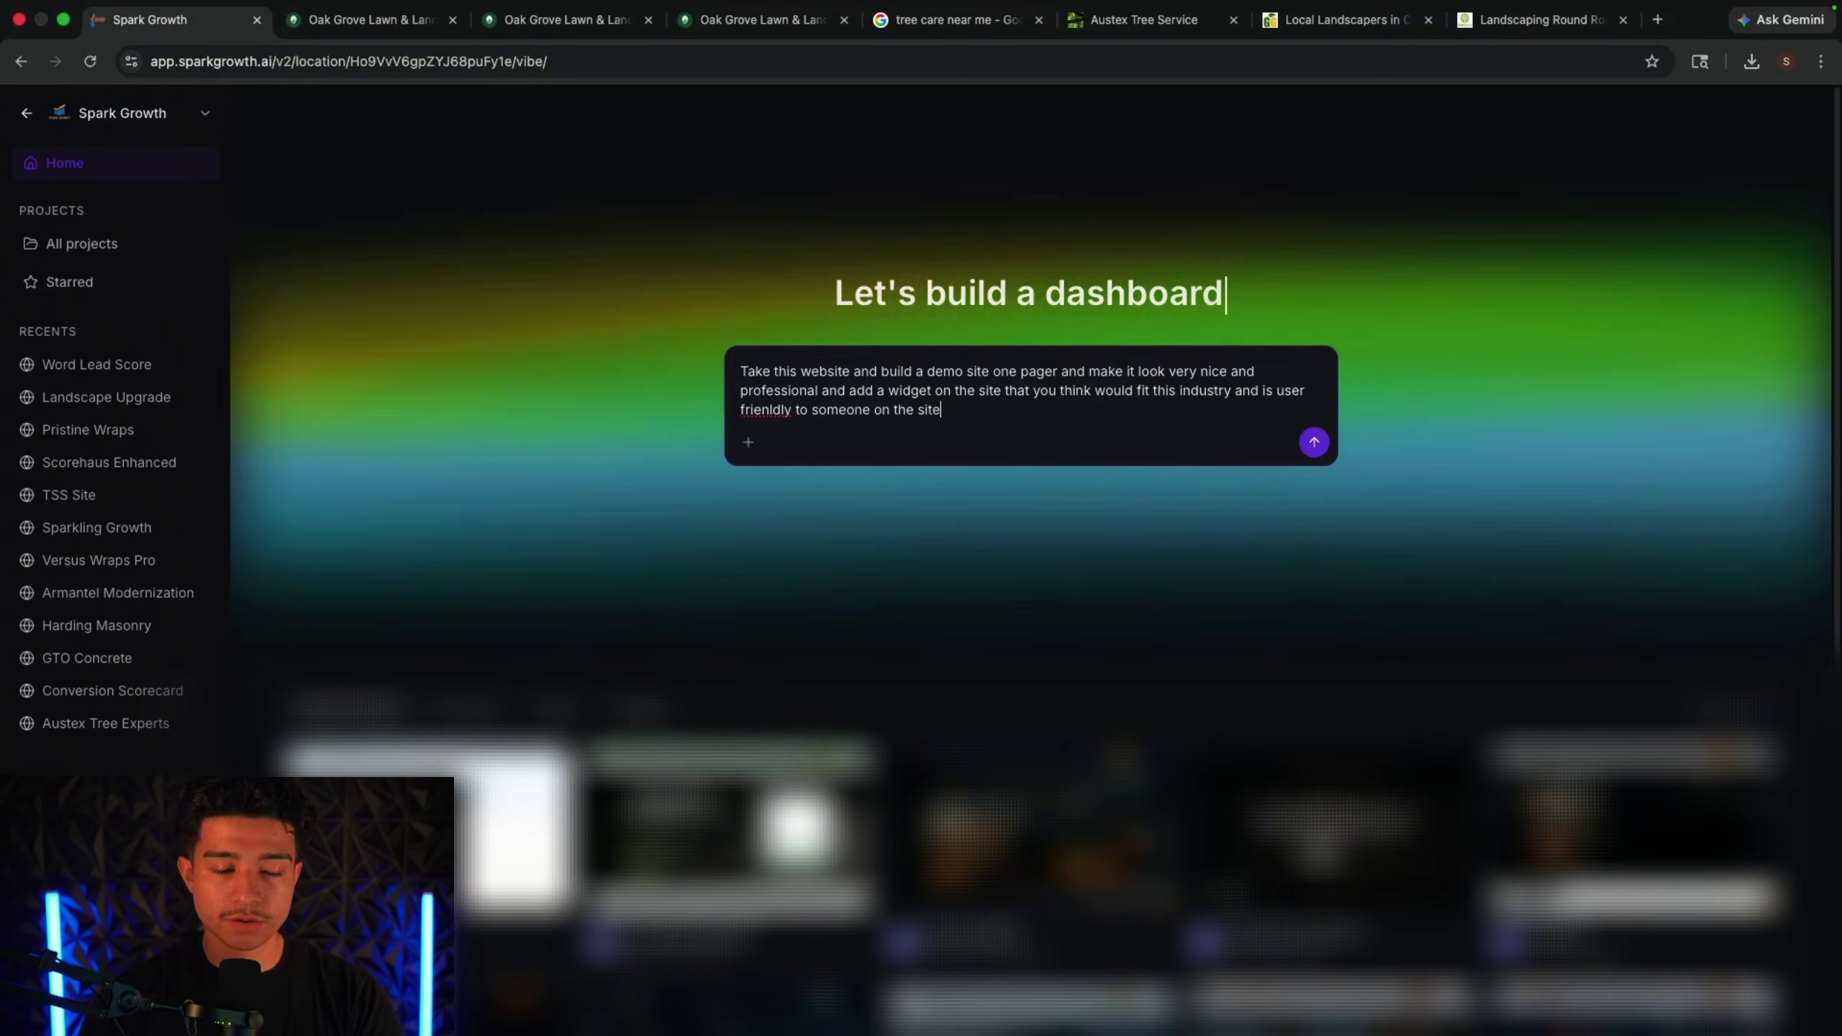
left_click(1317, 443)
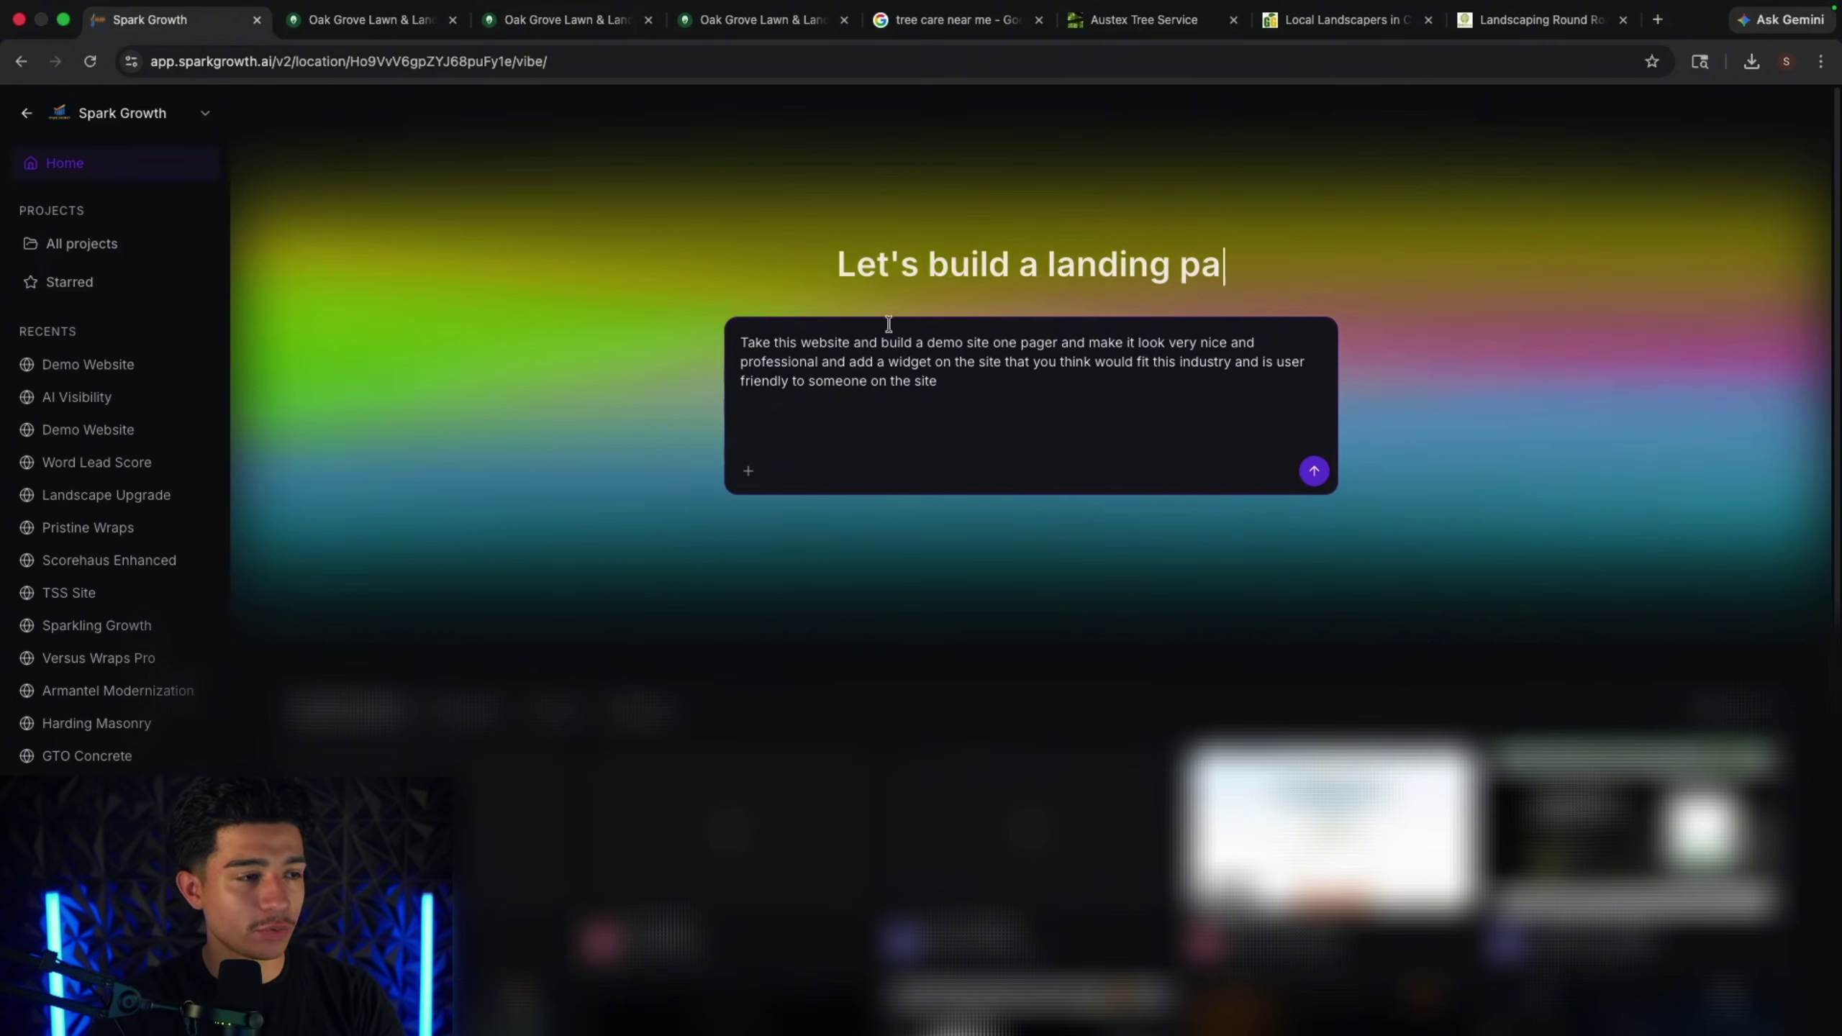
key("BackSpace")
key("BackSpace")
key("BackSpace")
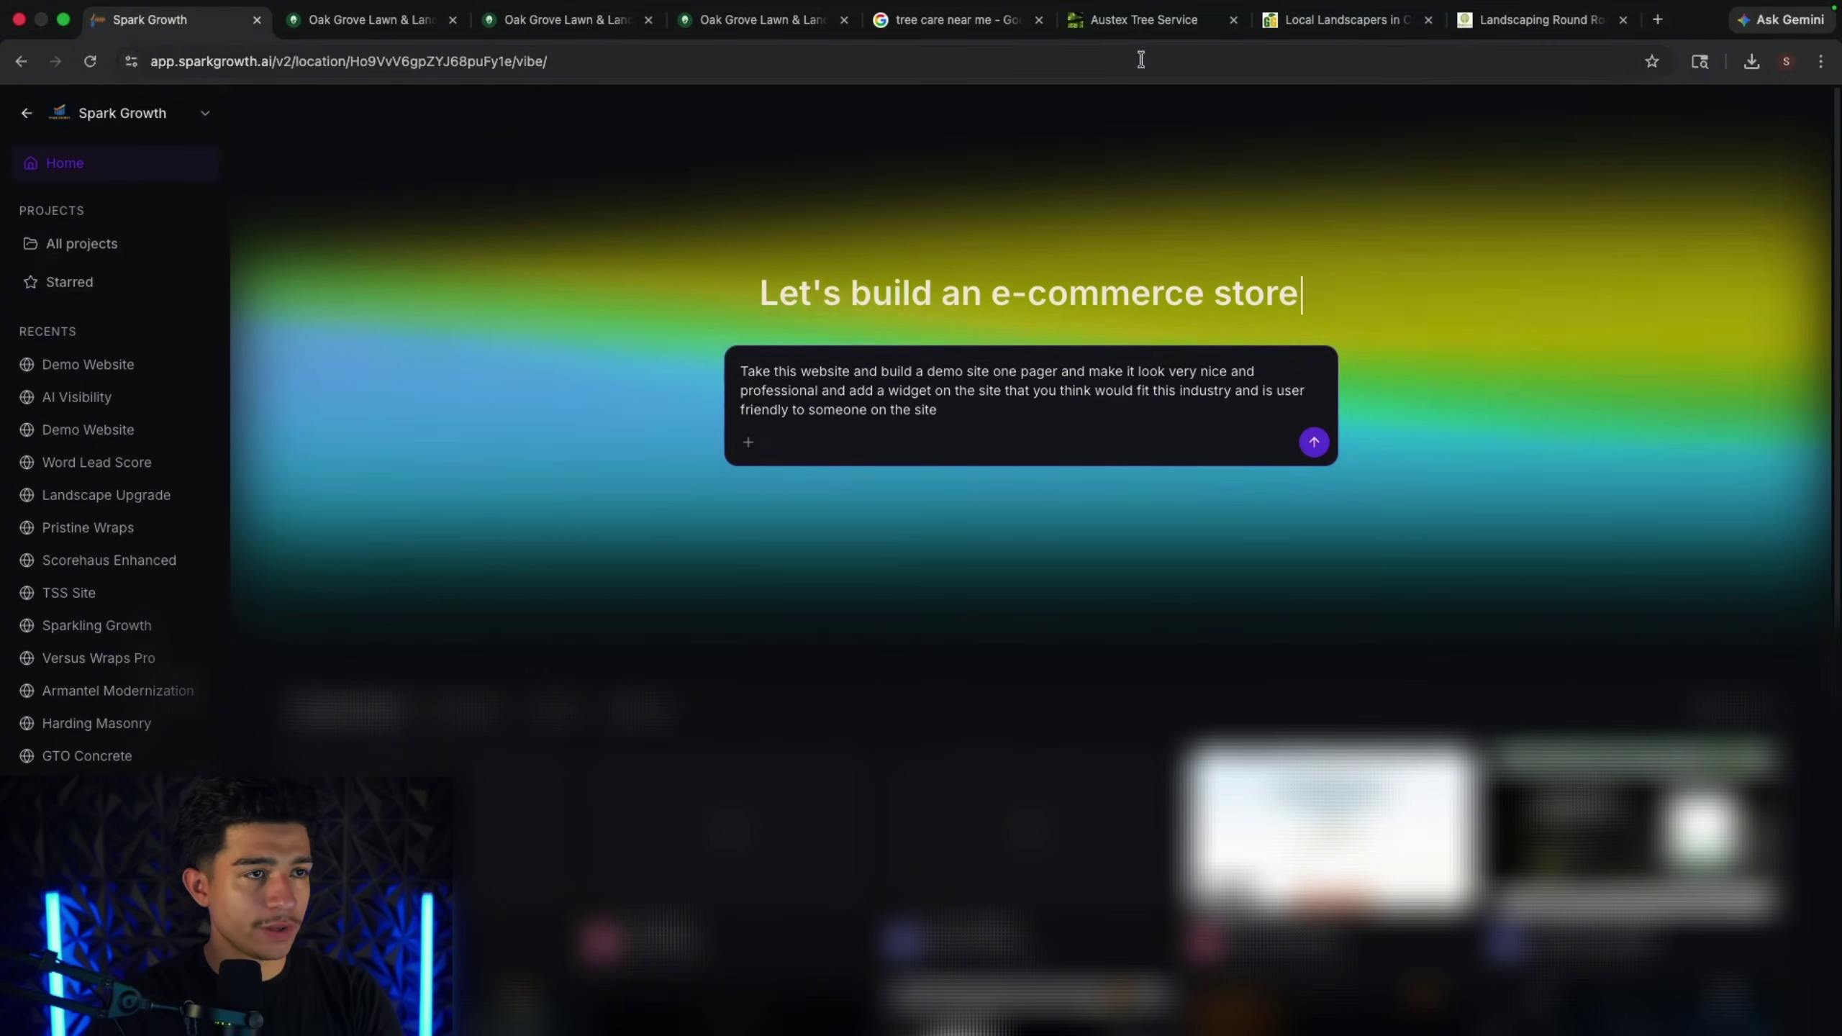
left_click(852, 361)
key("super+v")
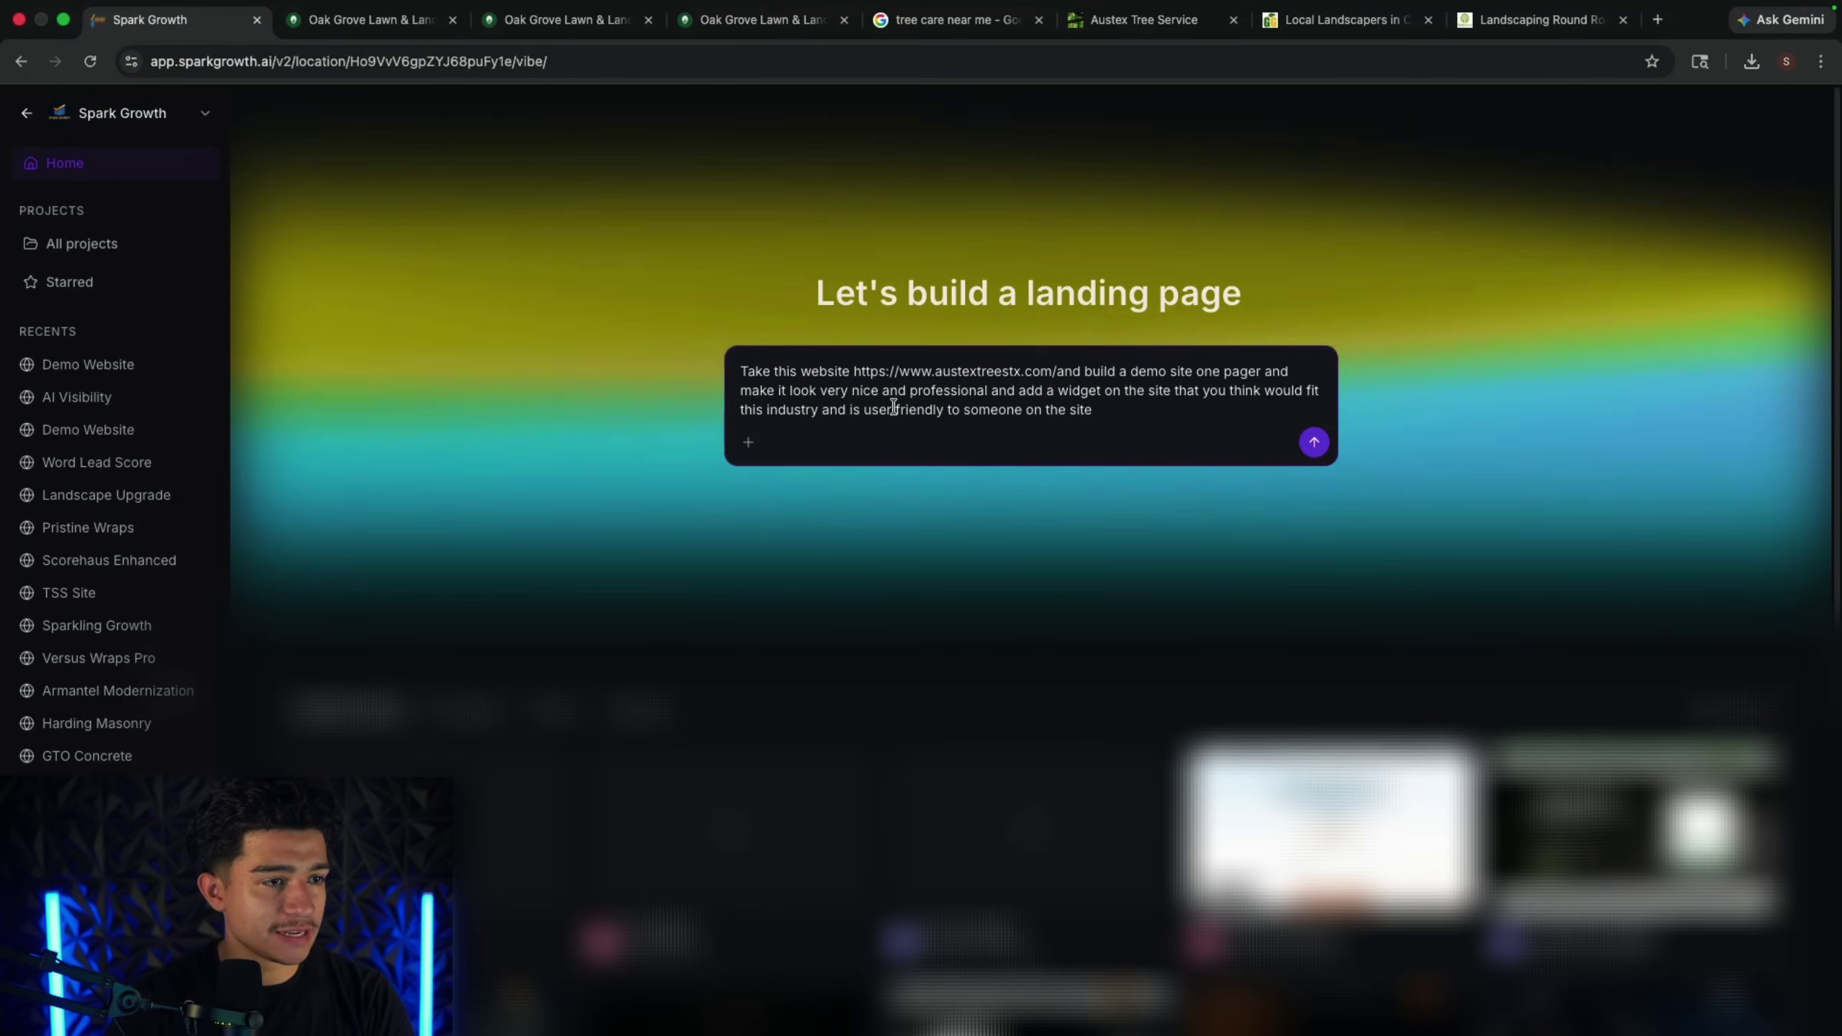
key("Return")
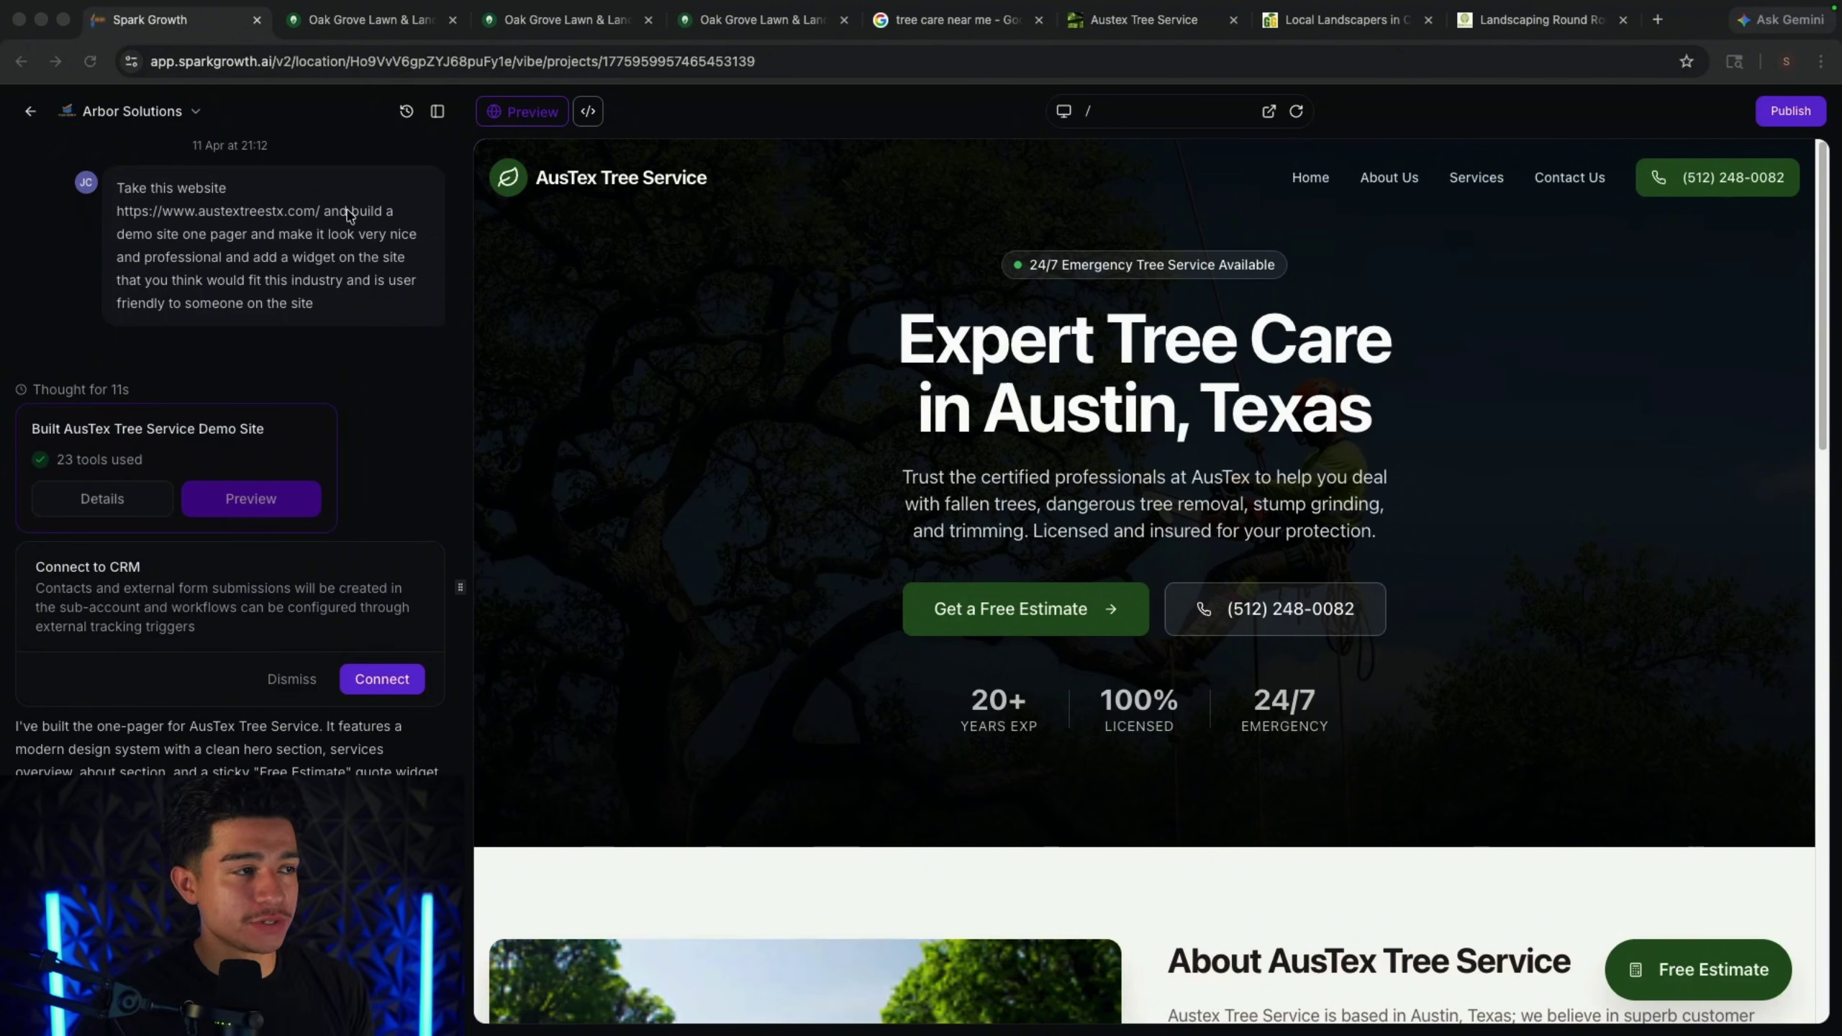
Step: Open the generated AusTex demo site in its own browser tab and place the original site's tab beside it
left_click(438, 111)
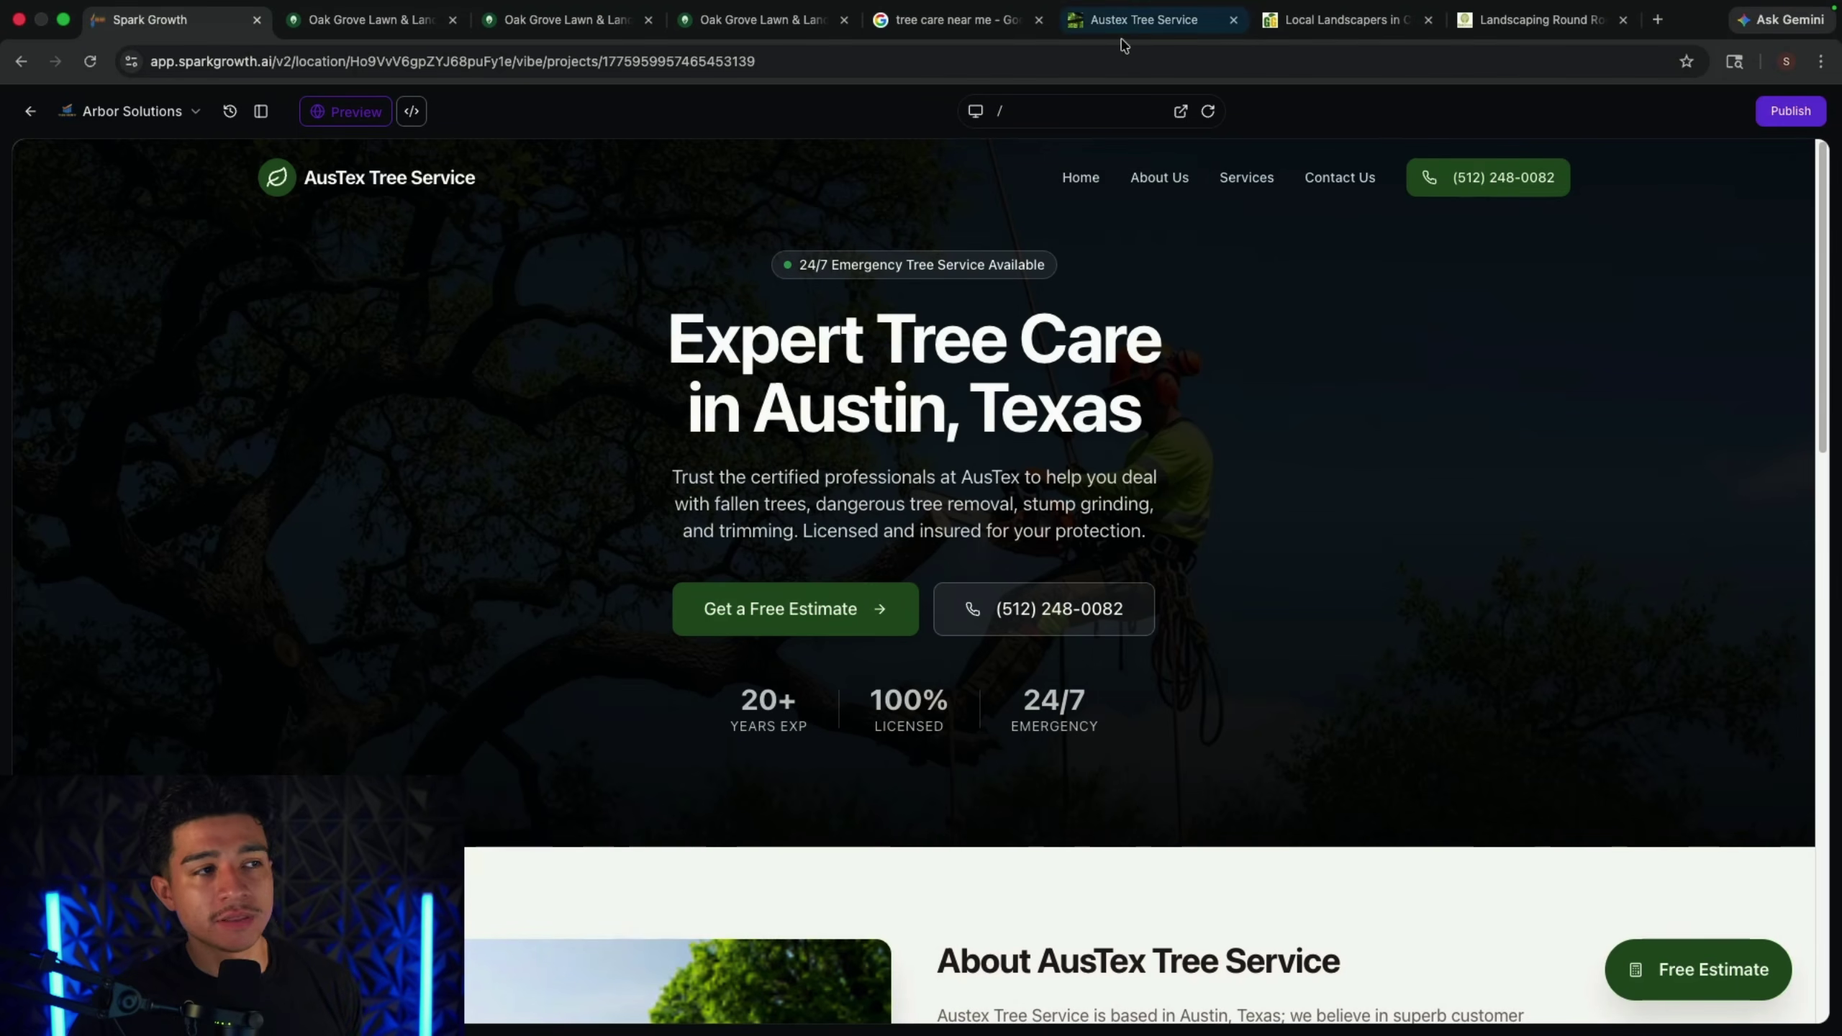
left_click(1180, 111)
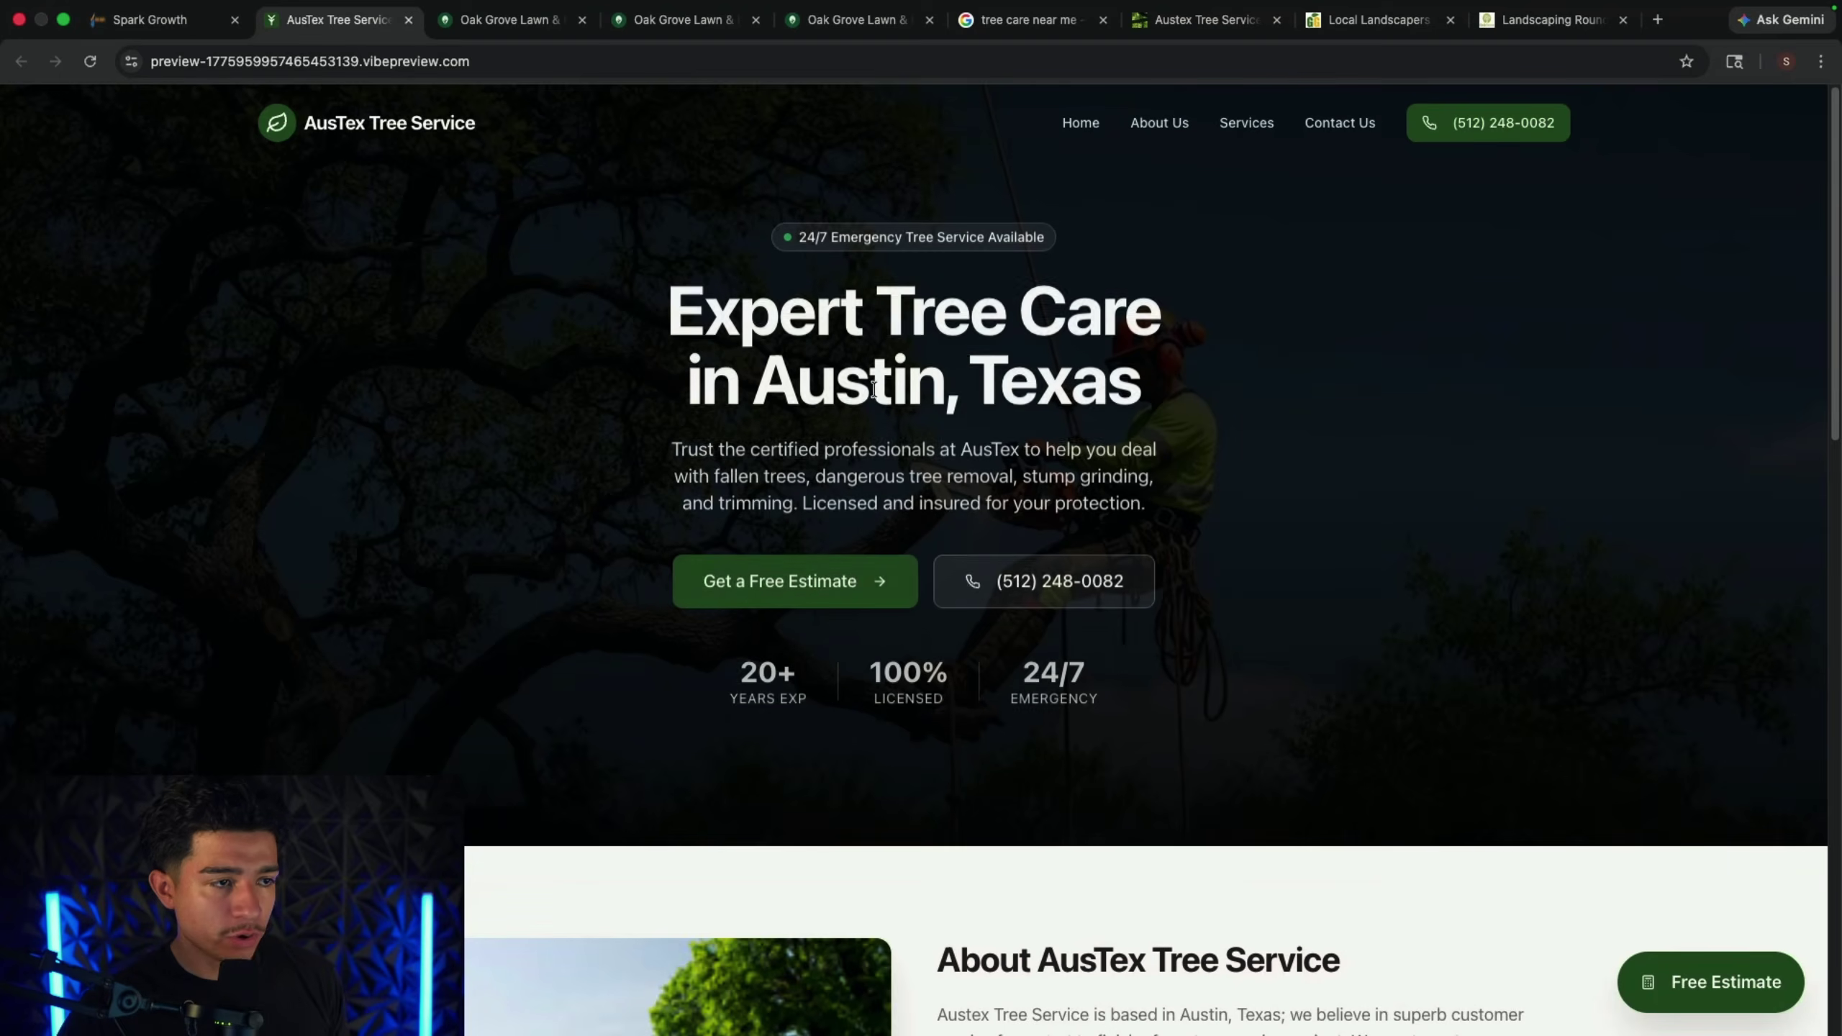
left_click_drag(1203, 20, 511, 20)
Step: Compare the original Austex Tree Service homepage with the rebuilt demo site, reviewing each from header to footer
scroll(697, 337, "down", 10)
scroll(815, 410, "down", 5)
scroll(815, 410, "up", 15)
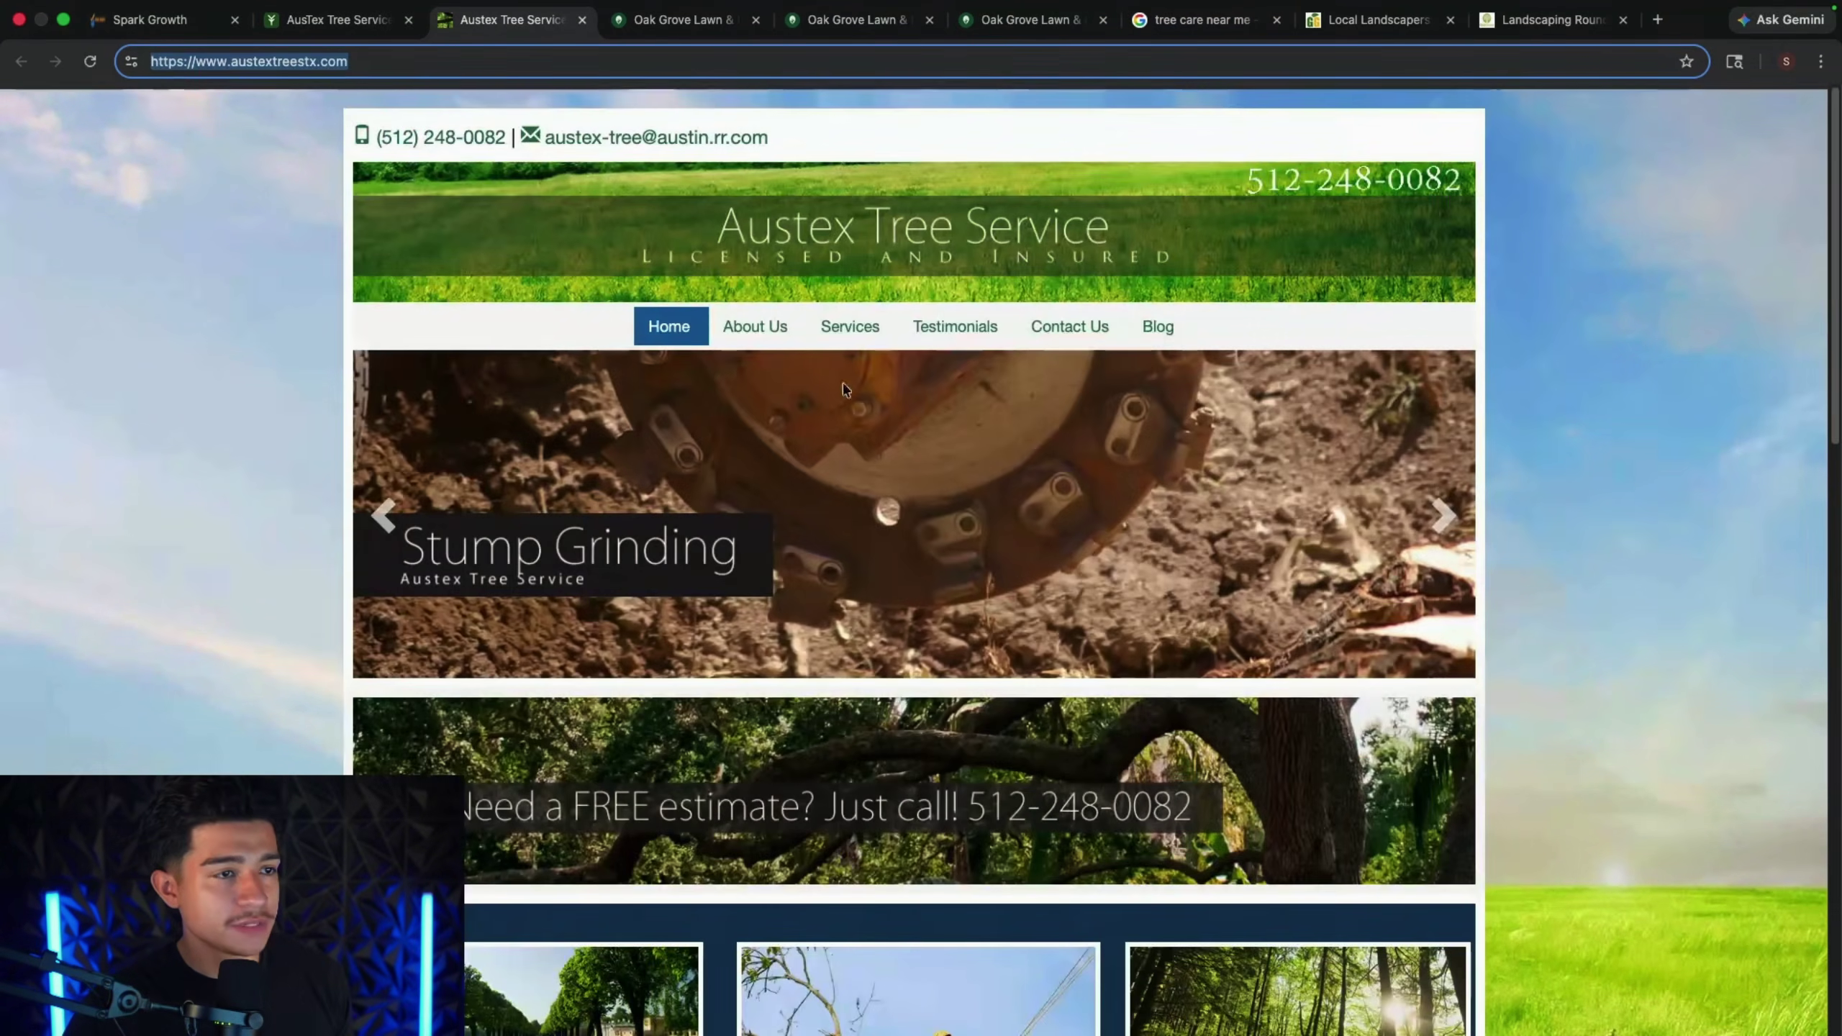
scroll(1072, 451, "down", 15)
scroll(1071, 451, "up", 15)
left_click(340, 20)
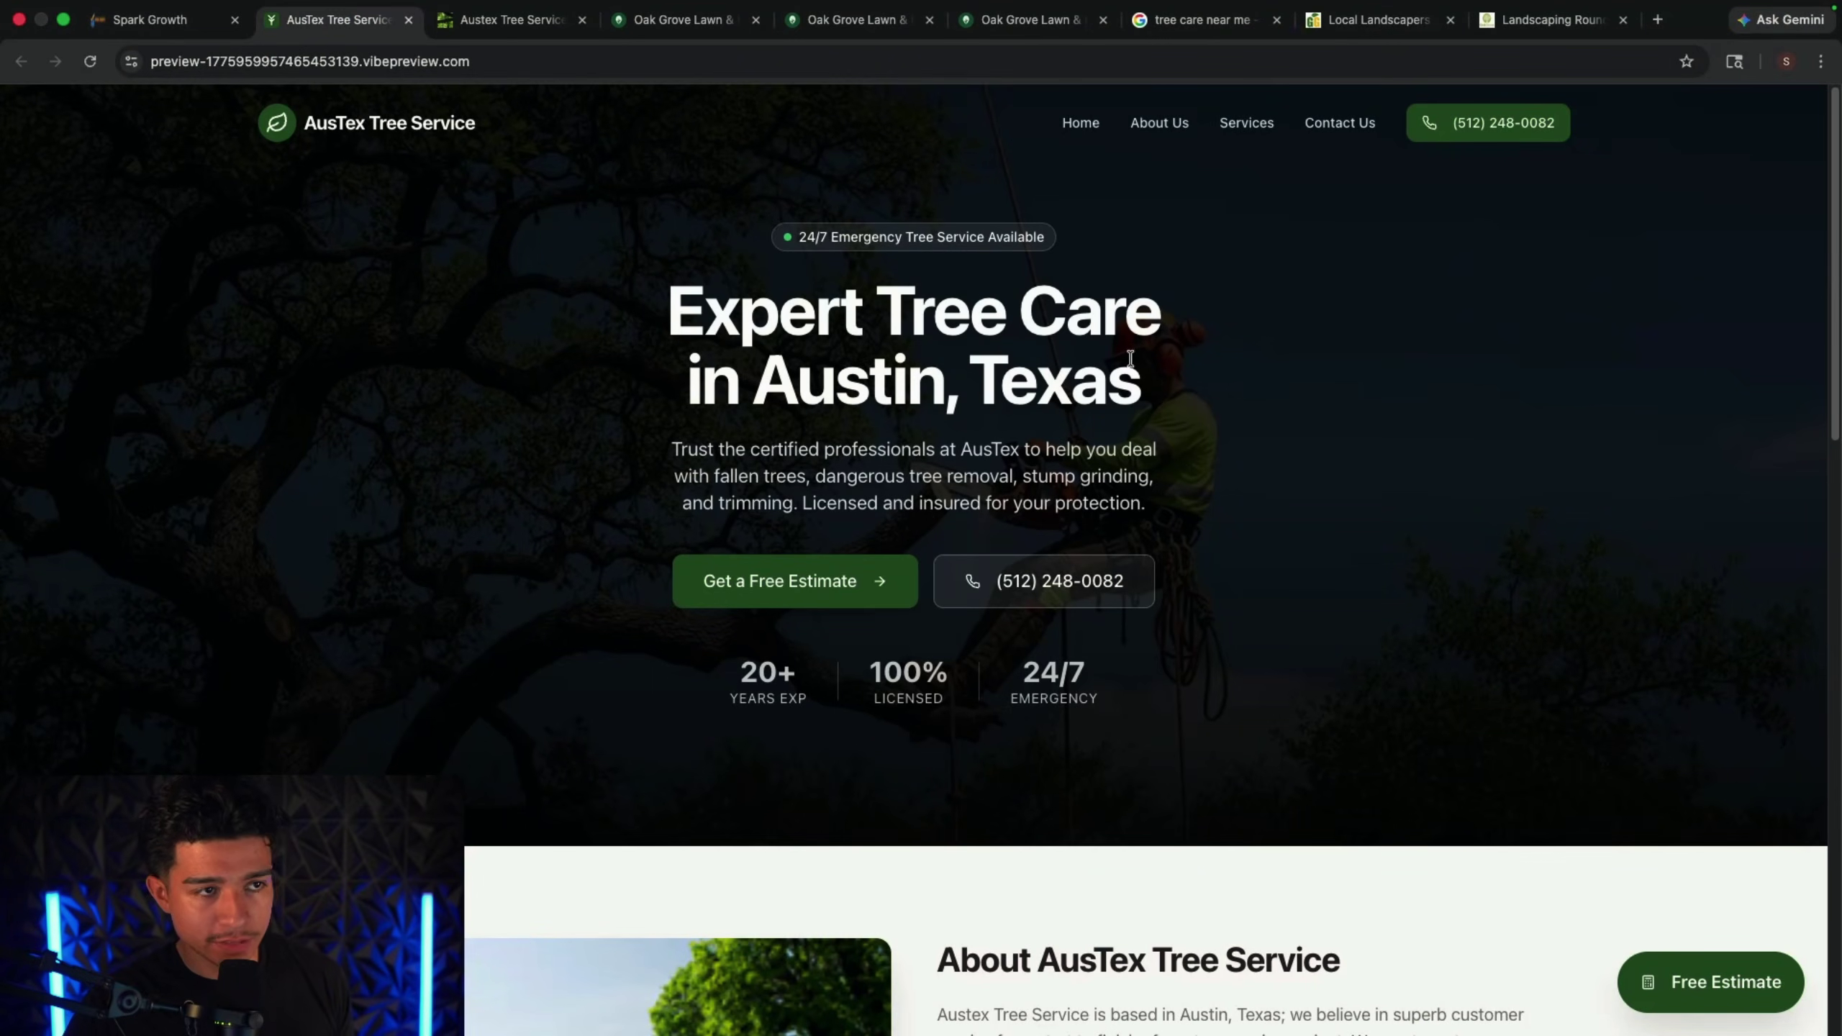
scroll(1439, 354, "down", 15)
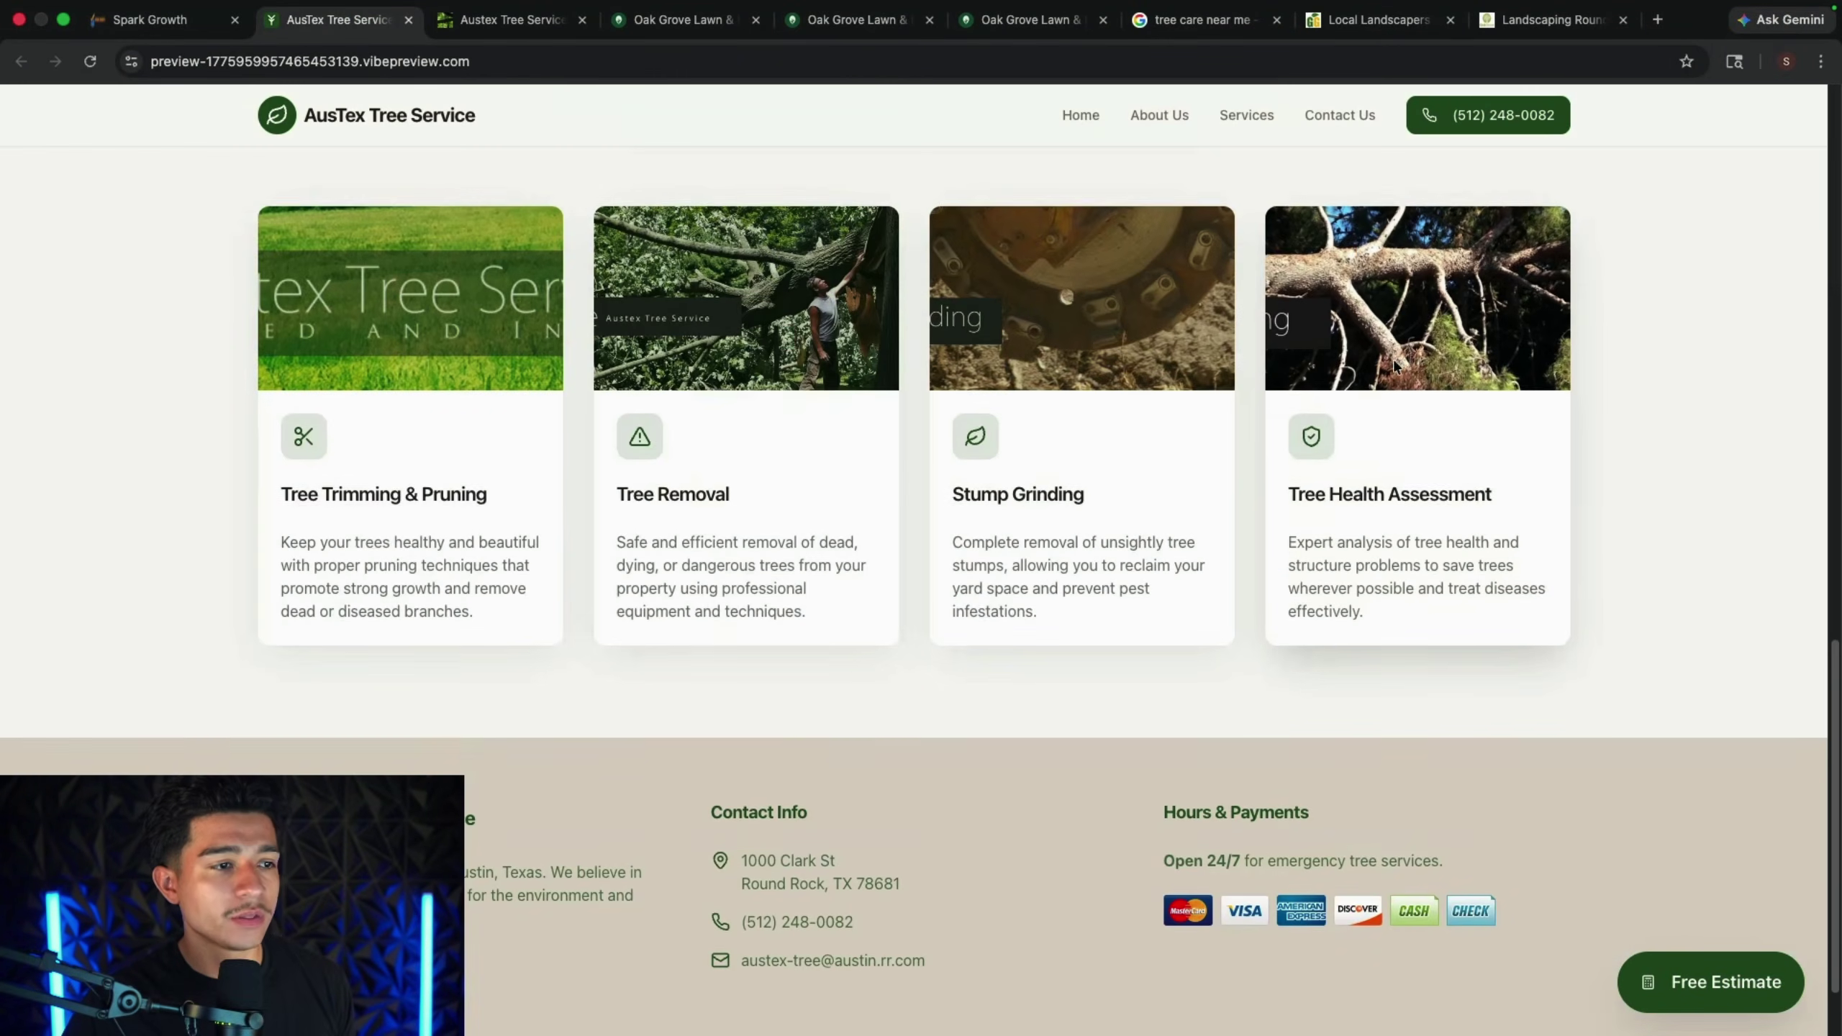
scroll(1465, 834, "down", 3)
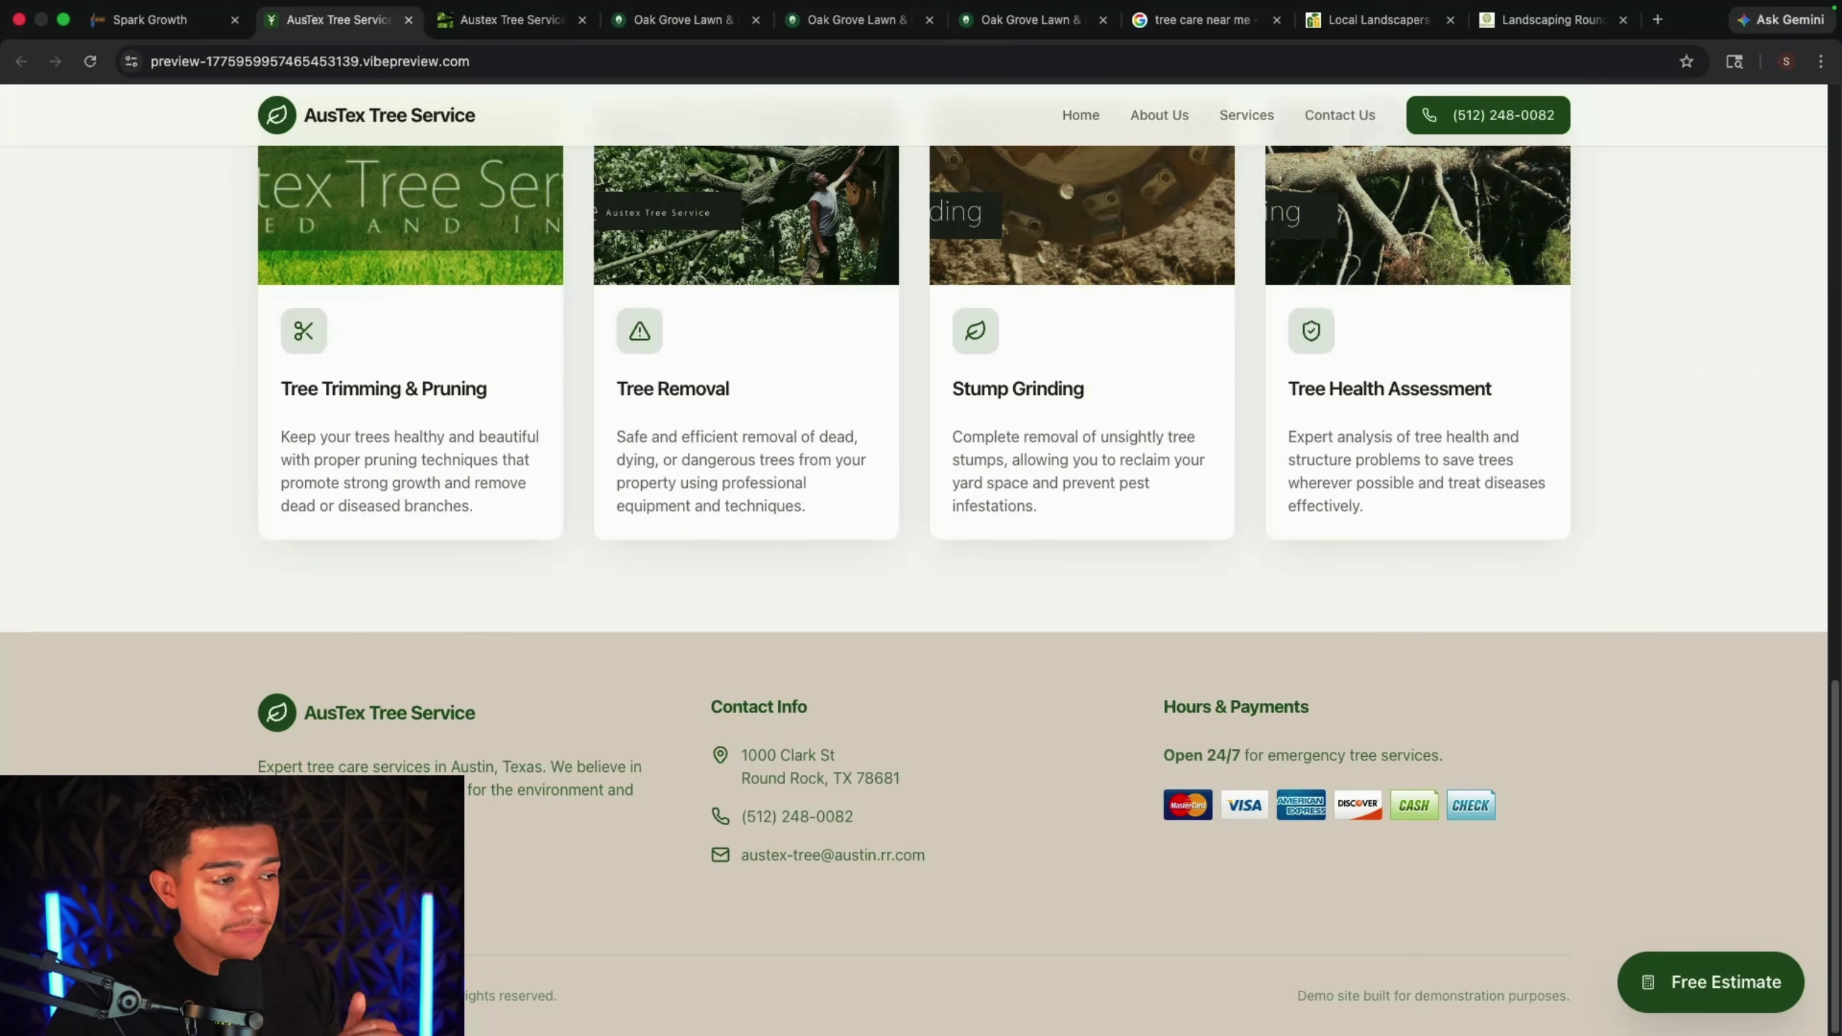
scroll(571, 863, "up", 3)
scroll(571, 863, "up", 15)
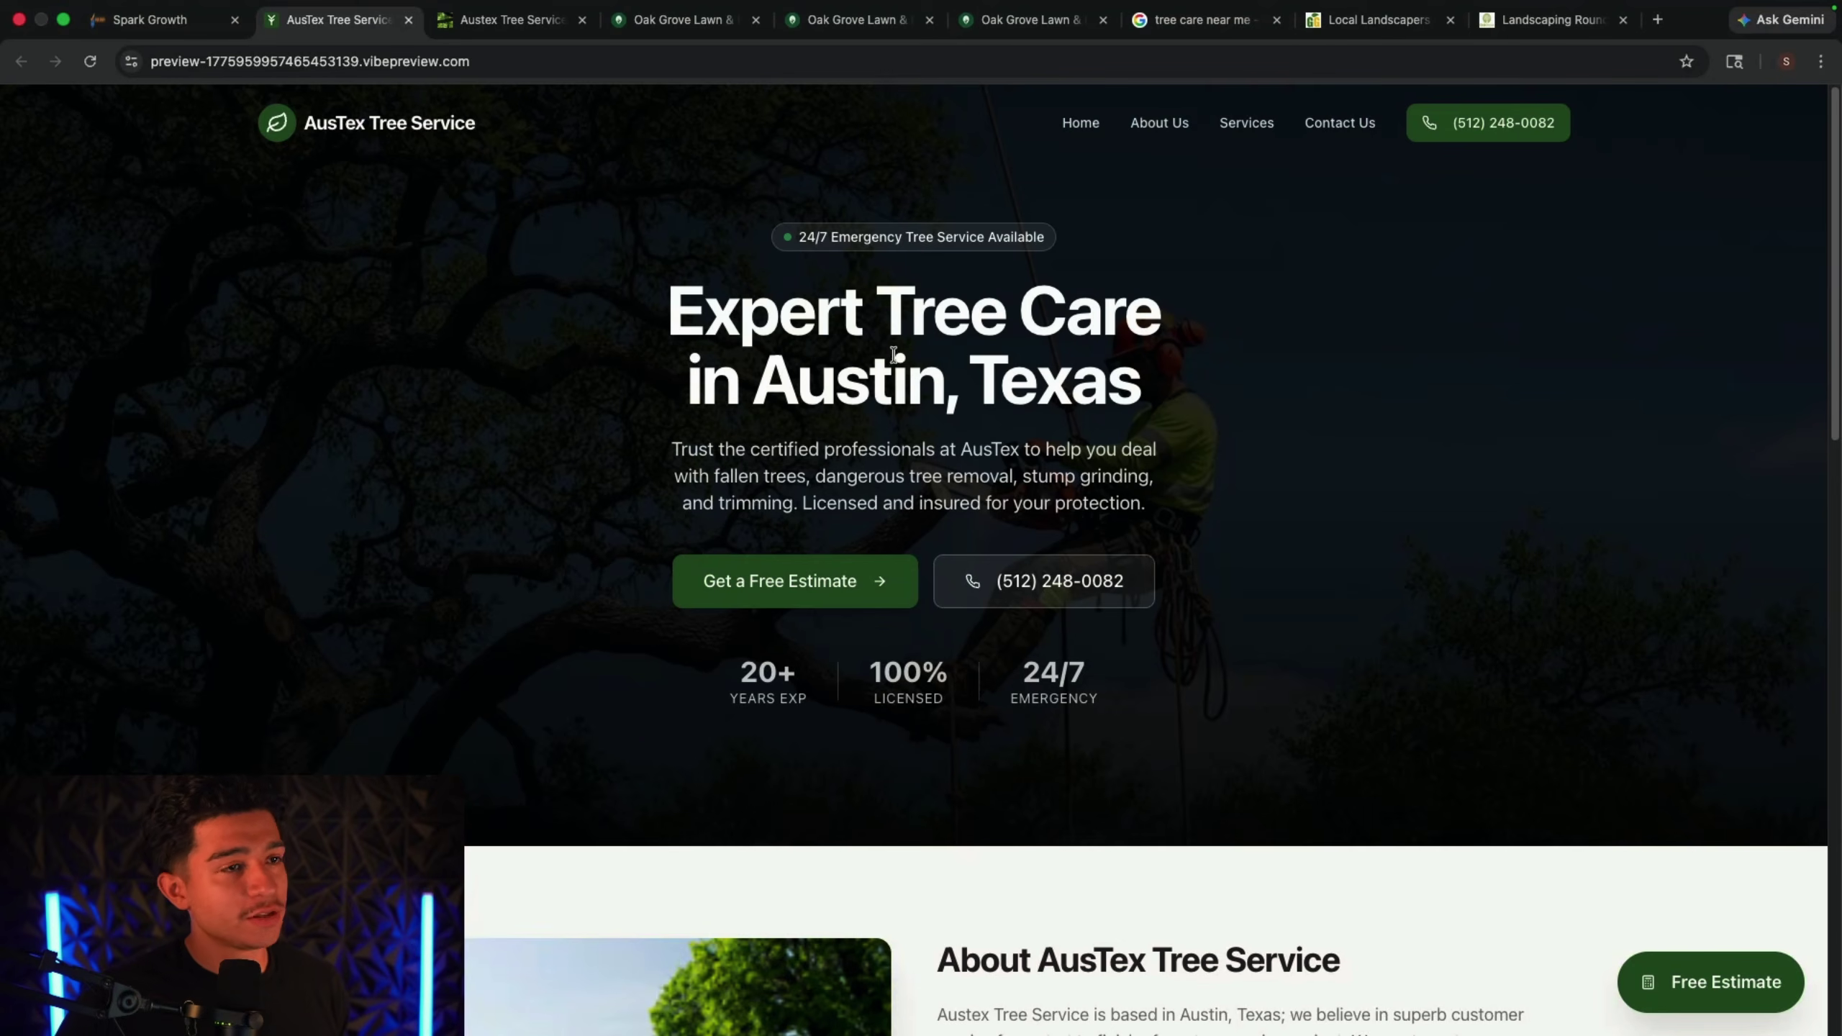
Step: Check the demo site's Free Estimate widget and its service options, leaving the form without submitting it
left_click(1657, 976)
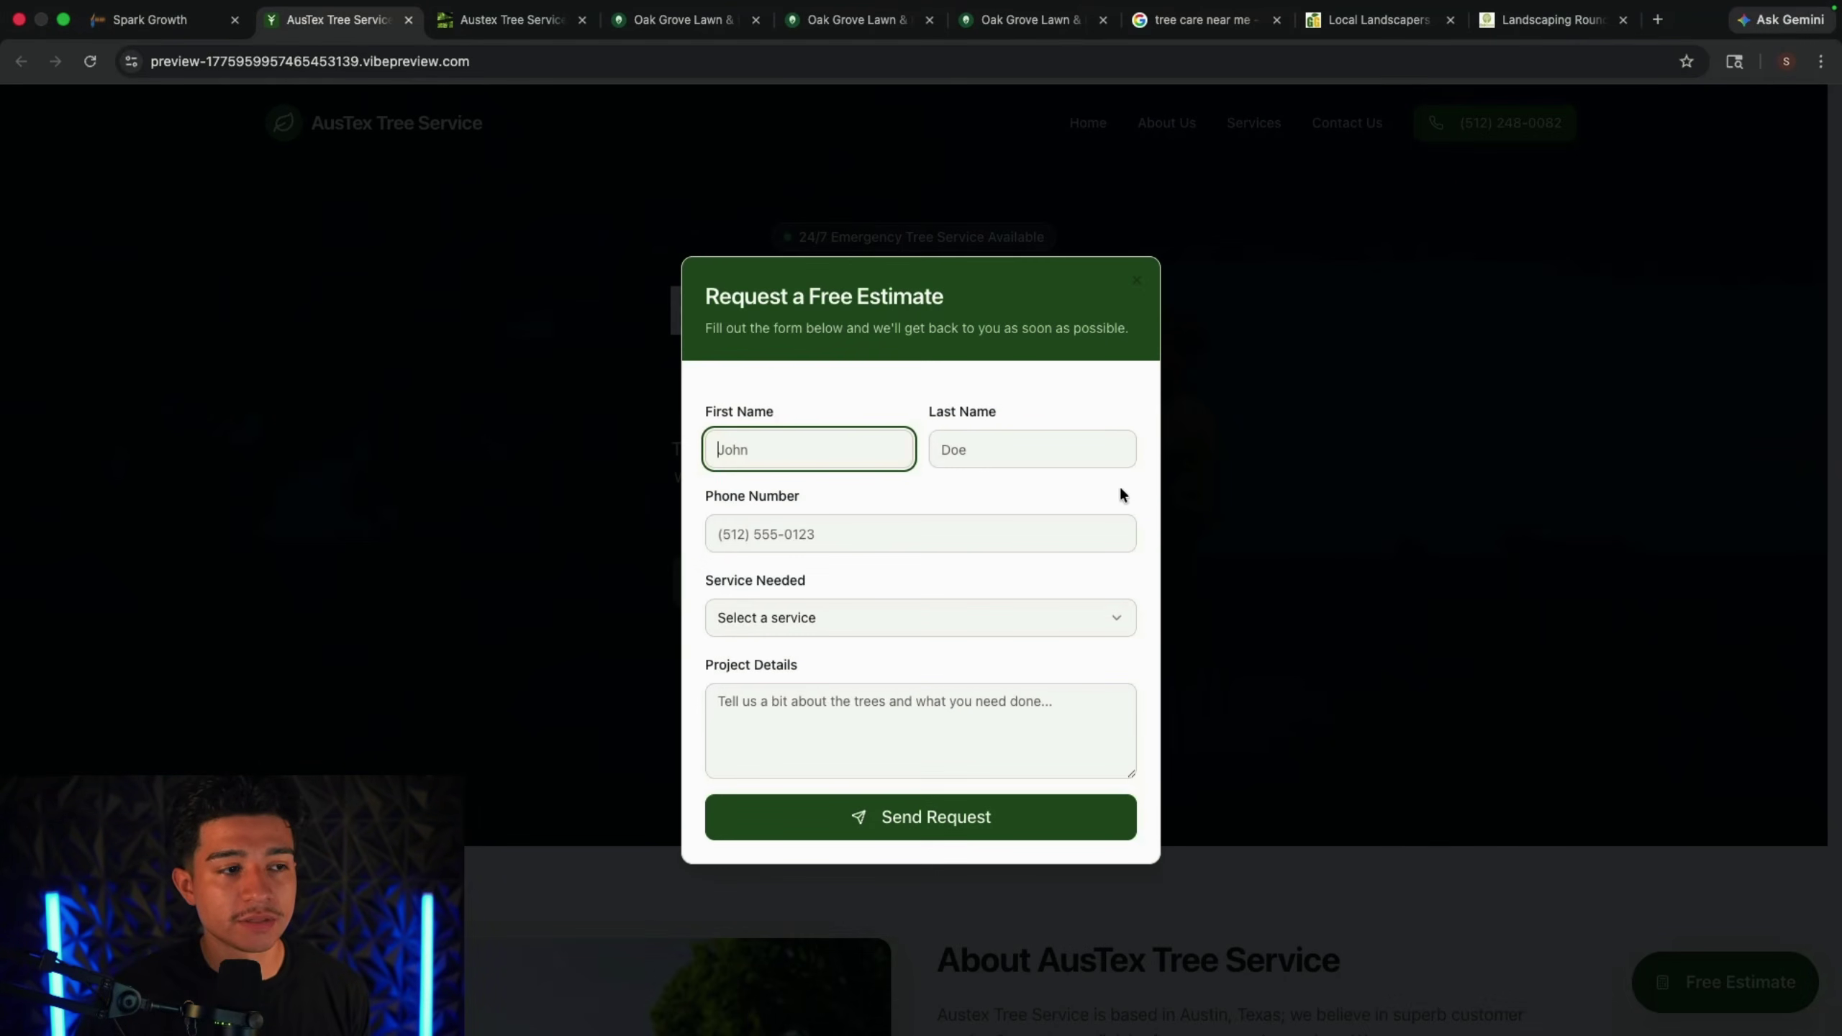
left_click(972, 618)
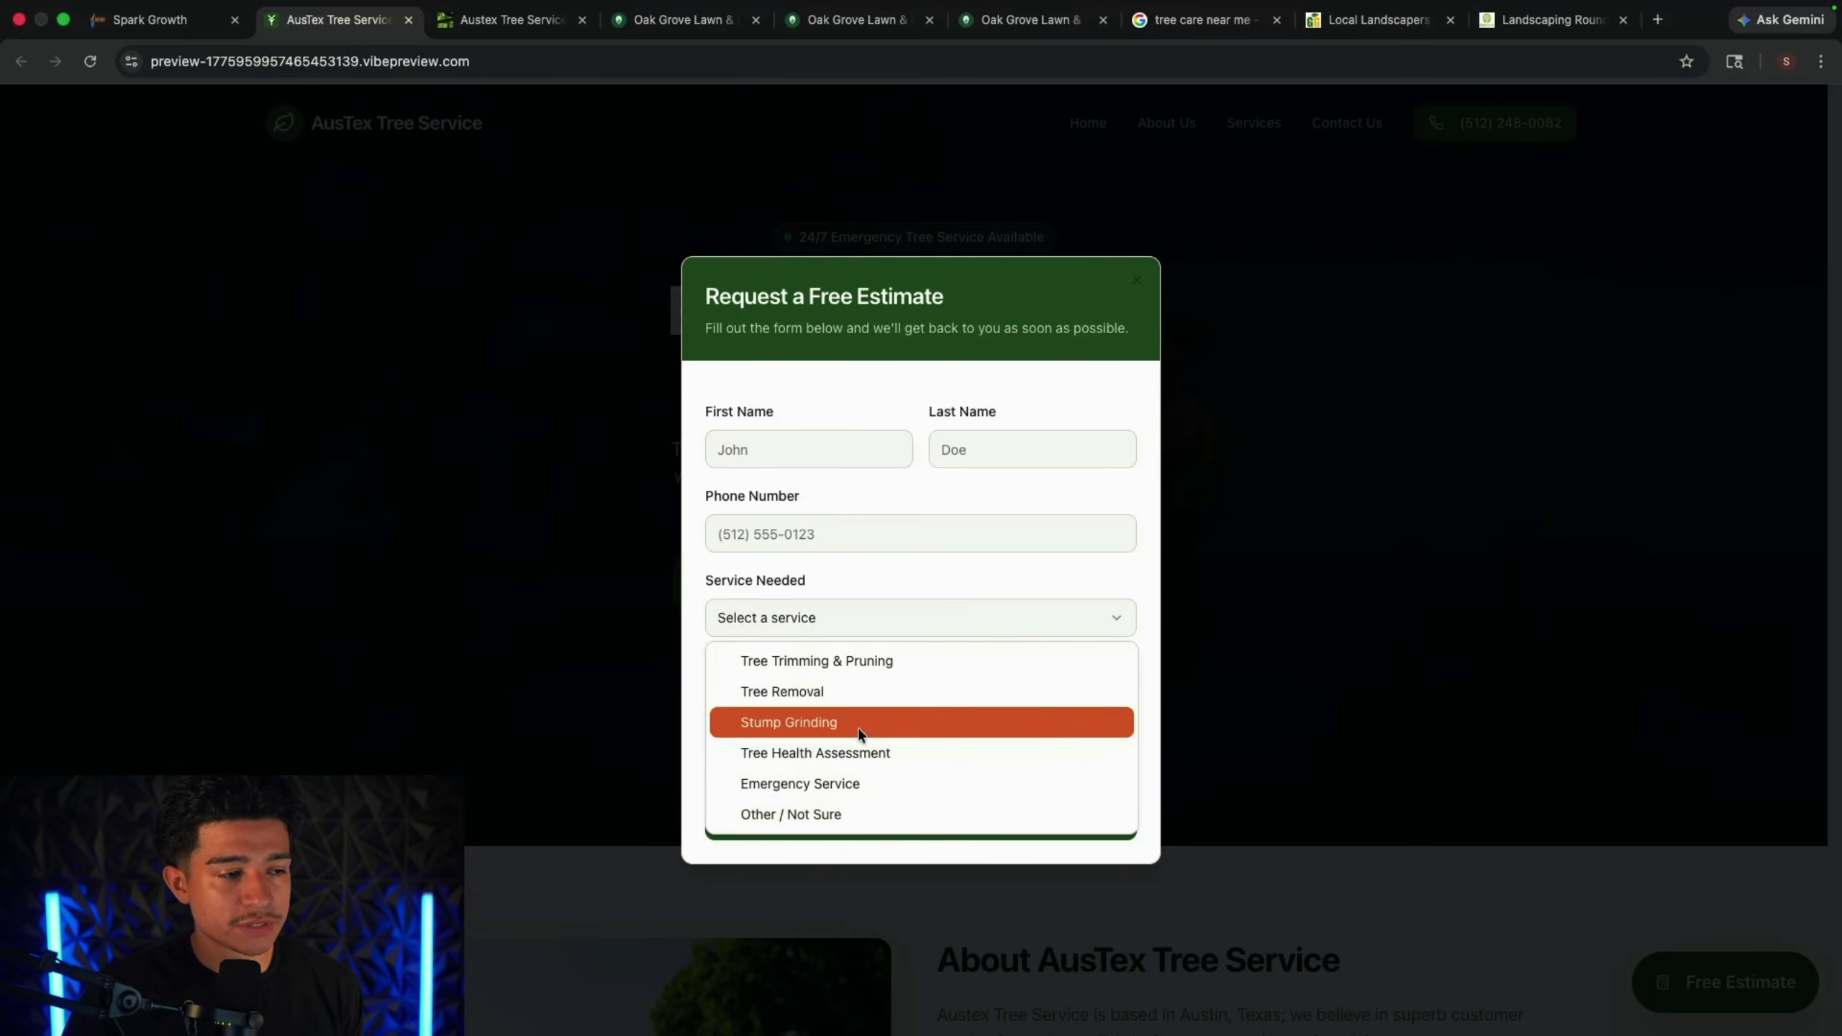
left_click(1282, 600)
left_click(1357, 321)
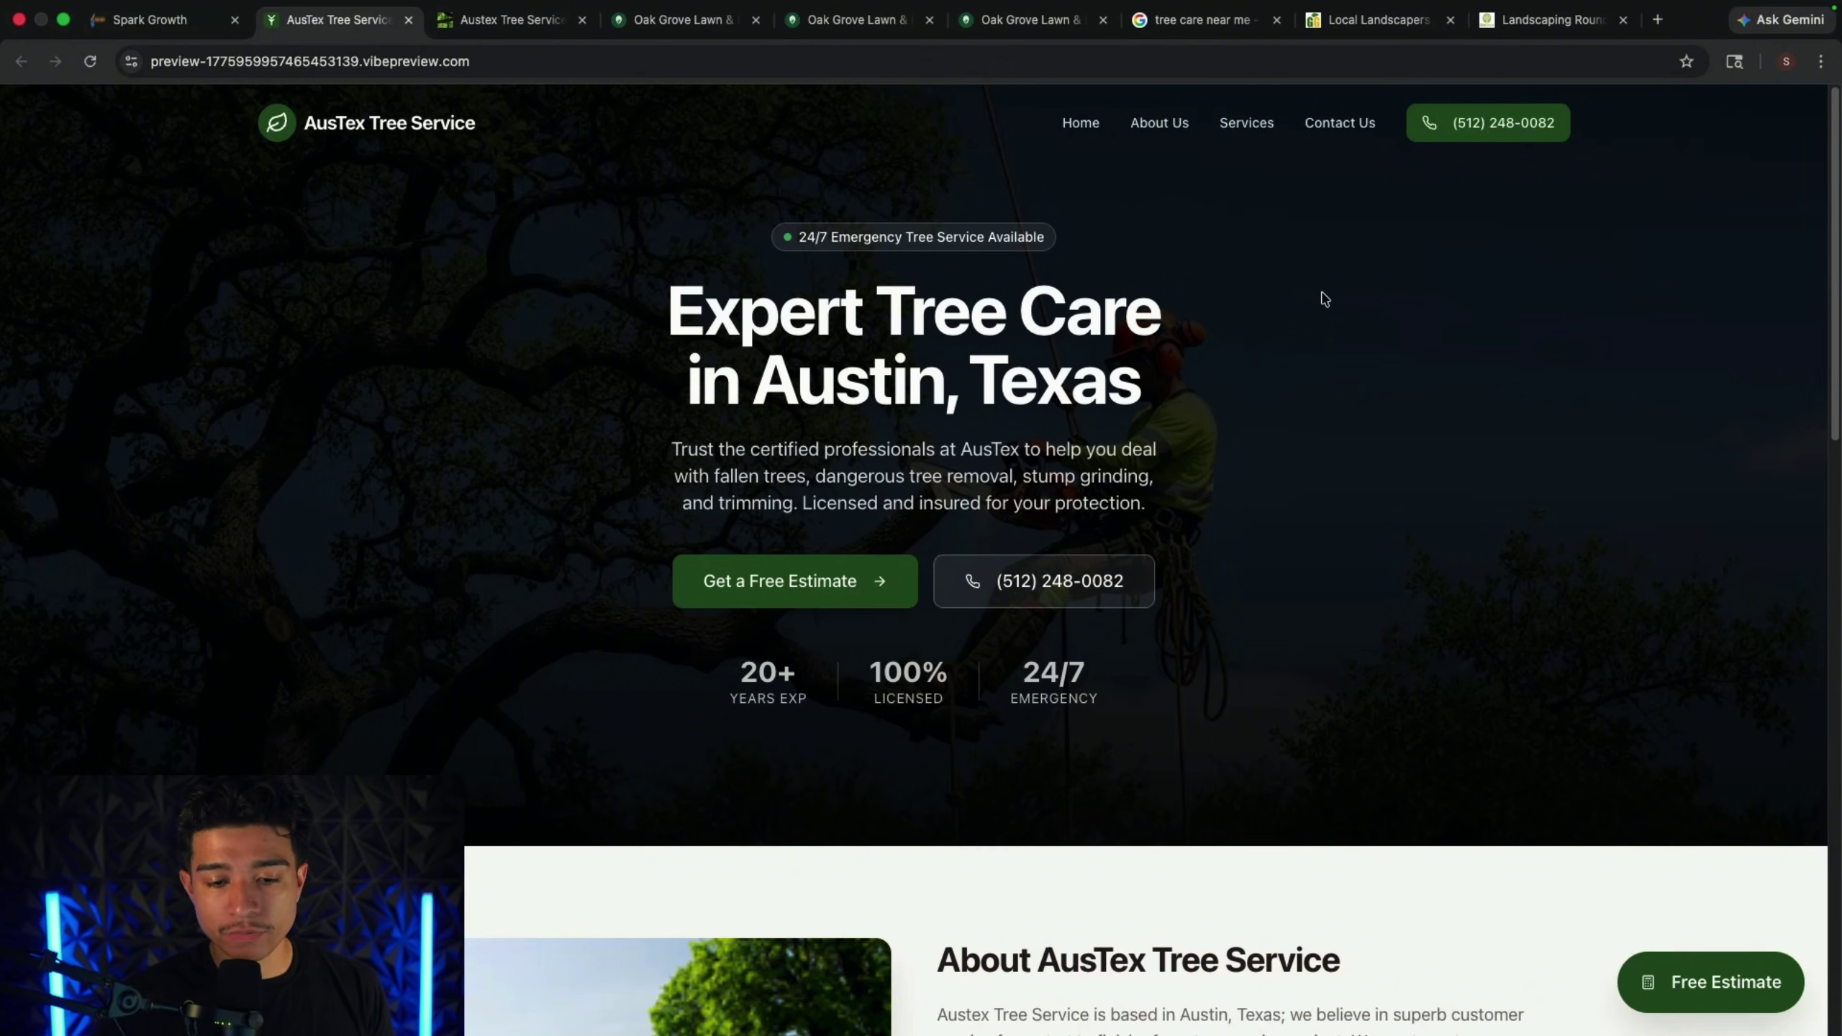
Step: Review the demo site's services section and ask the AI builder to make it revolve like a carousel
scroll(1595, 732, "down", 10)
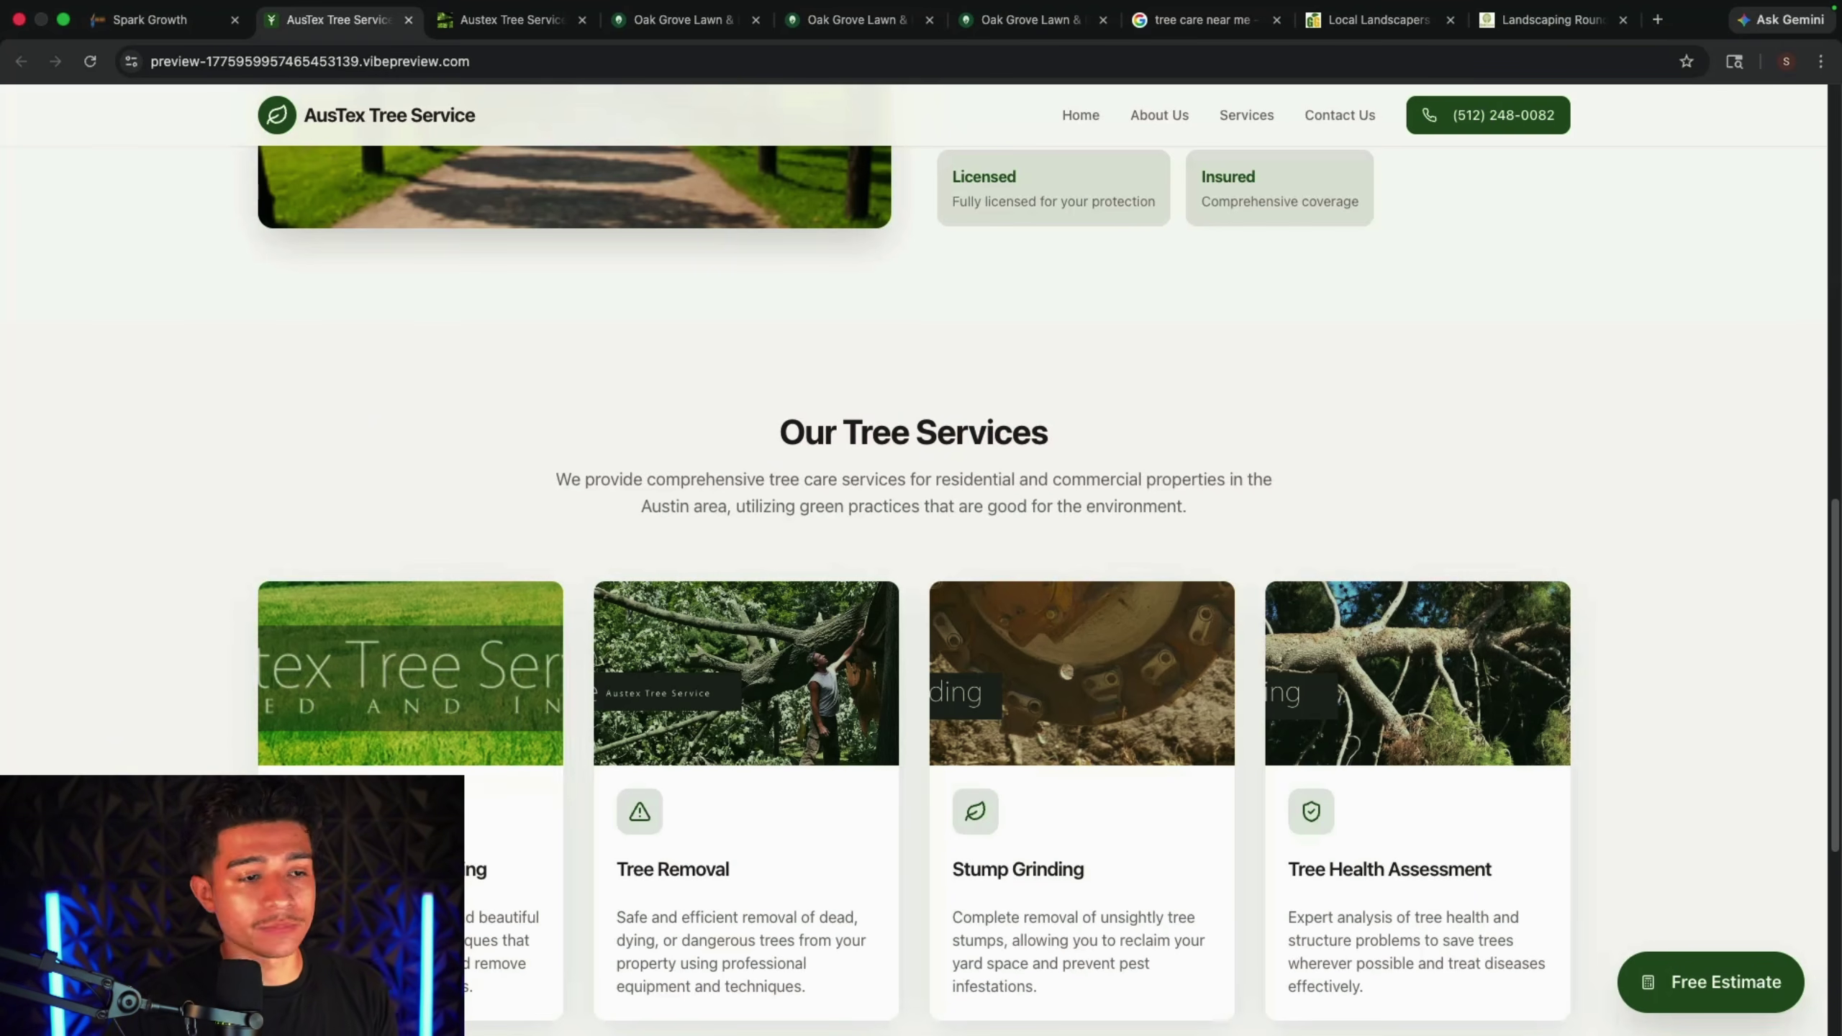
scroll(695, 712, "up", 6)
scroll(756, 722, "down", 6)
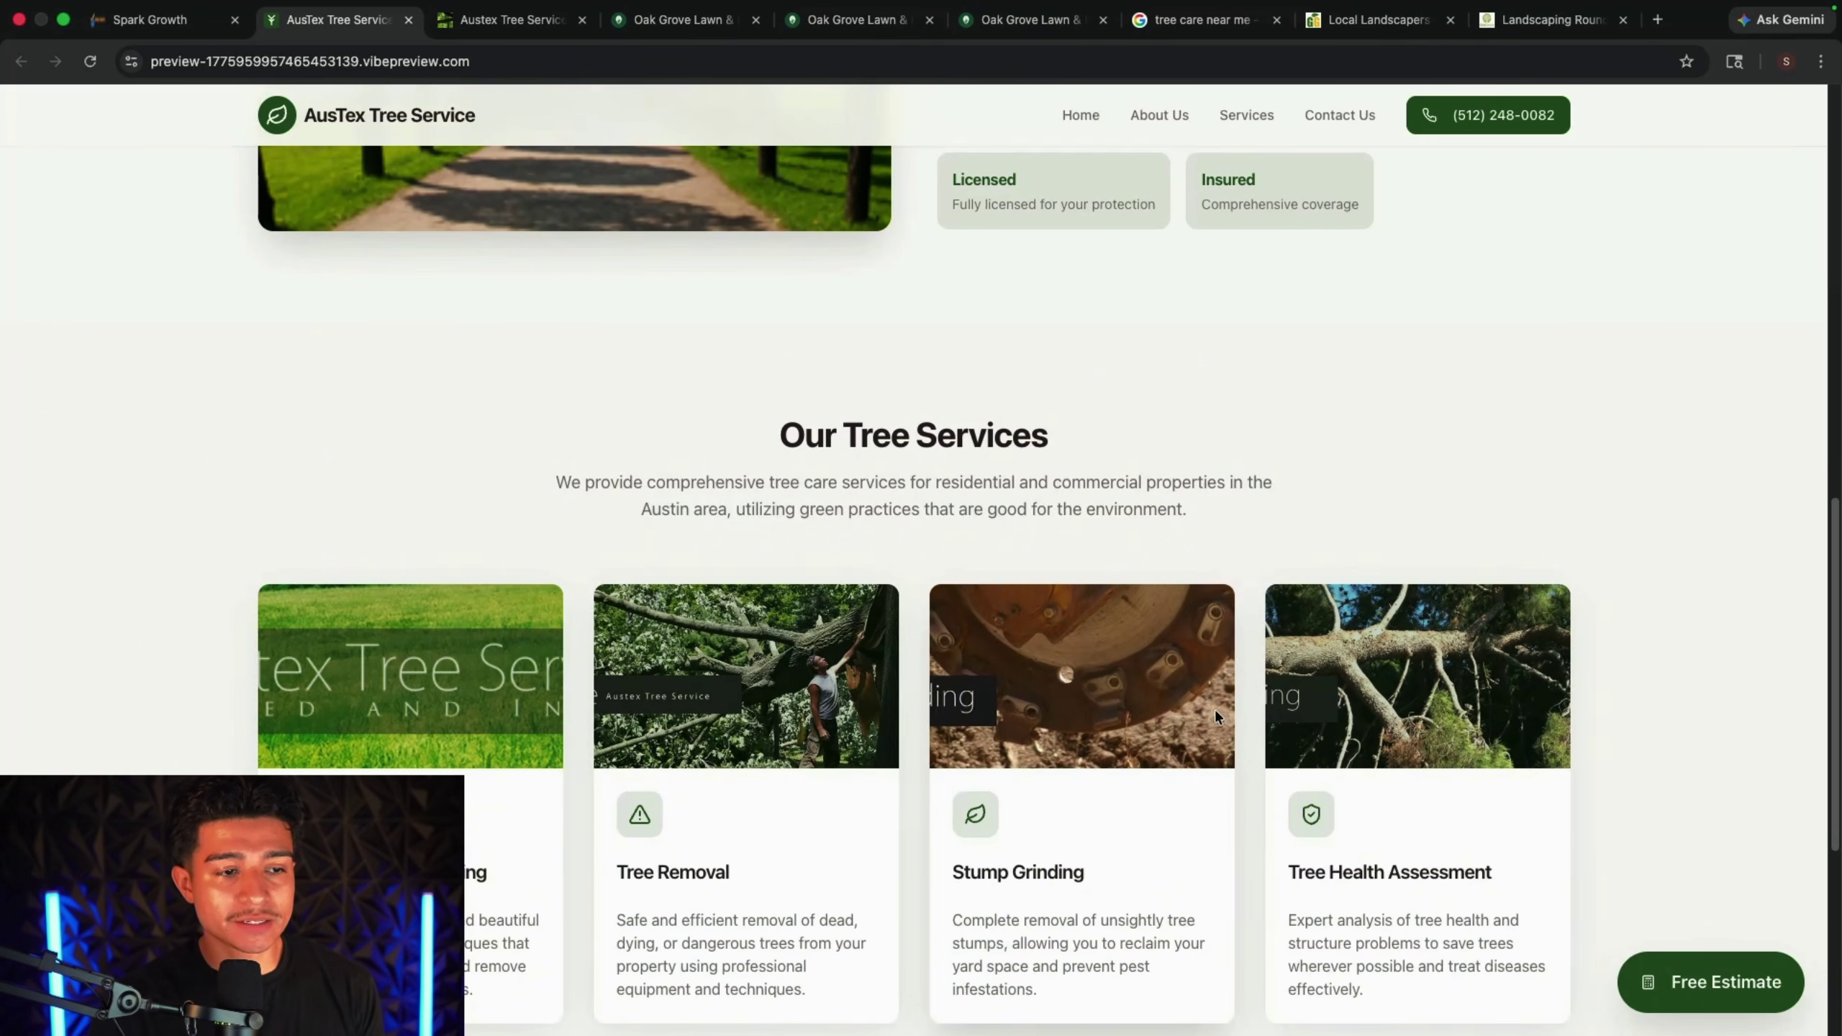
left_click(148, 20)
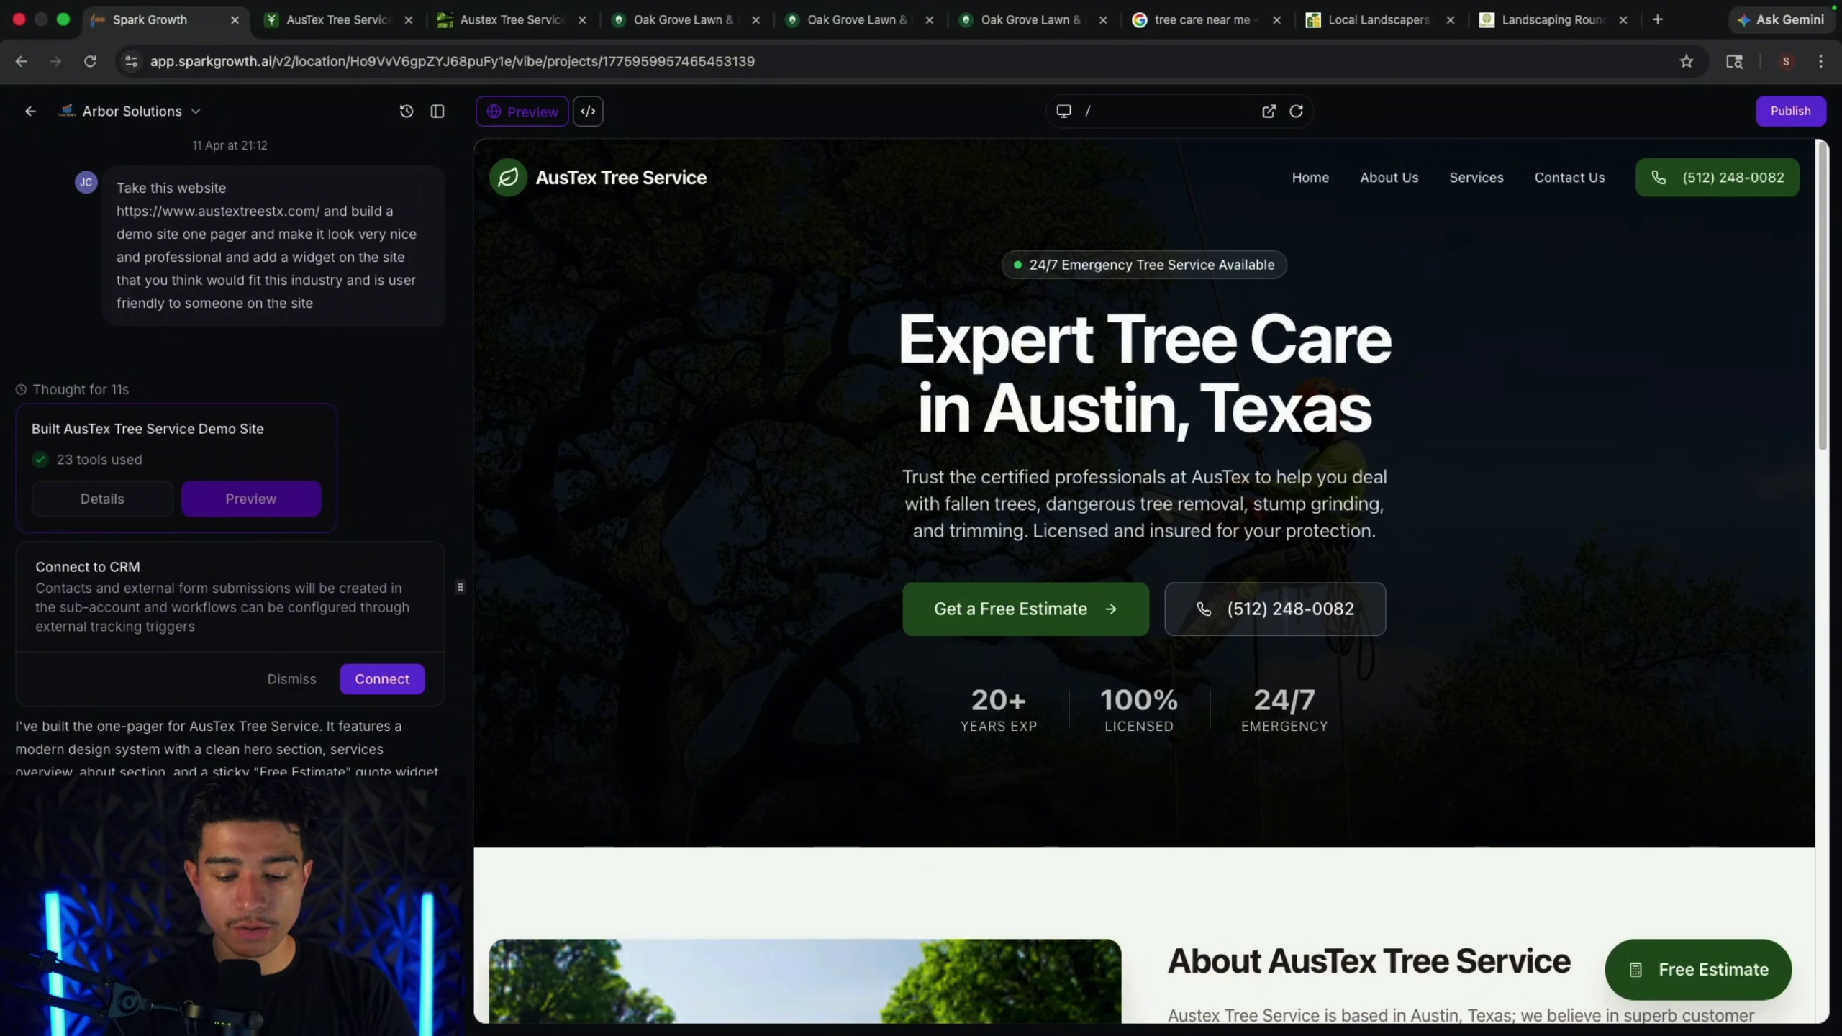
key("Return")
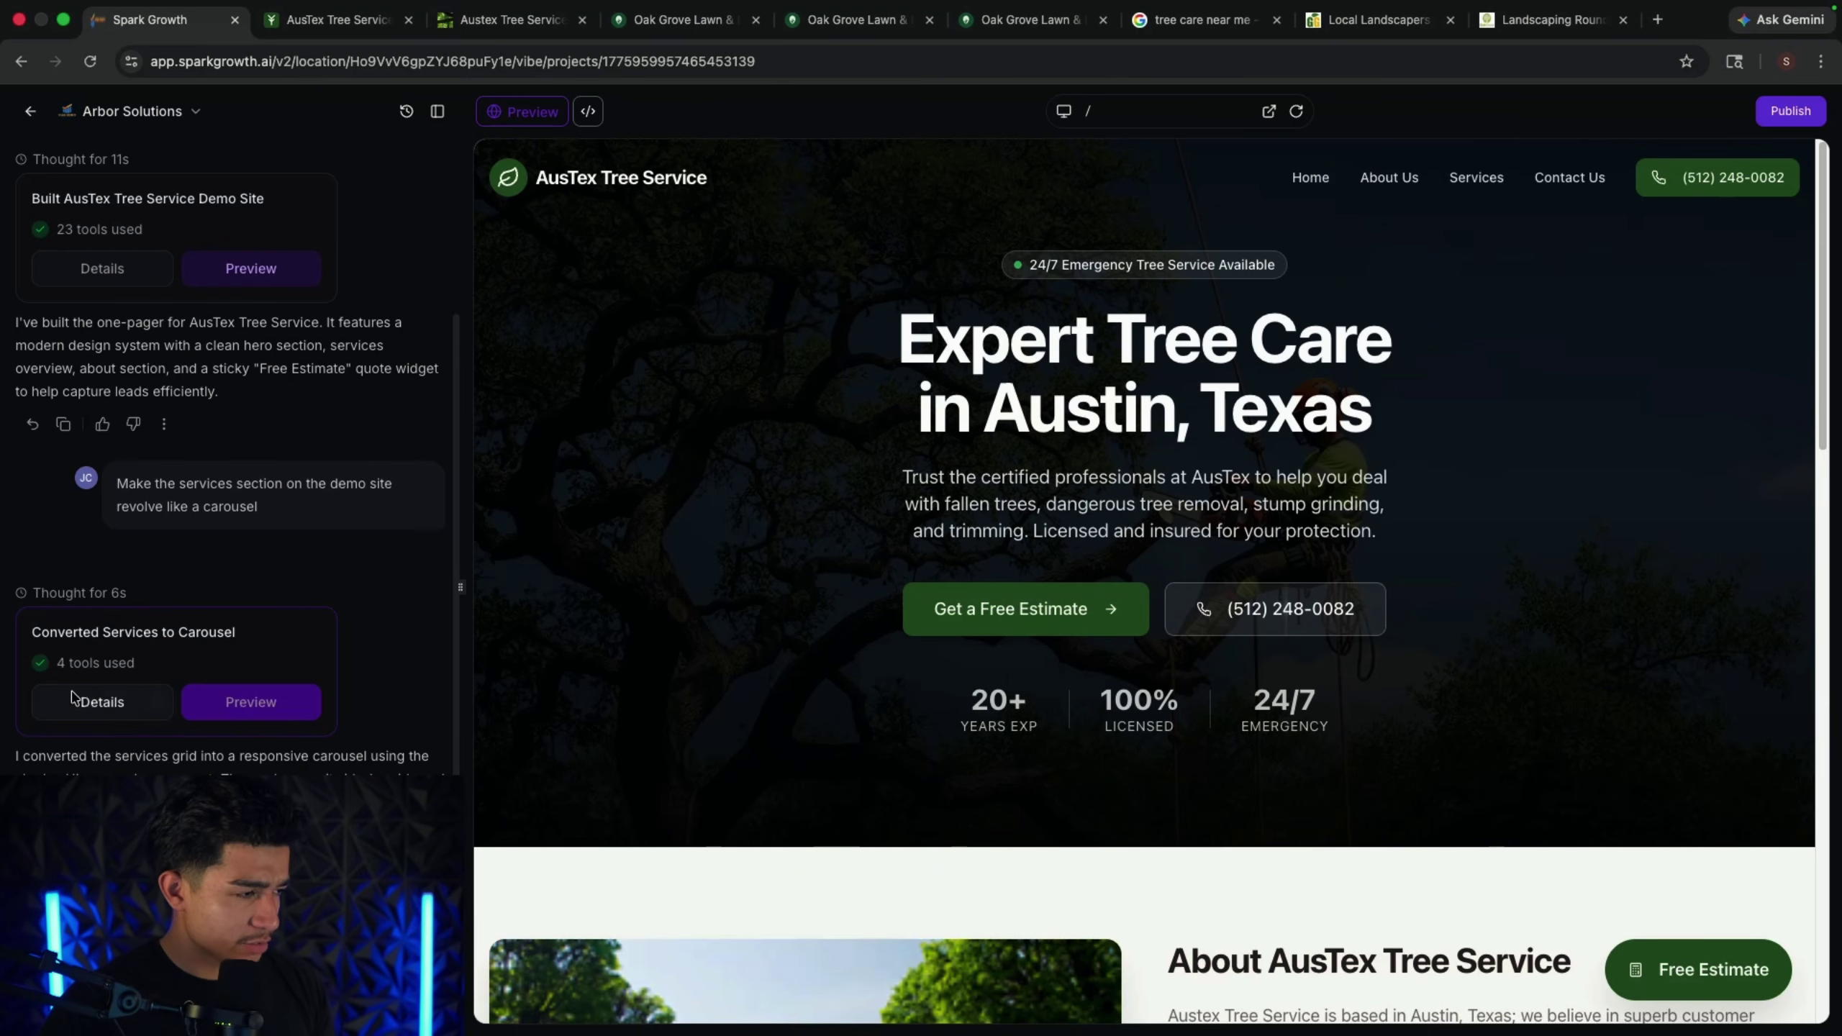
Step: Open the updated demo site in a new browser tab and test the services carousel in both directions
left_click(1269, 110)
scroll(642, 363, "down", 20)
scroll(896, 399, "up", 12)
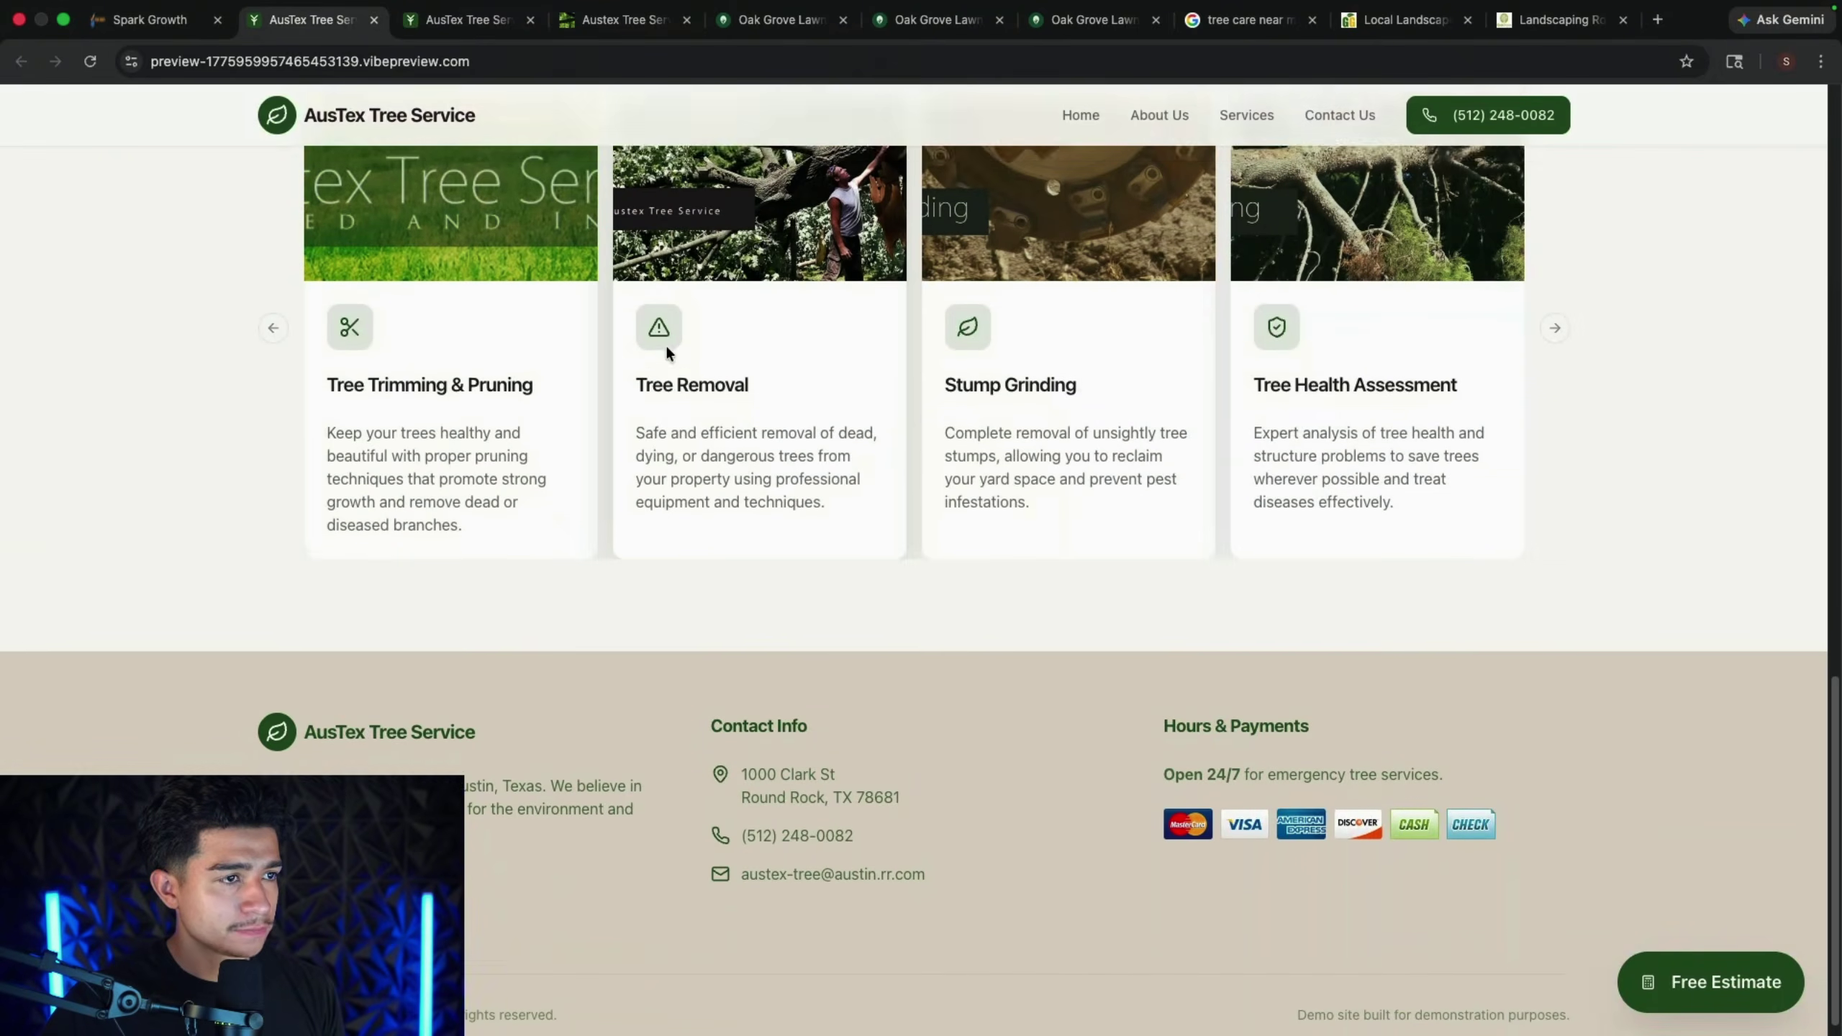
scroll(897, 399, "up", 5)
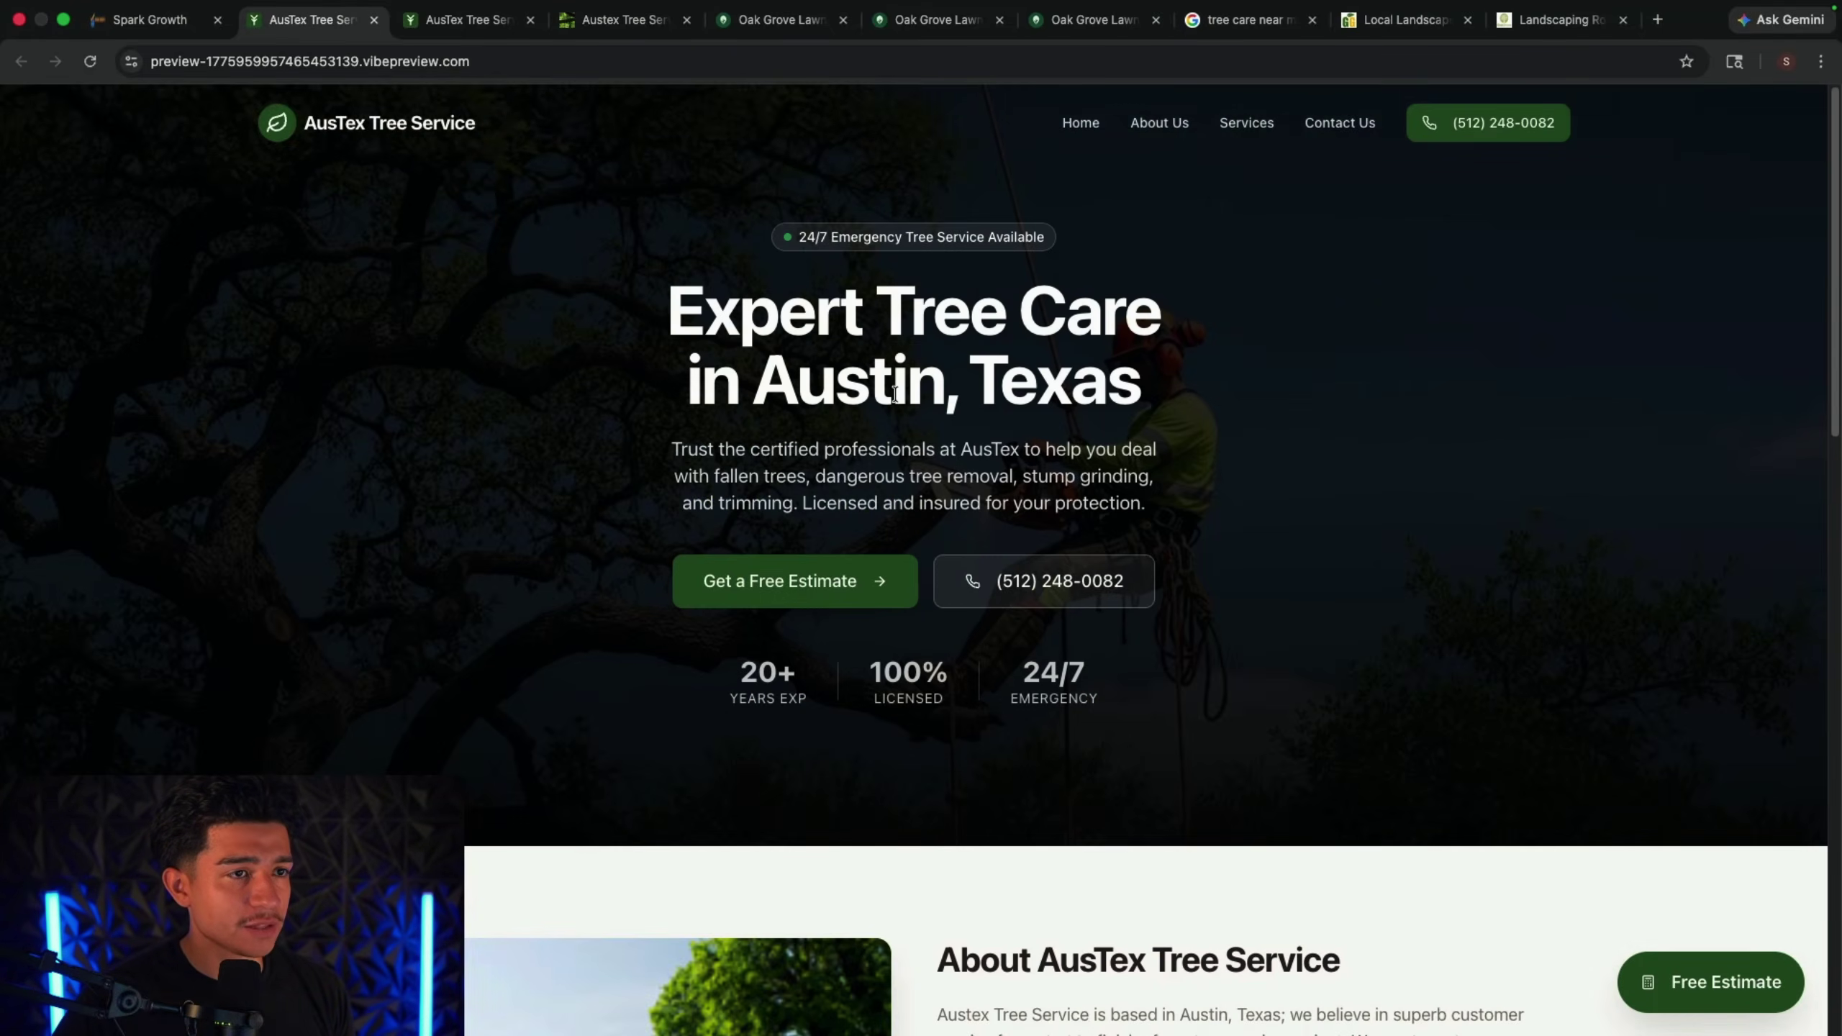
scroll(897, 400, "down", 15)
double_click(1580, 314)
triple_click(267, 313)
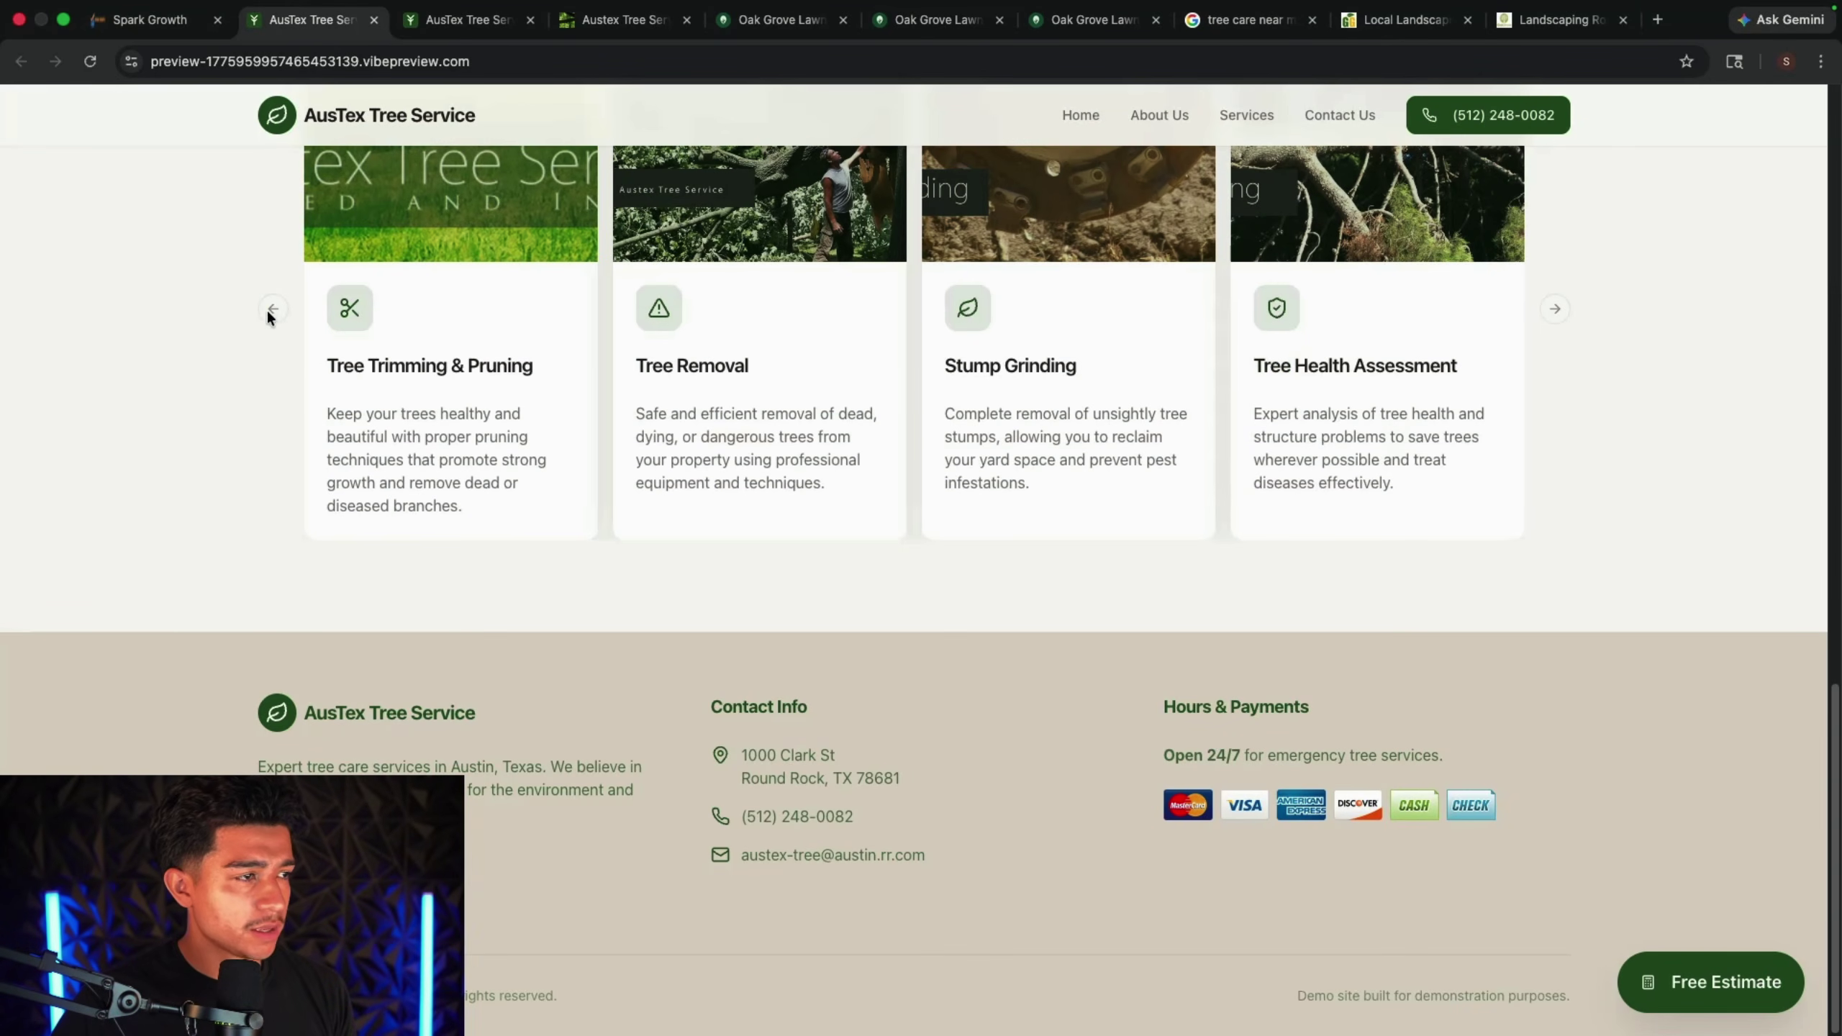
Step: Test the services carousel again and ask the AI builder to revise it to show one large service card at a time
double_click(1559, 309)
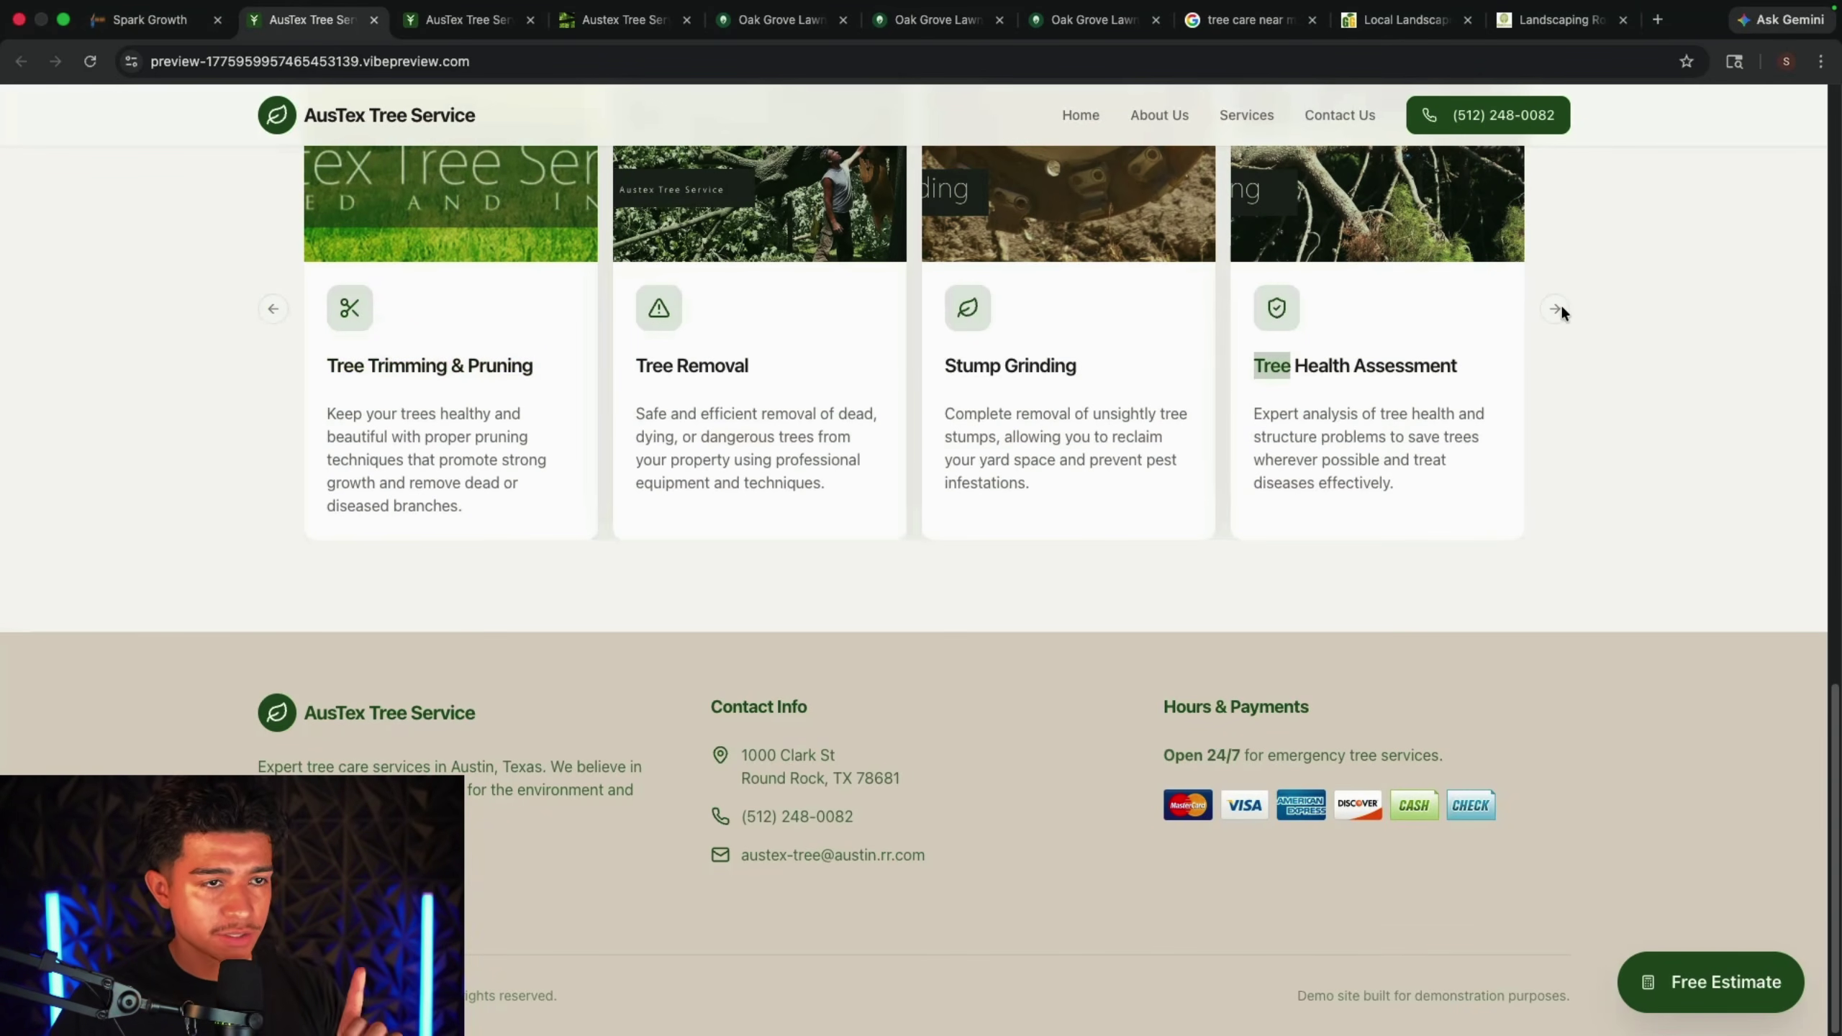
left_click(1554, 309)
left_click(150, 20)
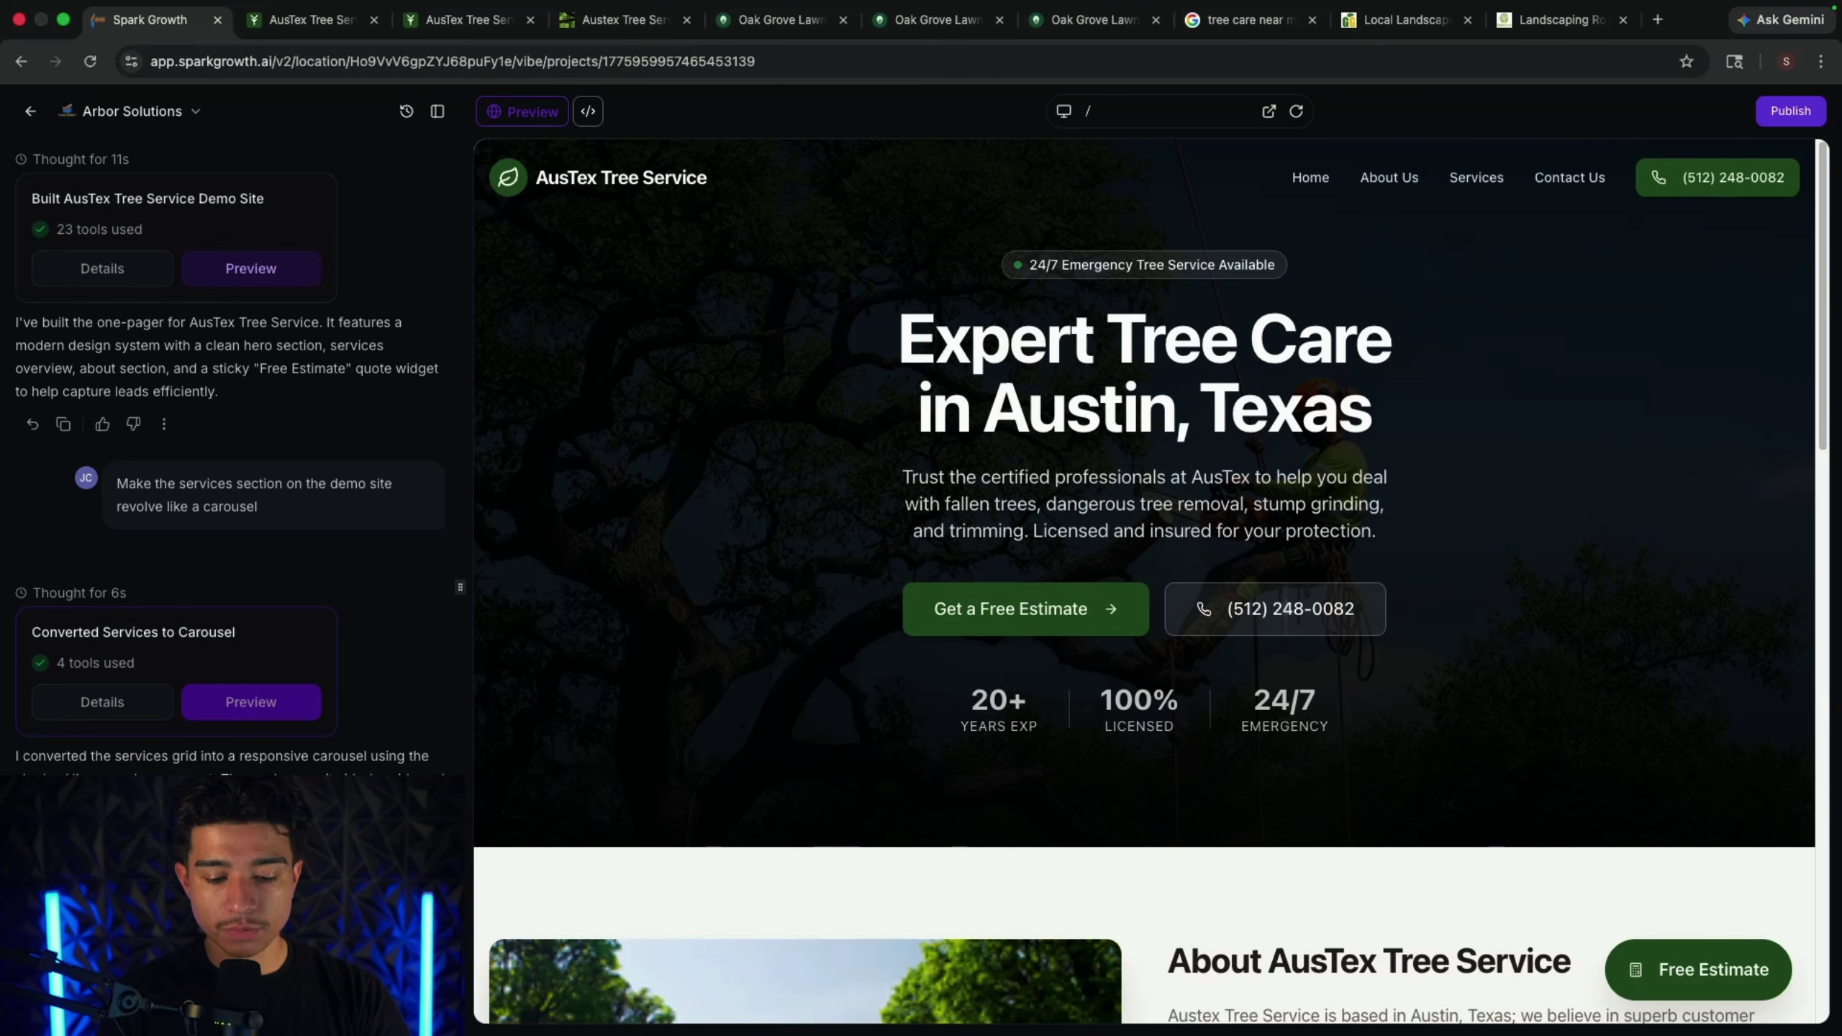
scroll(233, 435, "down", 1)
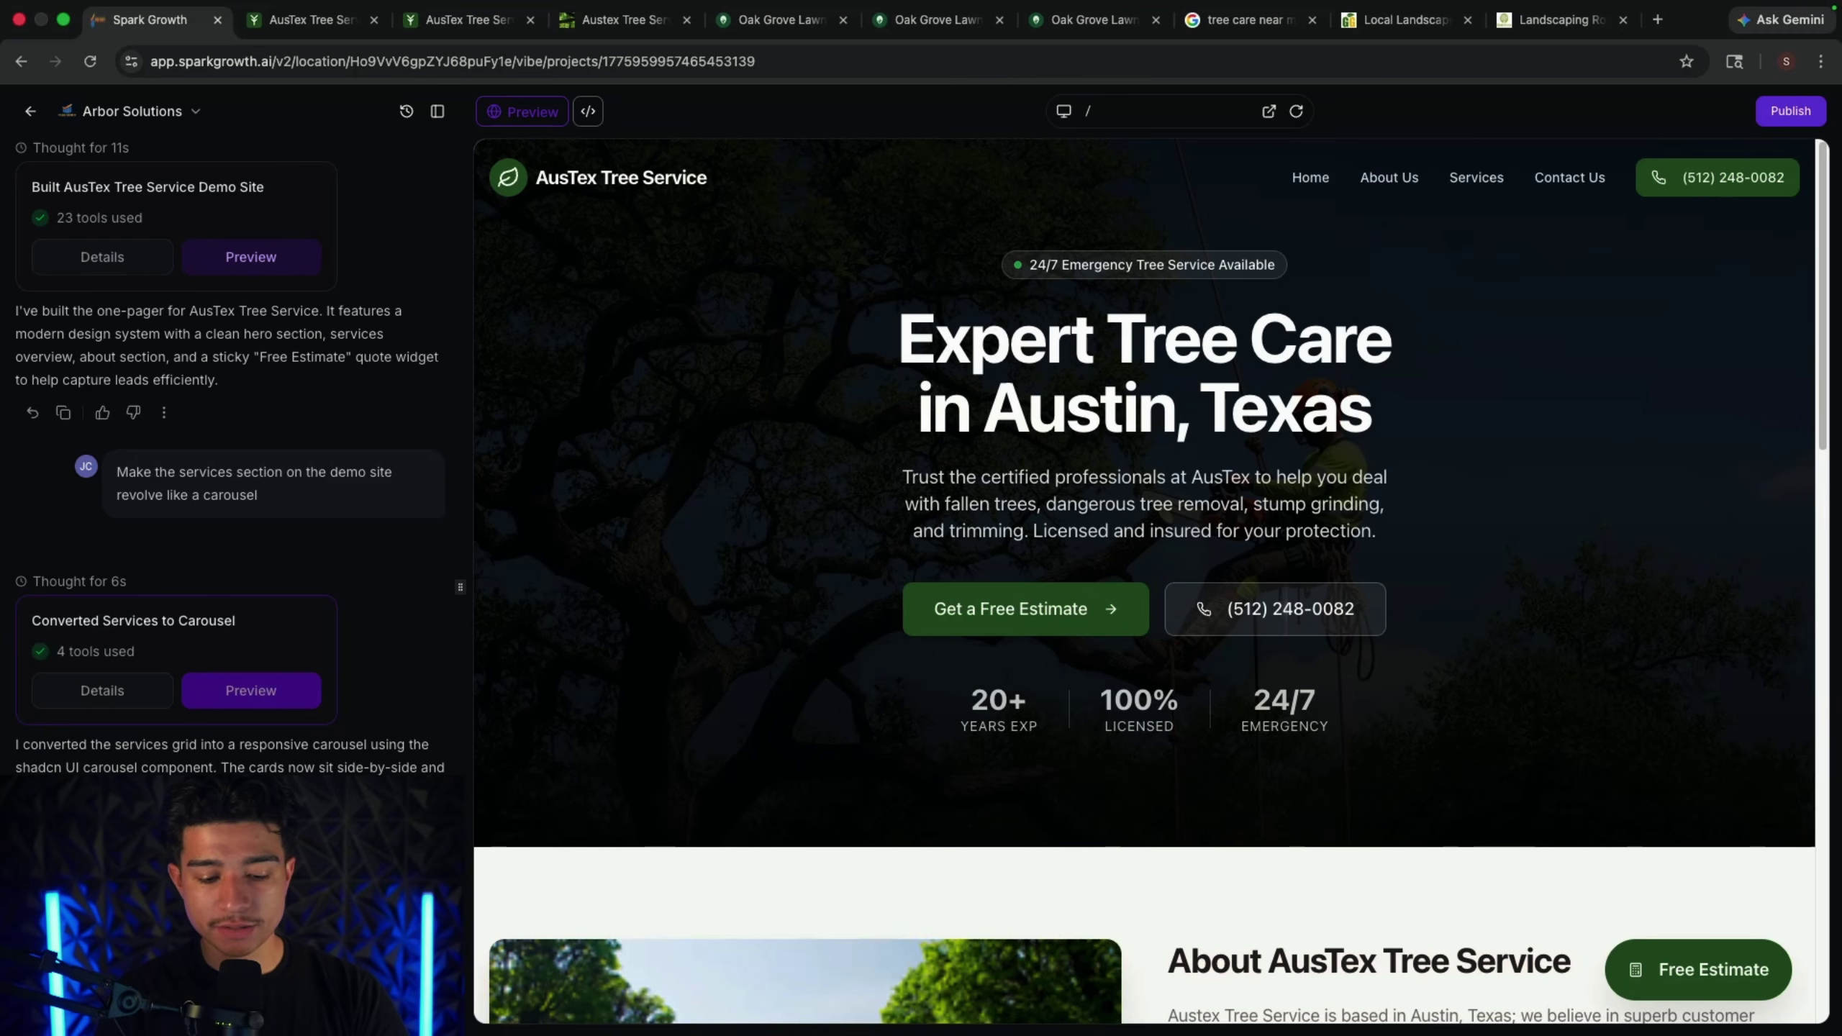
key("Return")
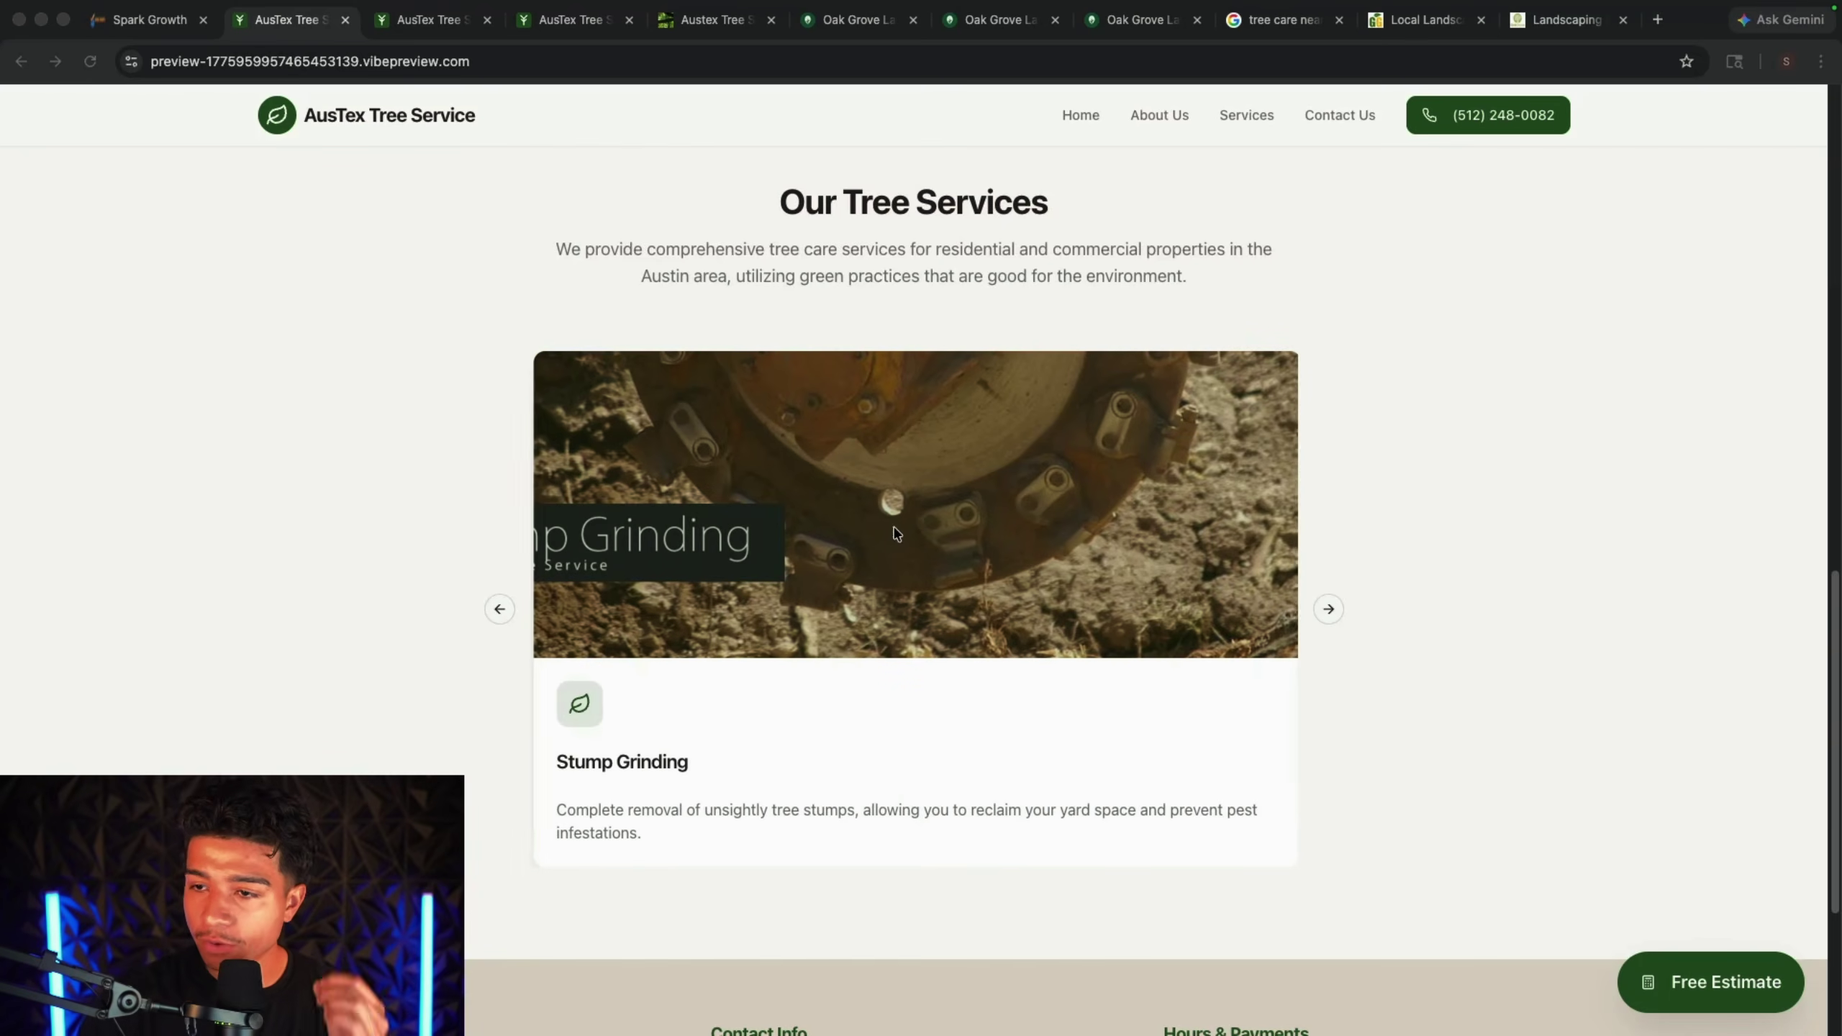
scroll(451, 600, "up", 20)
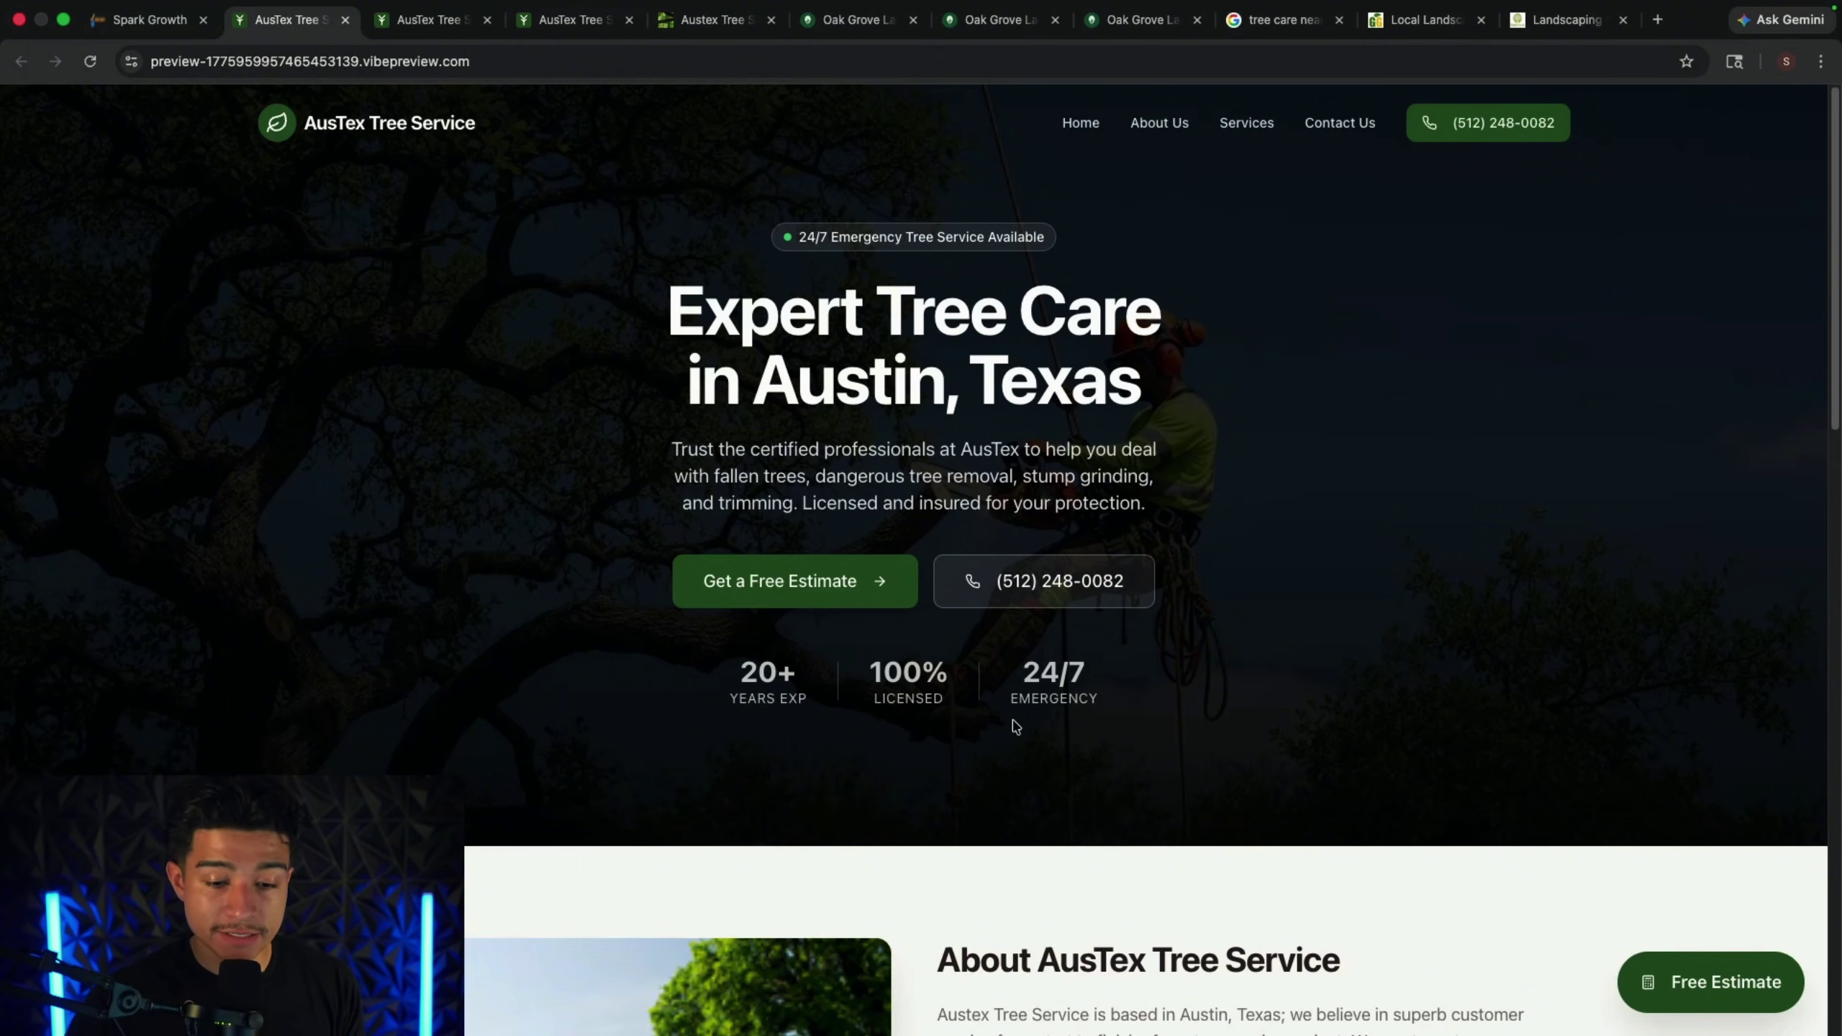
key("super+1")
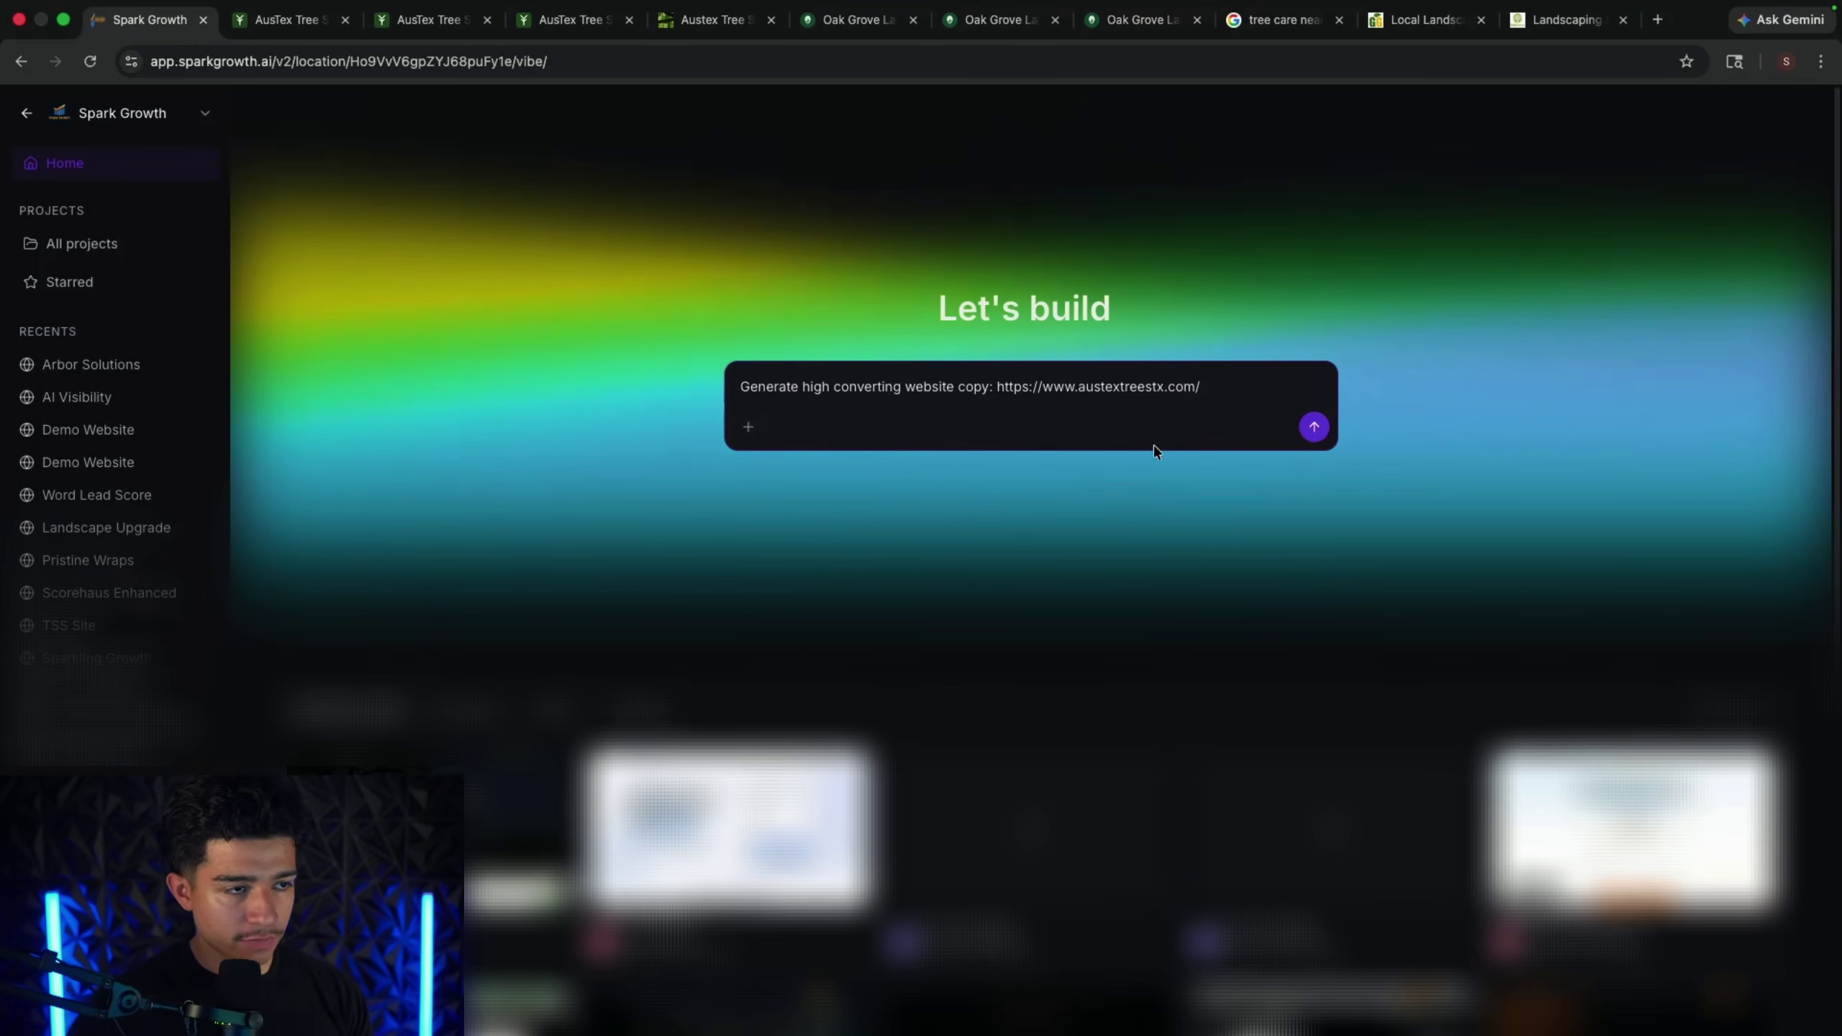
left_click(1007, 442)
key("BackSpace")
key("BackSpace")
type("using thi")
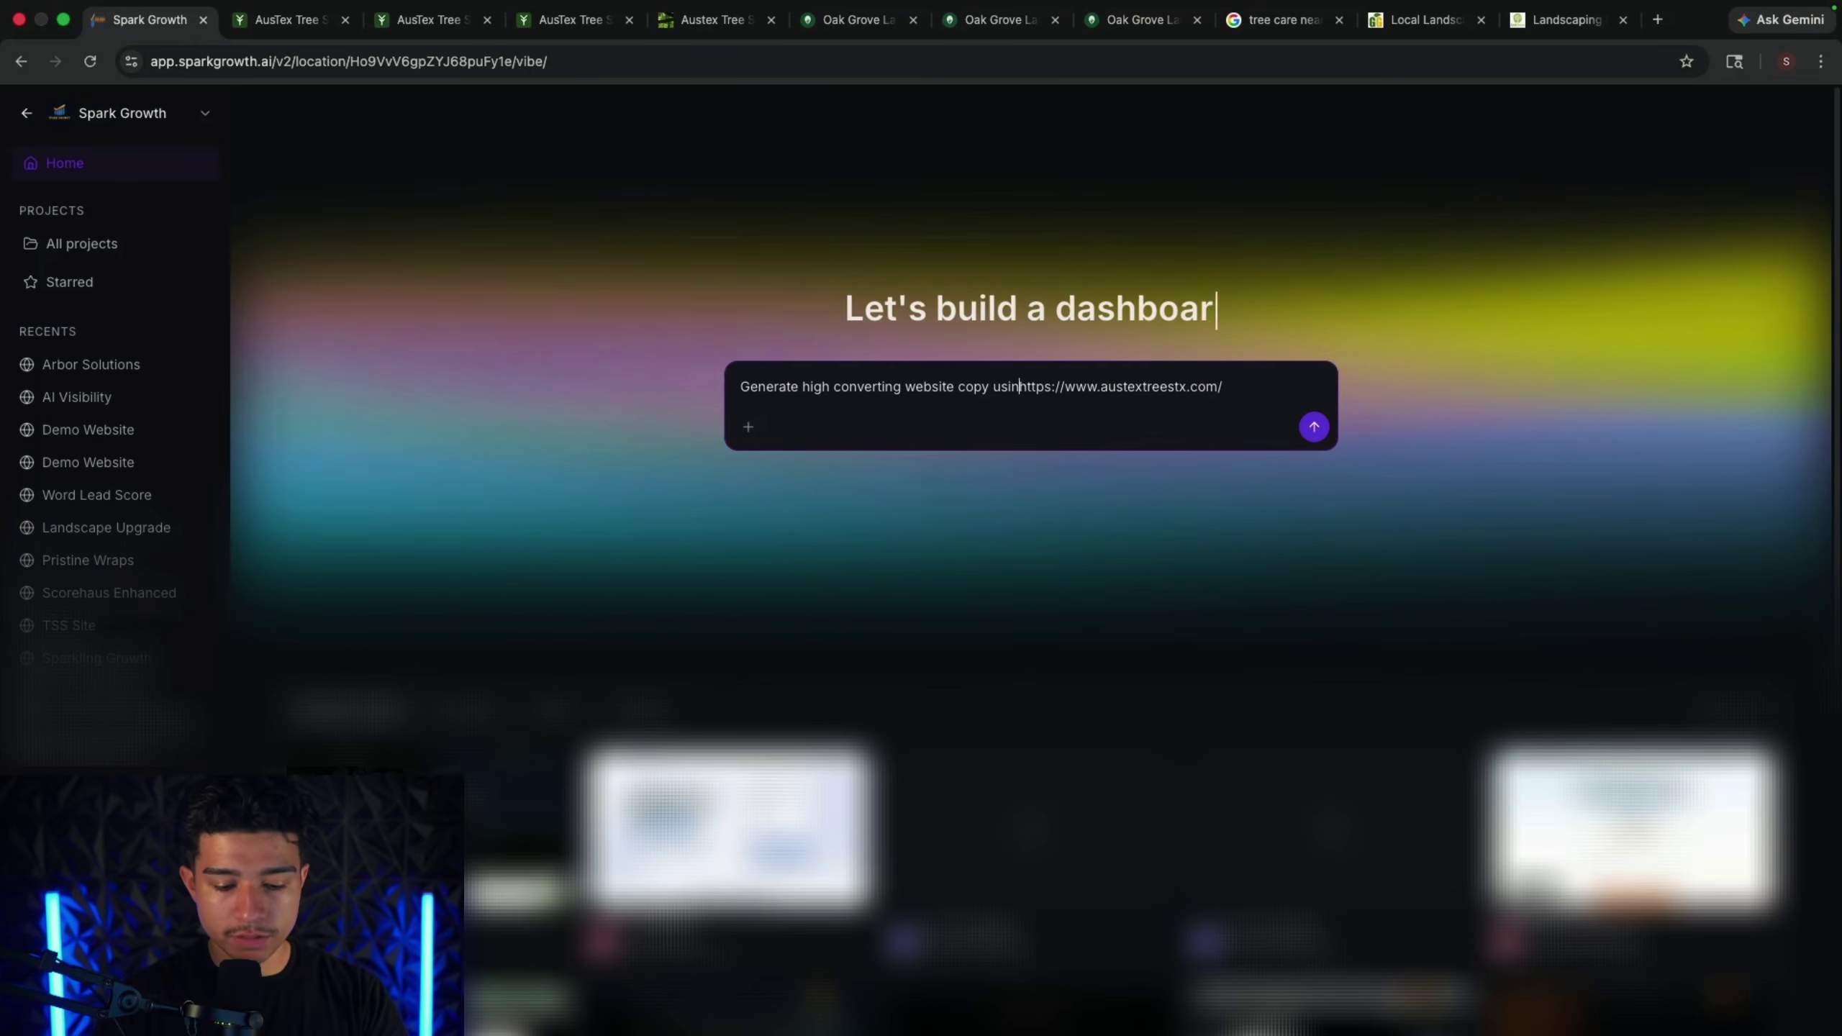
type("s site")
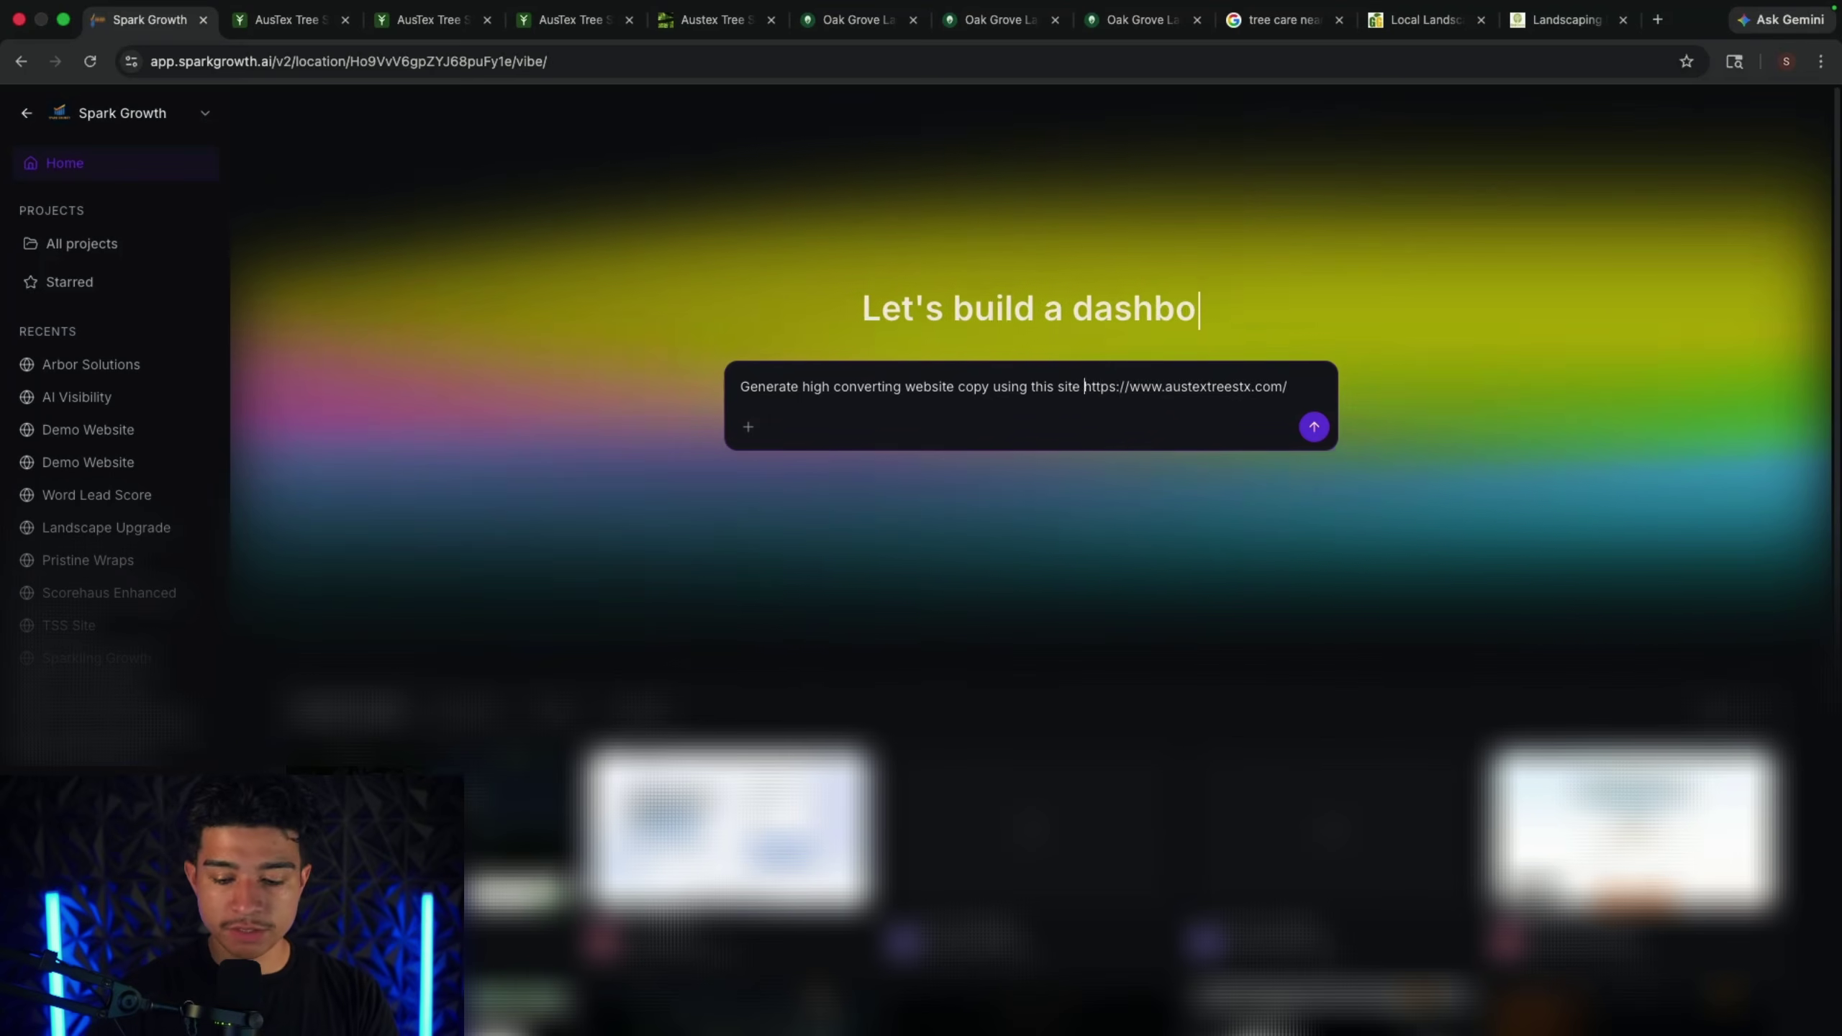
key("Return")
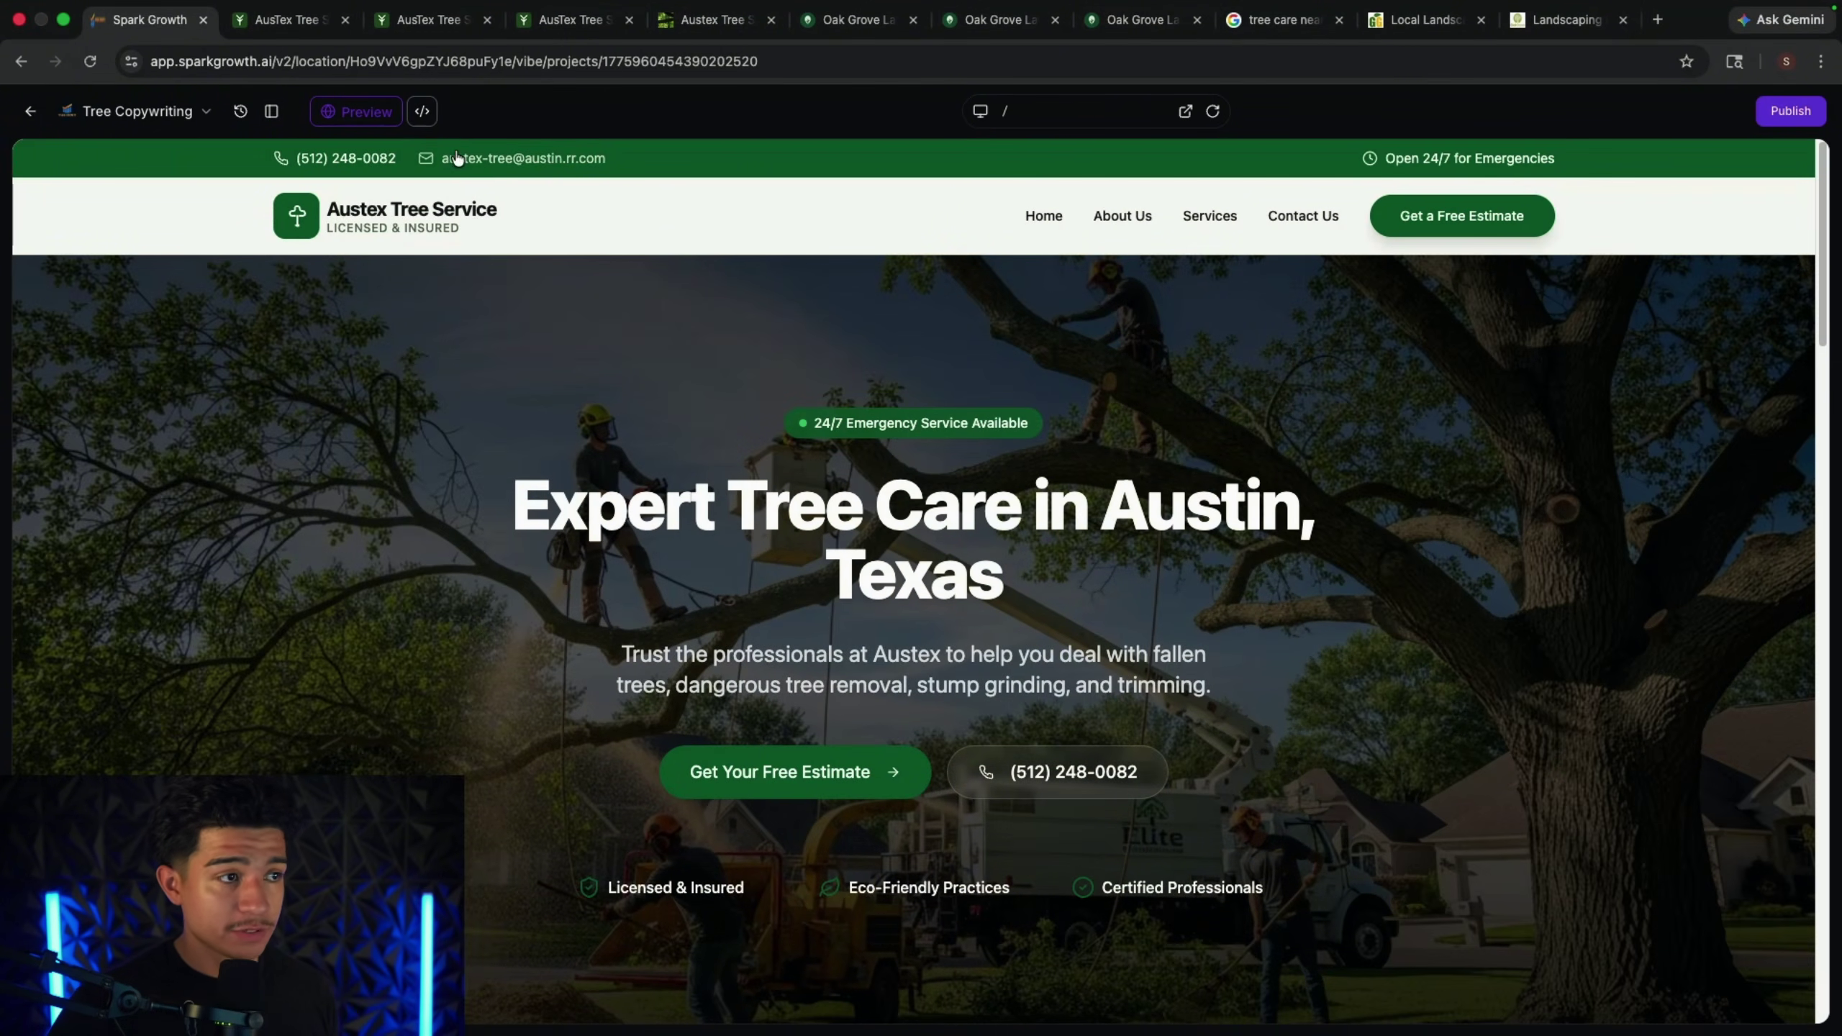
Step: Review the generated Austex Tree Service page full width, including its hero section, free estimate form and footer
left_click(437, 111)
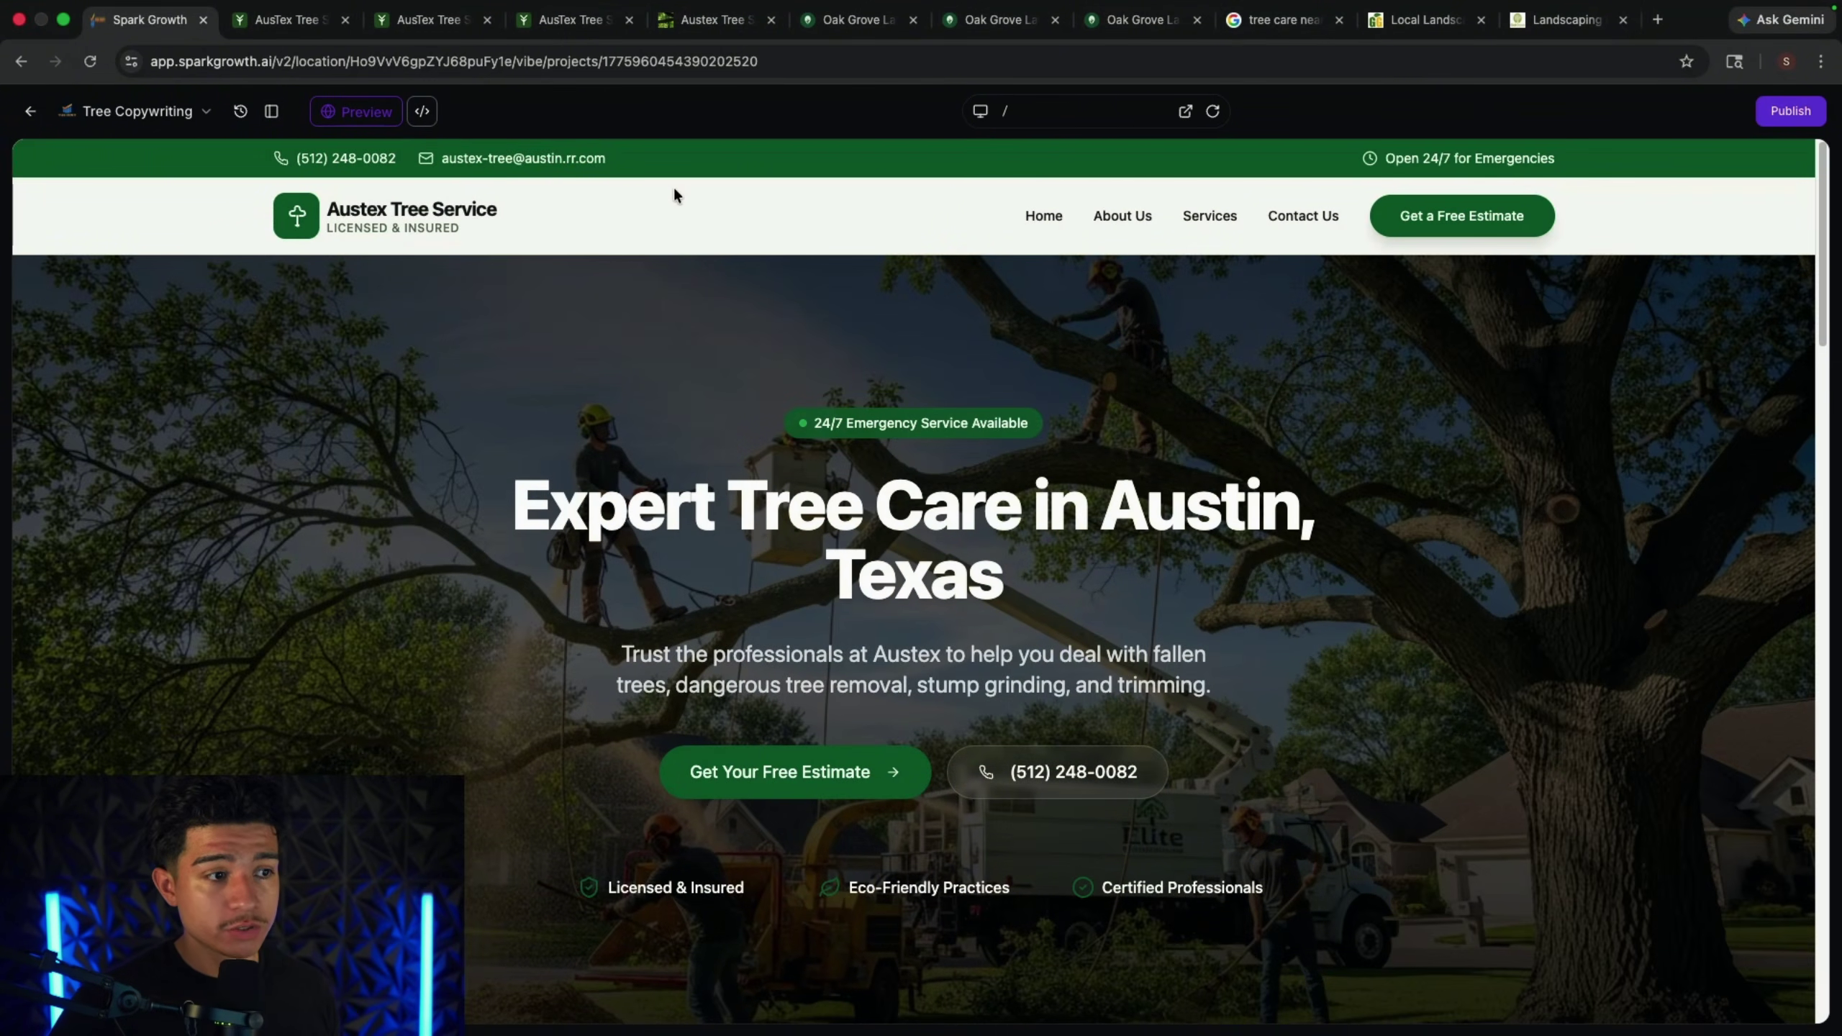
scroll(774, 421, "down", 5)
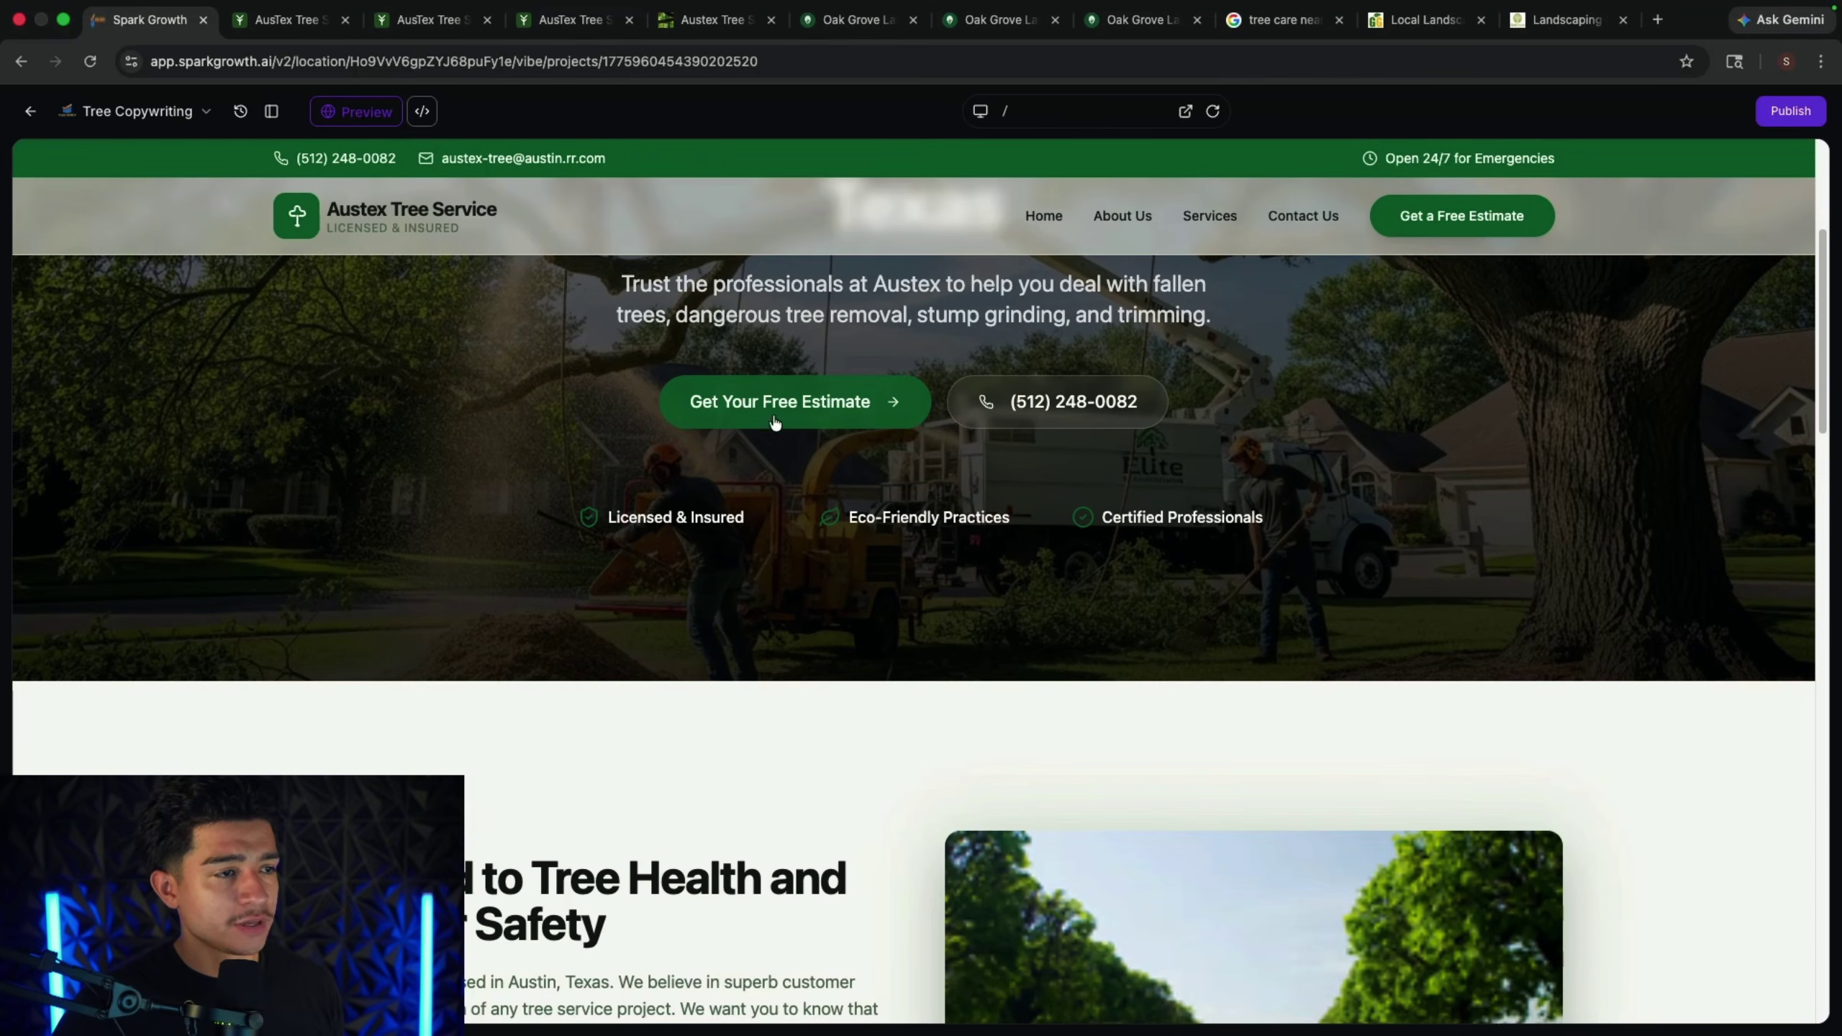
left_click(1418, 215)
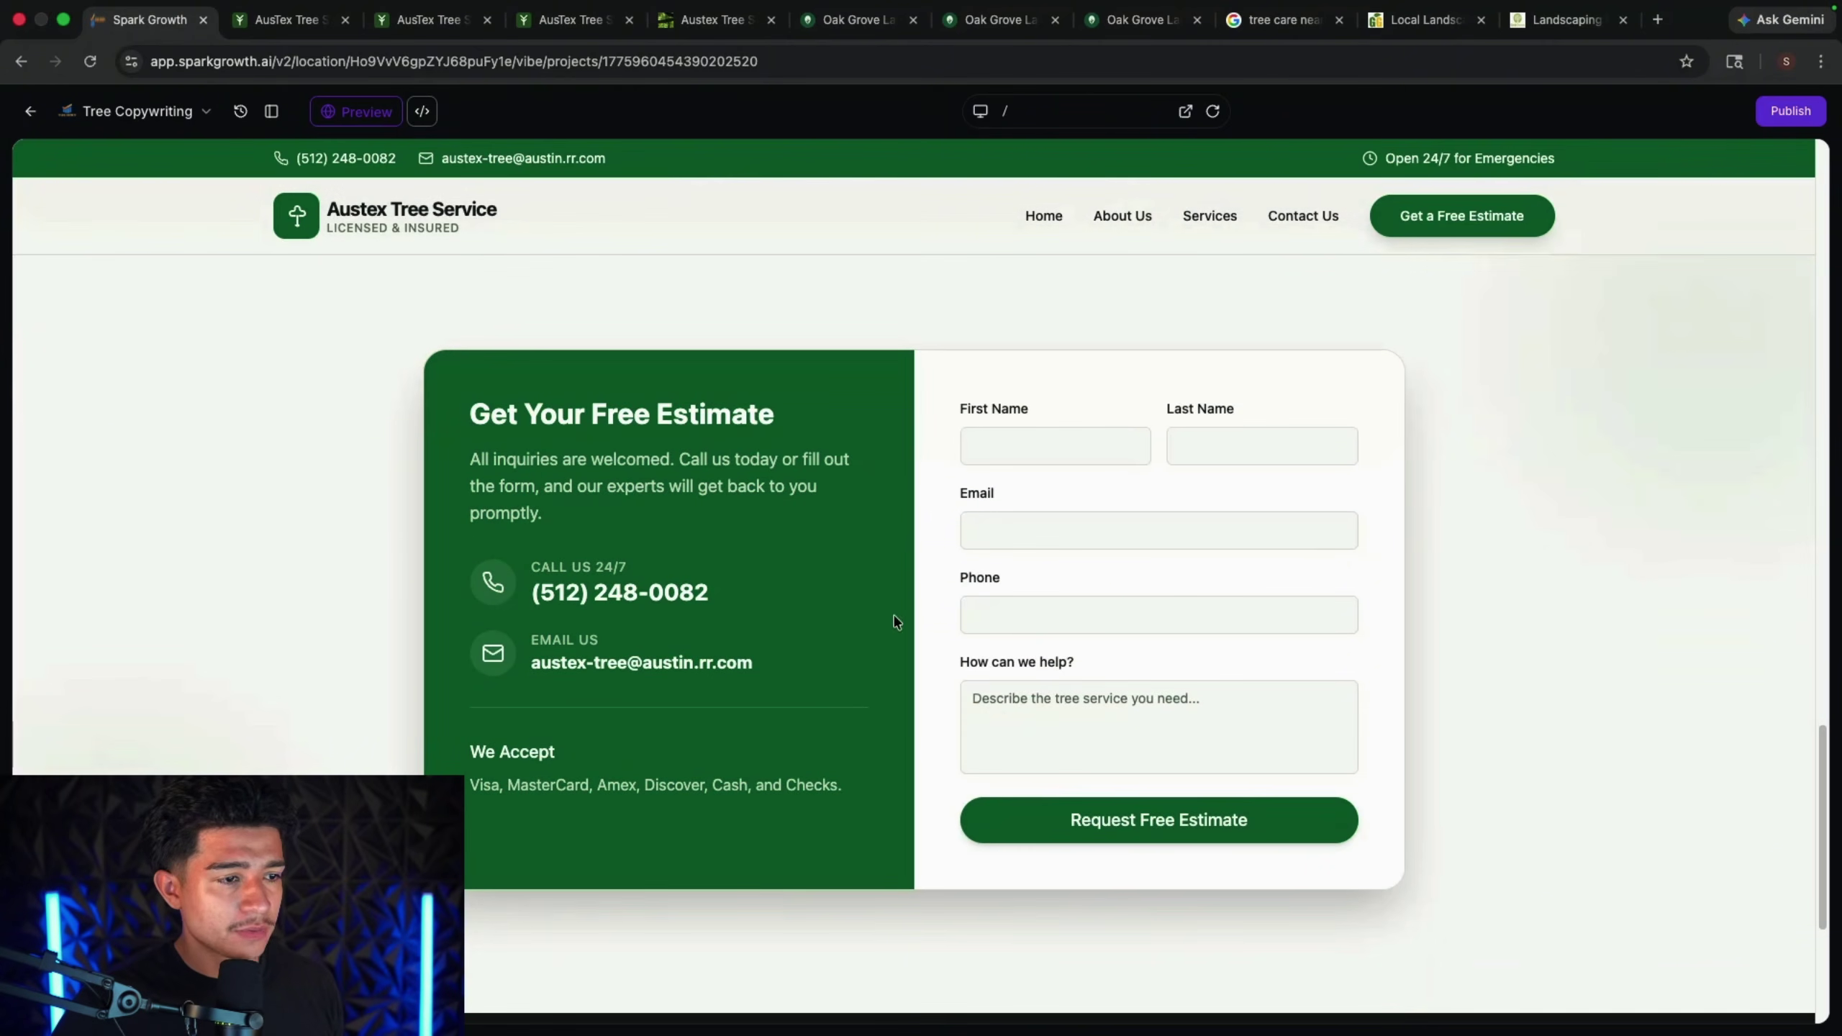
scroll(995, 740, "down", 4)
scroll(1015, 406, "up", 4)
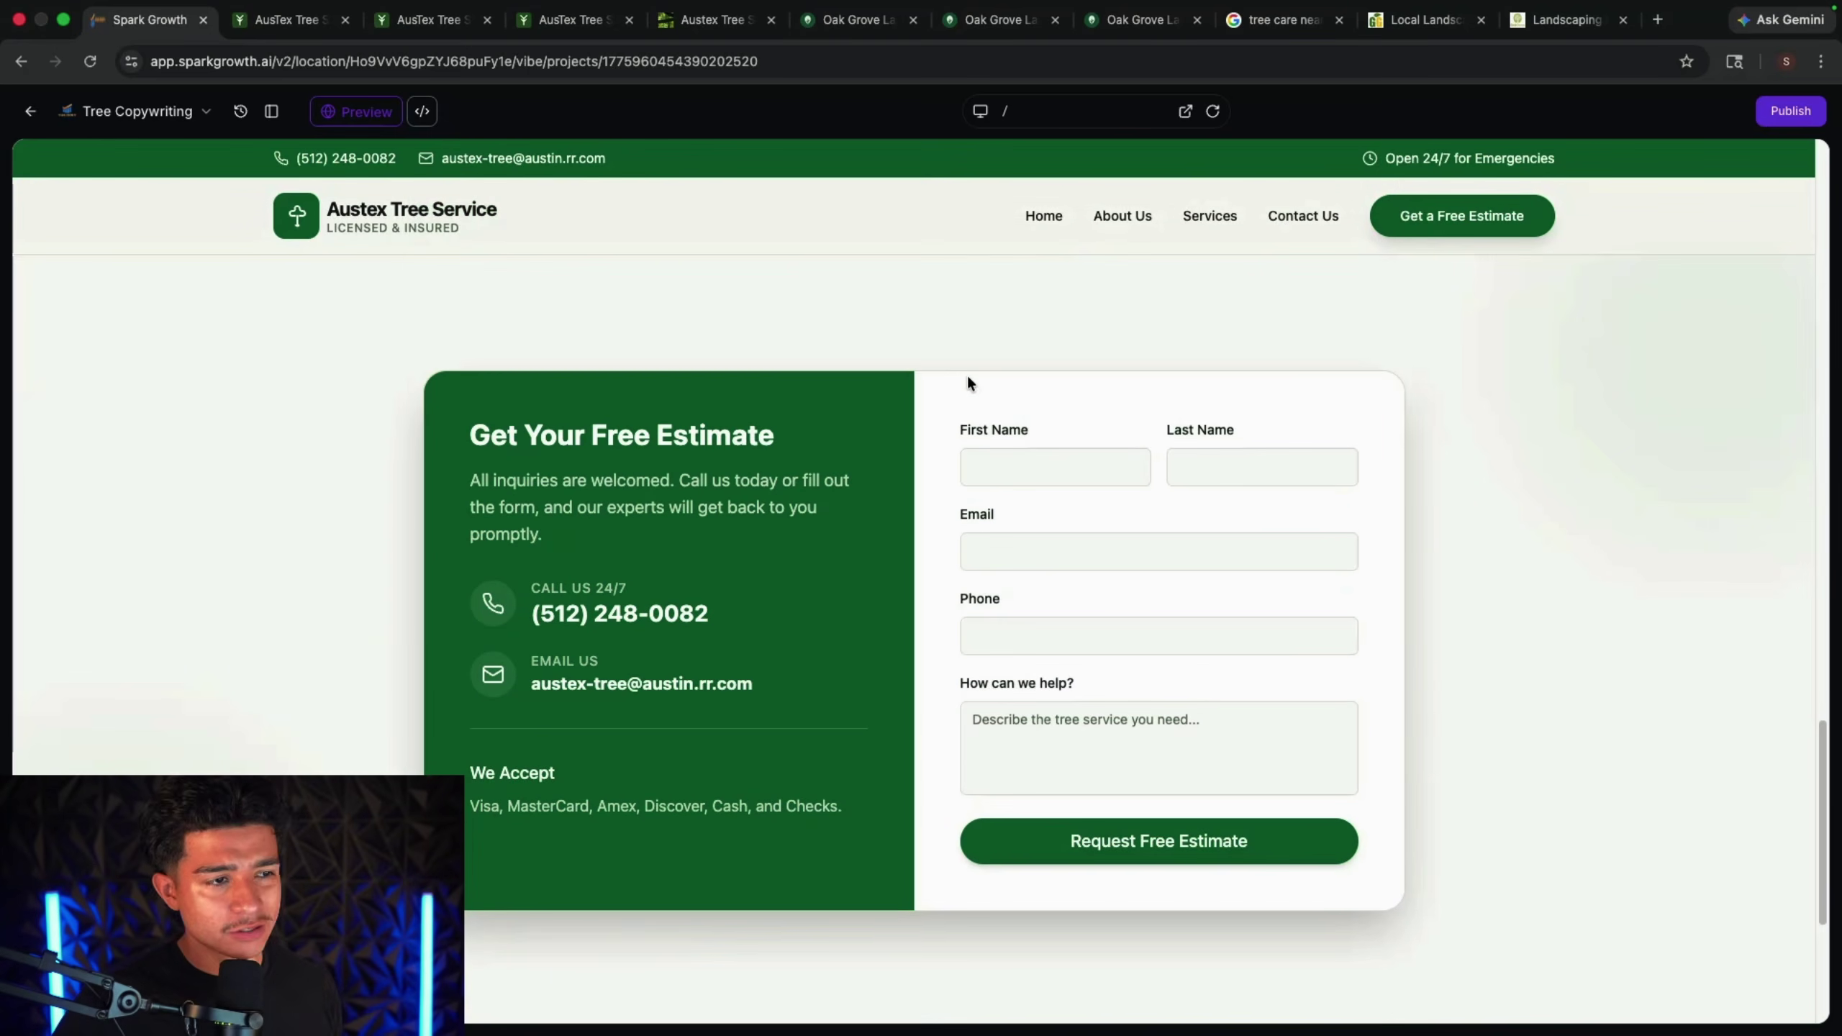
scroll(992, 392, "down", 6)
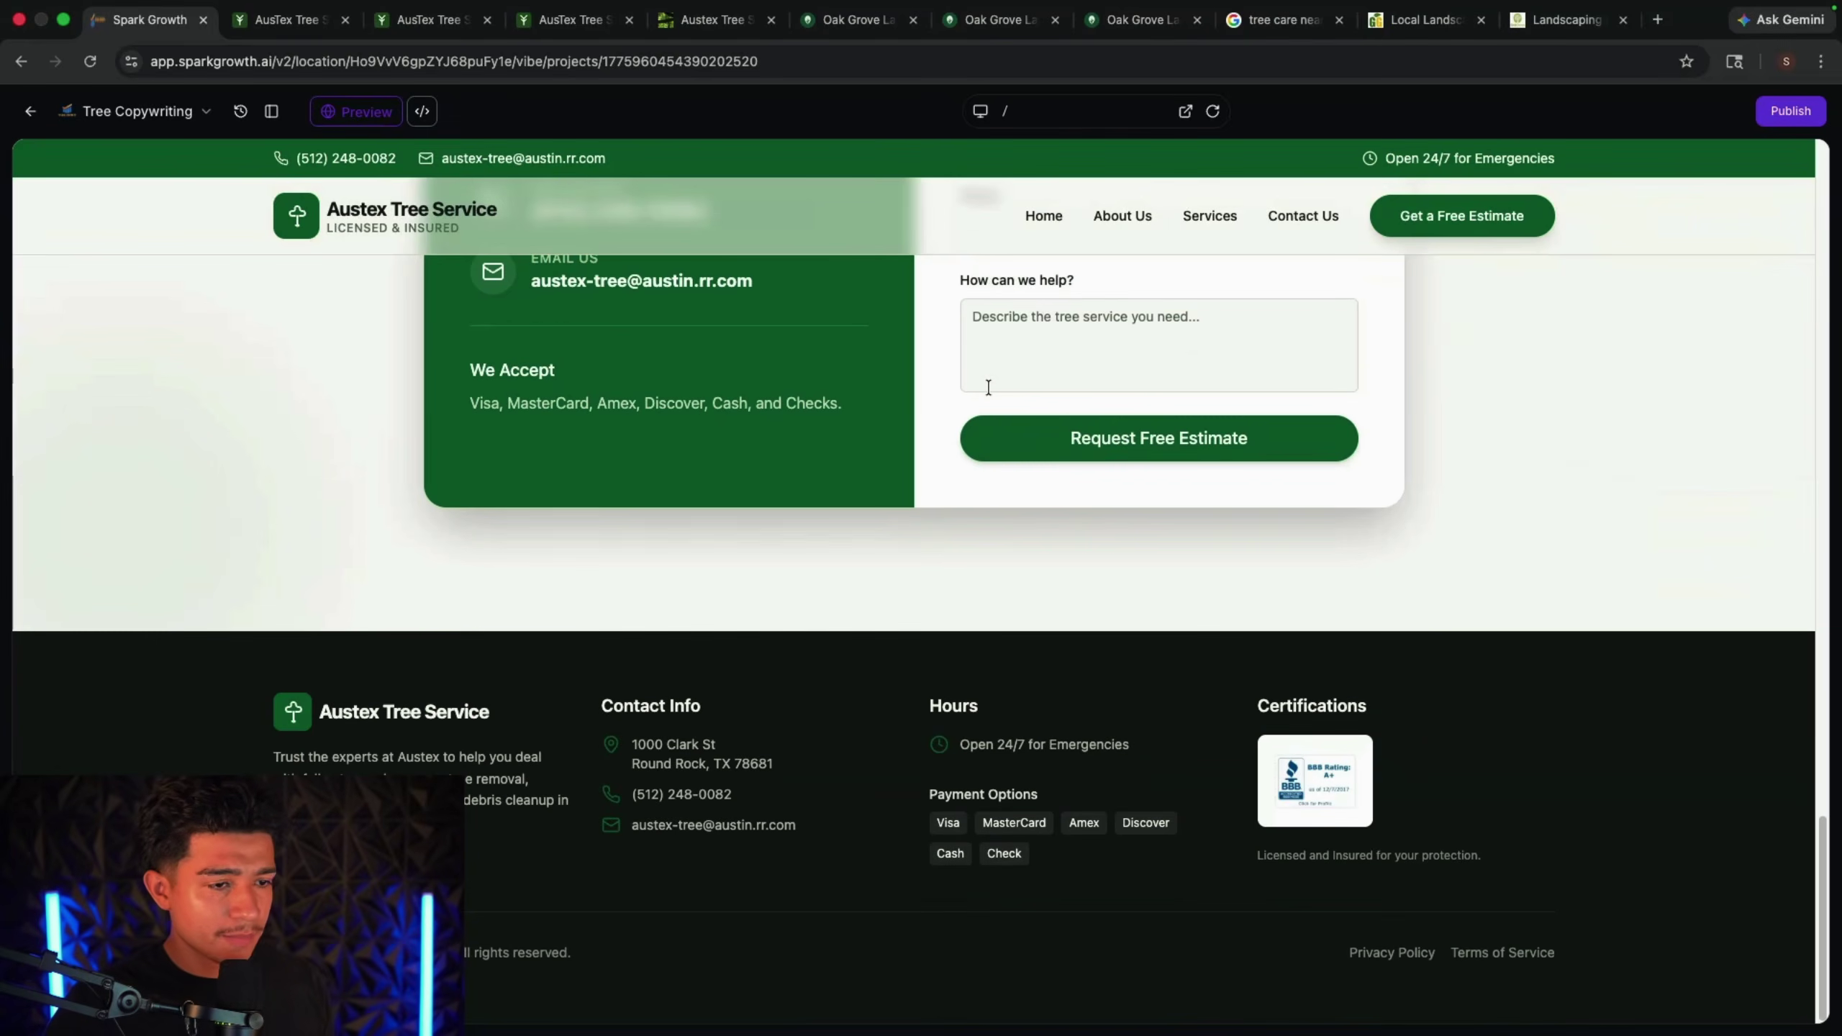
scroll(989, 388, "up", 5)
scroll(1001, 396, "up", 15)
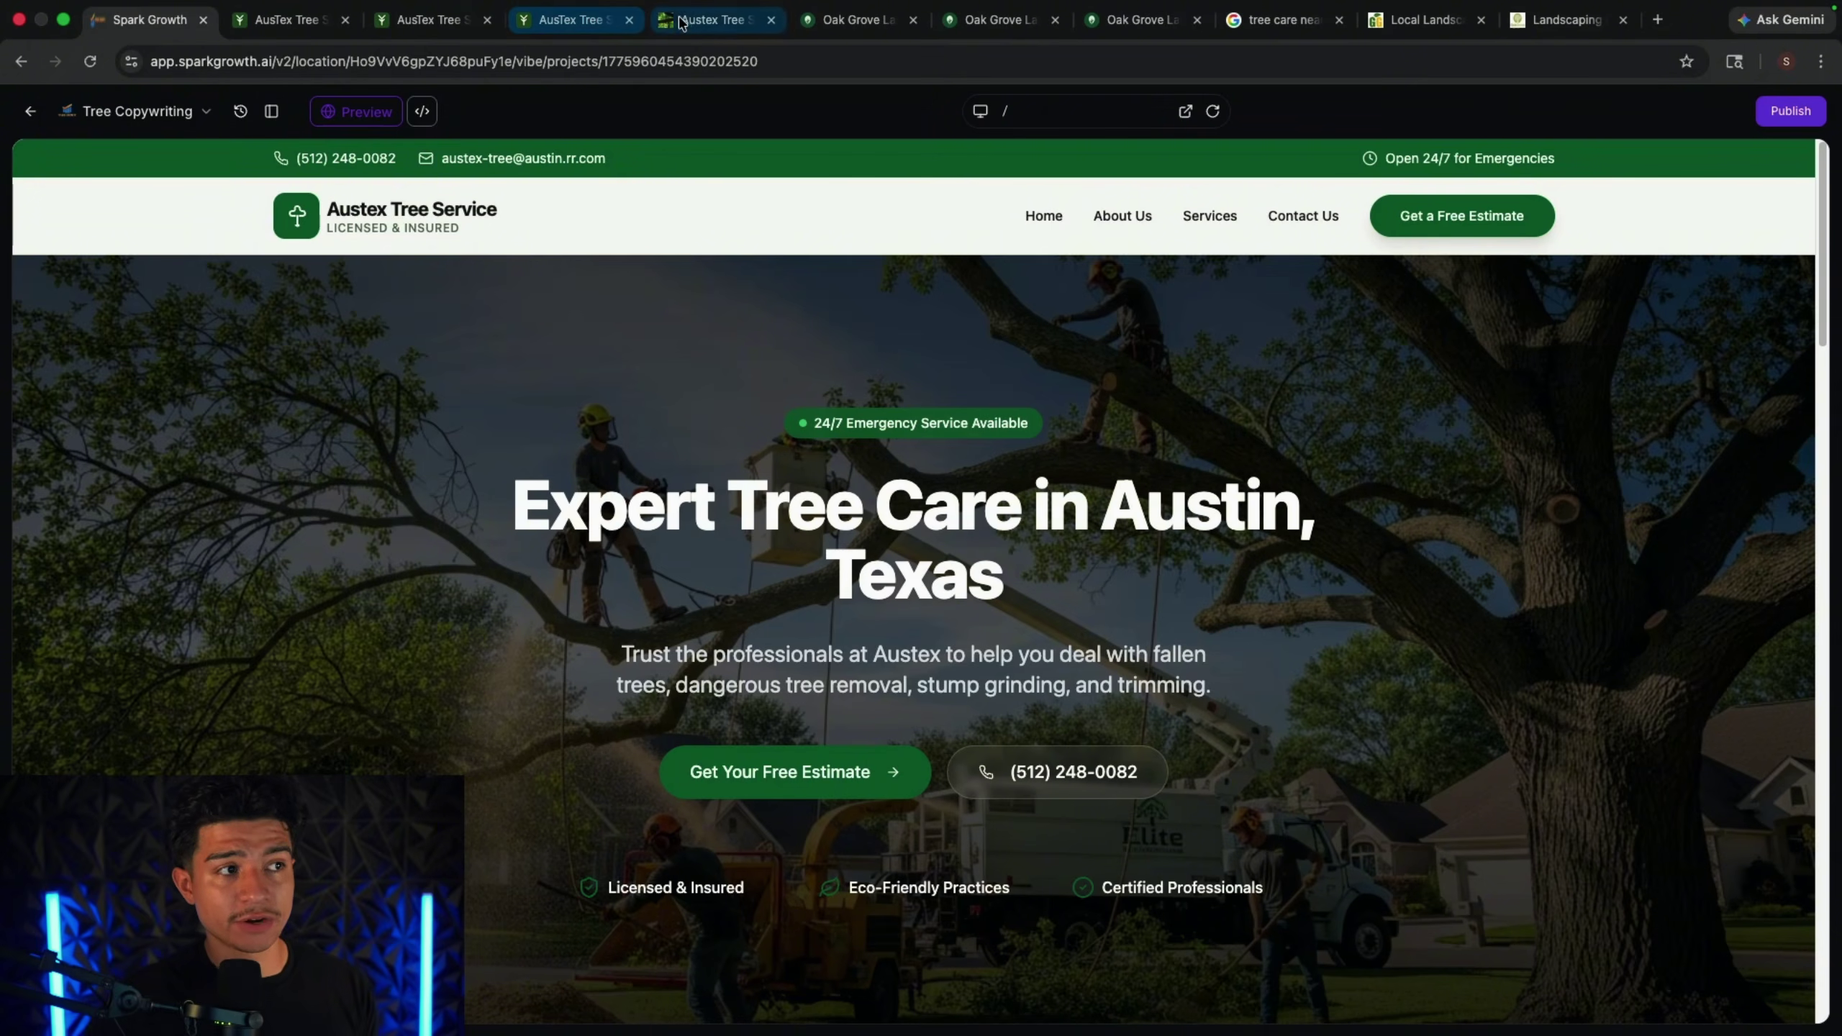
Step: Check the original Austex site against the new page and review the new page's services and about sections
left_click(715, 19)
left_click(165, 15)
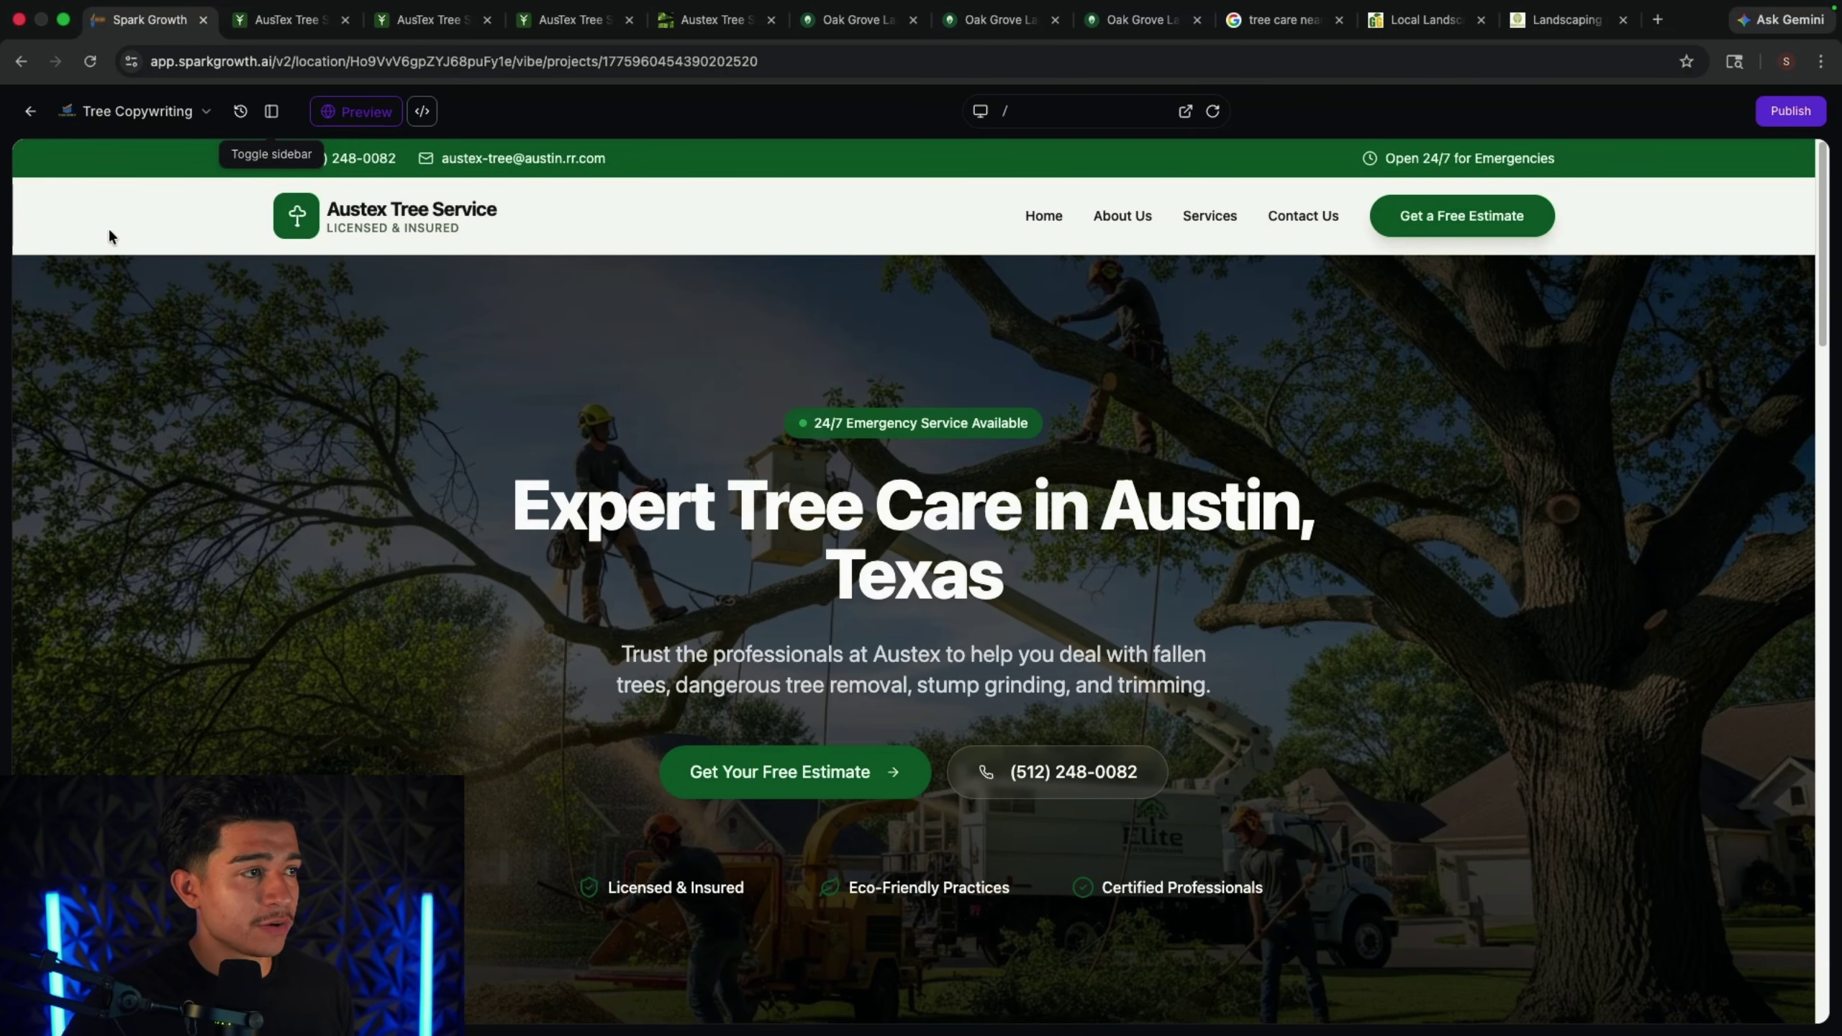
scroll(677, 538, "down", 10)
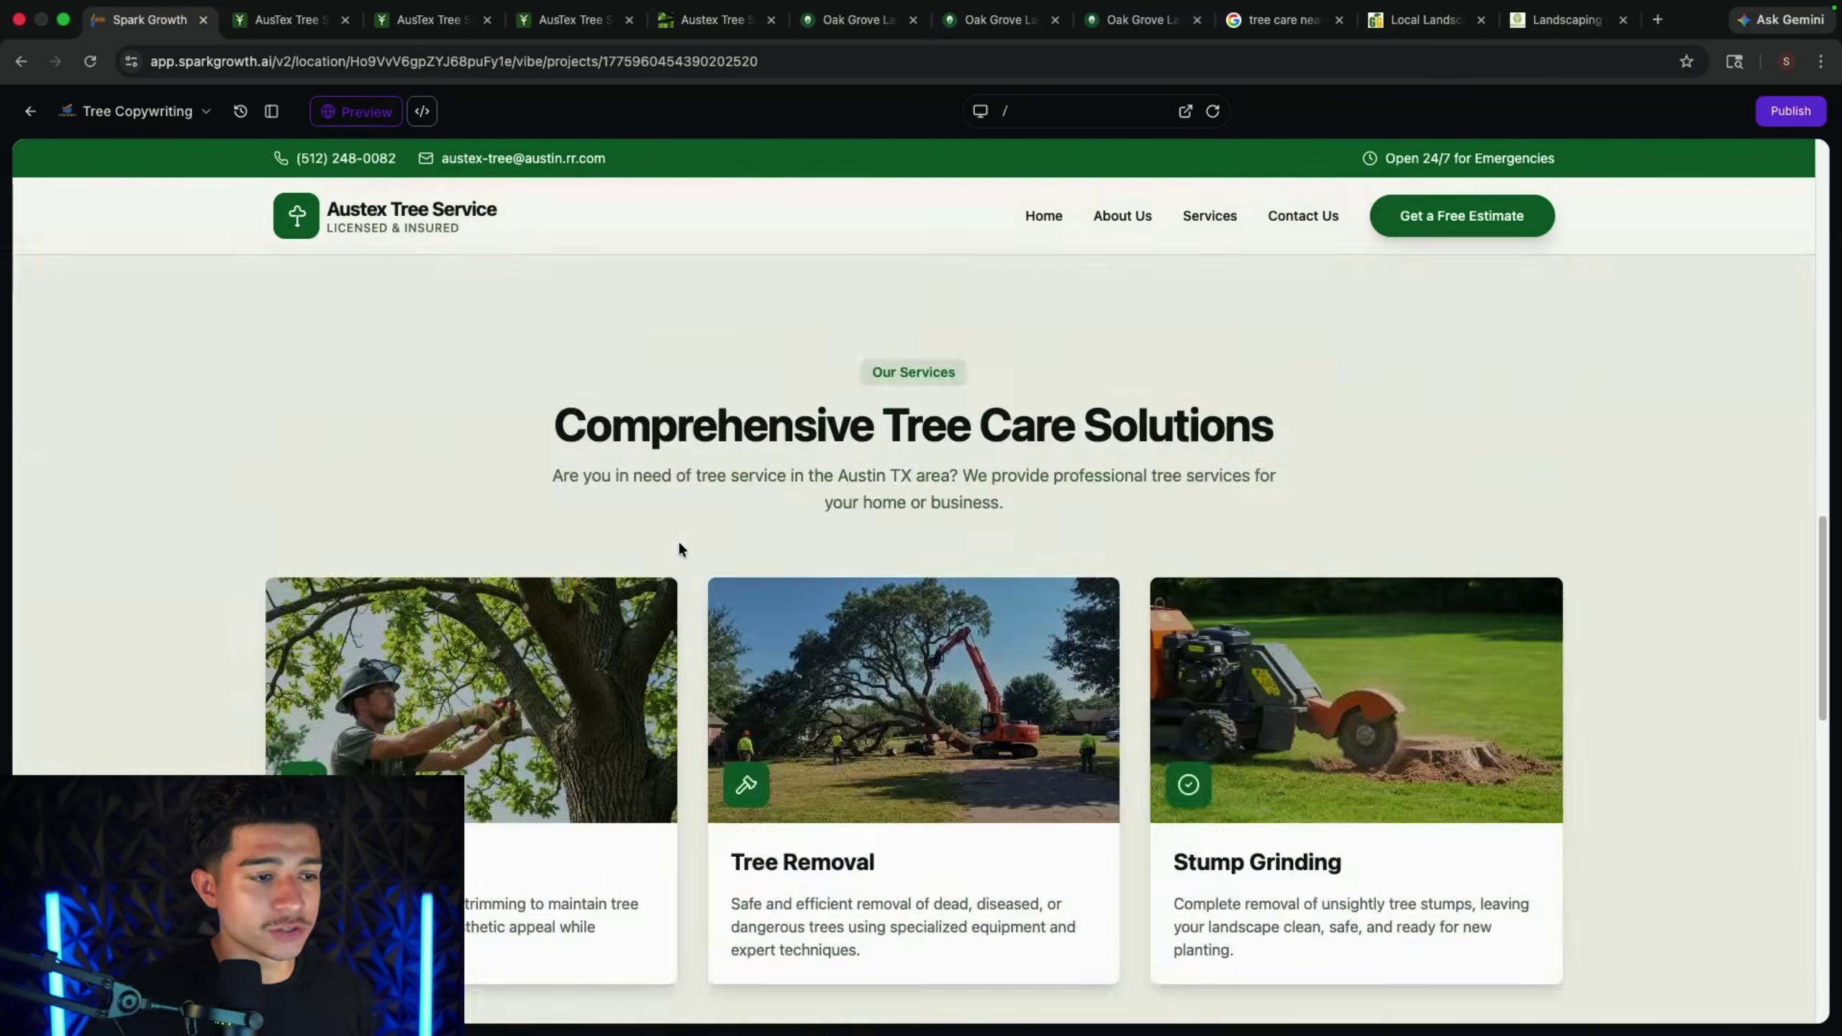
scroll(677, 538, "down", 15)
scroll(367, 558, "up", 20)
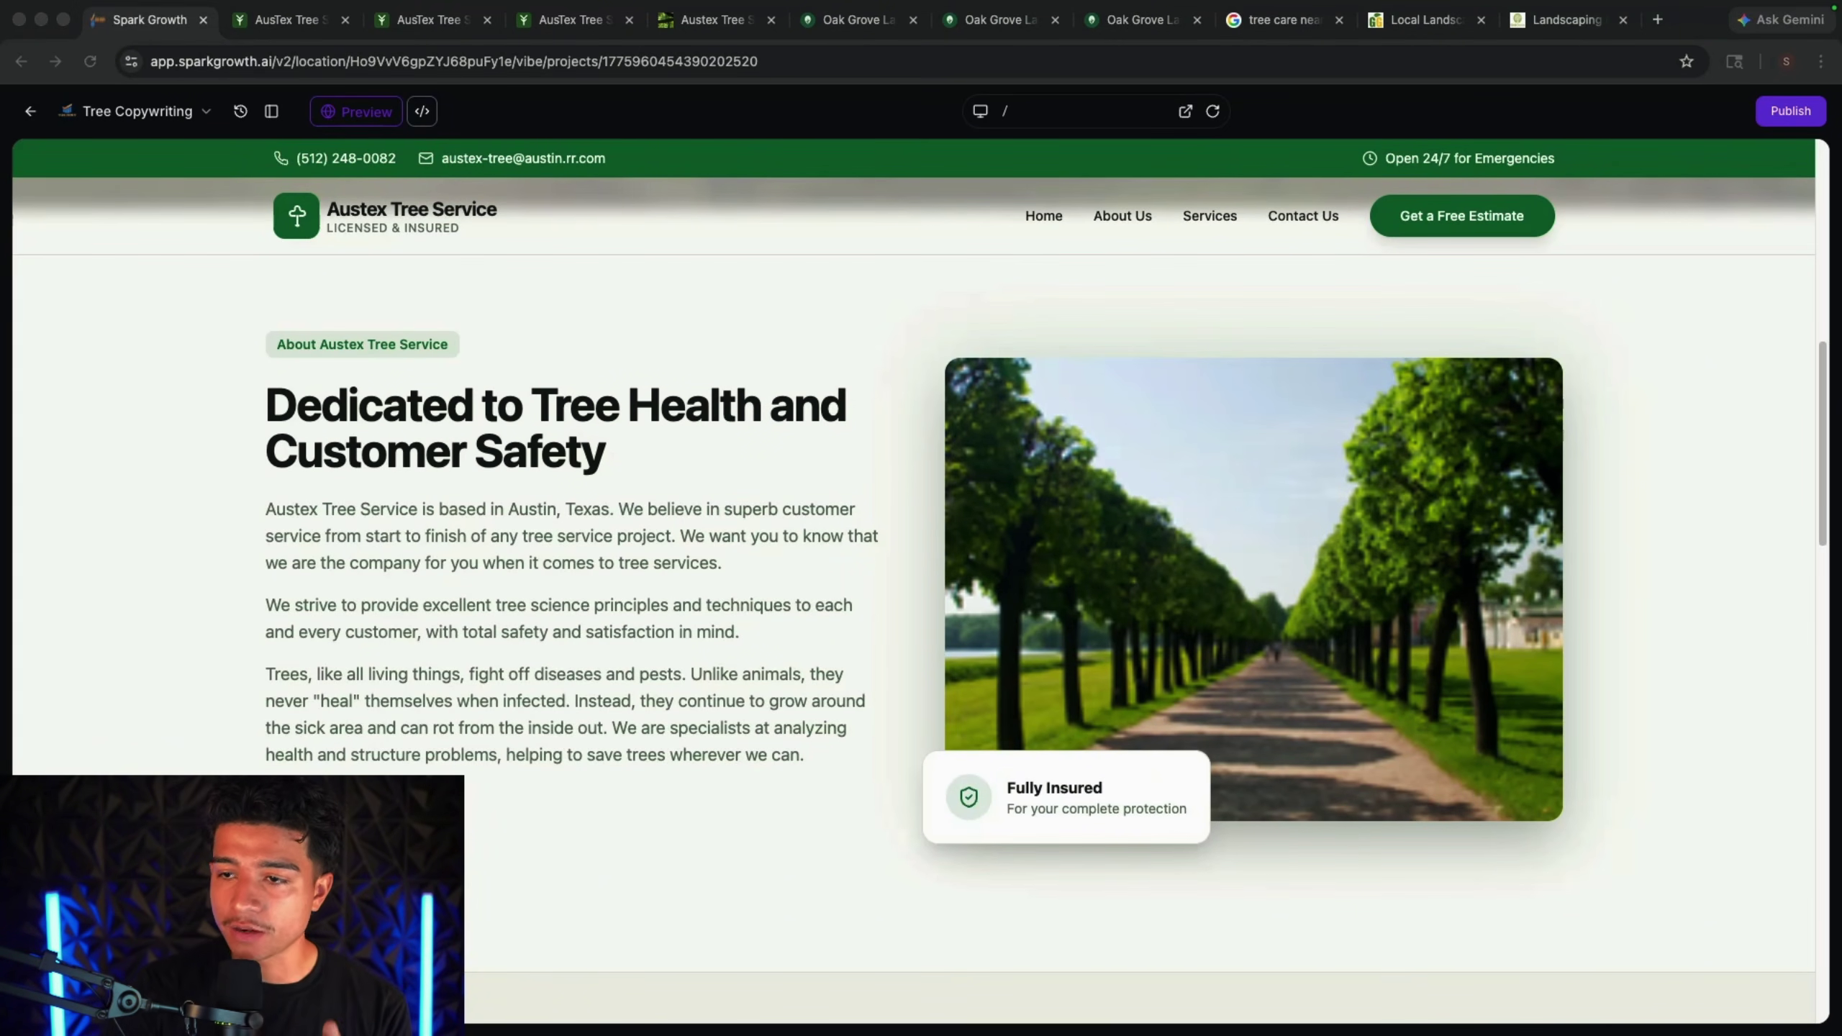
Step: Ask the AI builder to "add a live ai chatbot to this website and get it trained based on the info on this site"
left_click(271, 111)
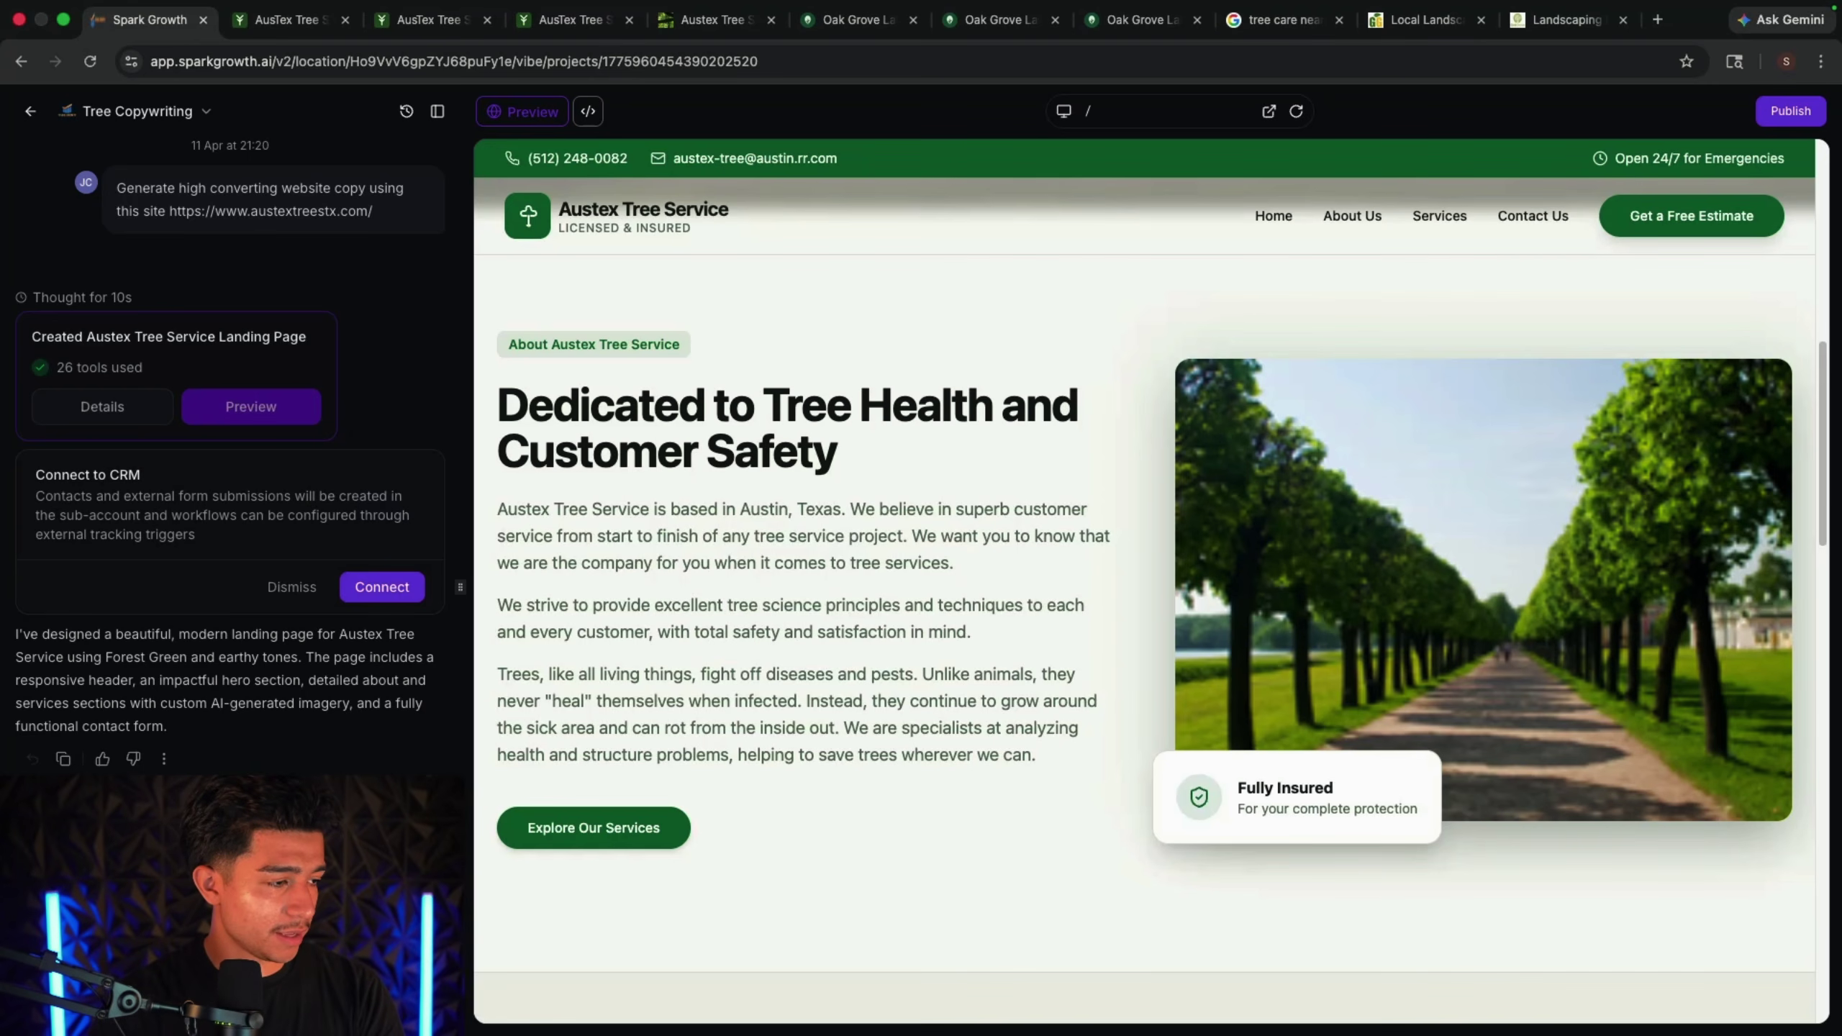
right_click(347, 795)
key("Return")
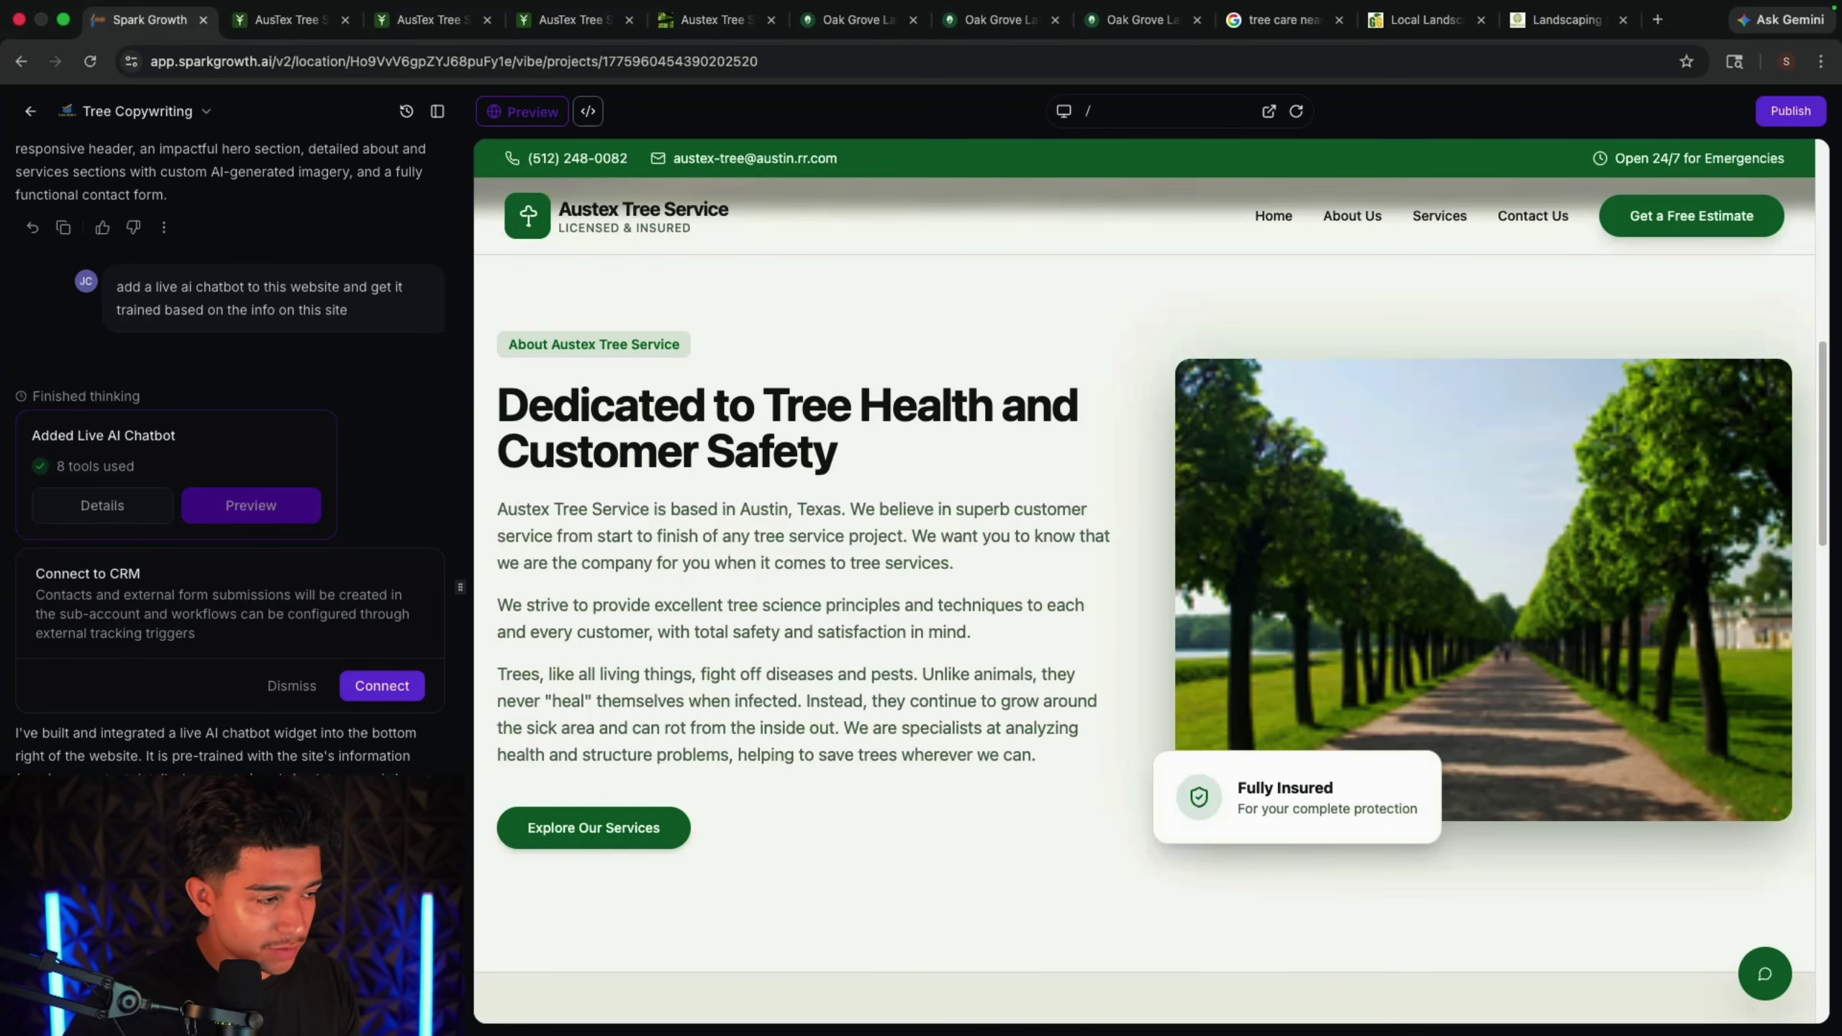
left_click(131, 867)
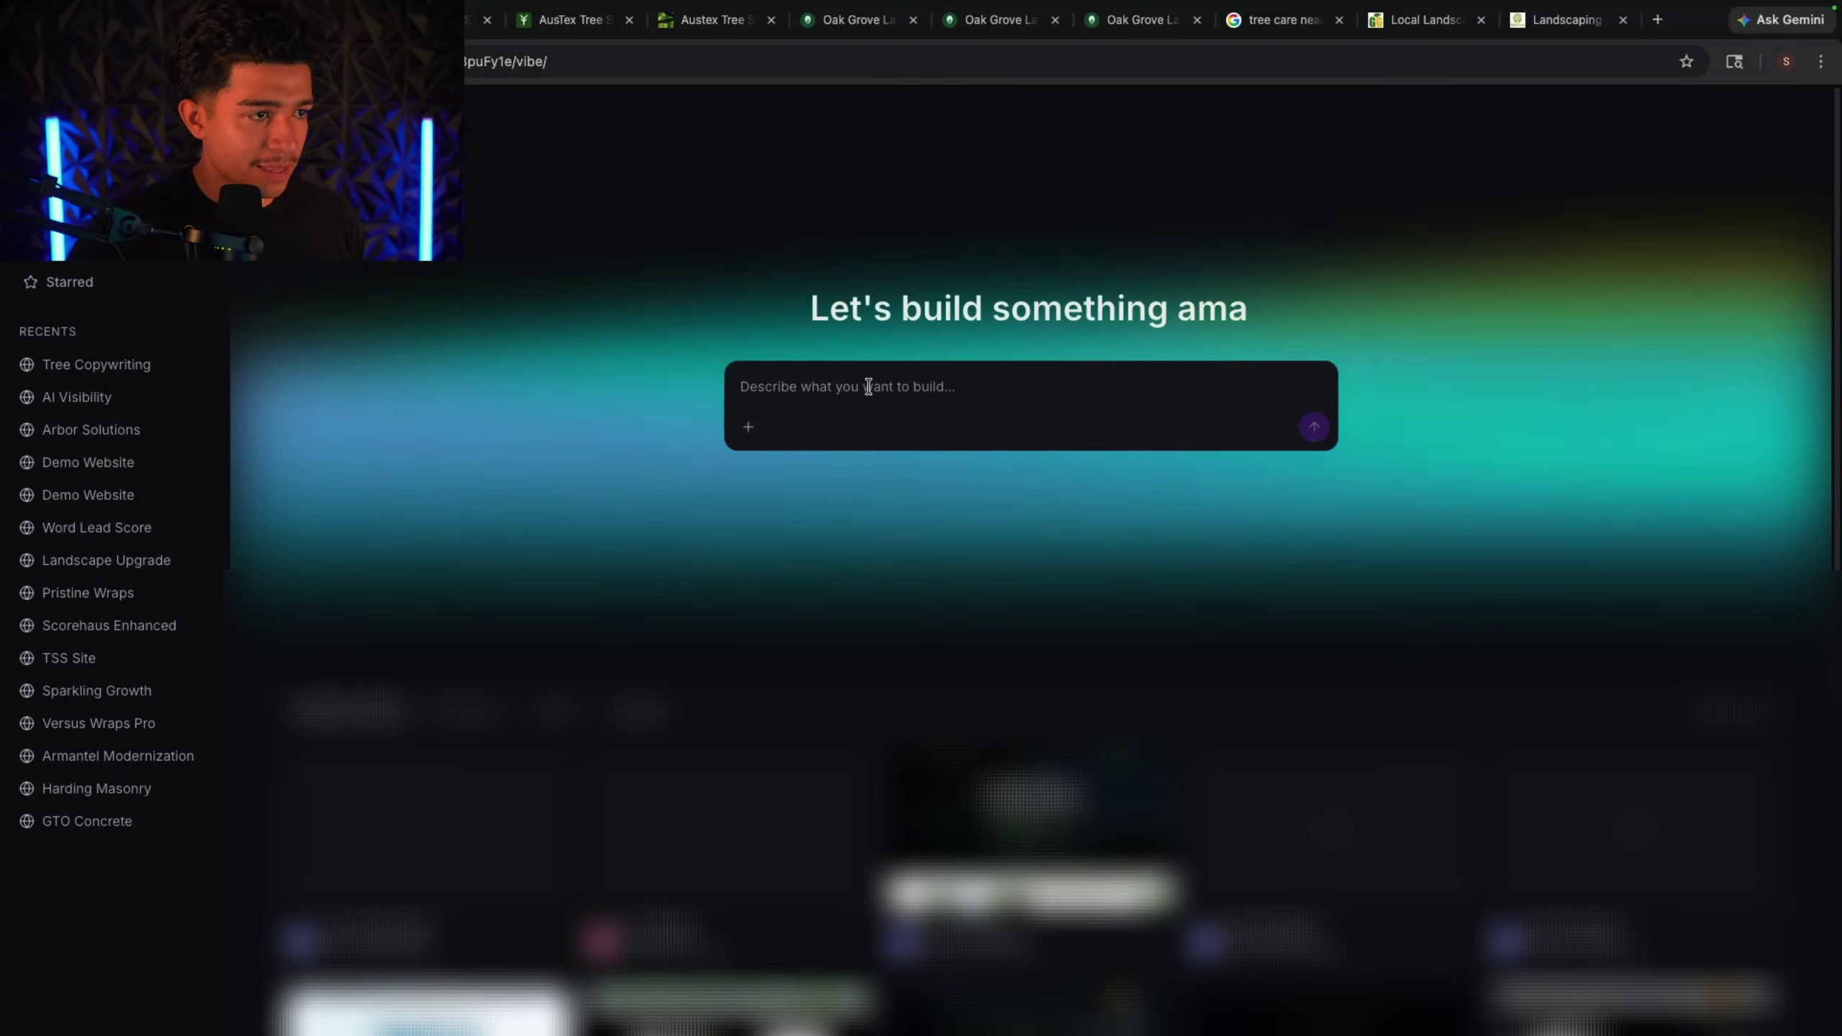
Step: Start a new project with the prompt "build me a plumbing website from scratch make the website a template that is customizable"
type("b")
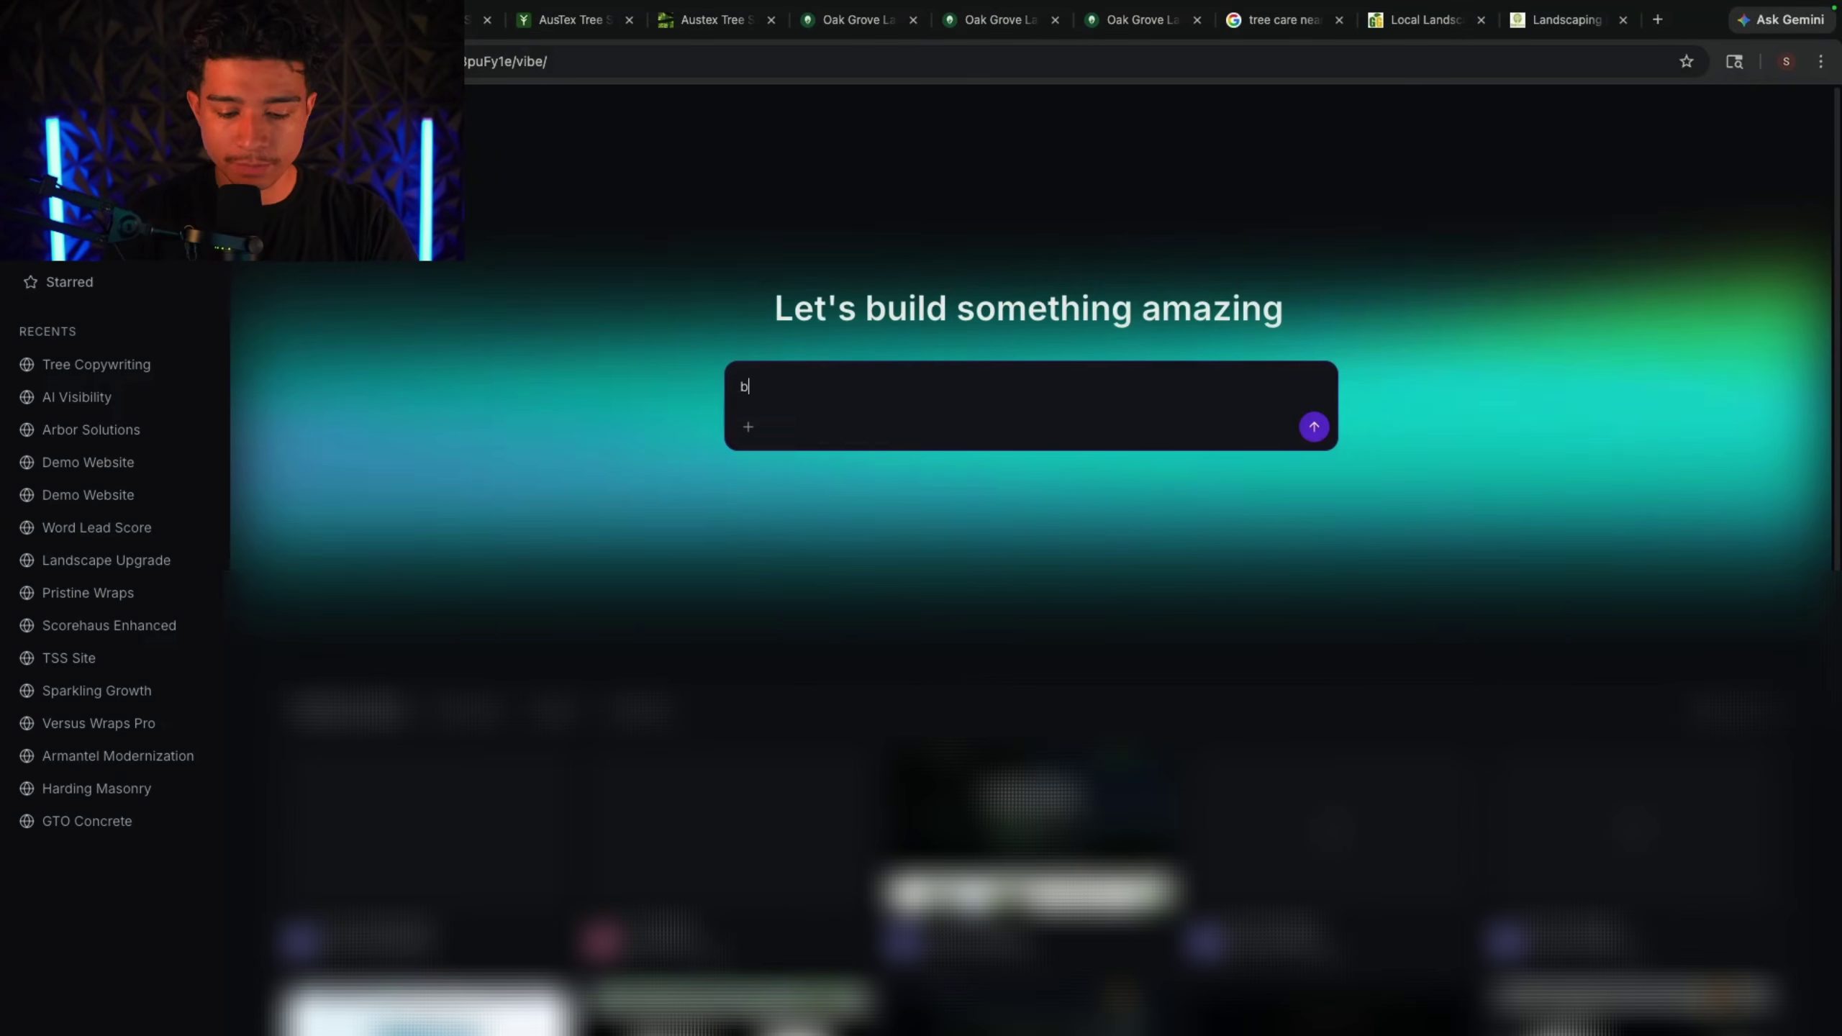
type("uild me a plumb")
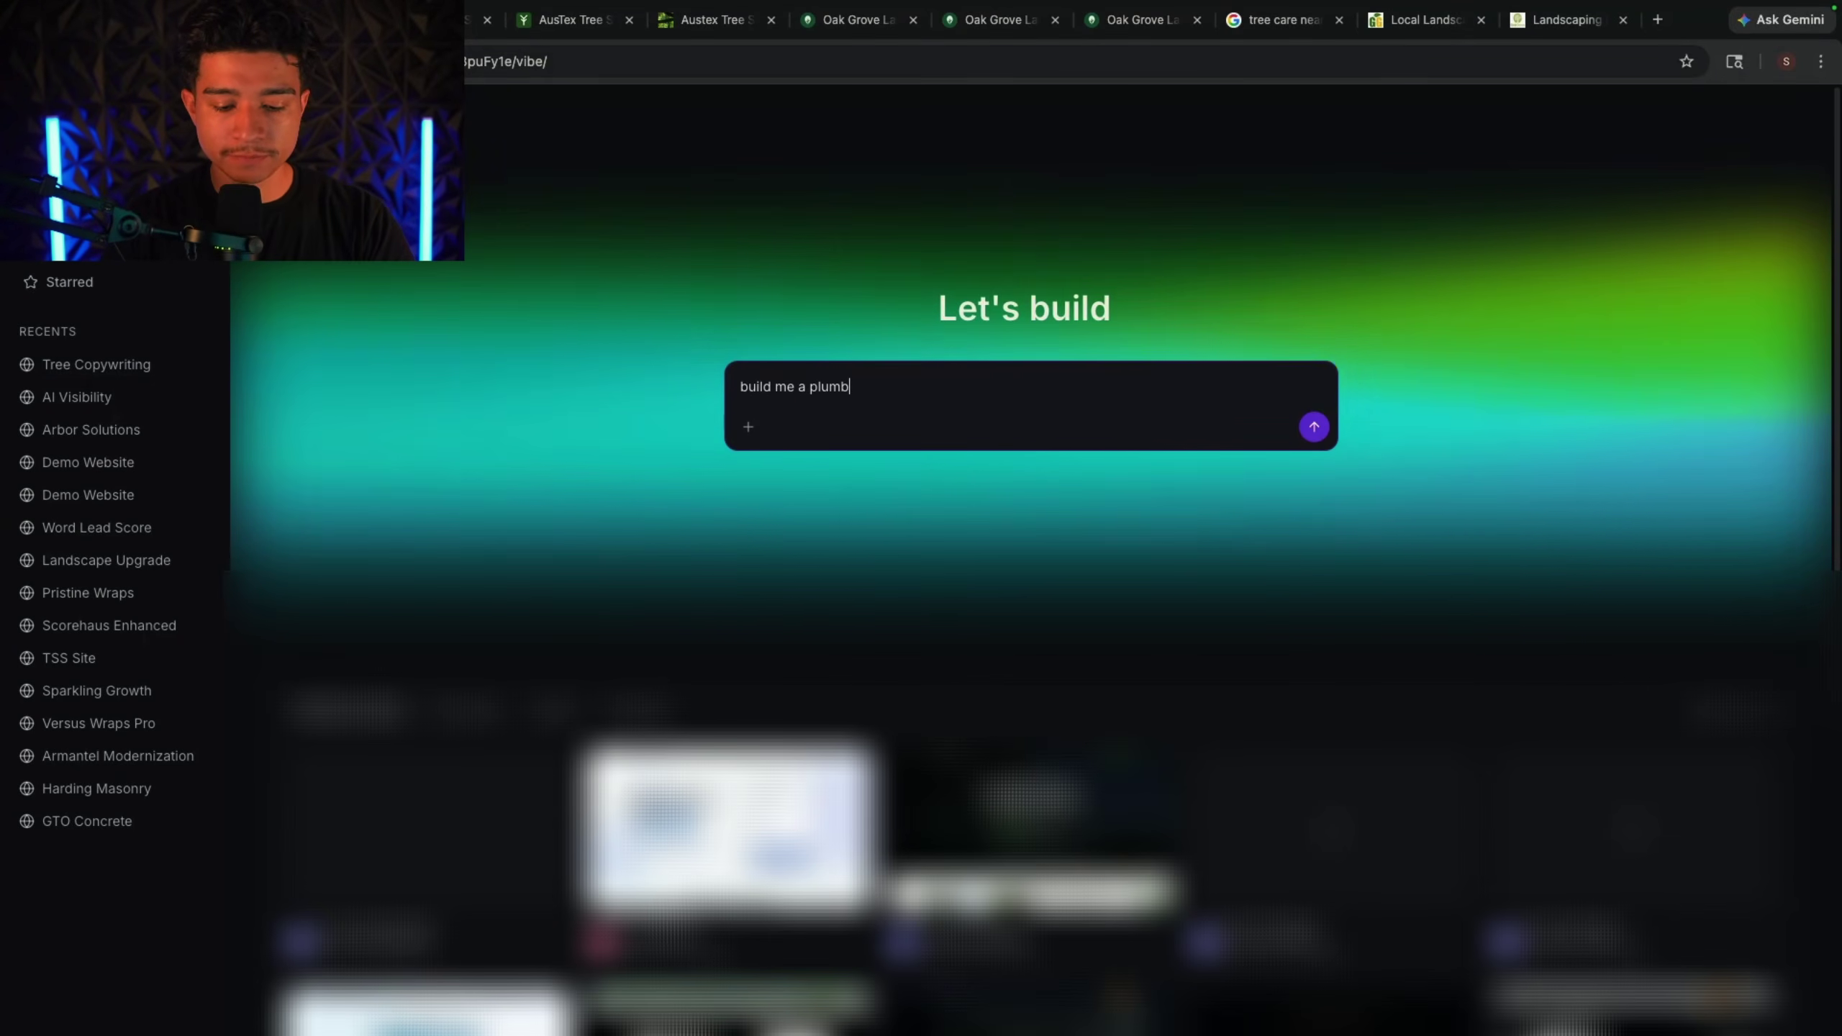
type("ing website from sc")
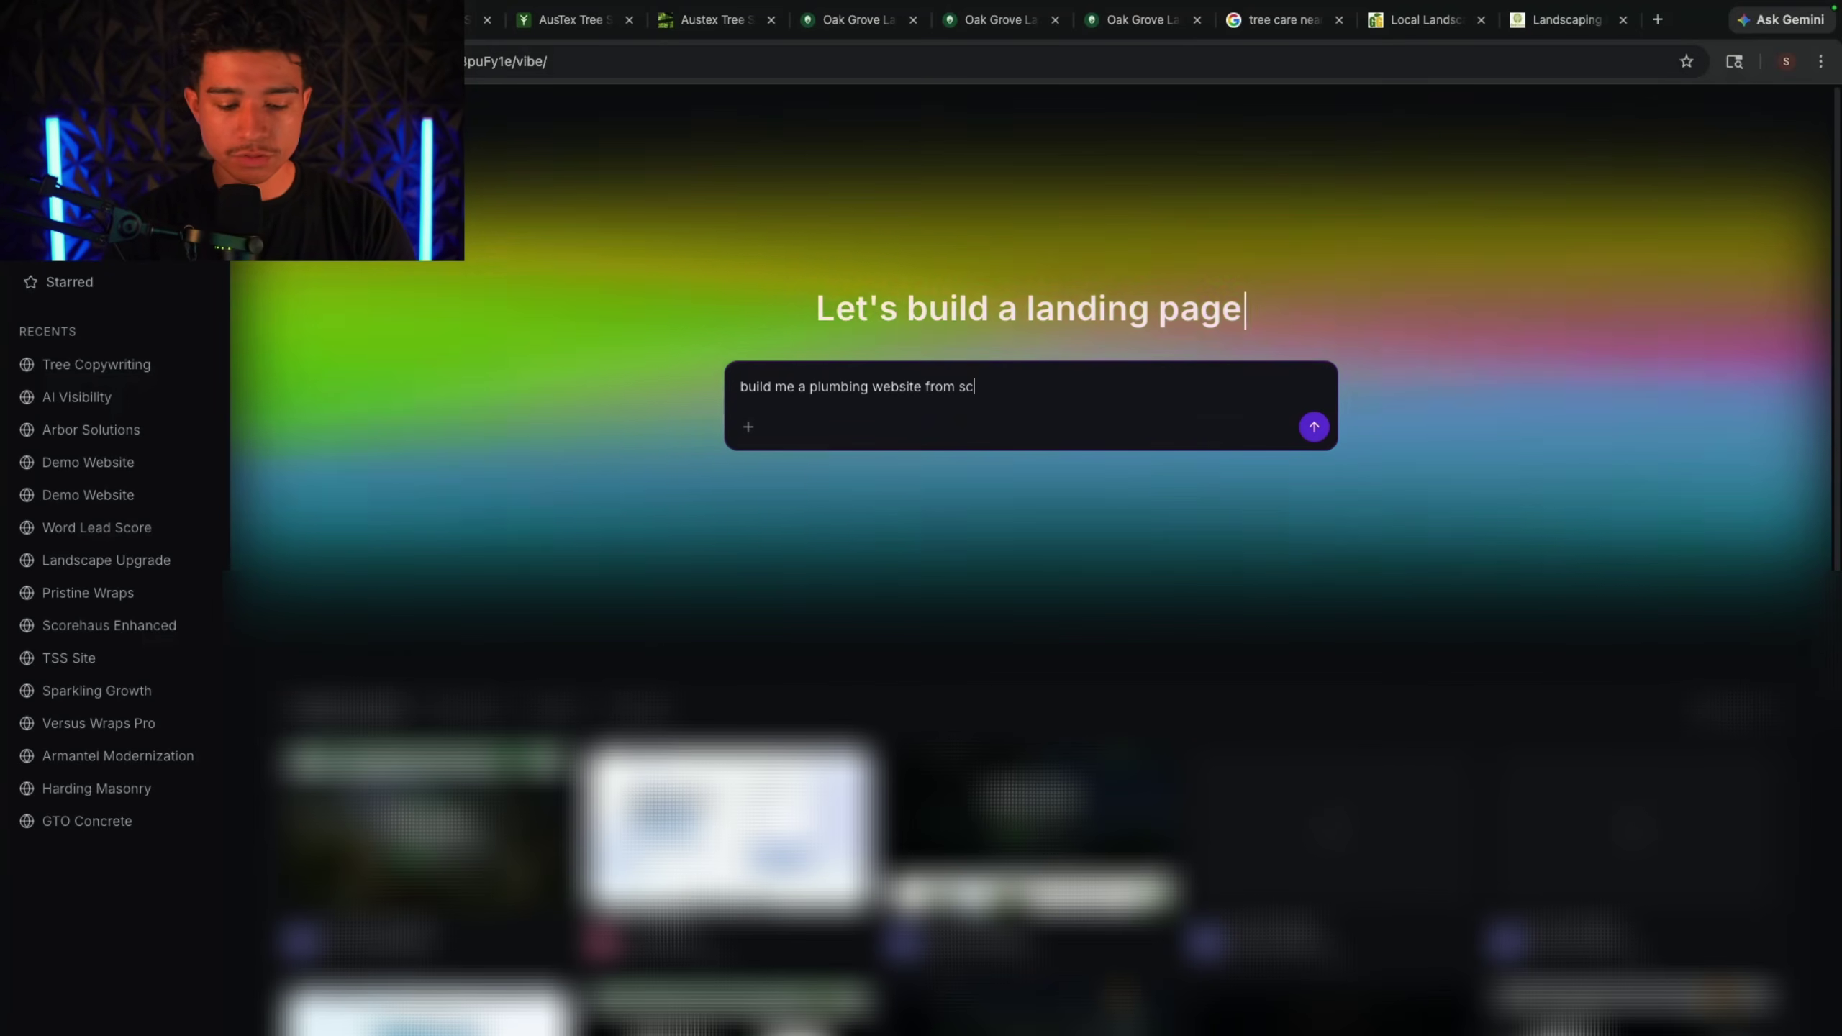
type("ratch make the websit")
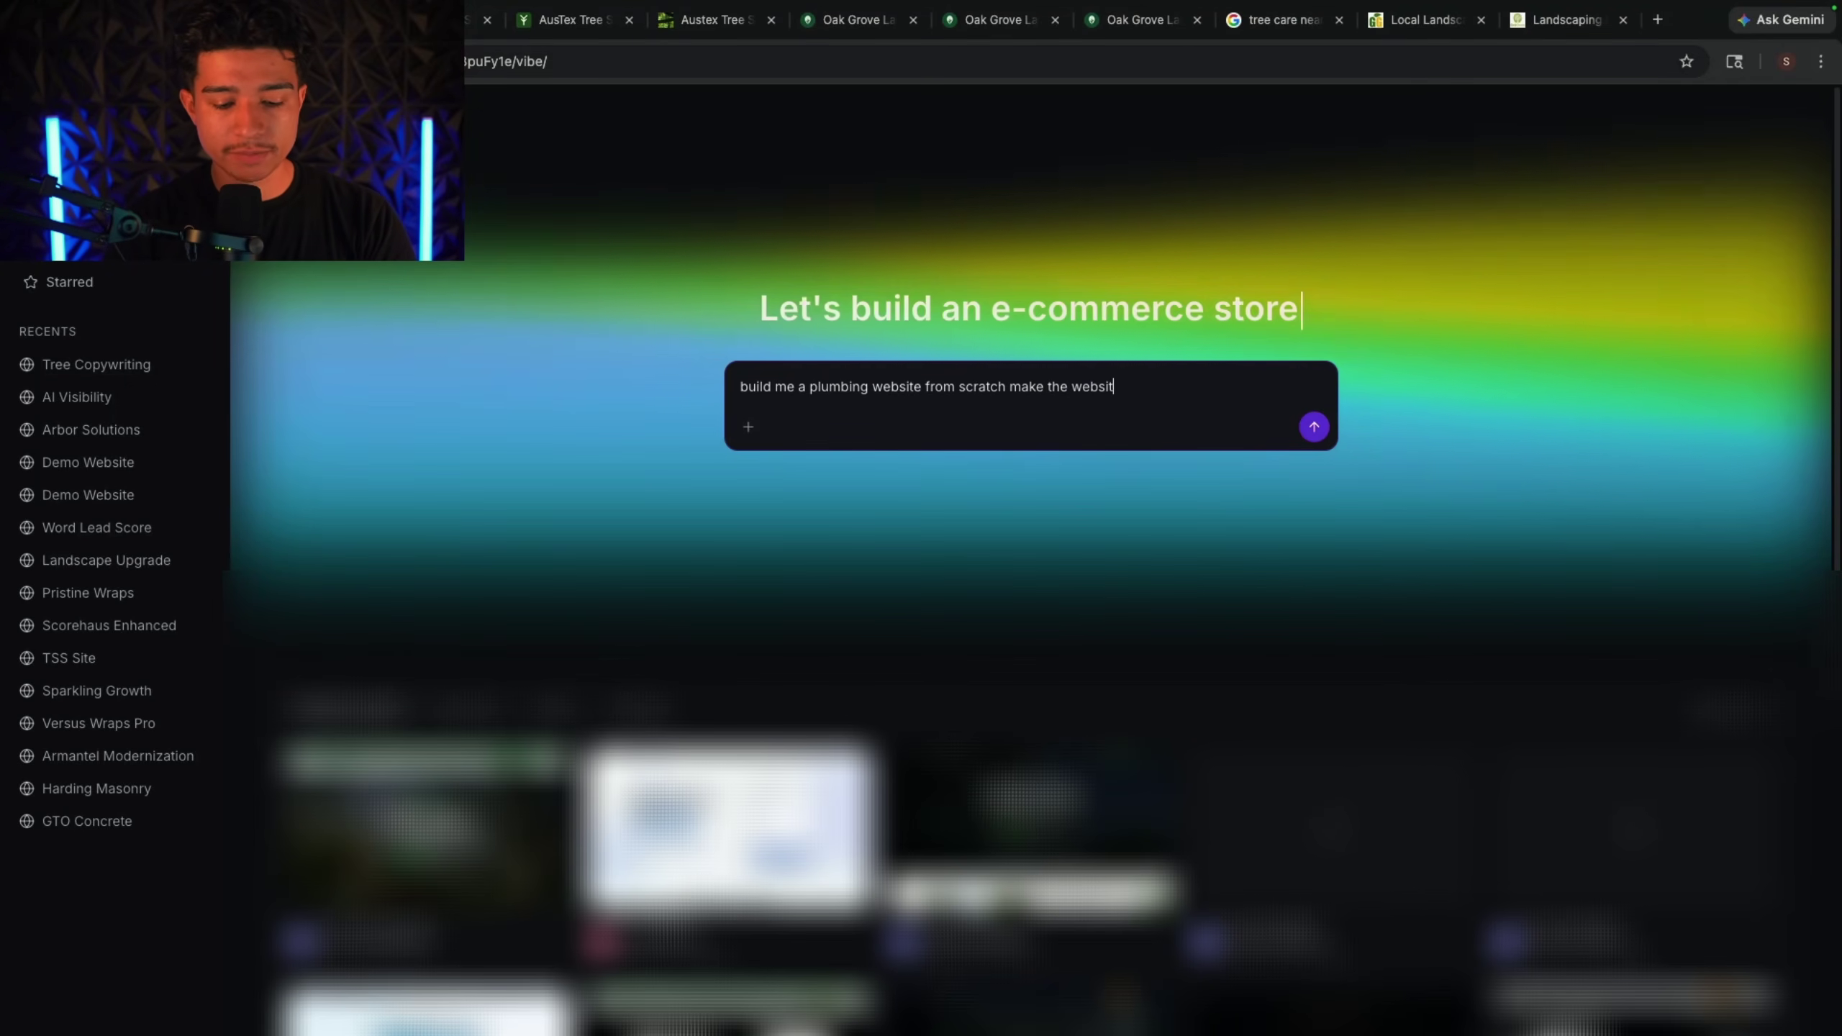
type("e a template tha")
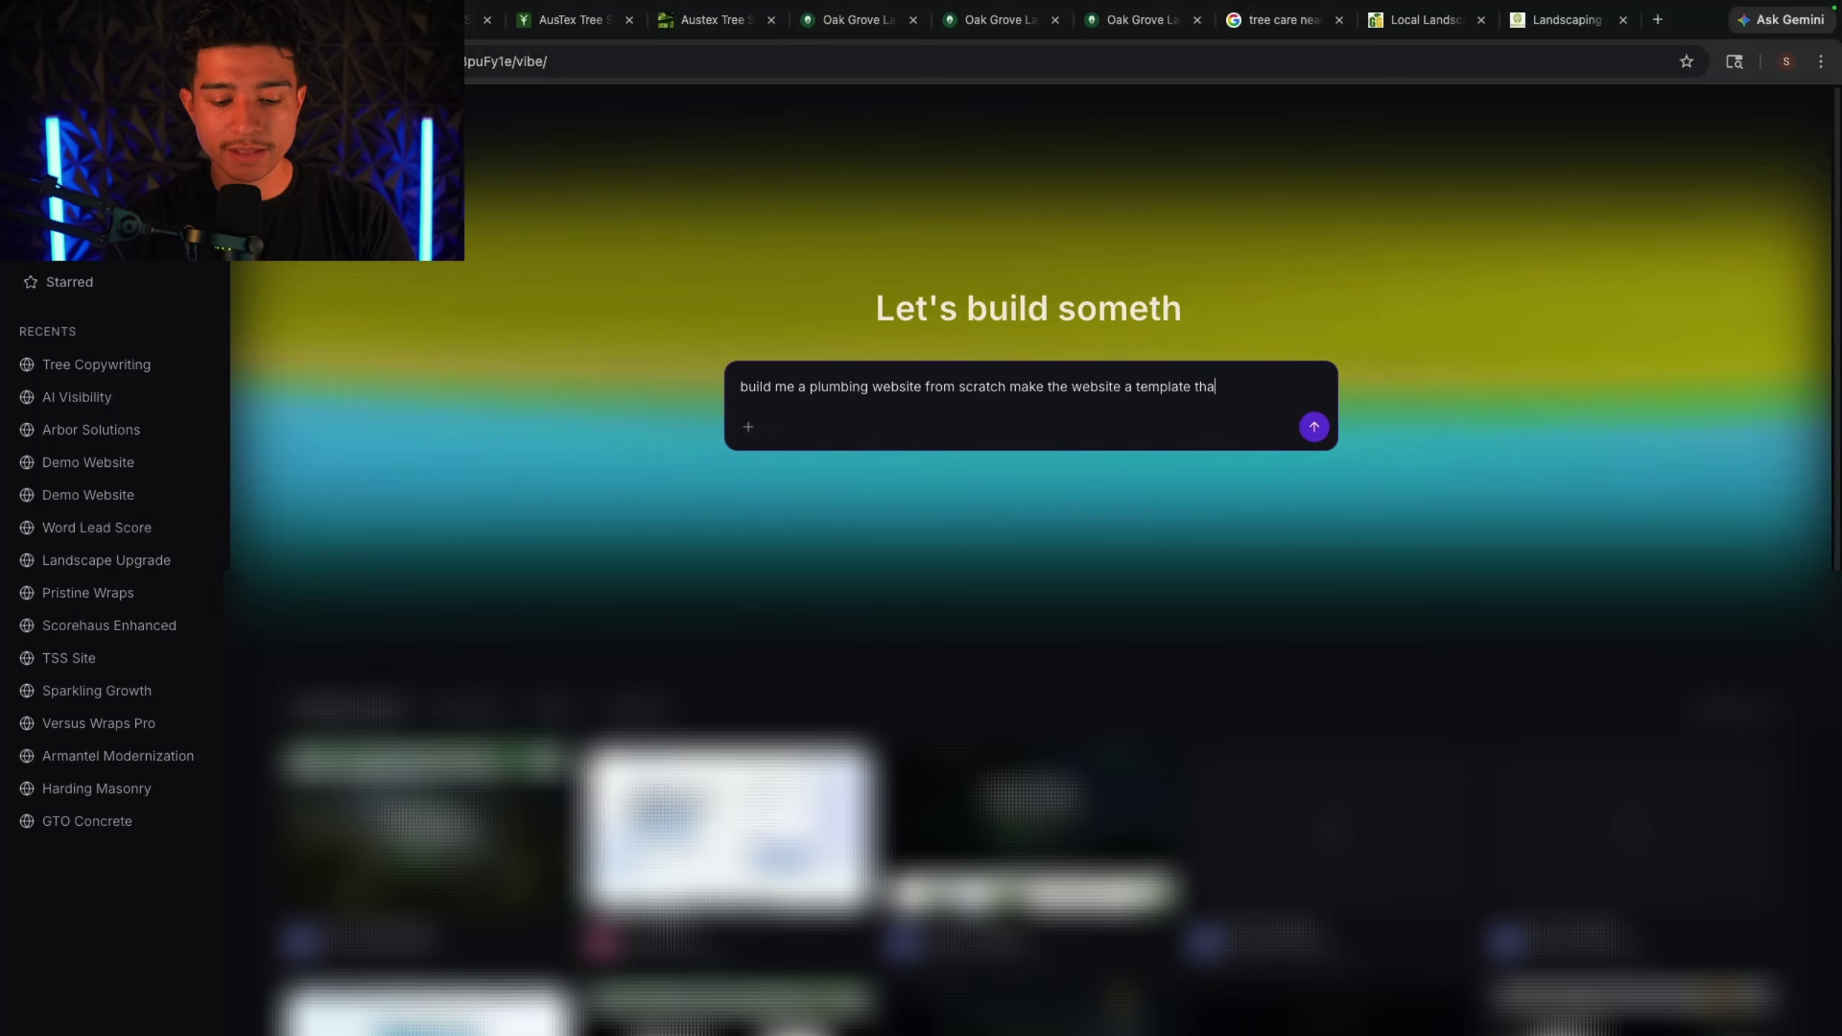
type("t is customizable")
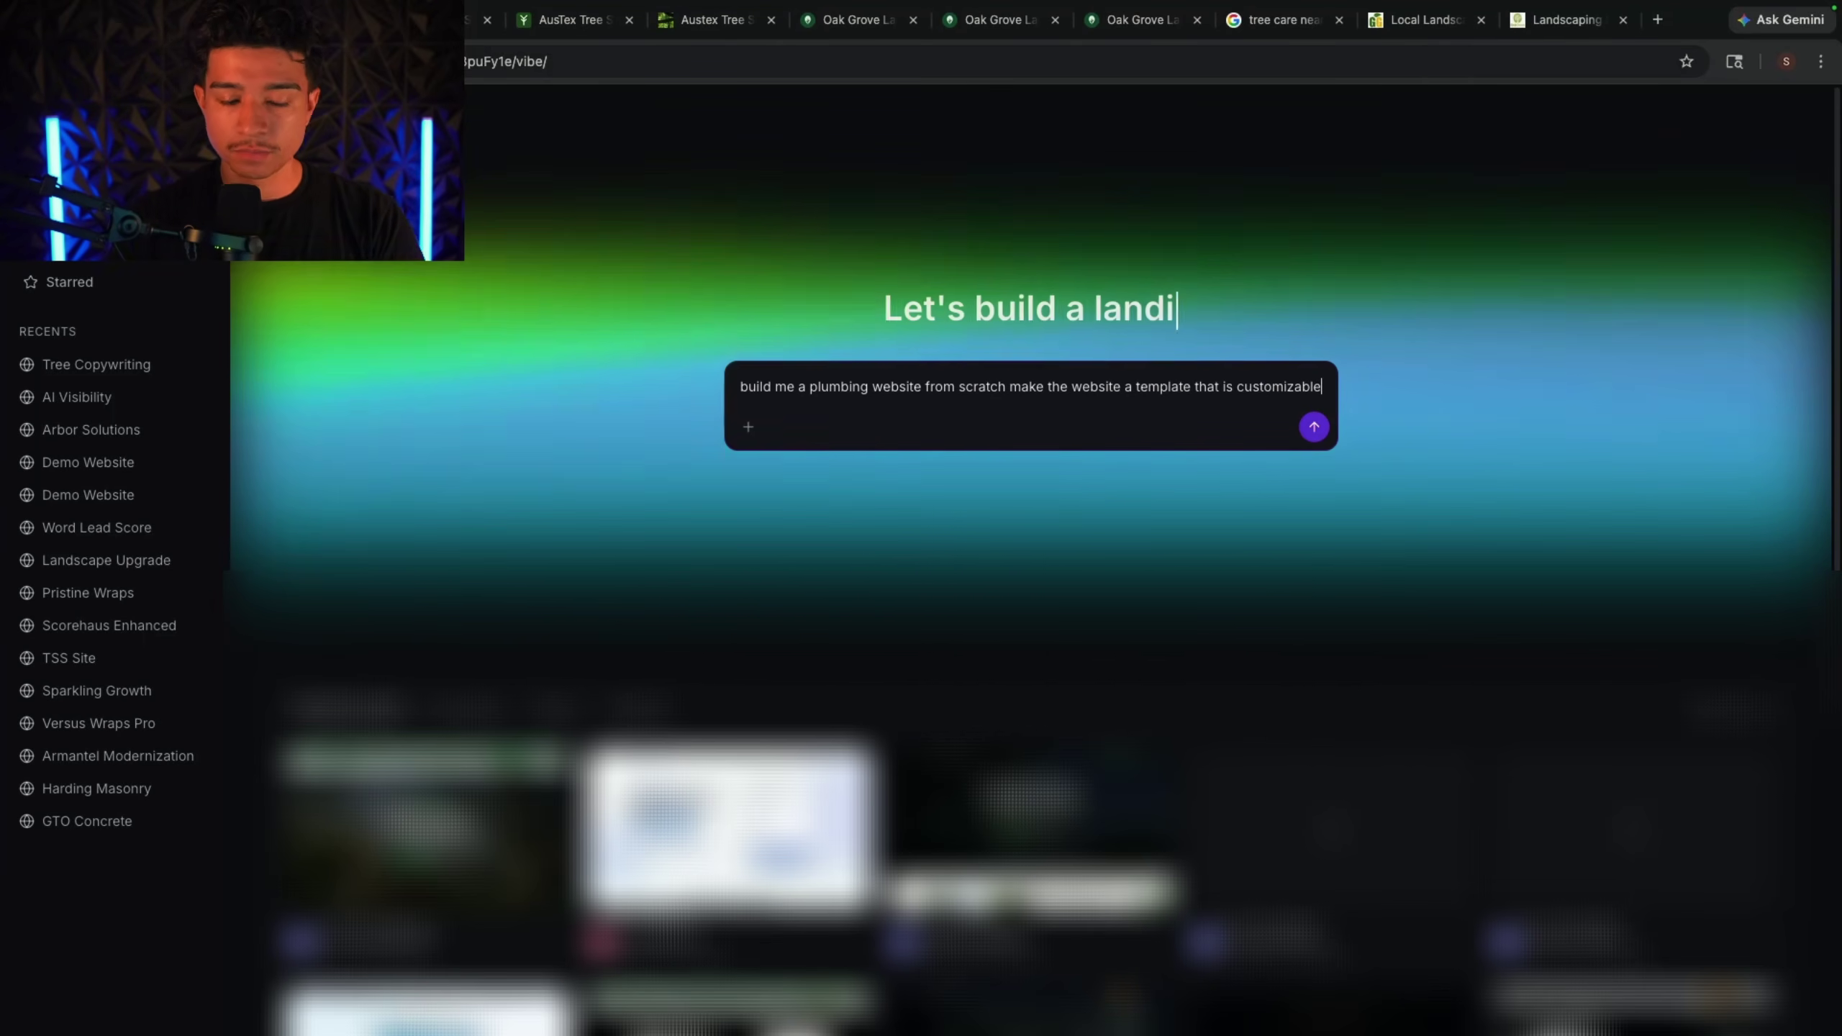
key("Return")
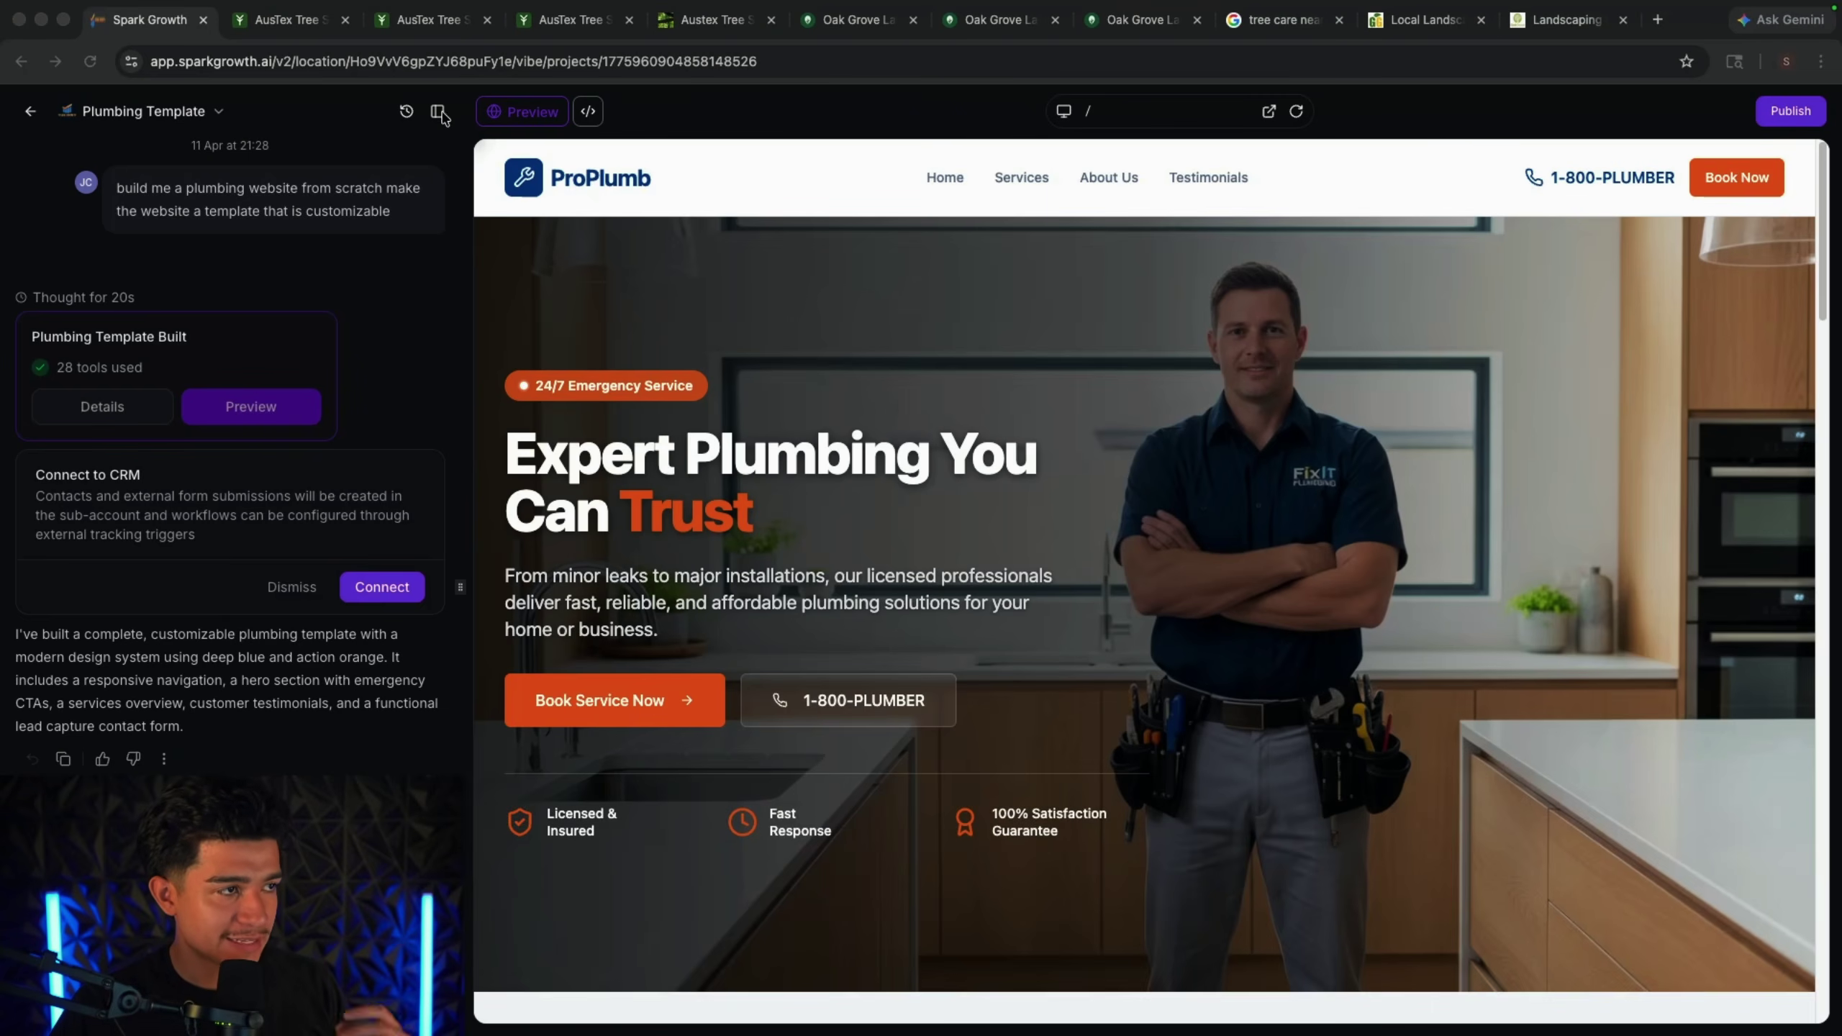
Step: Review the plumbing template full width from services to testimonials and contact details, and check the request form's service options
left_click(437, 111)
scroll(682, 374, "down", 5)
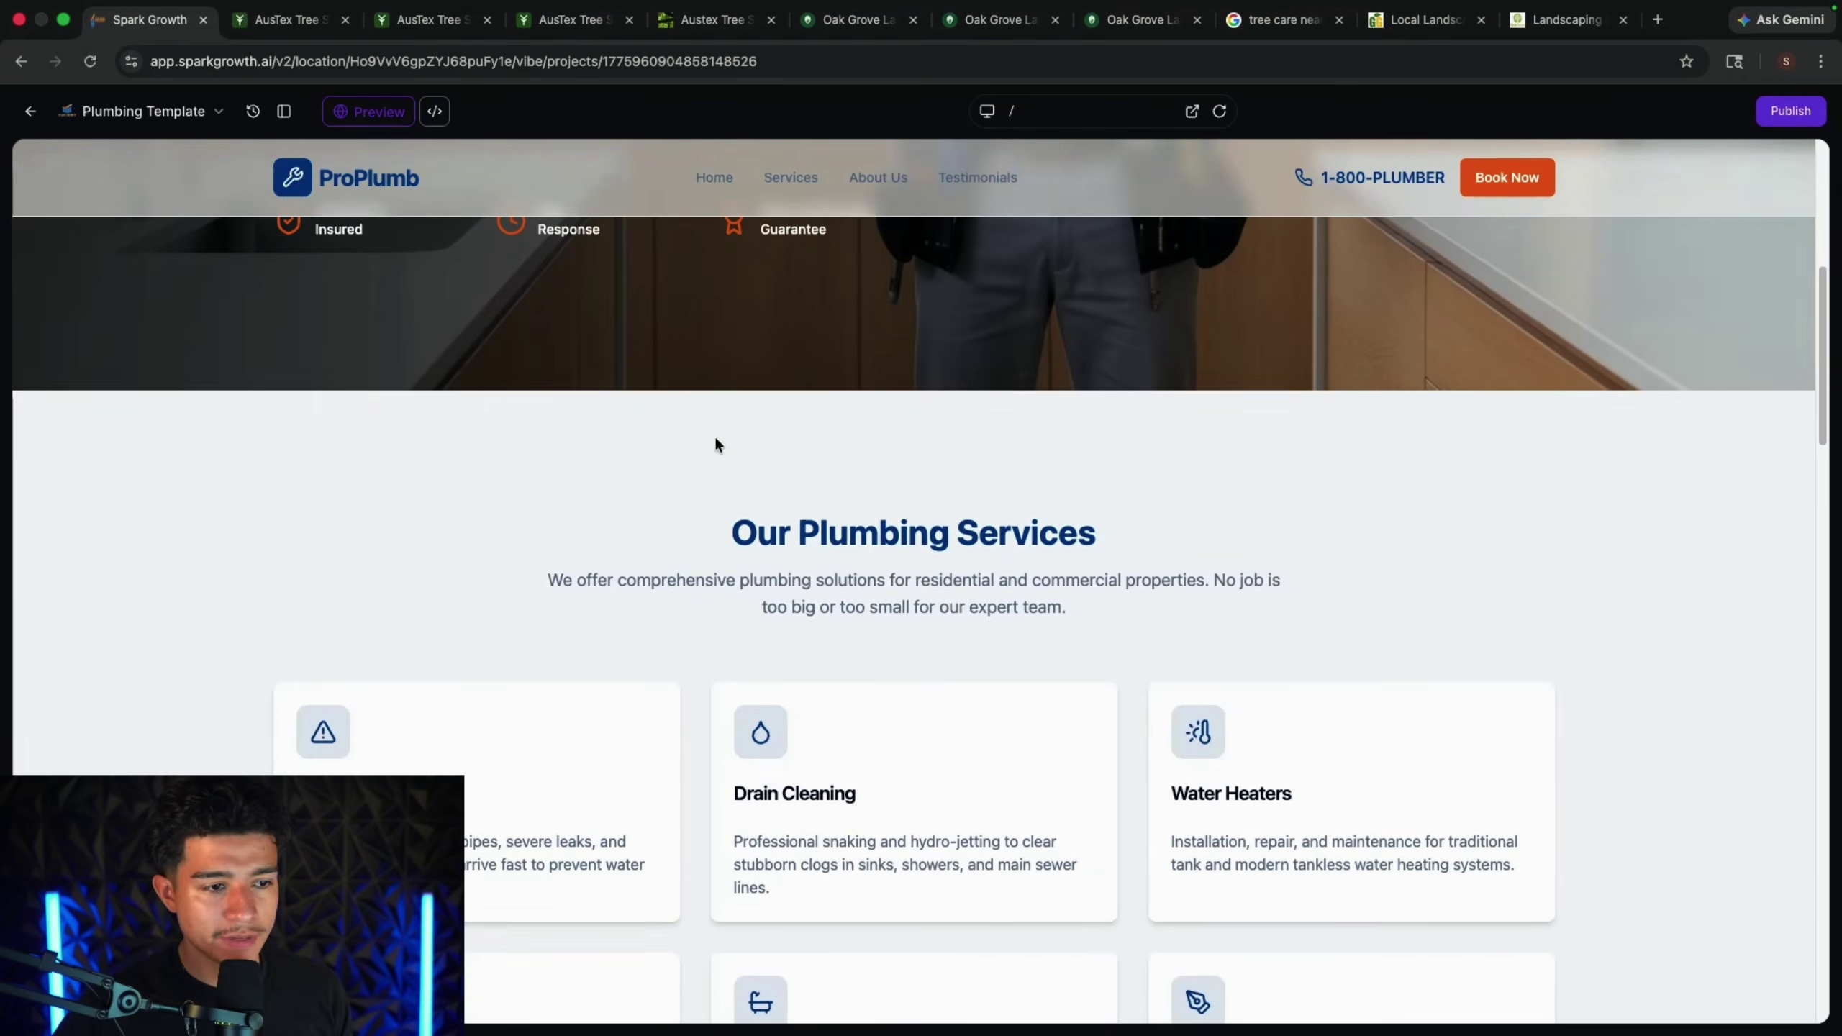
scroll(715, 439, "down", 5)
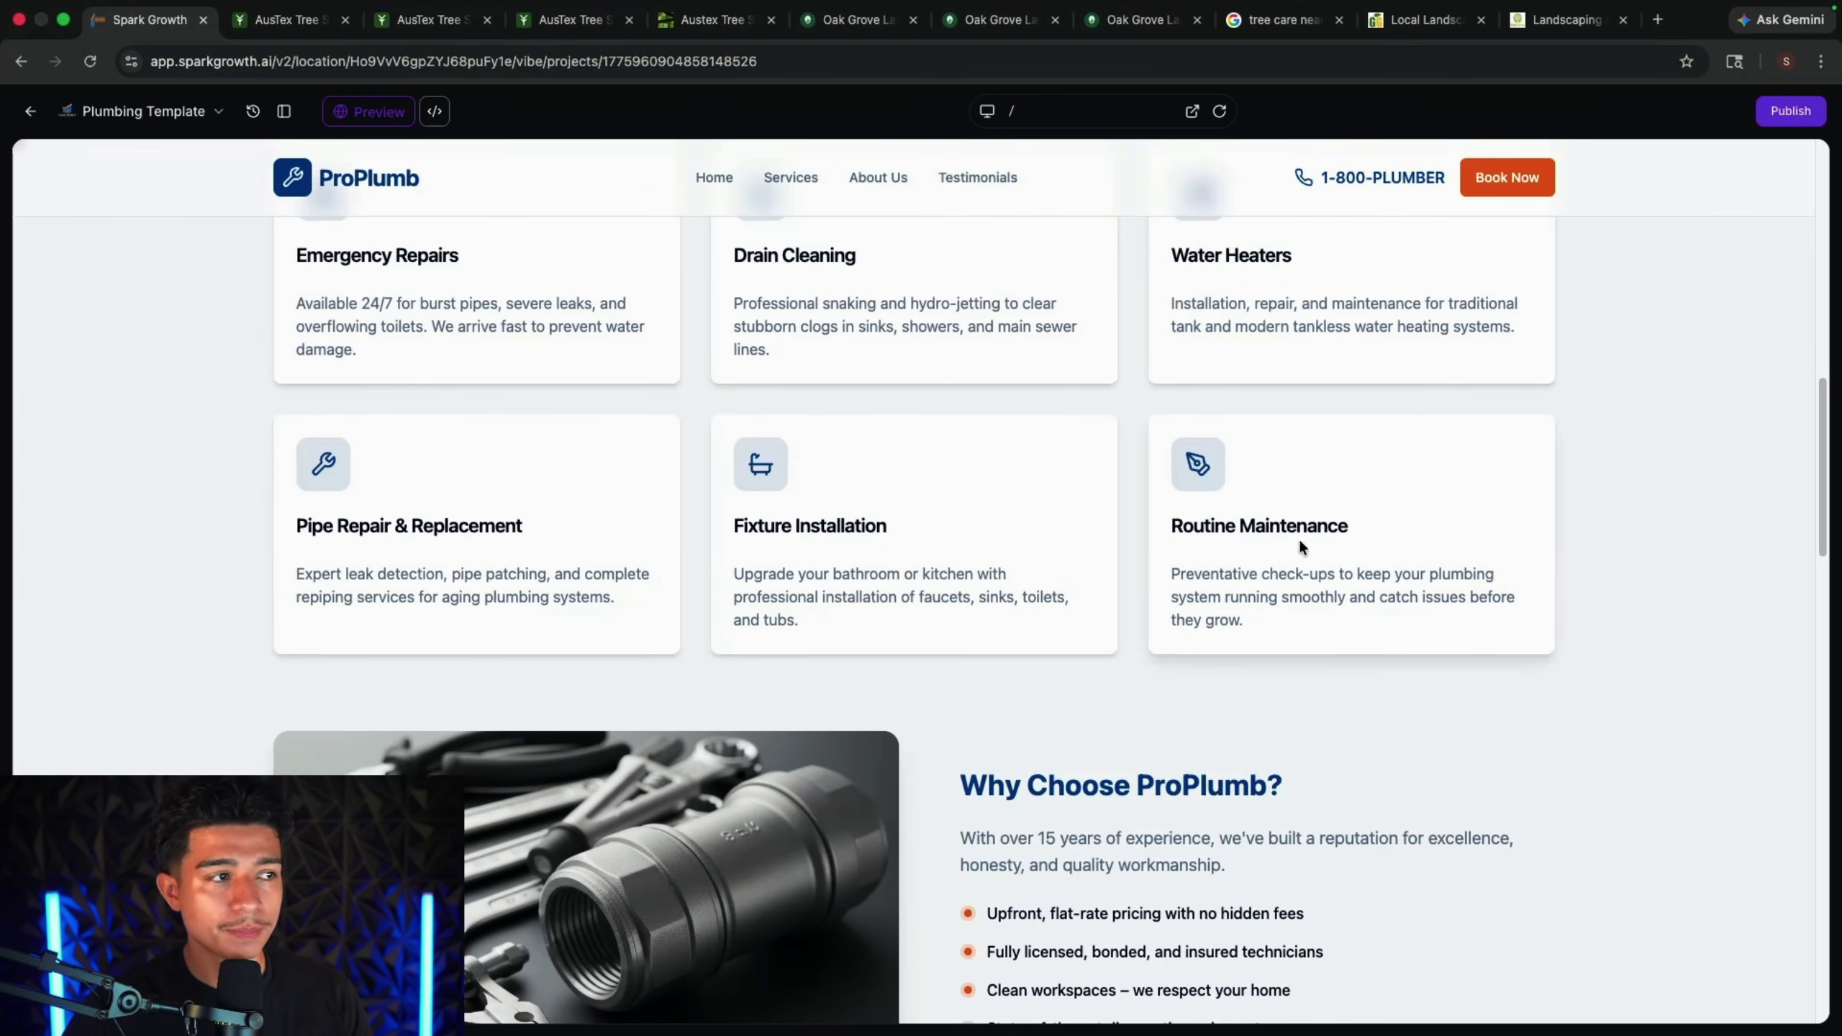
scroll(879, 537, "down", 3)
scroll(971, 577, "down", 10)
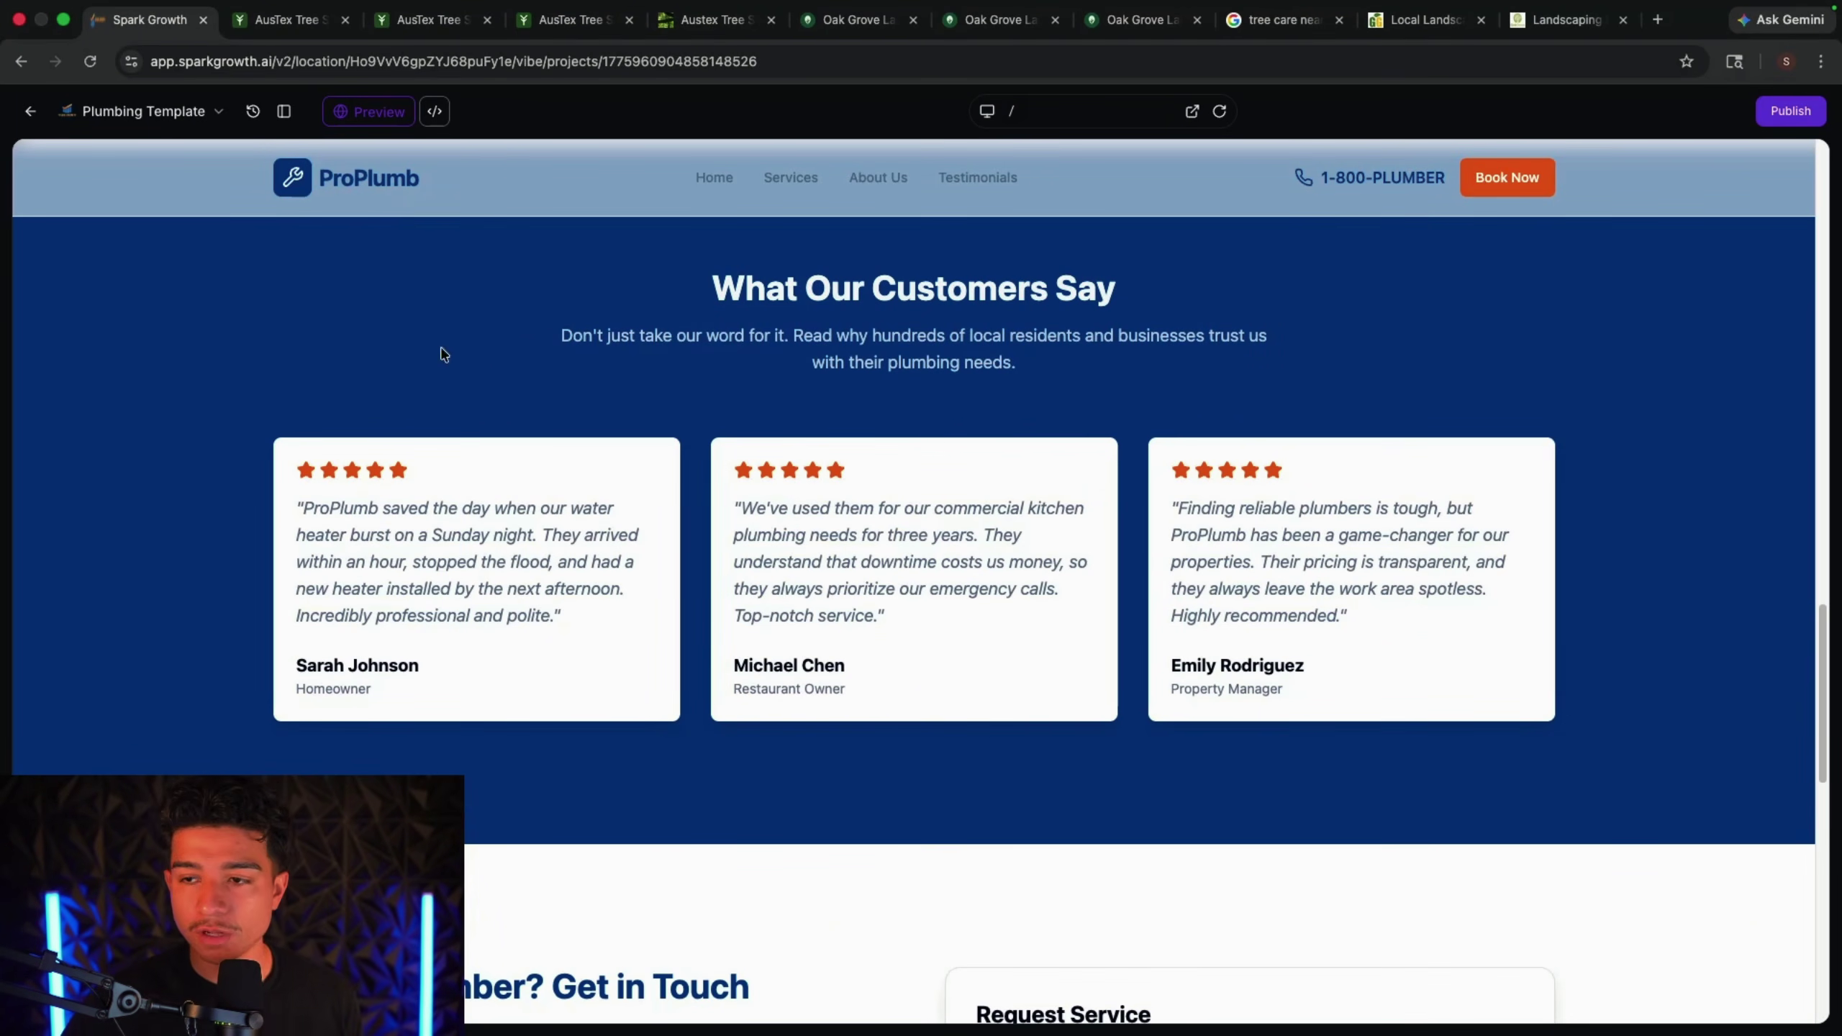
scroll(324, 589, "down", 11)
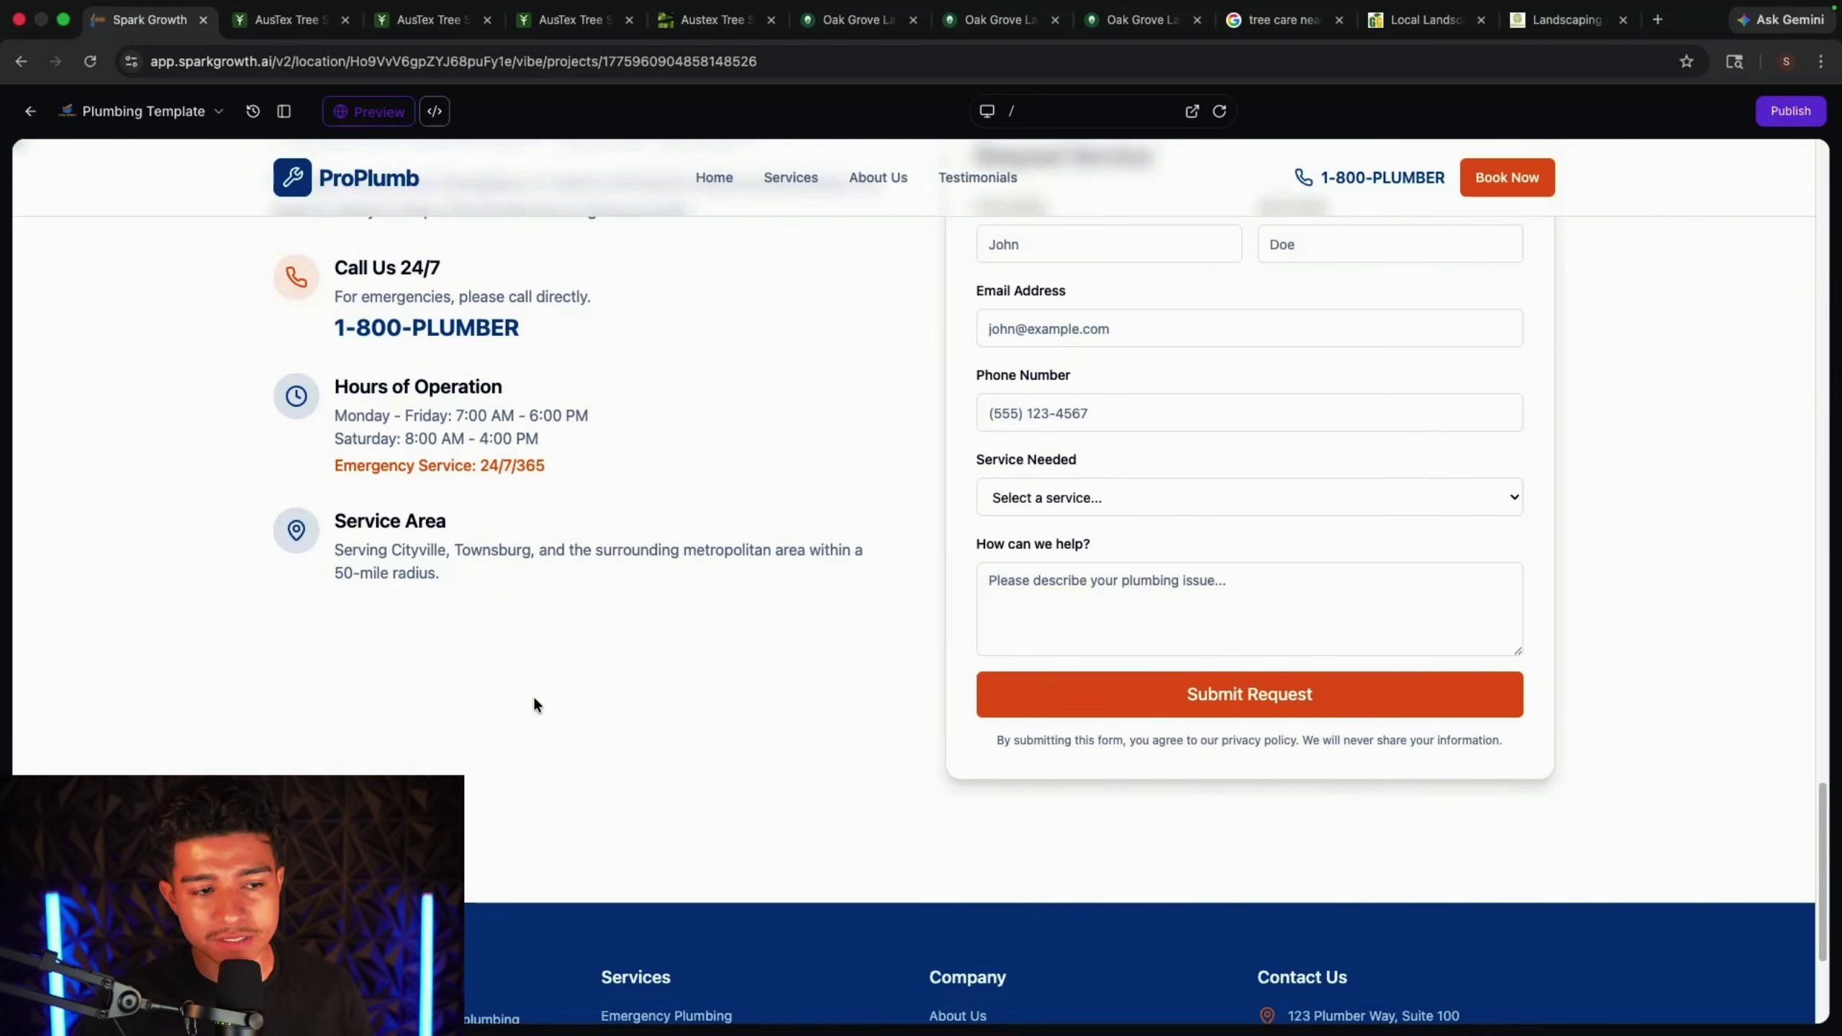
left_click(1049, 480)
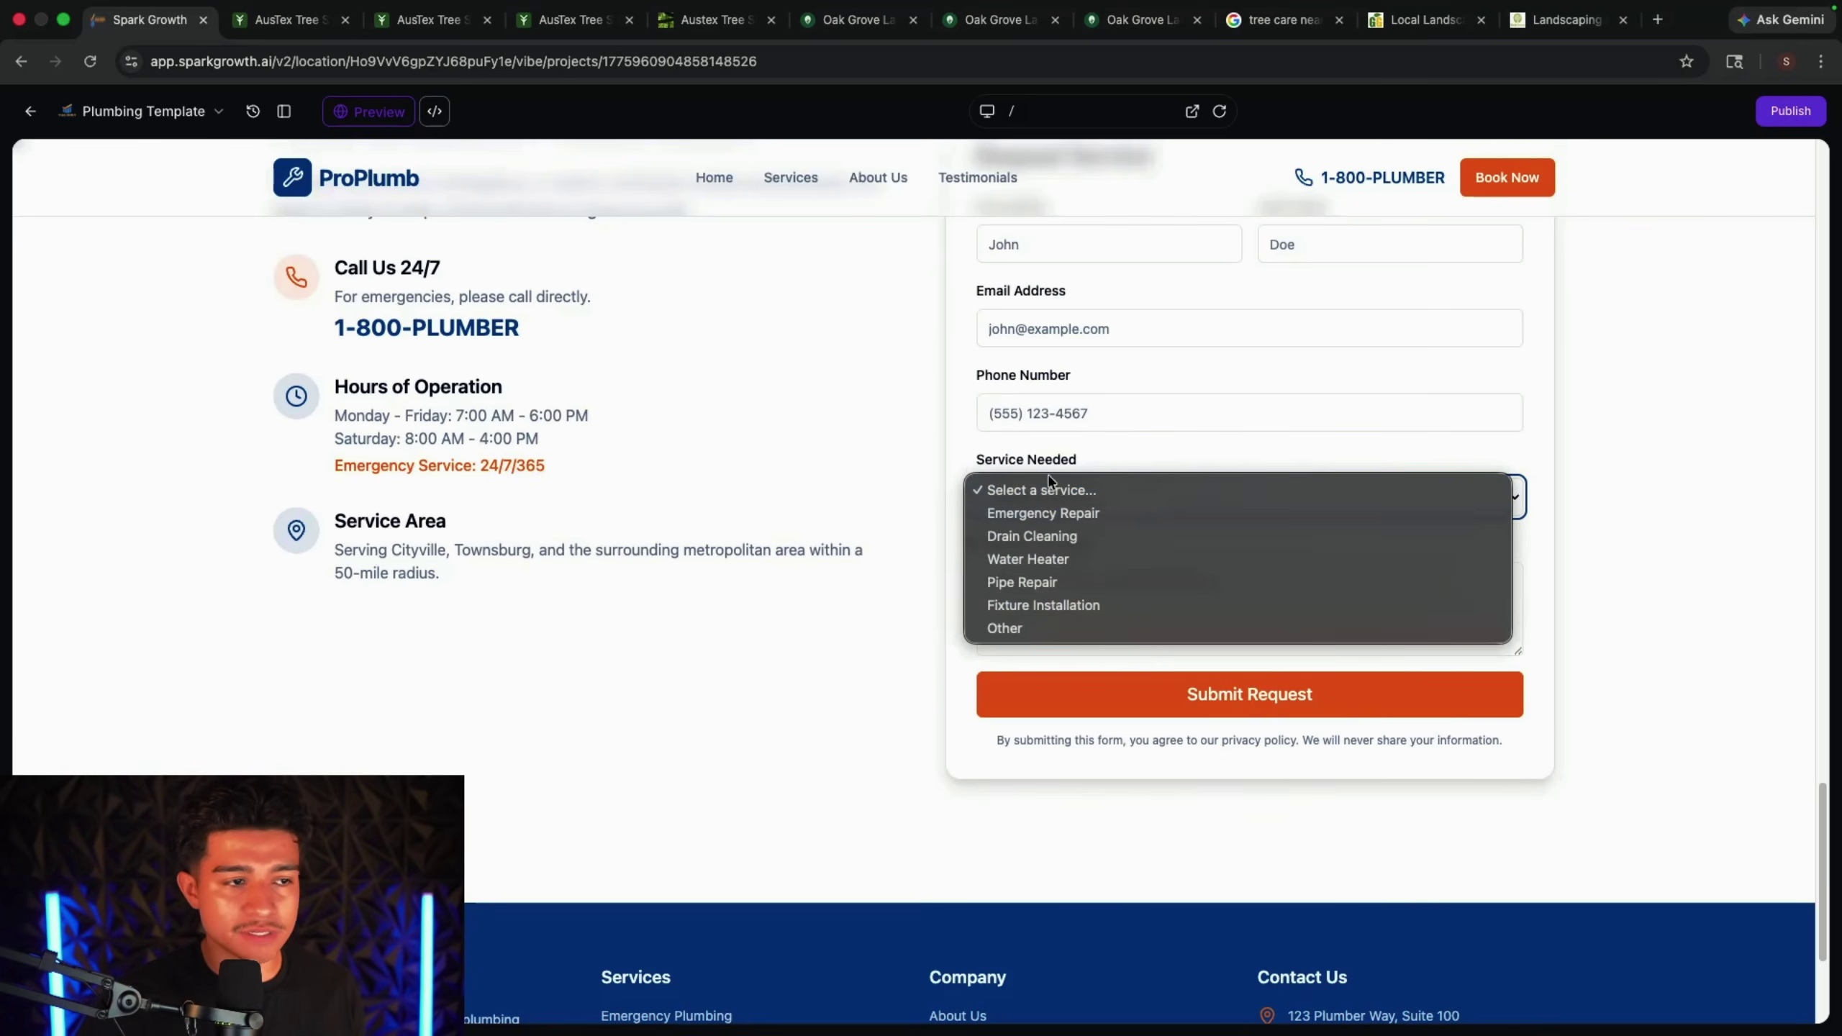
left_click(1130, 746)
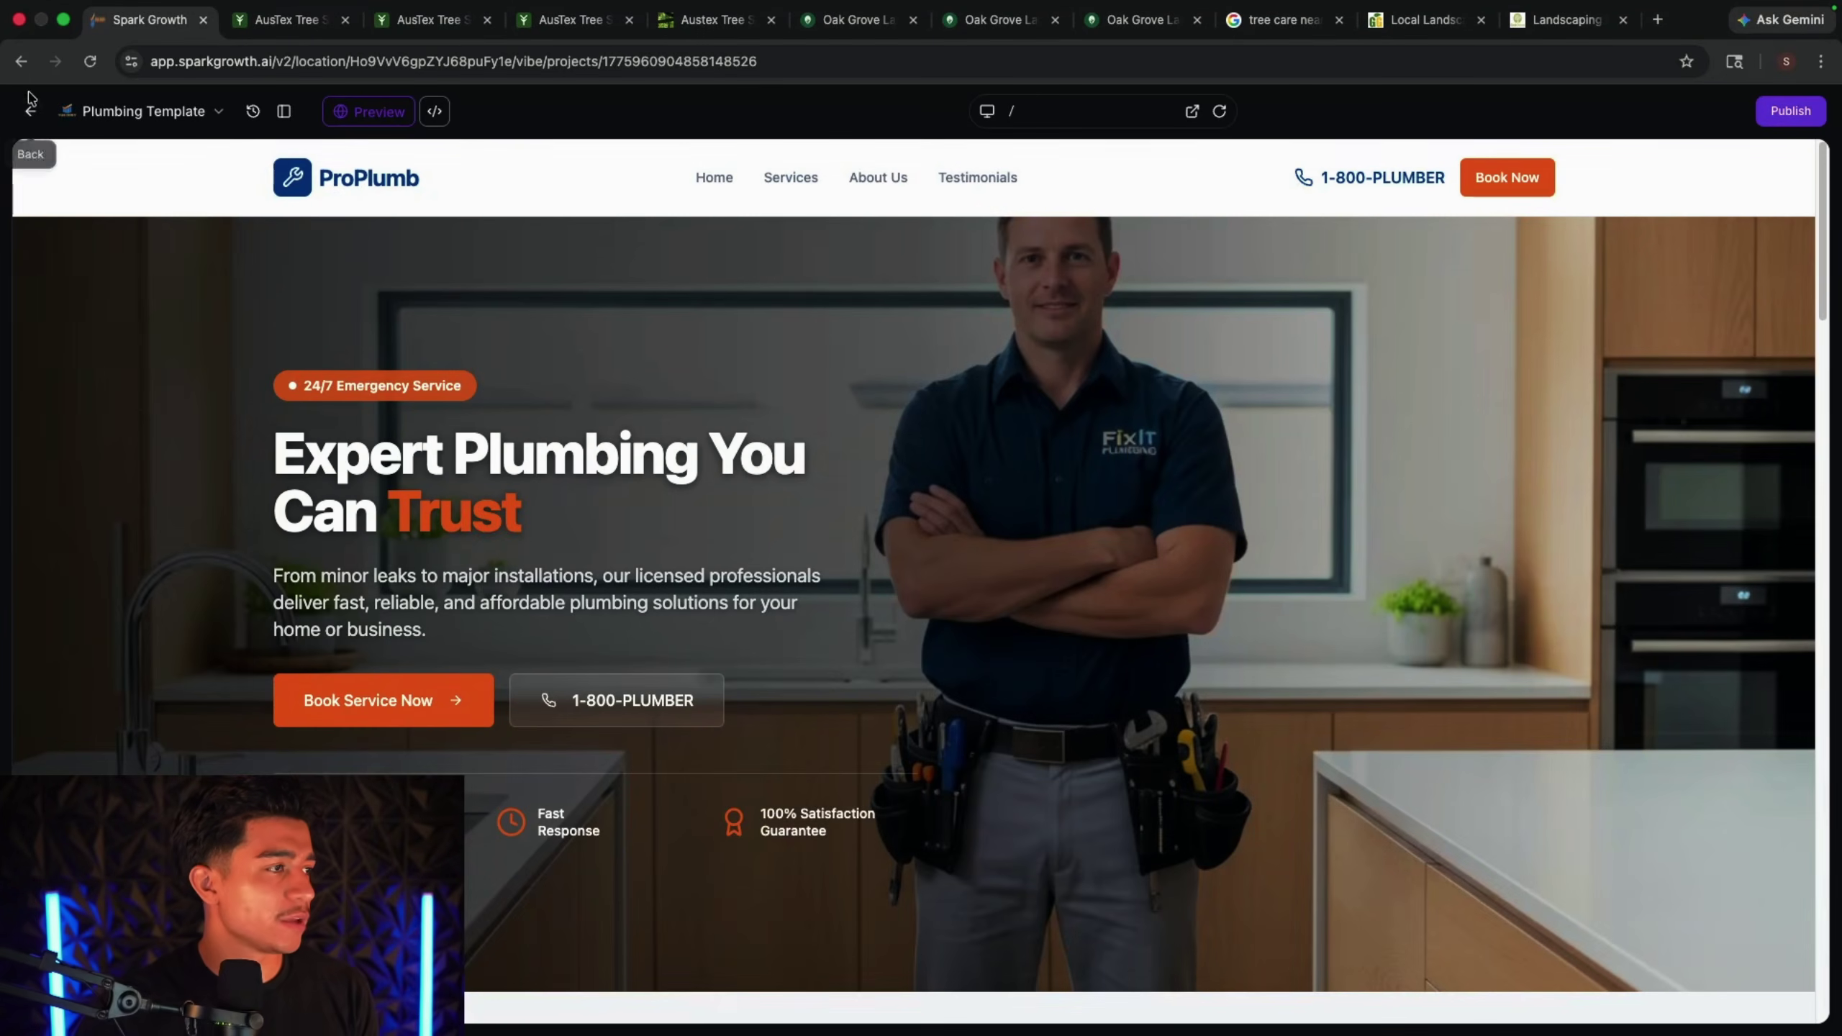
Step: Ask the AI builder to make the site more professional and opt-in friendly with a header contact form and a pop-up banner for 10% off all services
left_click(283, 111)
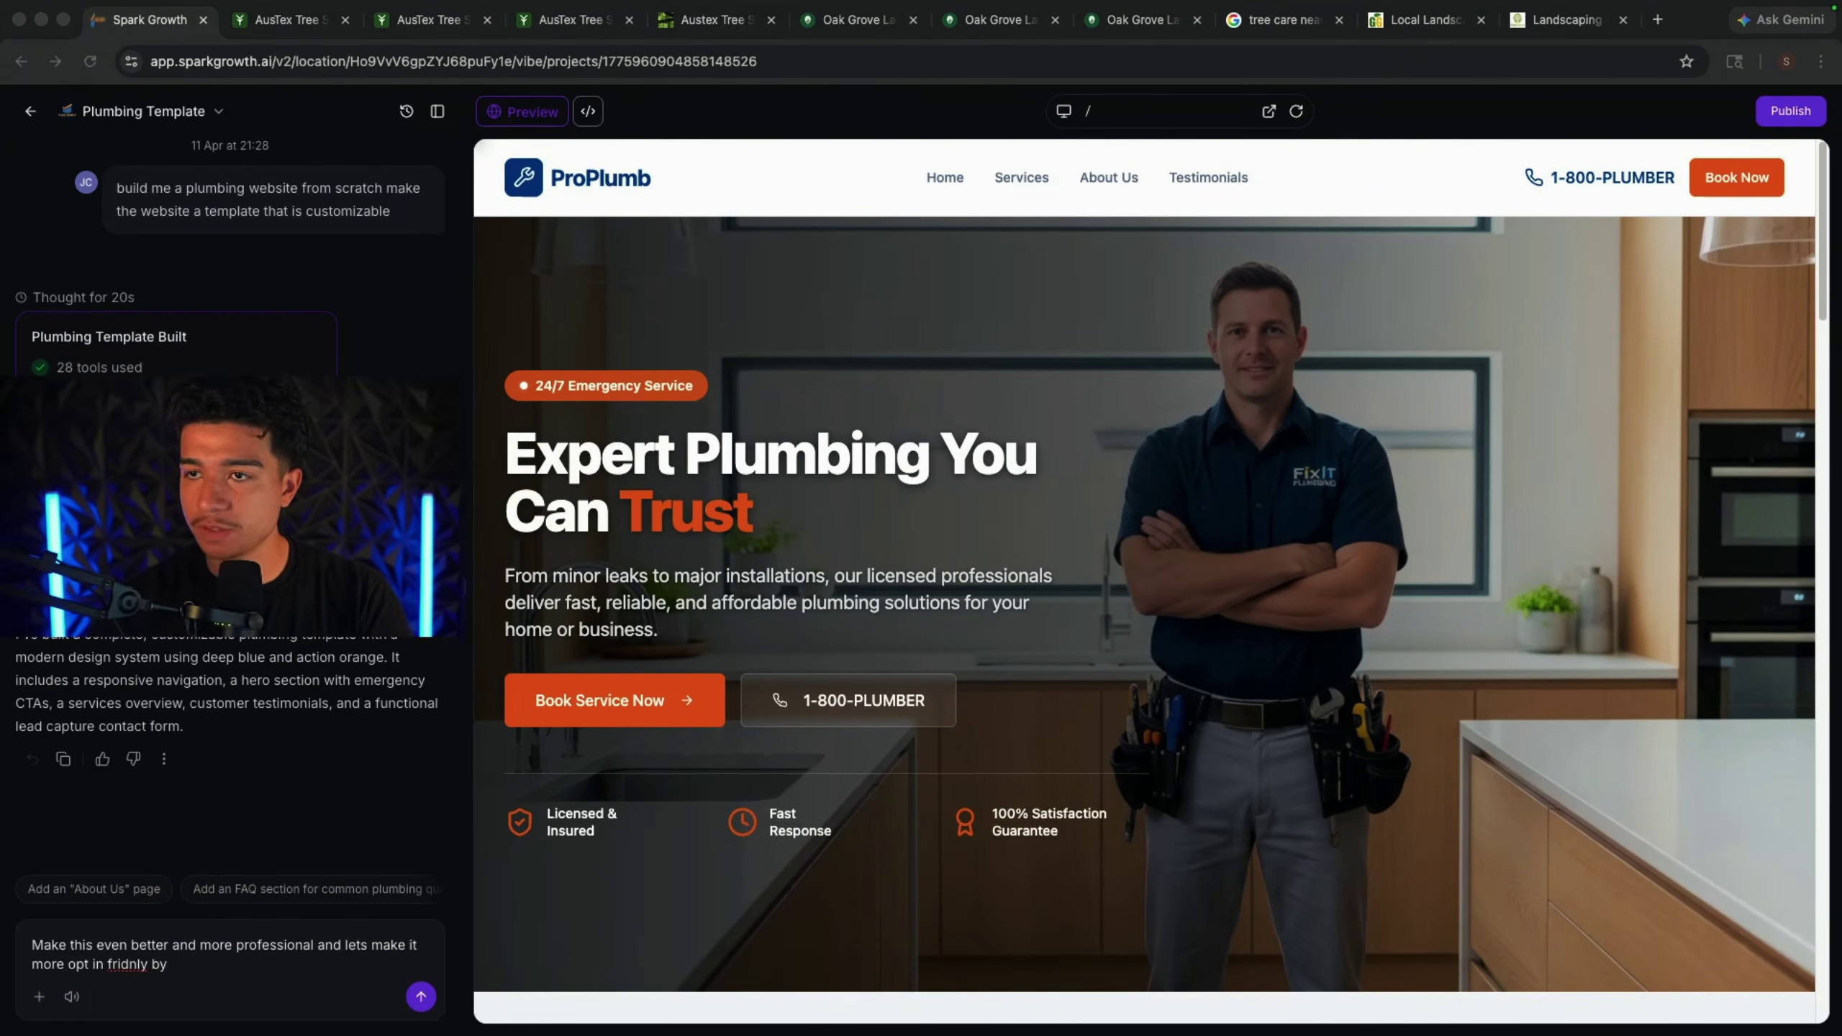
left_click(149, 963)
right_click(129, 965)
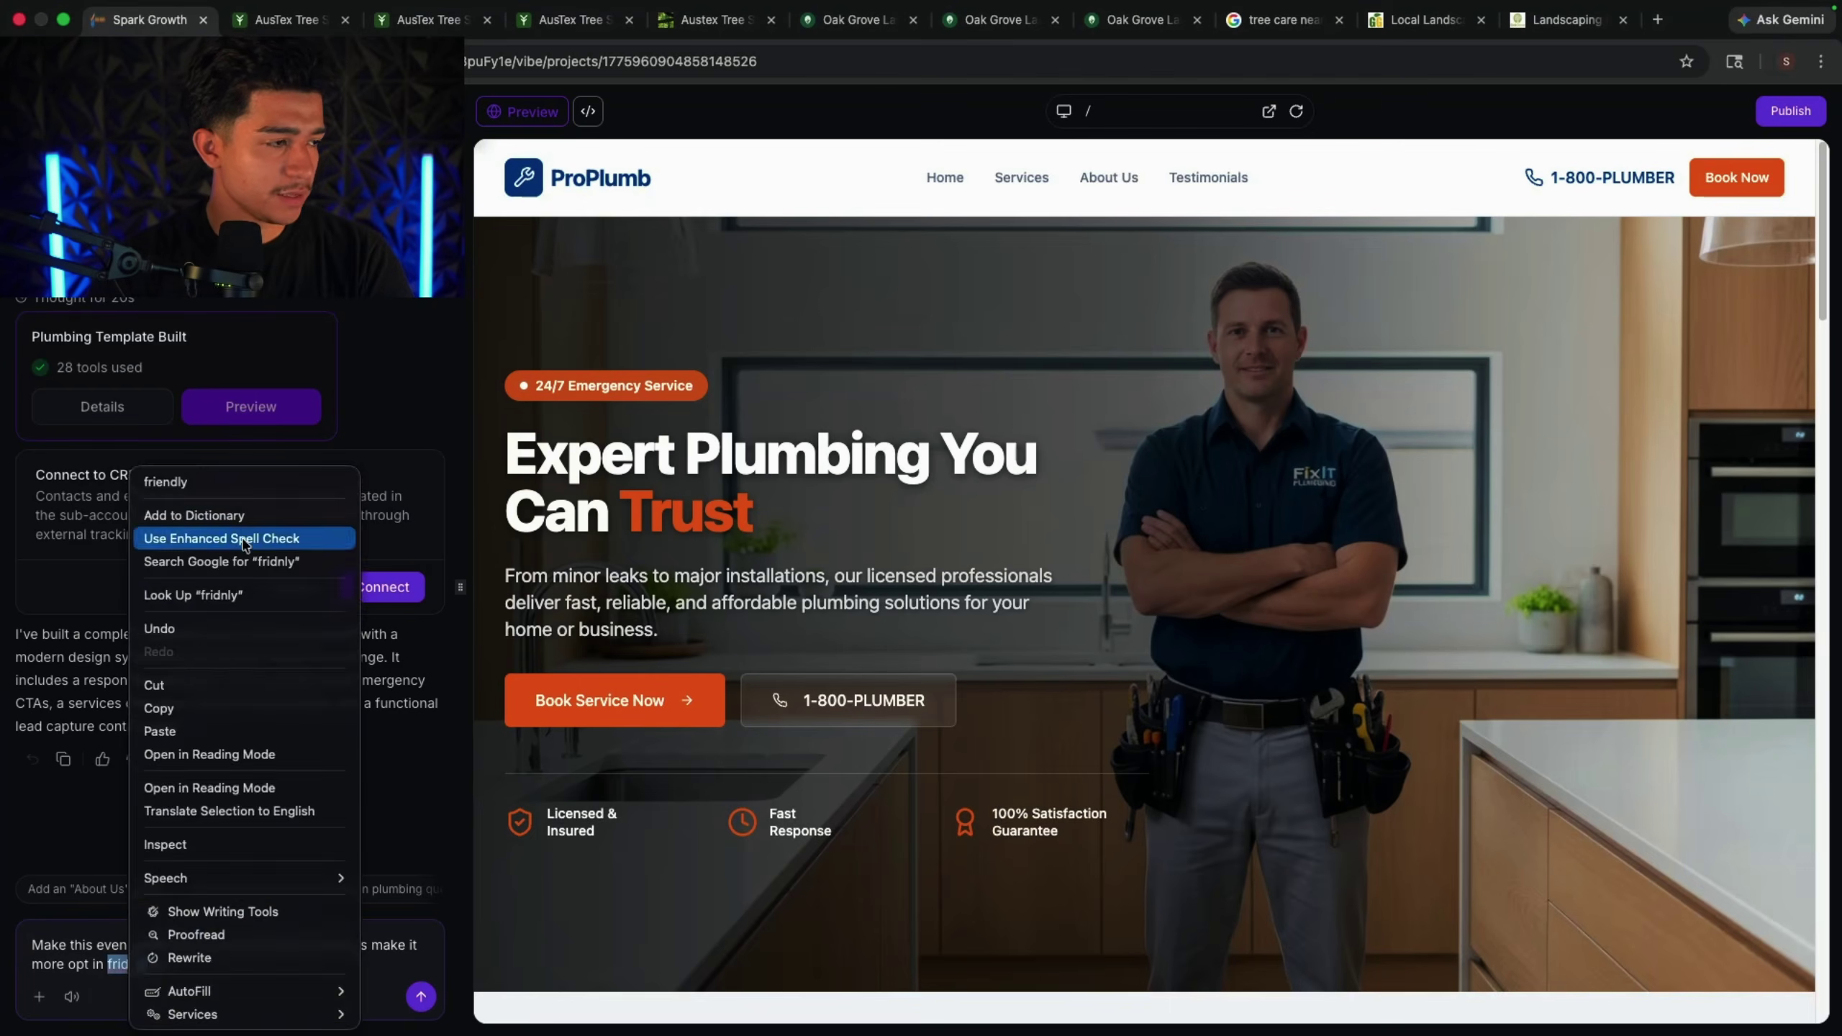
left_click(166, 482)
type("by adding a cont")
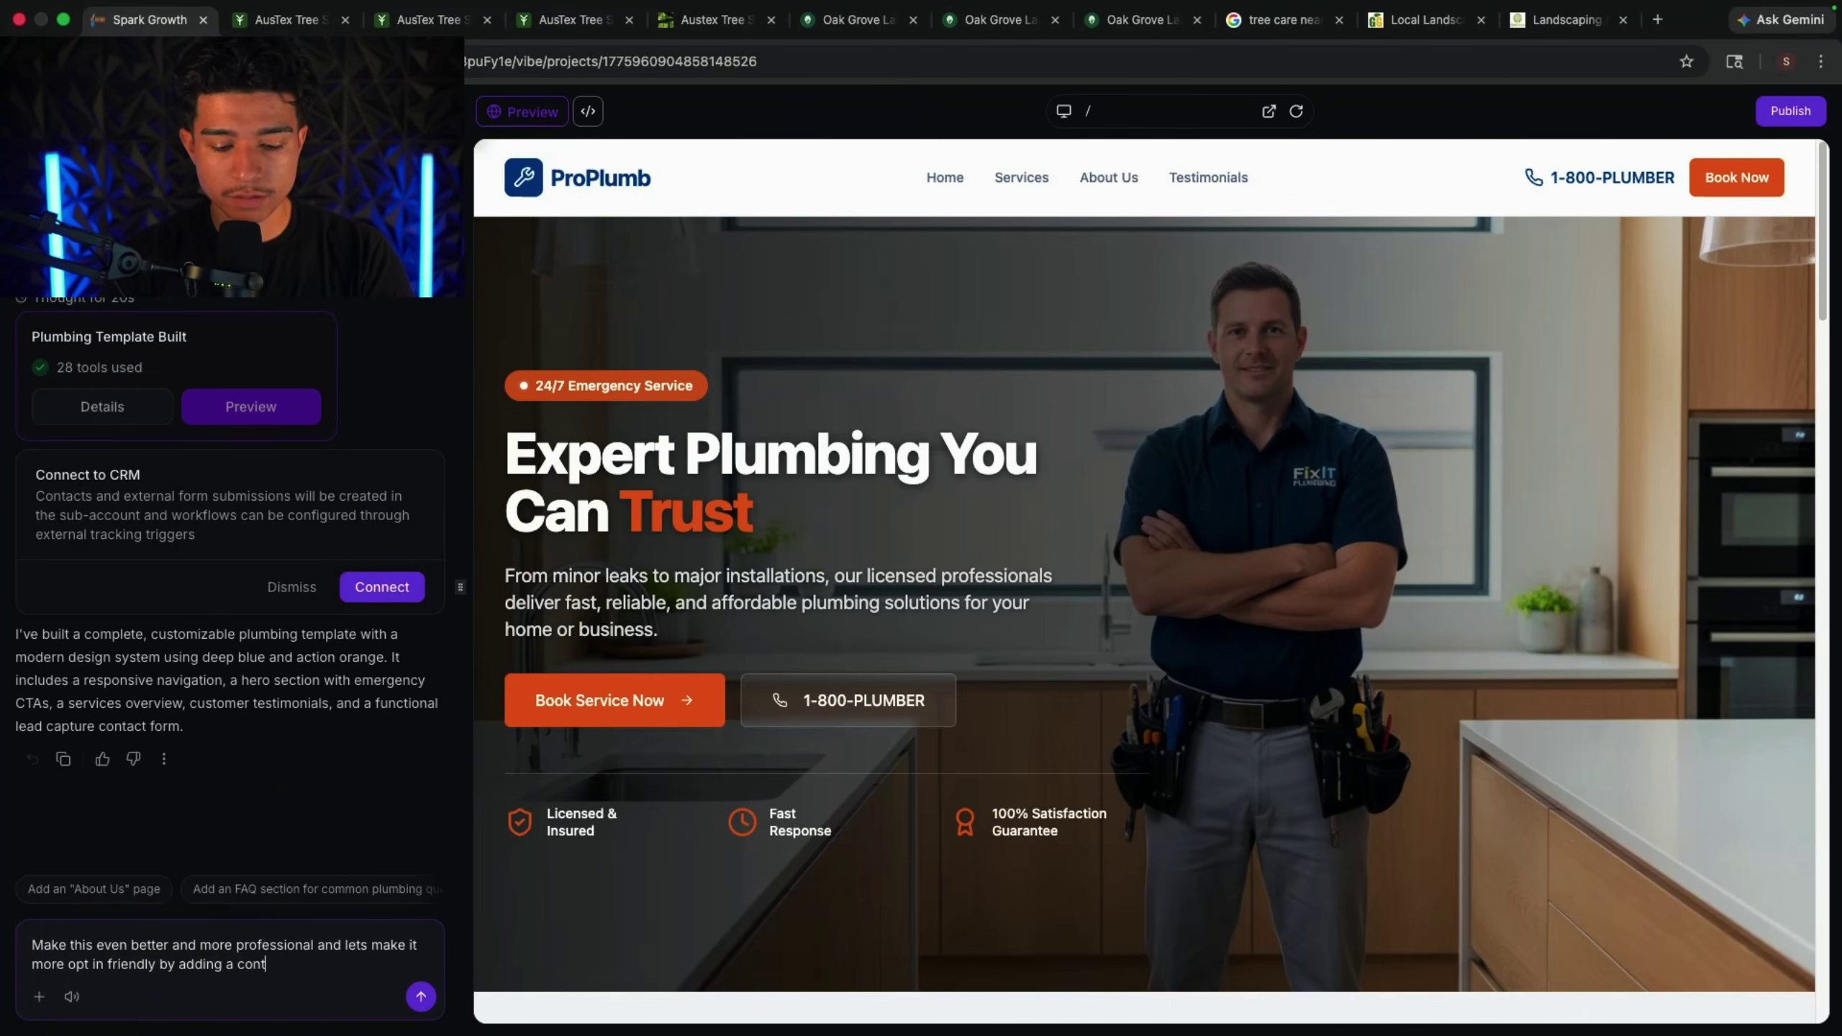
type("act form in the h")
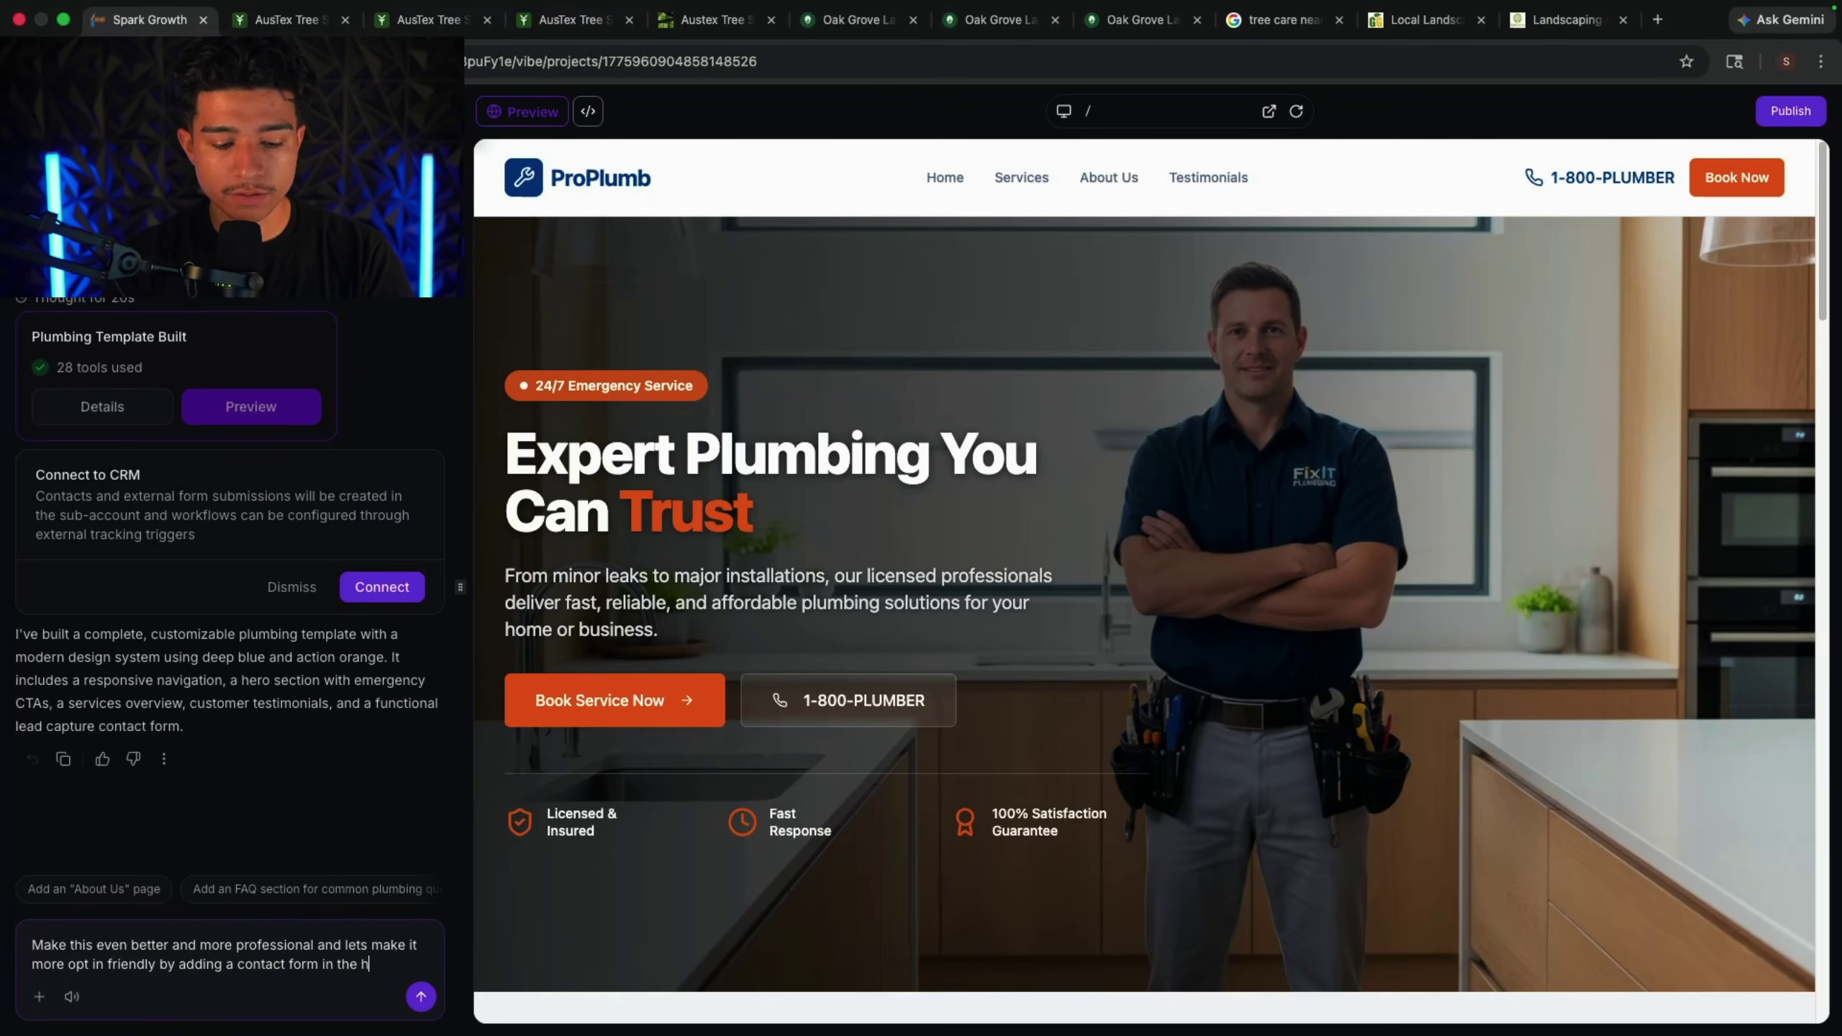
type("eader and also make a pop ")
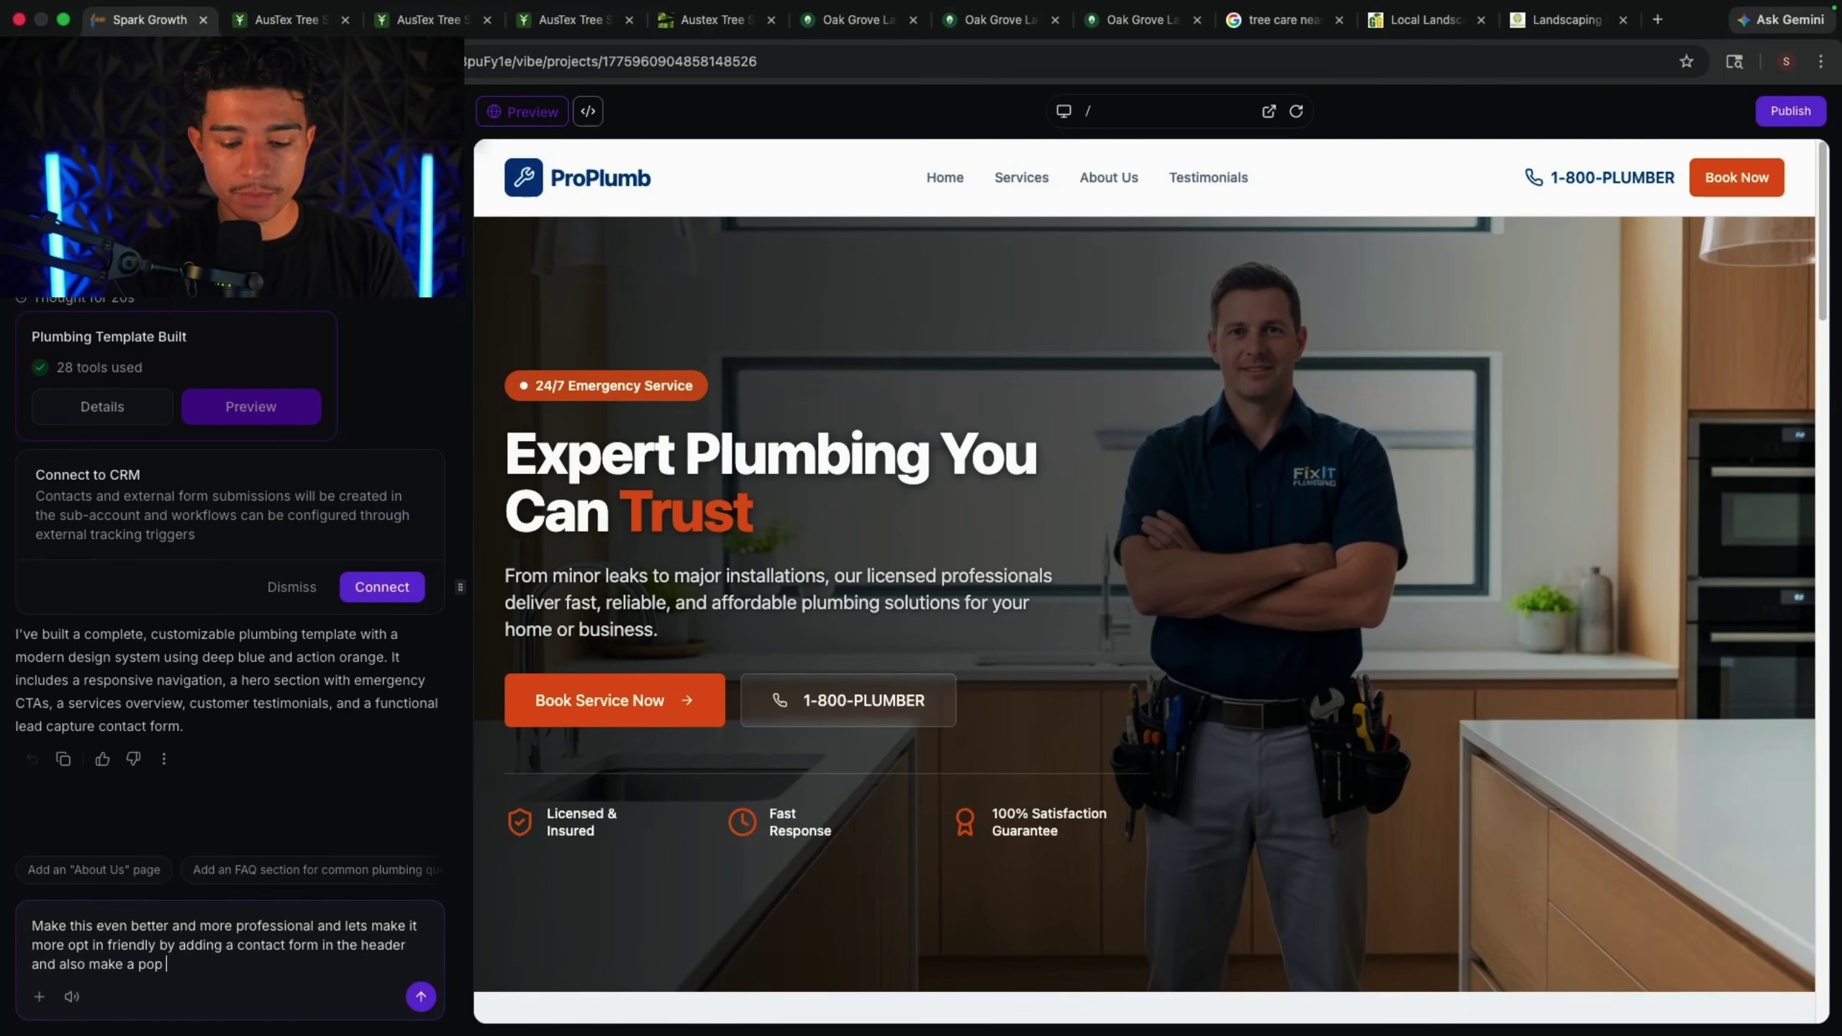
type("up banner letting them")
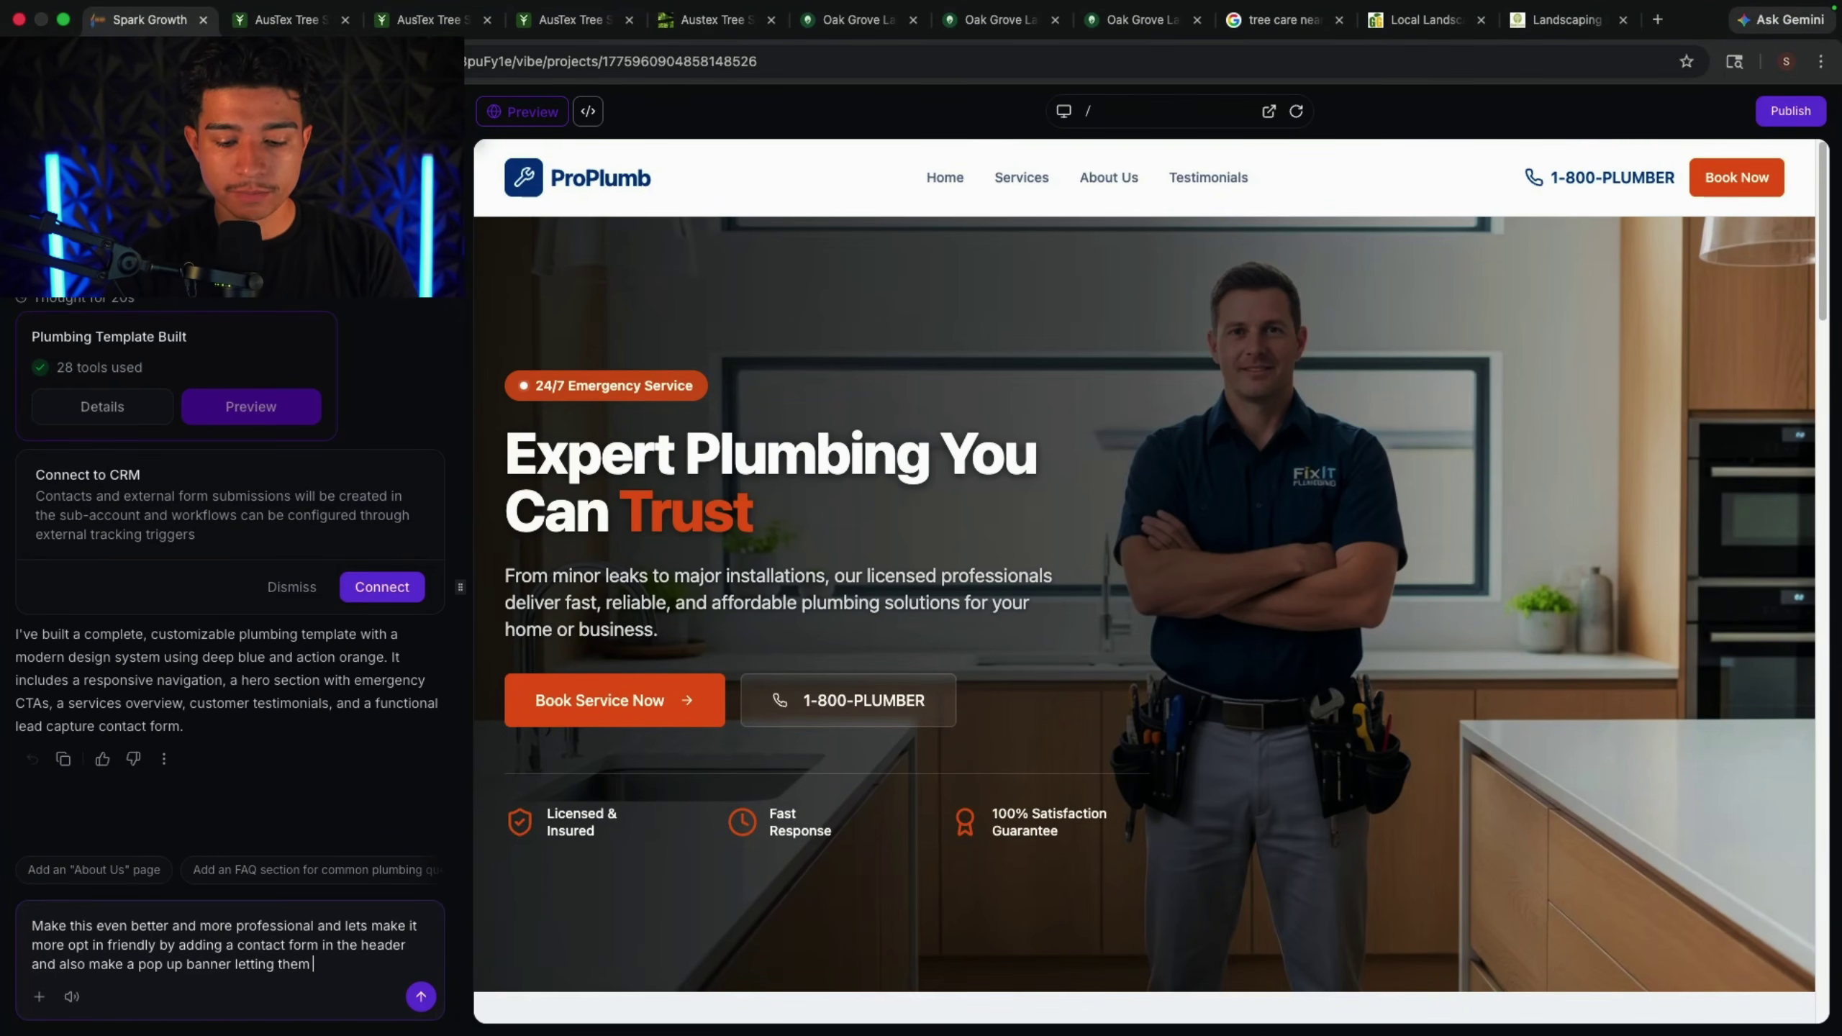
type(" know 10%")
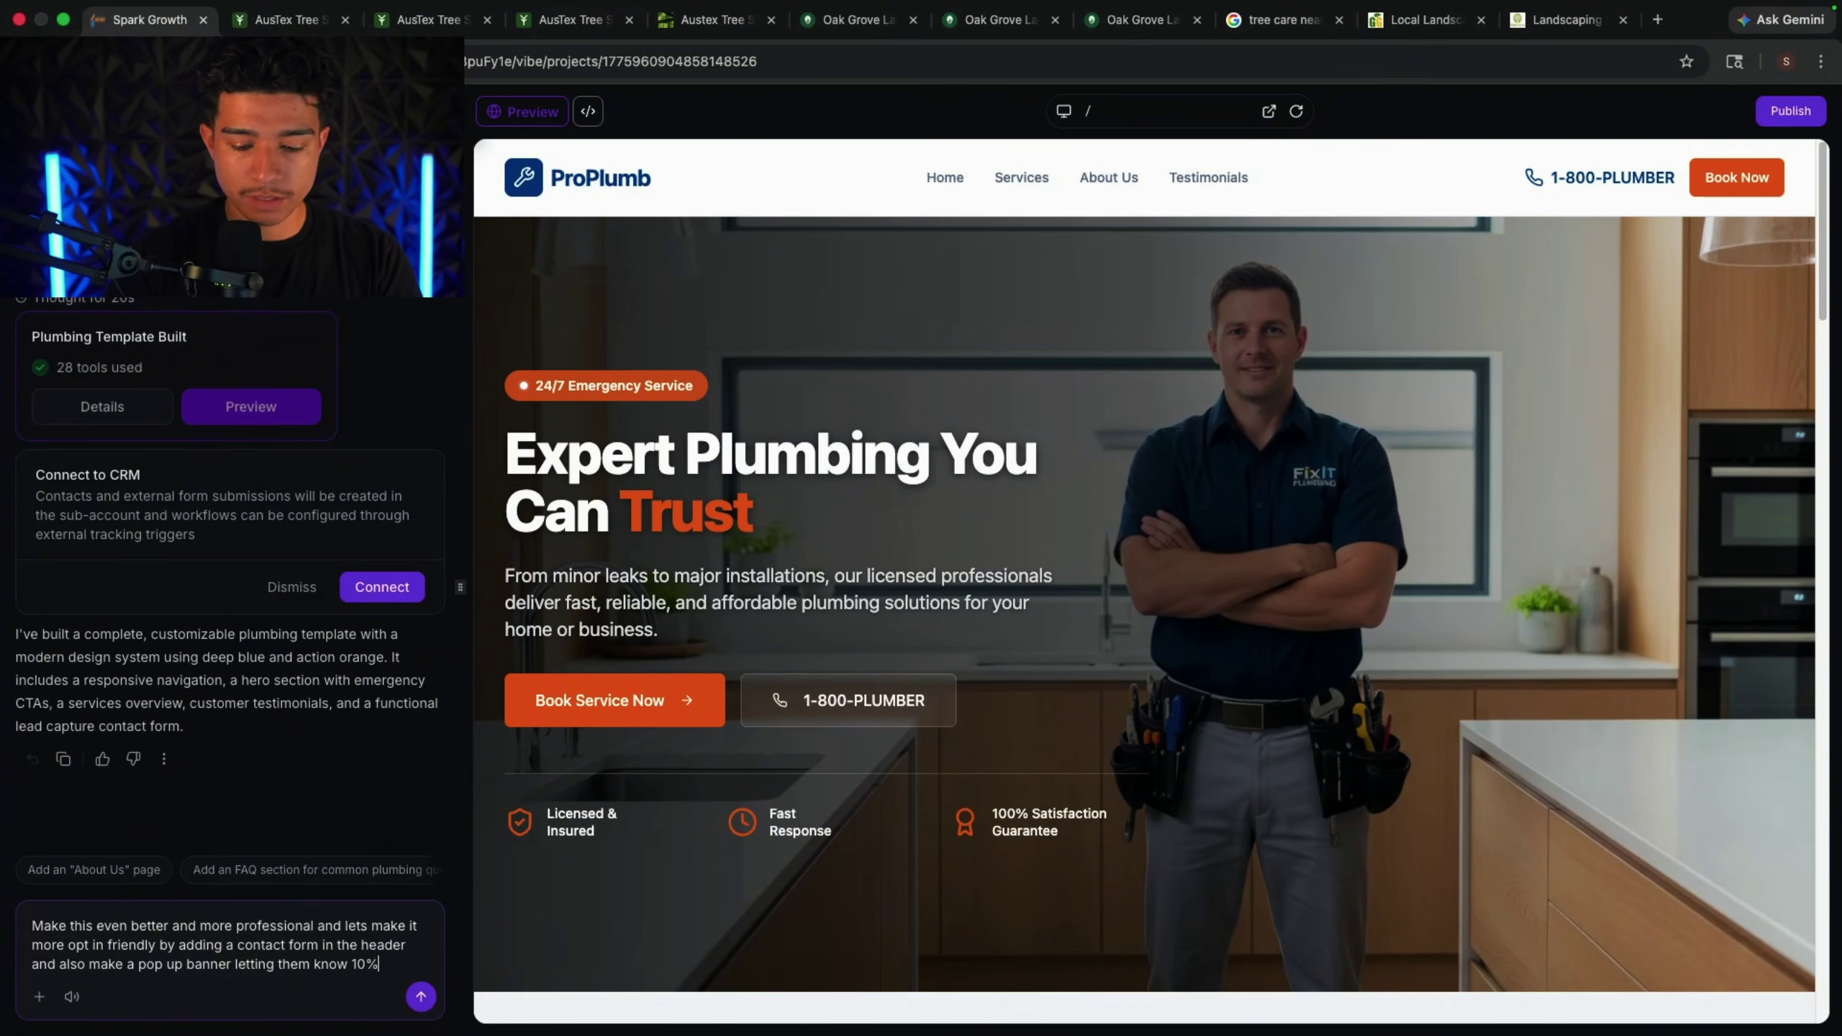
type(" off all service")
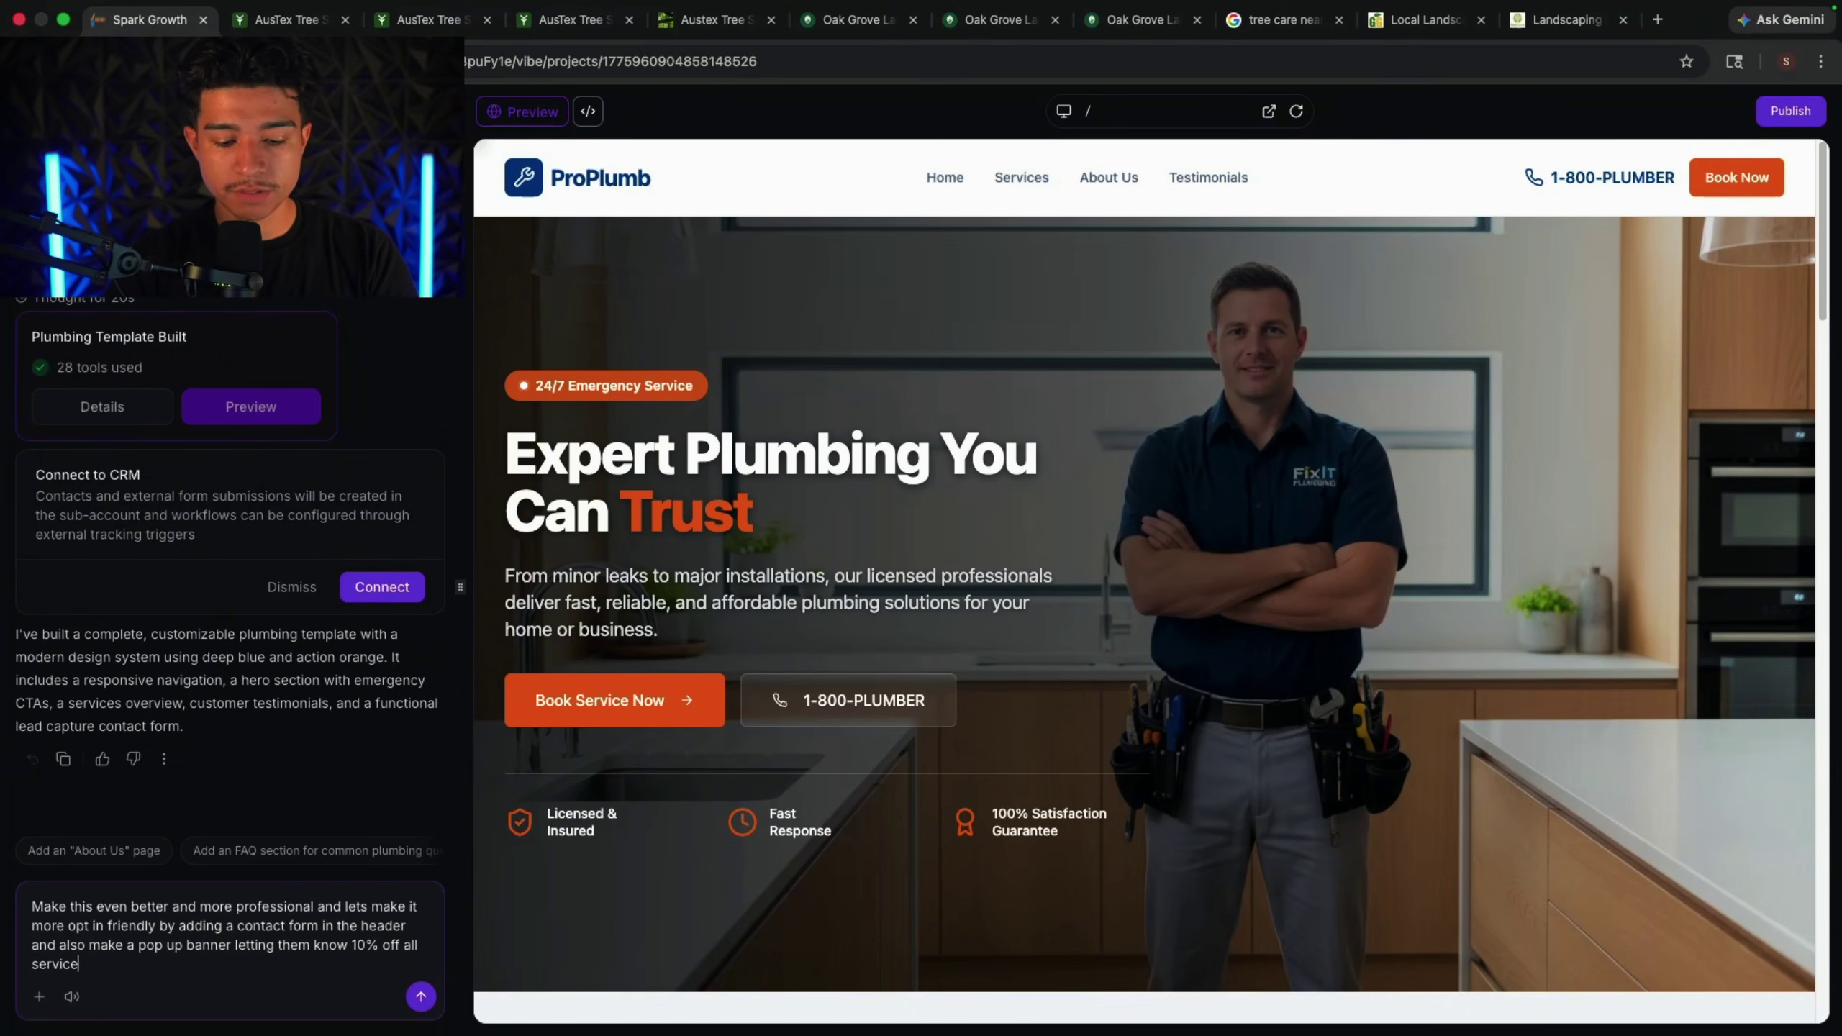
type("s right now")
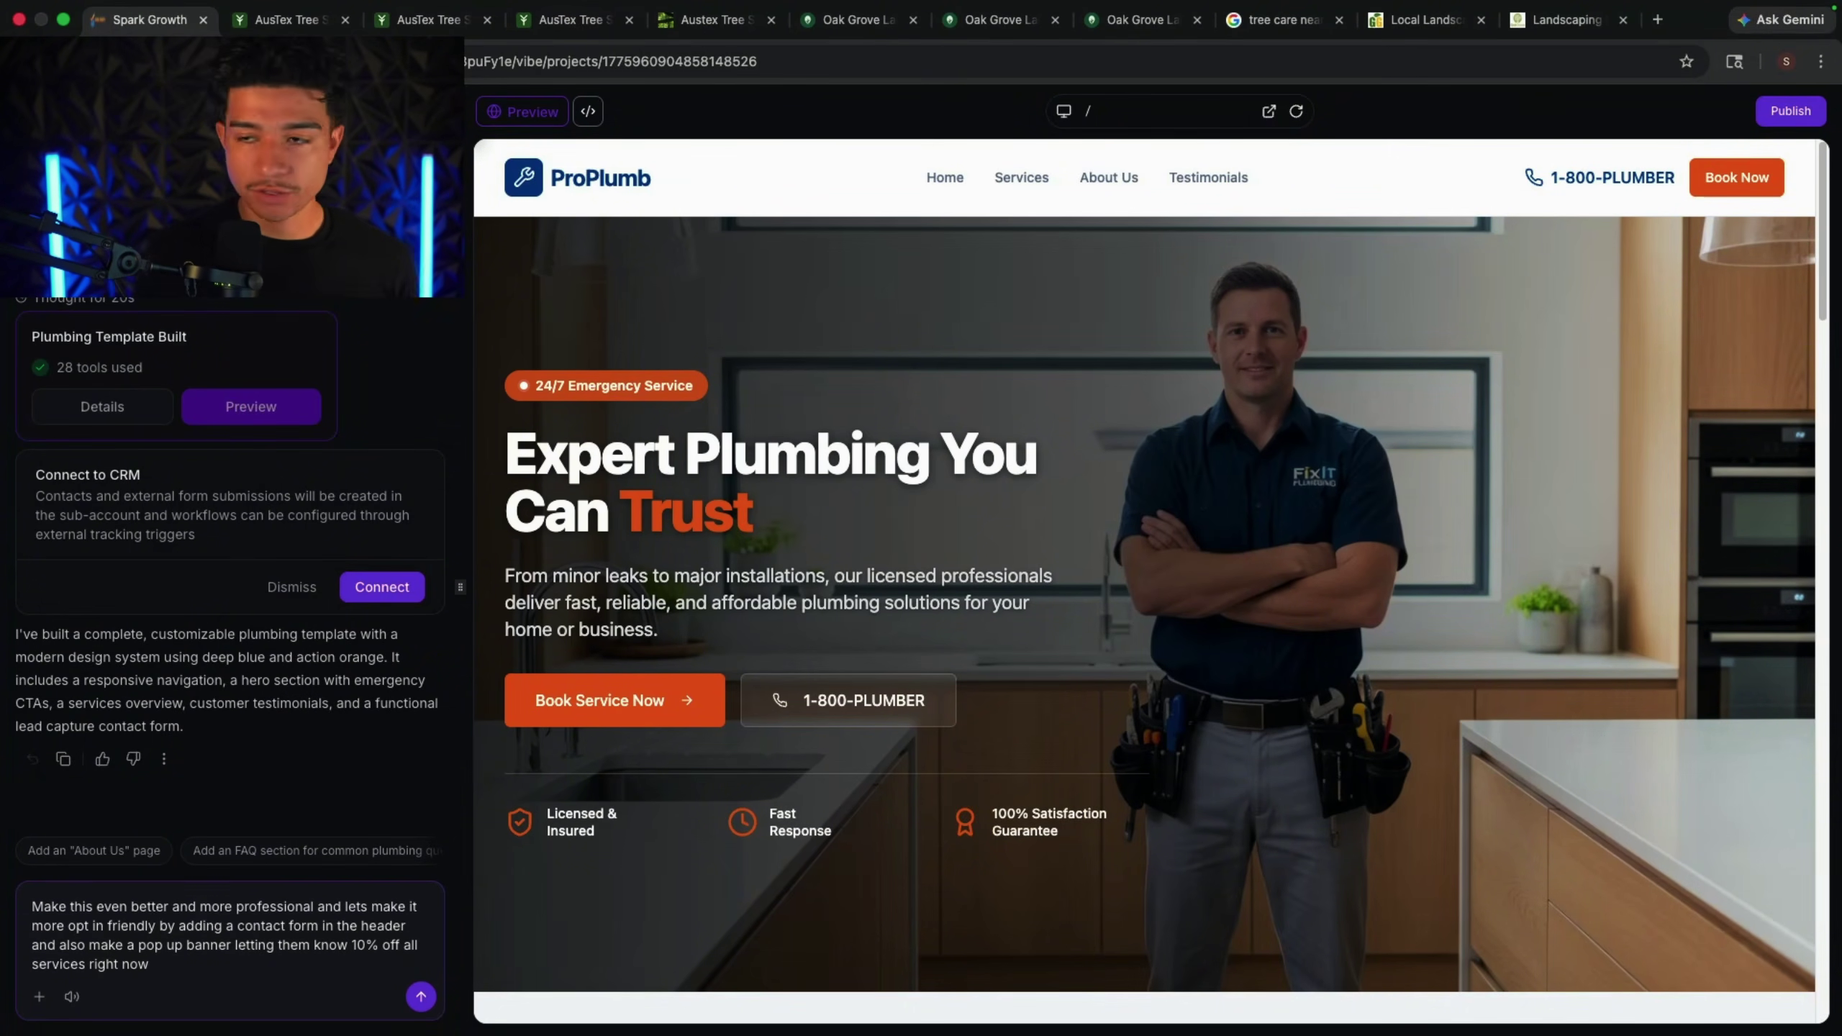
key("Return")
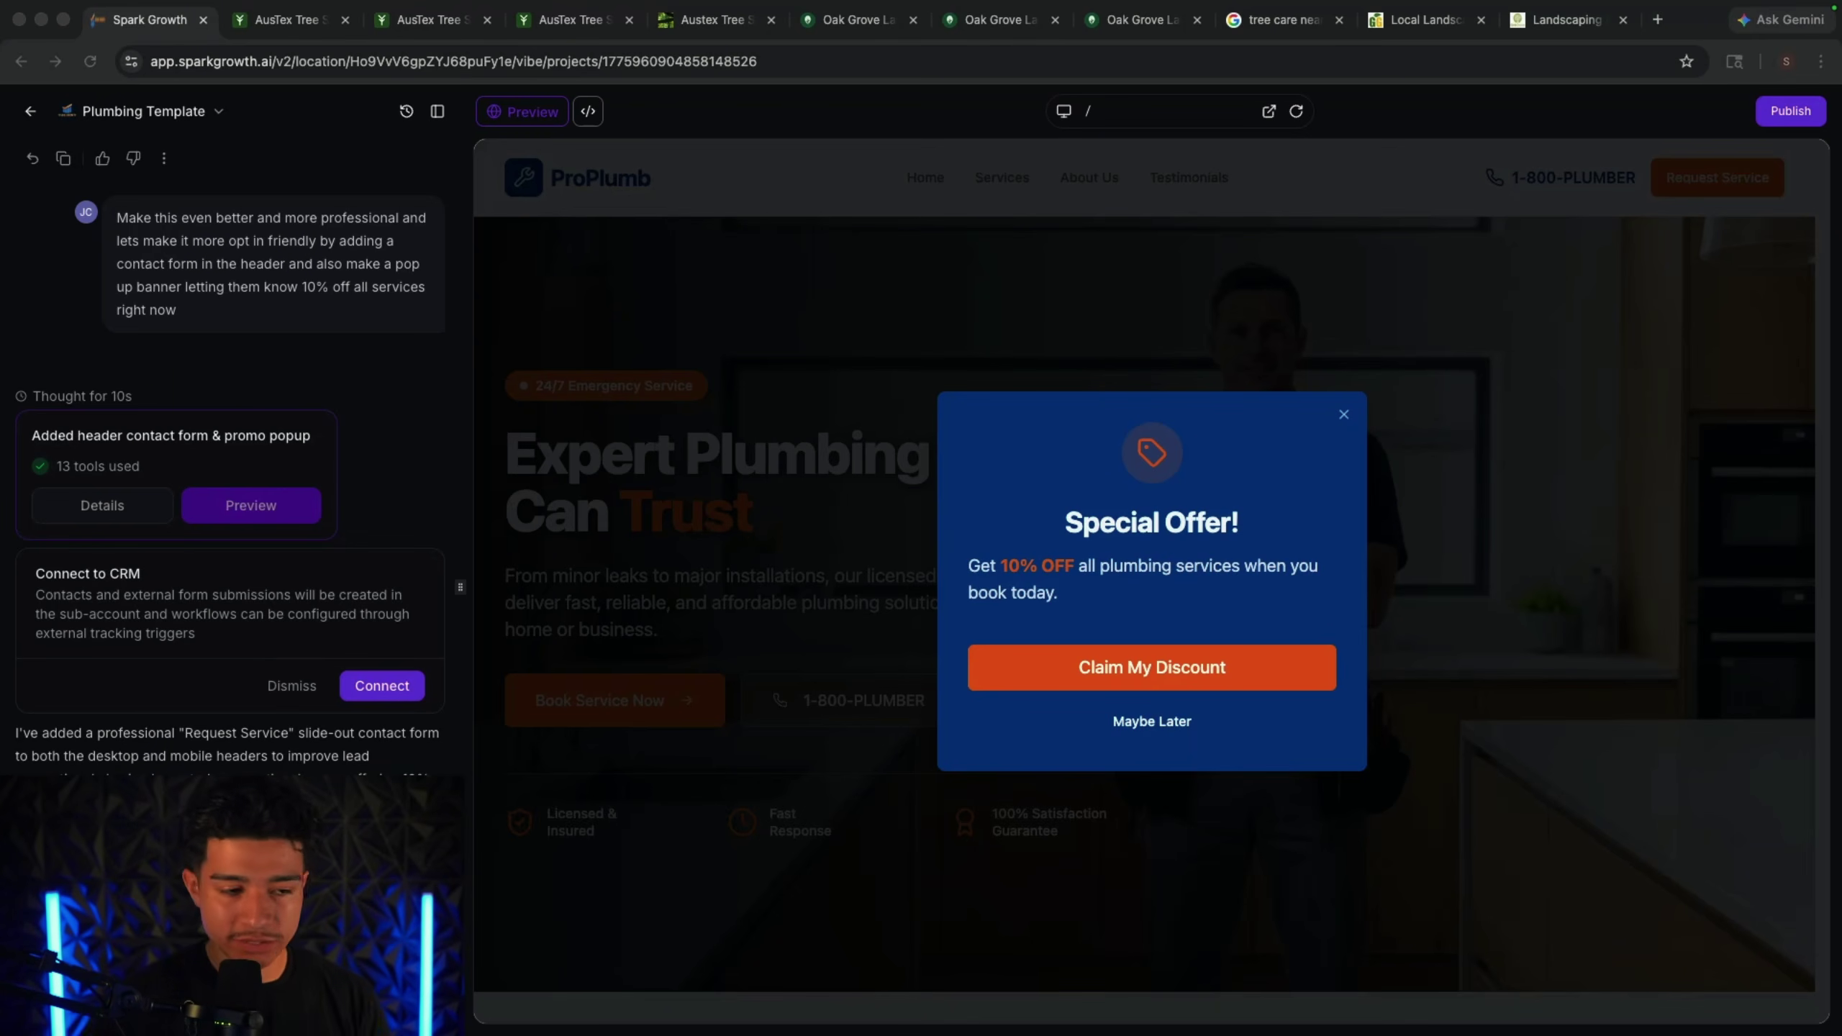
Step: Preview the revised site full width and in its own tab, trying the discount pop-up and checking the page down to the request form
left_click(486, 108)
left_click(883, 669)
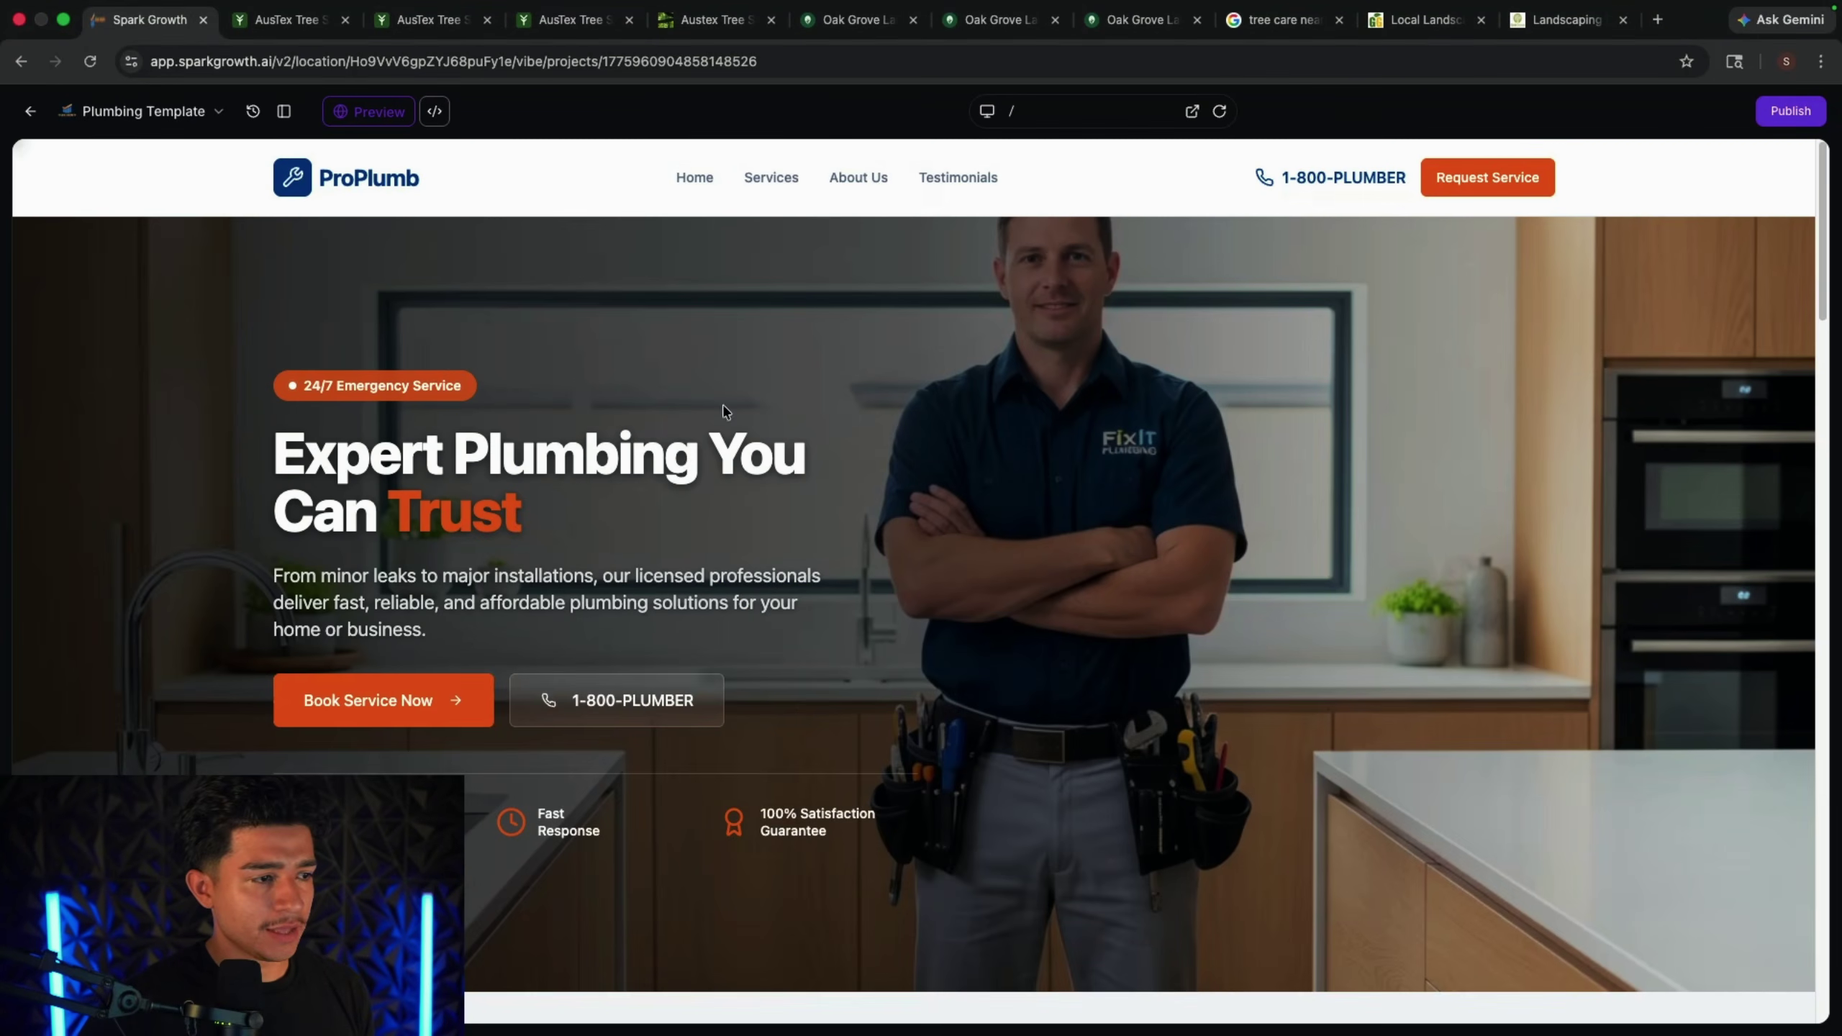
left_click(1191, 110)
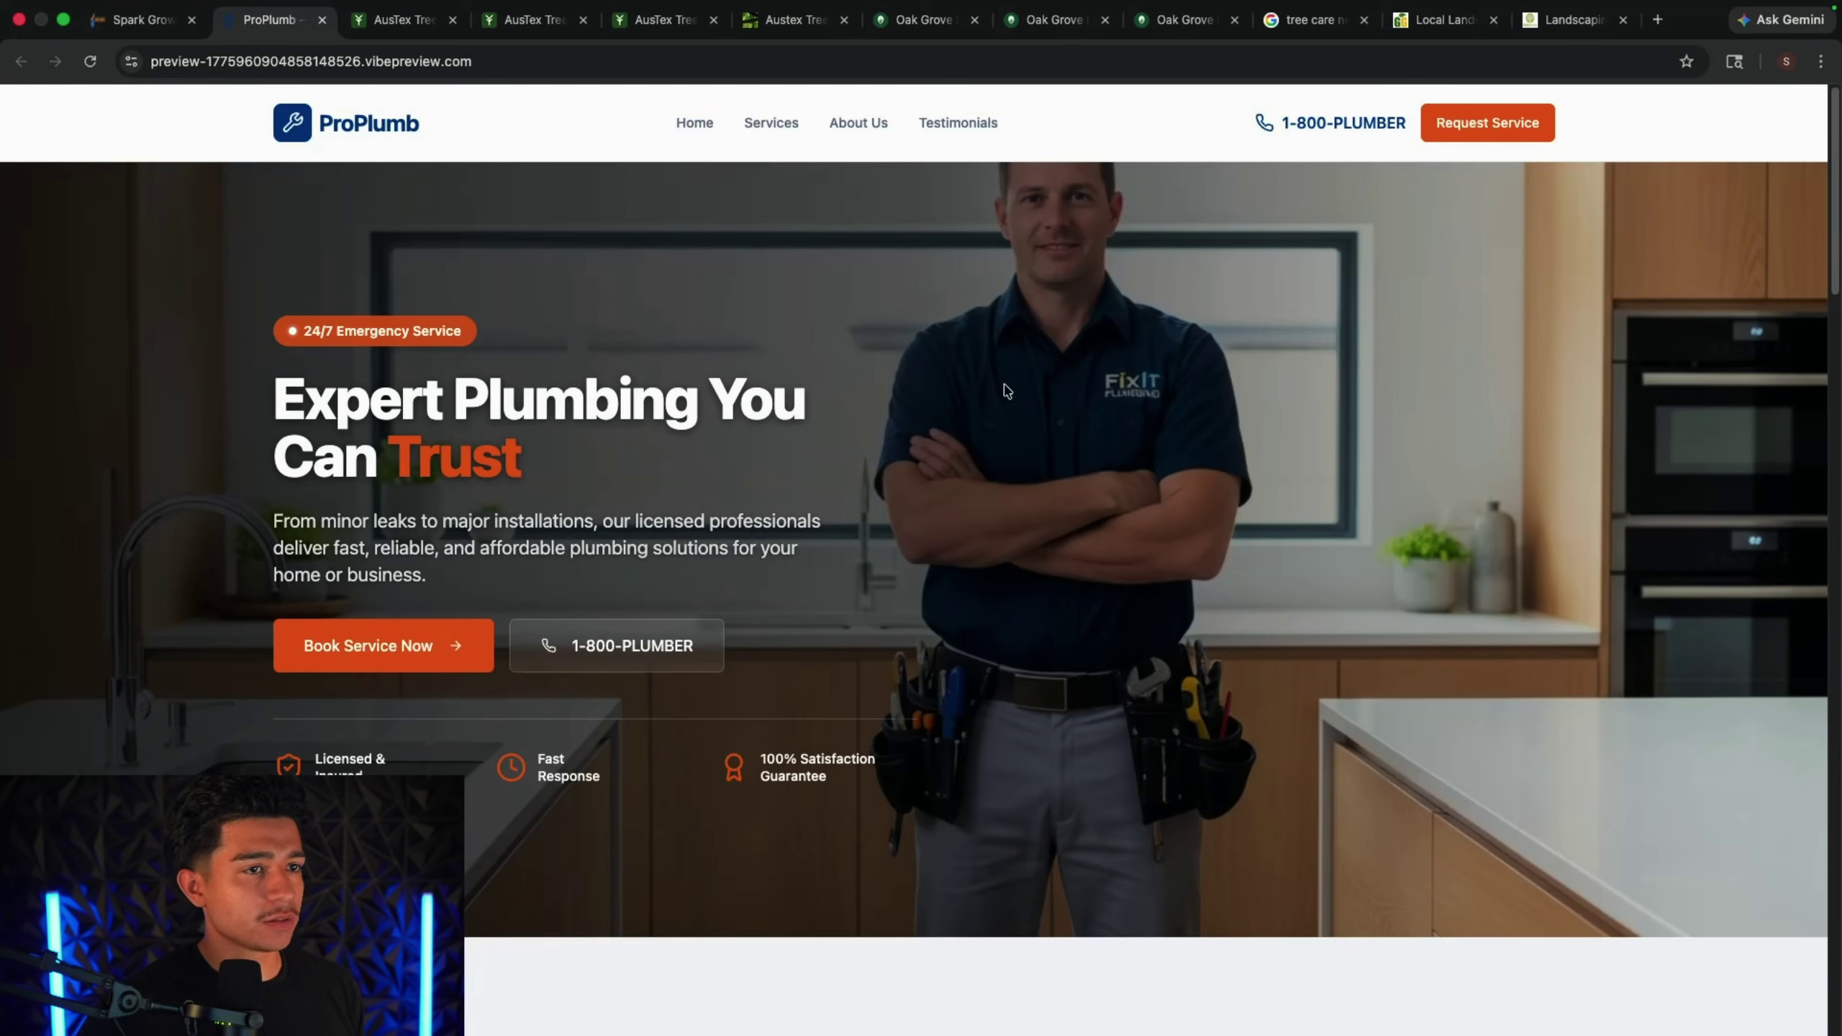
scroll(1034, 486, "down", 15)
scroll(1033, 486, "down", 5)
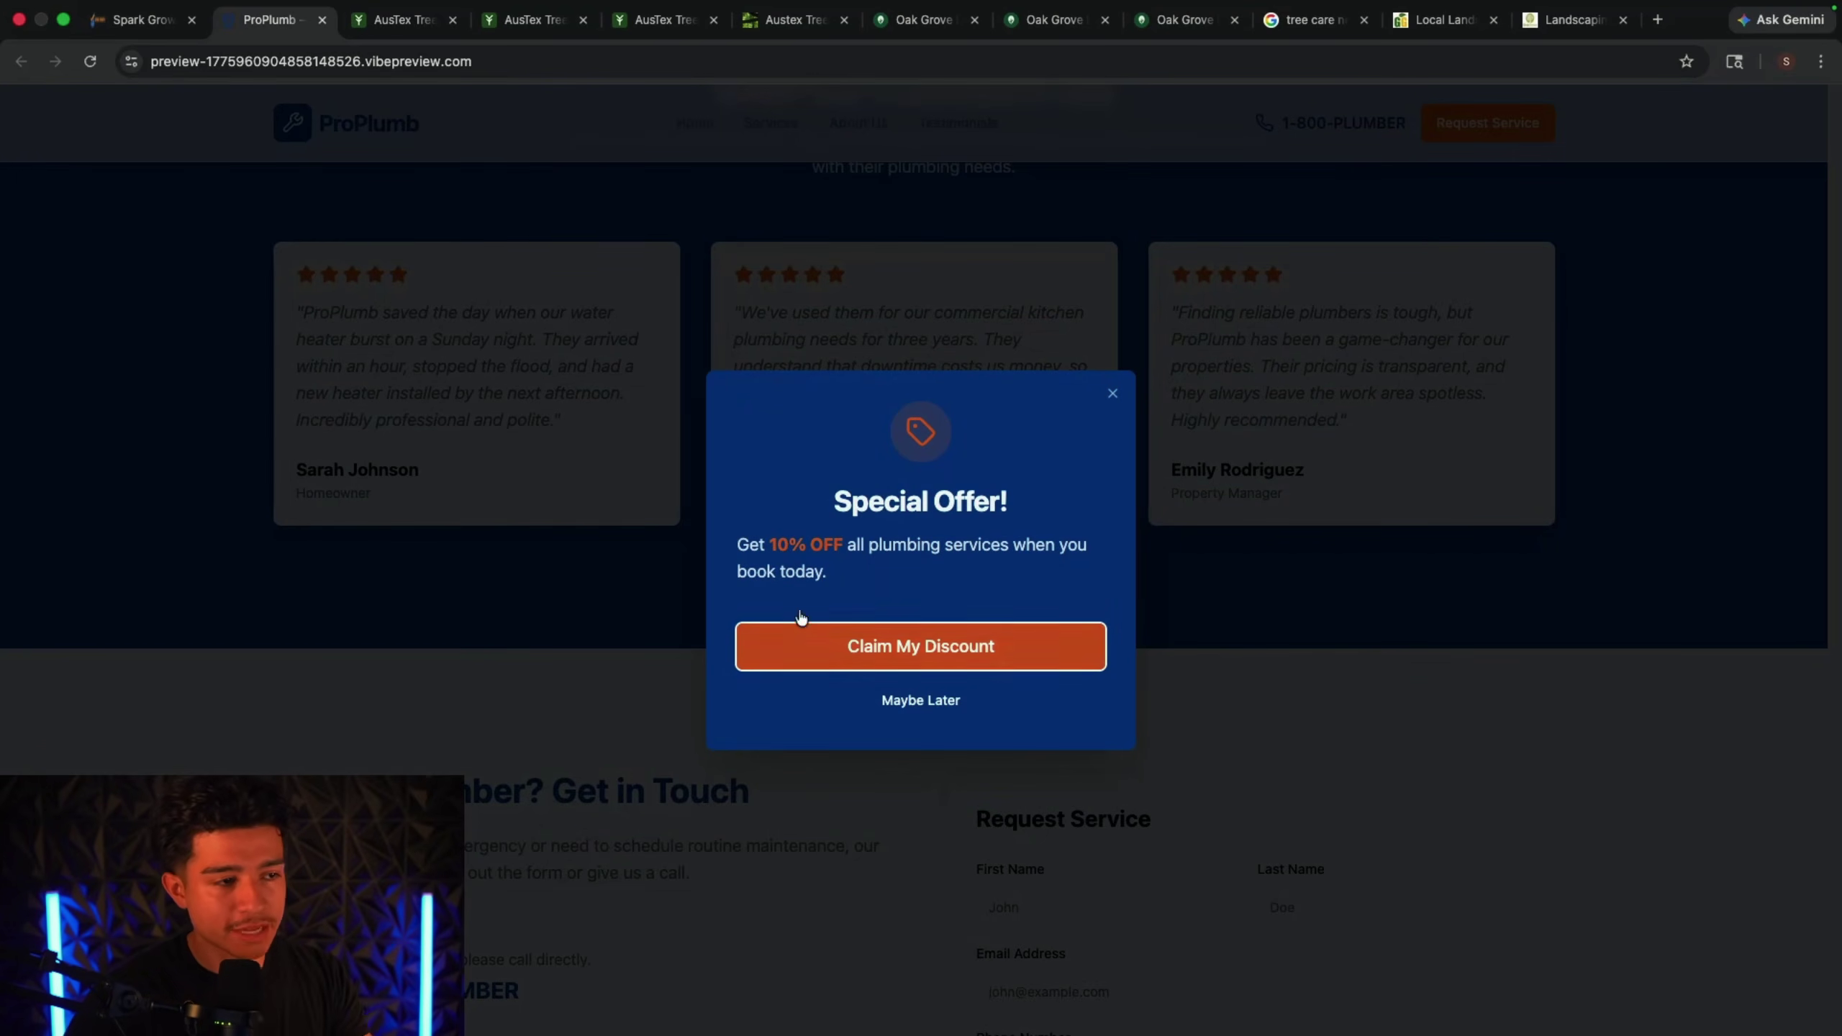
Step: Return to the builder project and review the request for automated lead texts to owner and customer, along with the AI's reply
left_click(169, 29)
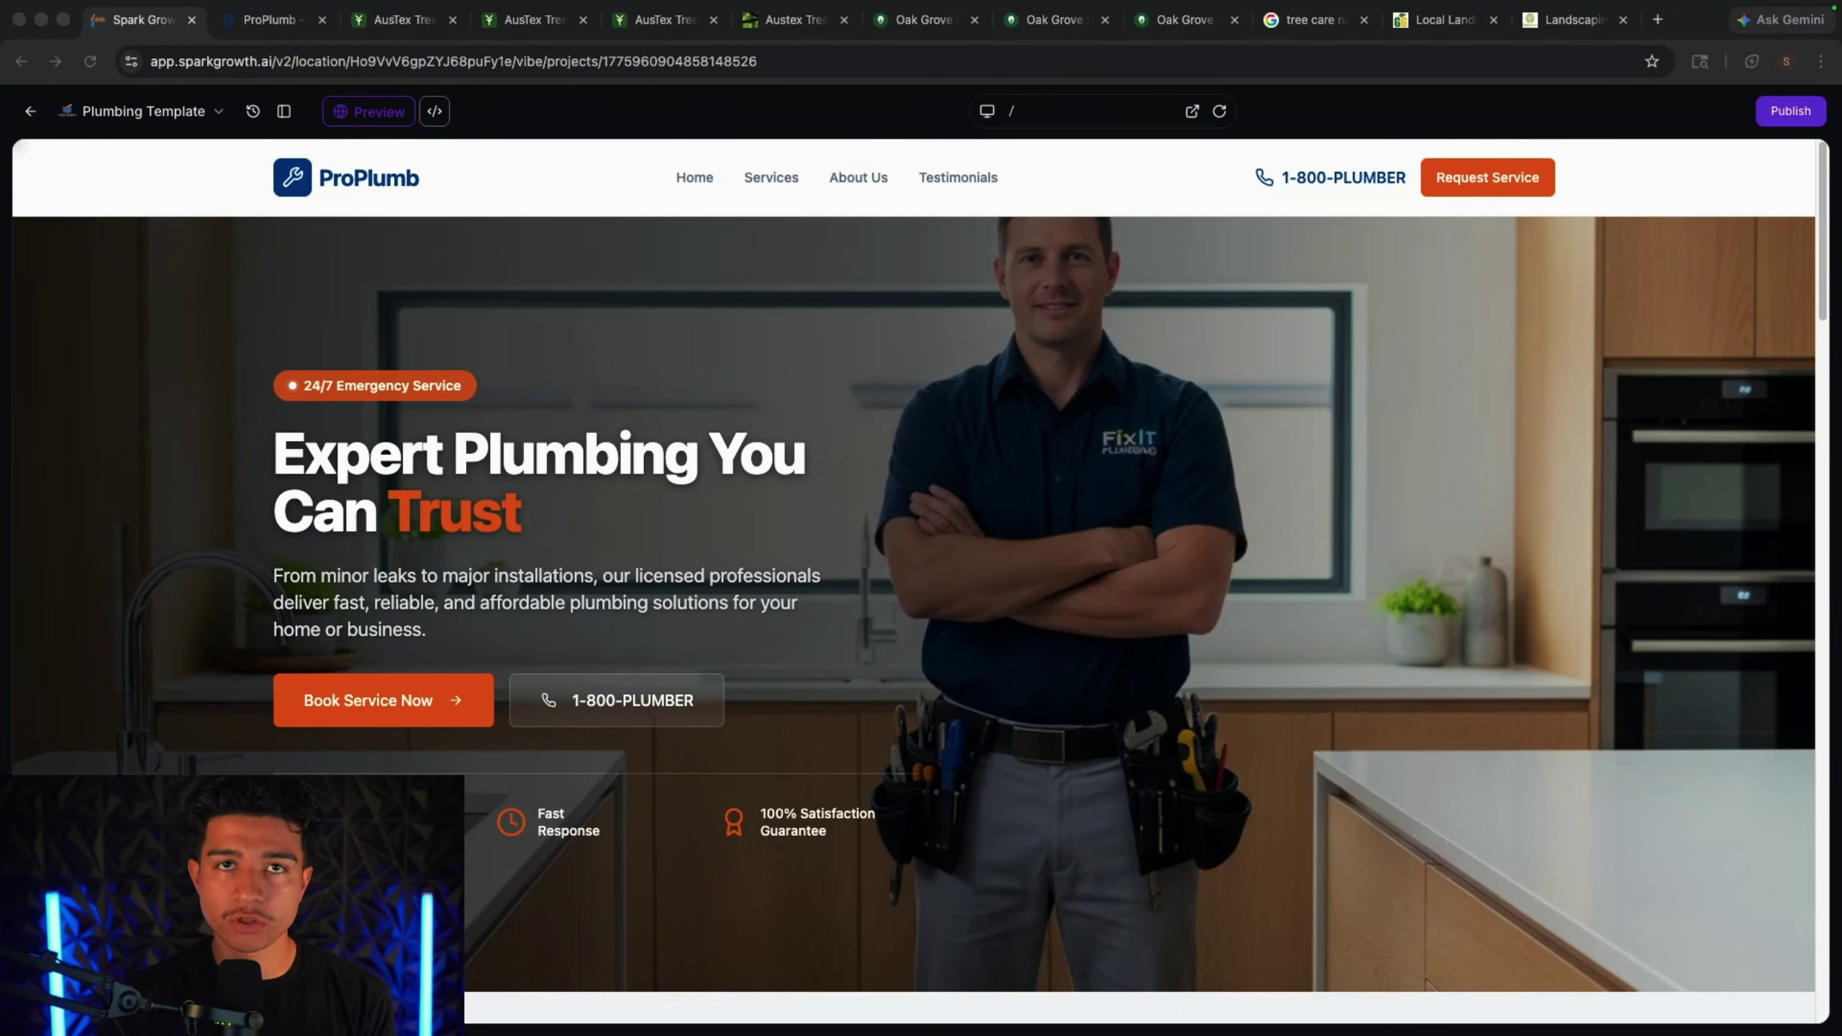
left_click(284, 111)
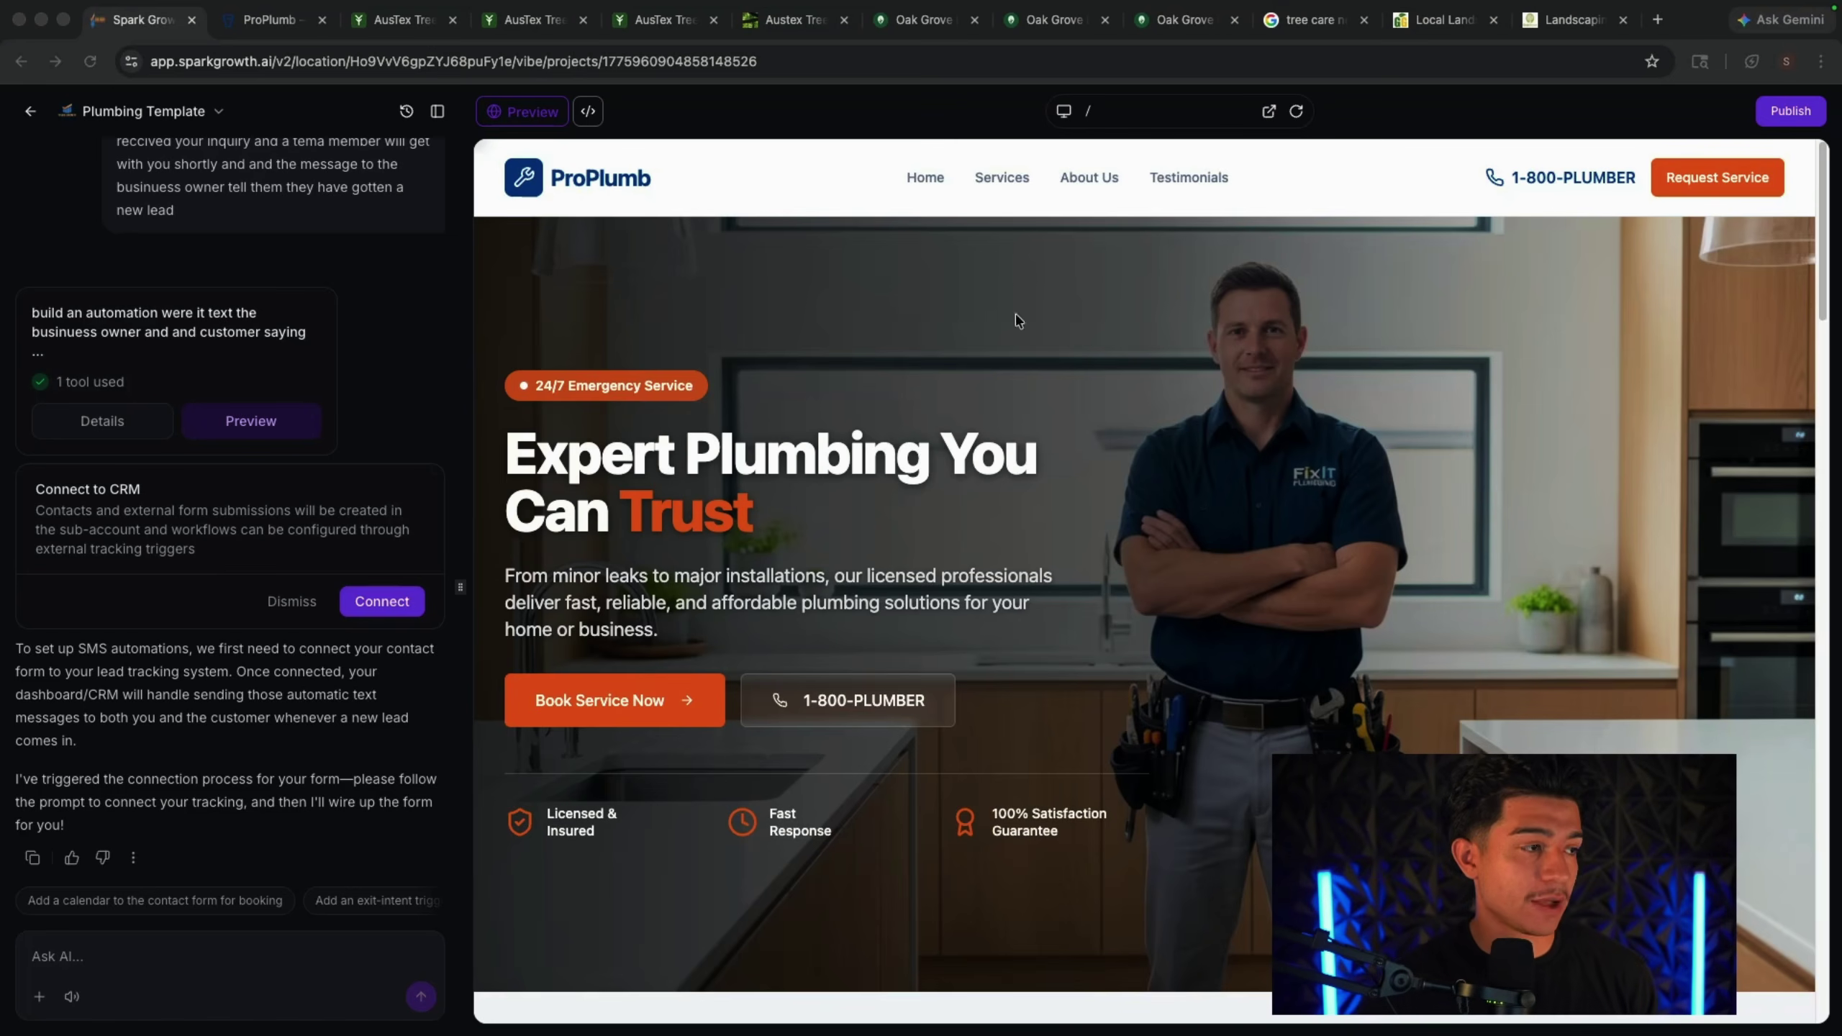
scroll(167, 407, "up", 2)
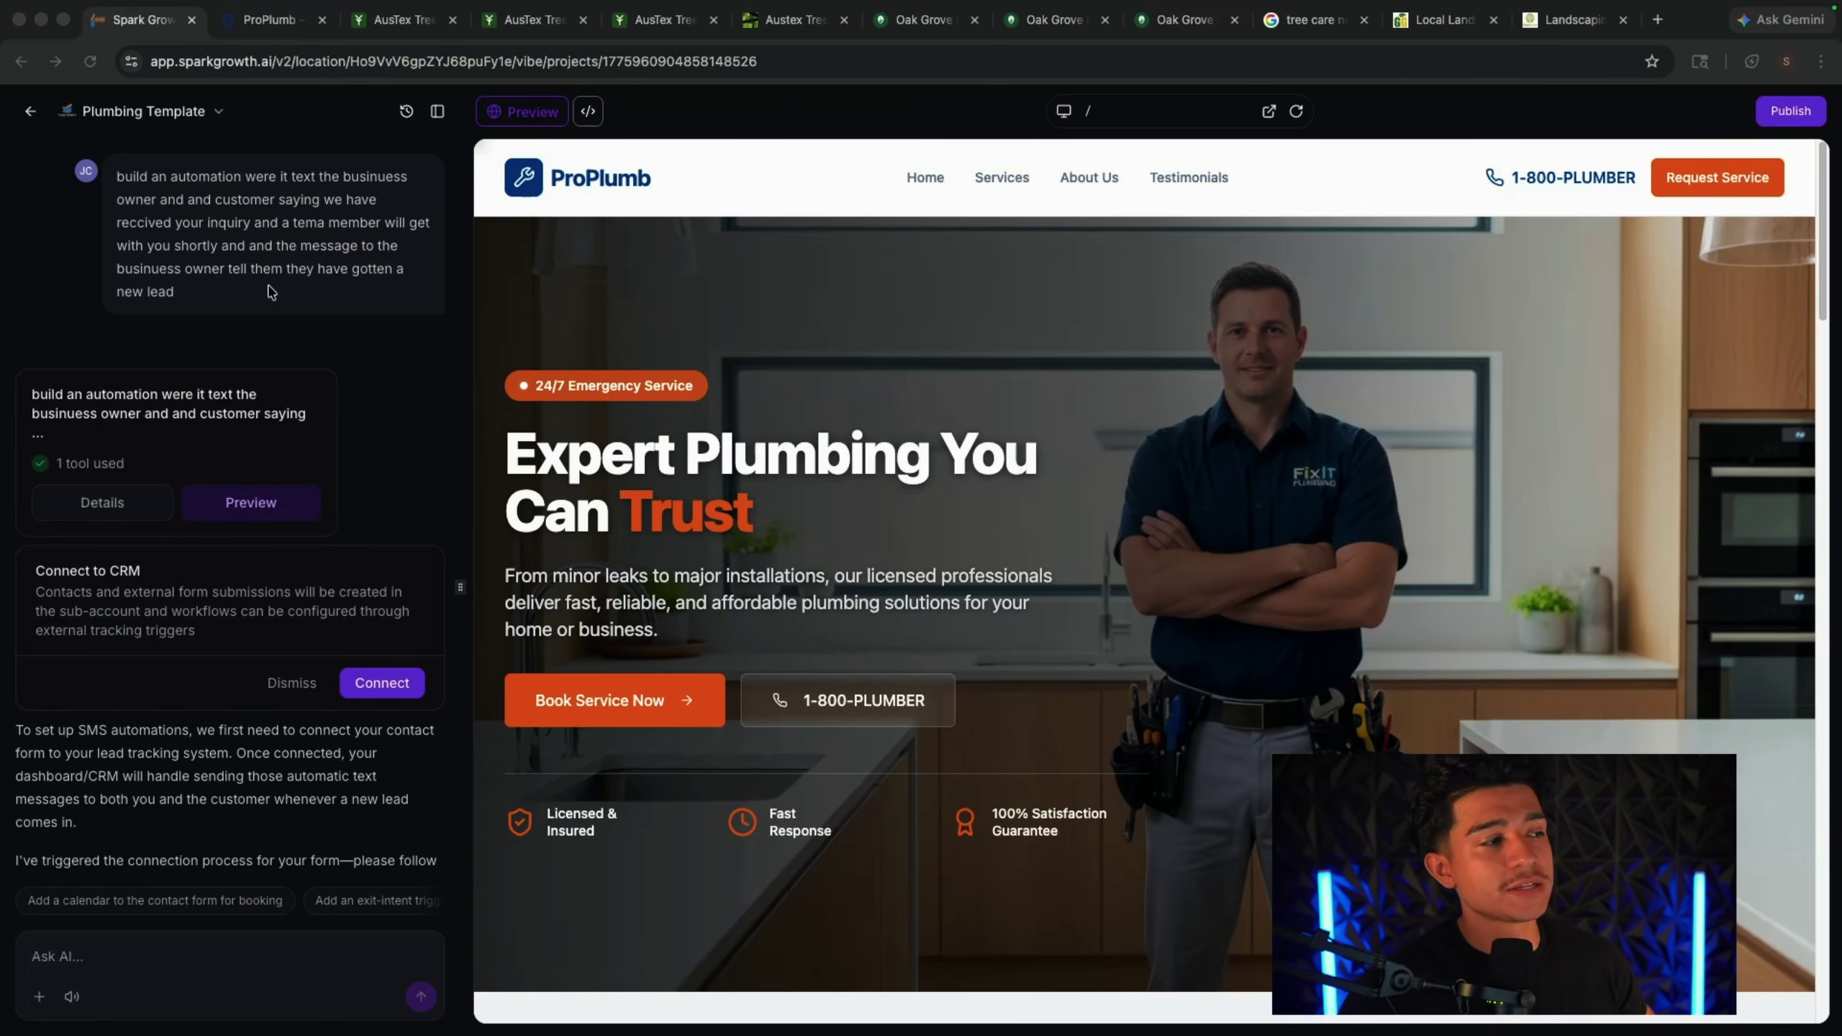
scroll(263, 287, "down", 2)
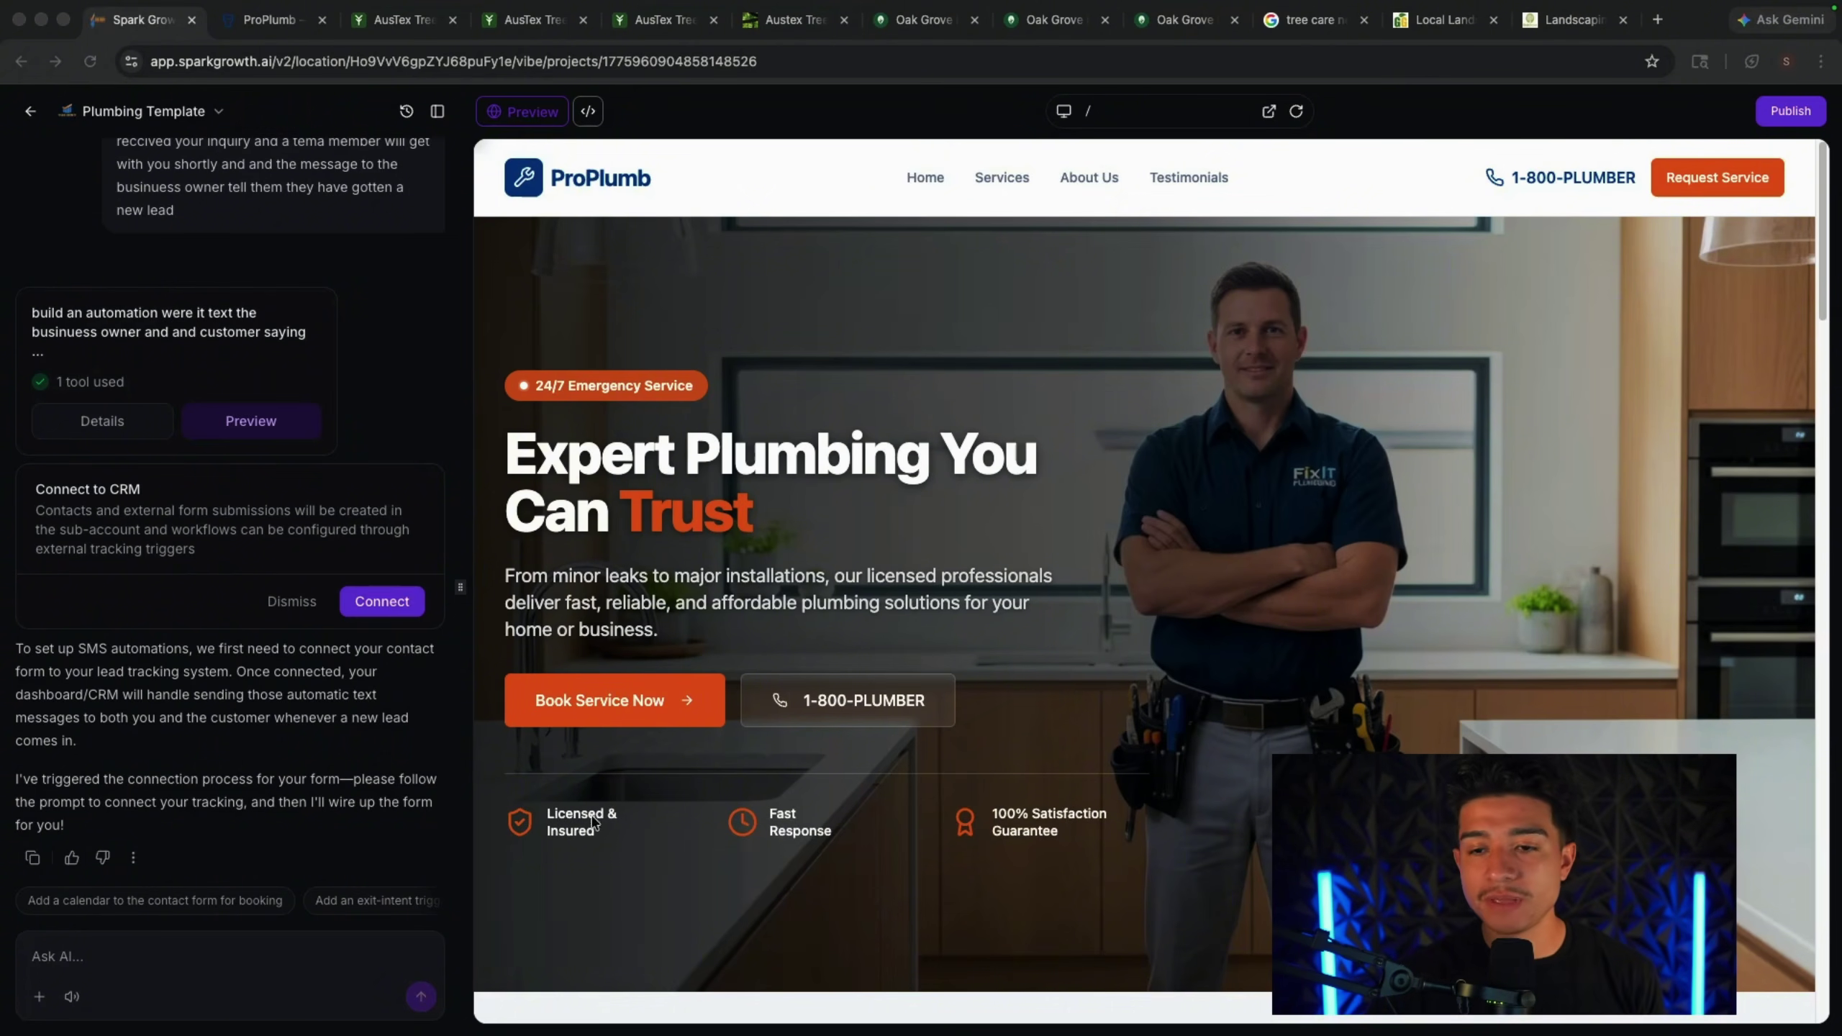
key("super+Tab")
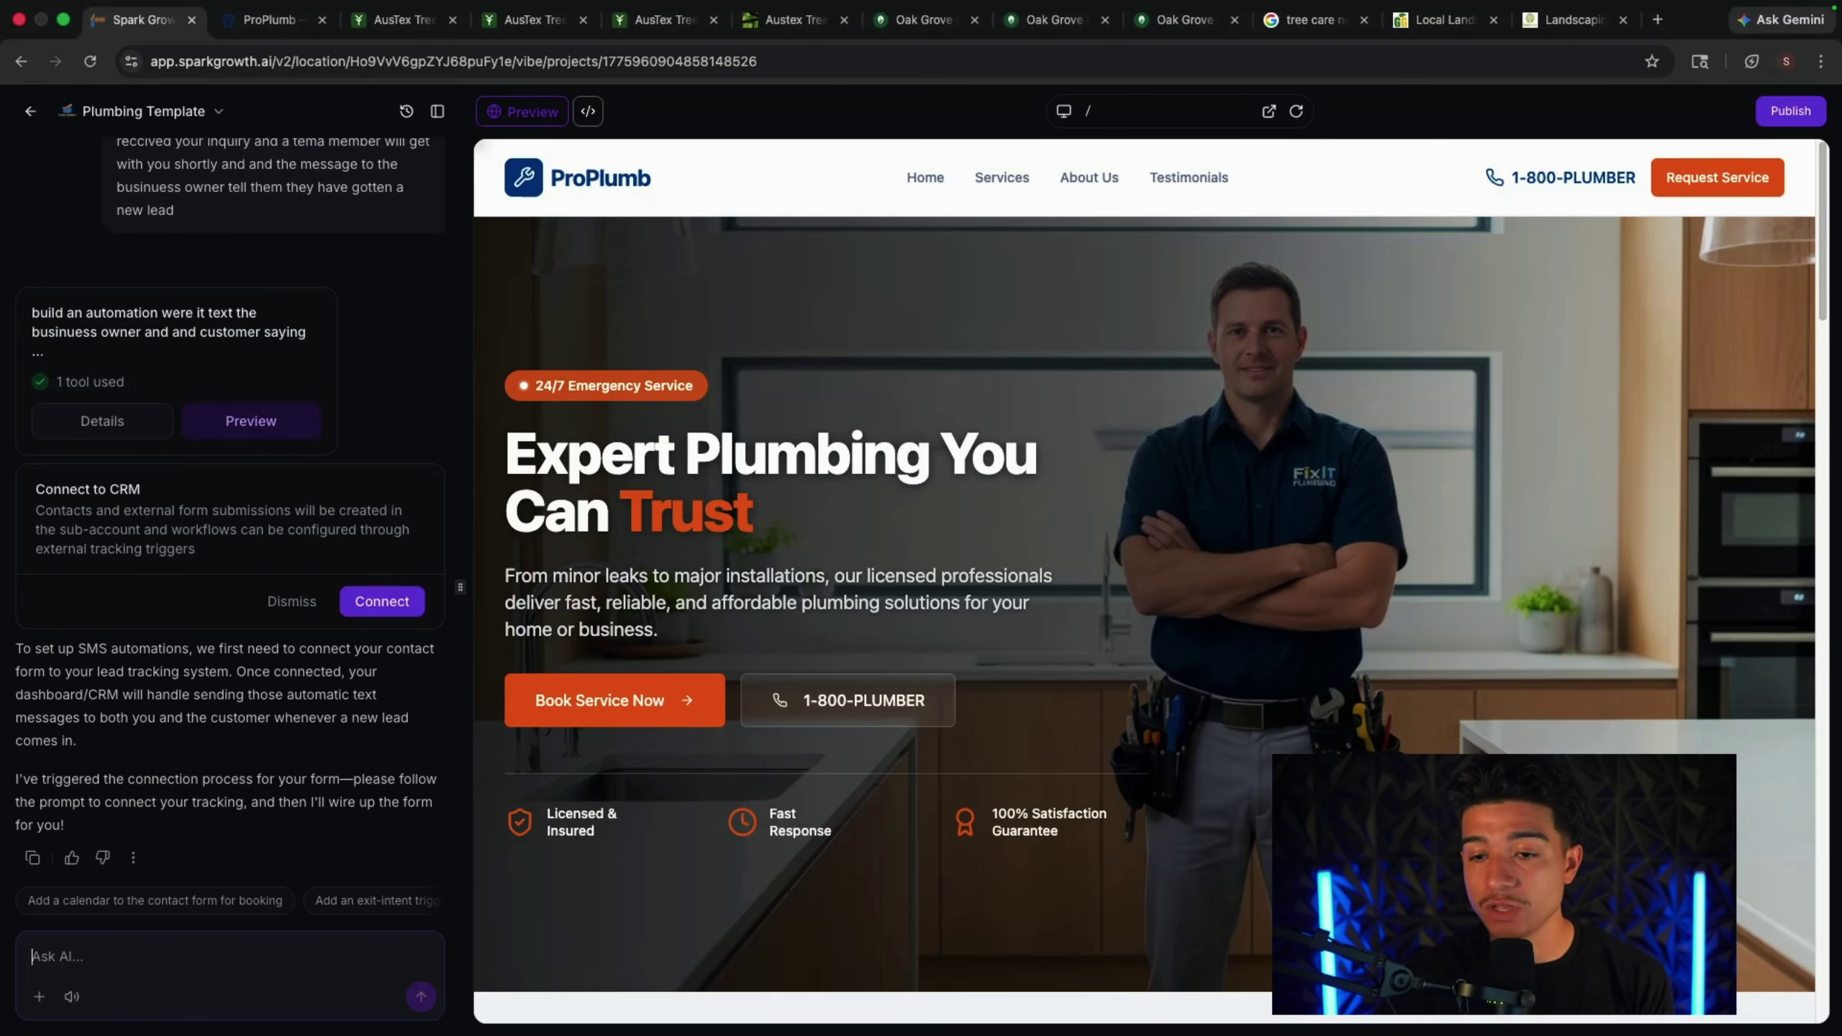